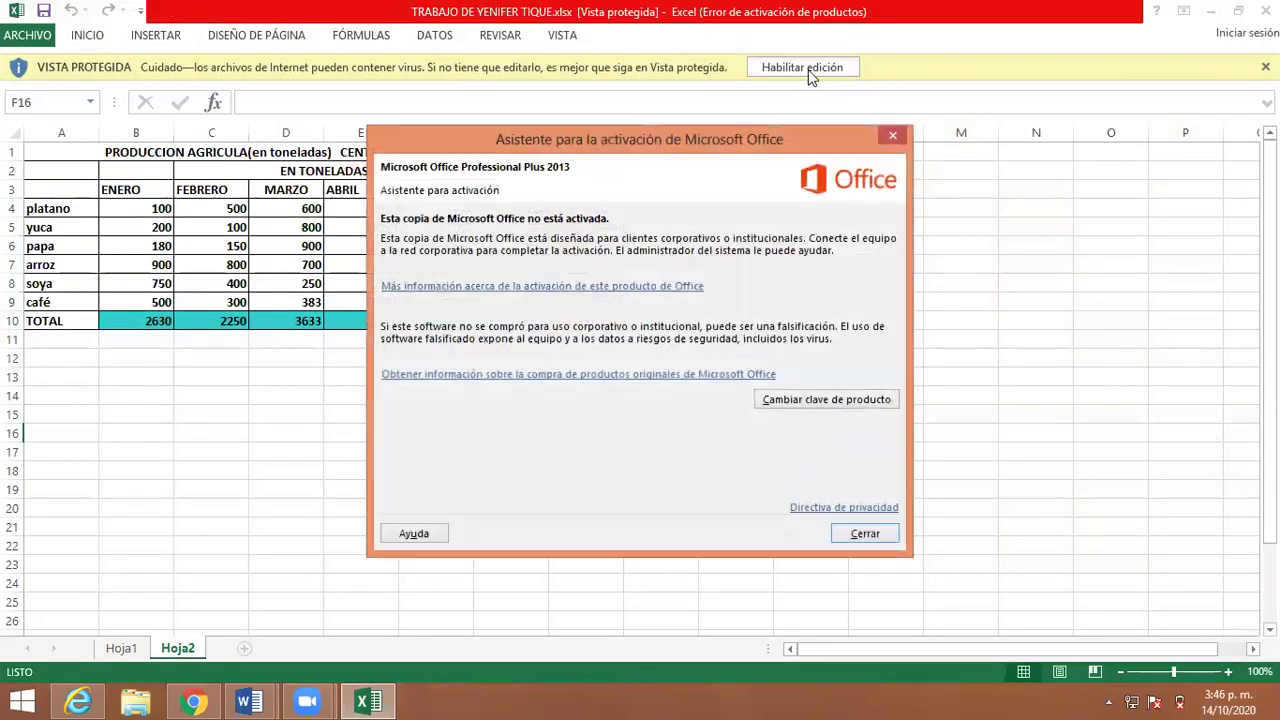
- Dismiss the Office activation notice, enable editing on the PRODUCCION AGRICULA workbook, review its table and close the file
left_click(894, 131)
left_click(802, 67)
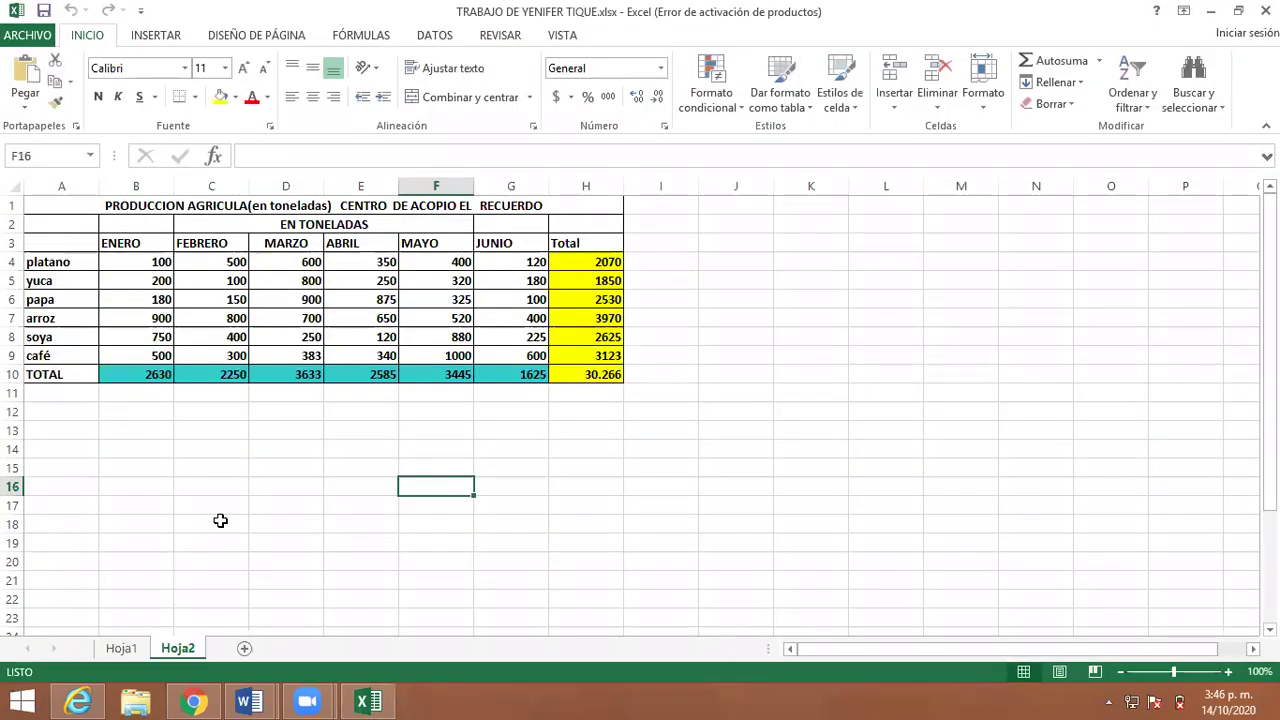
left_click(222, 518)
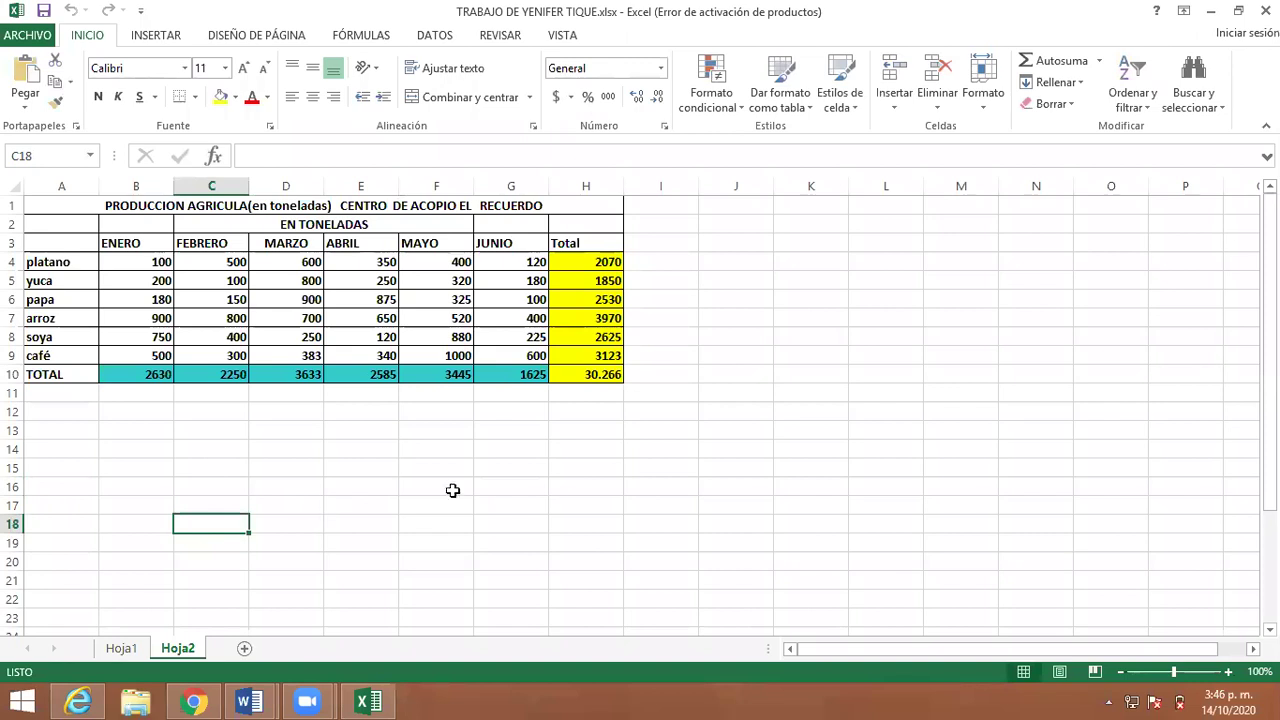
left_click(1265, 10)
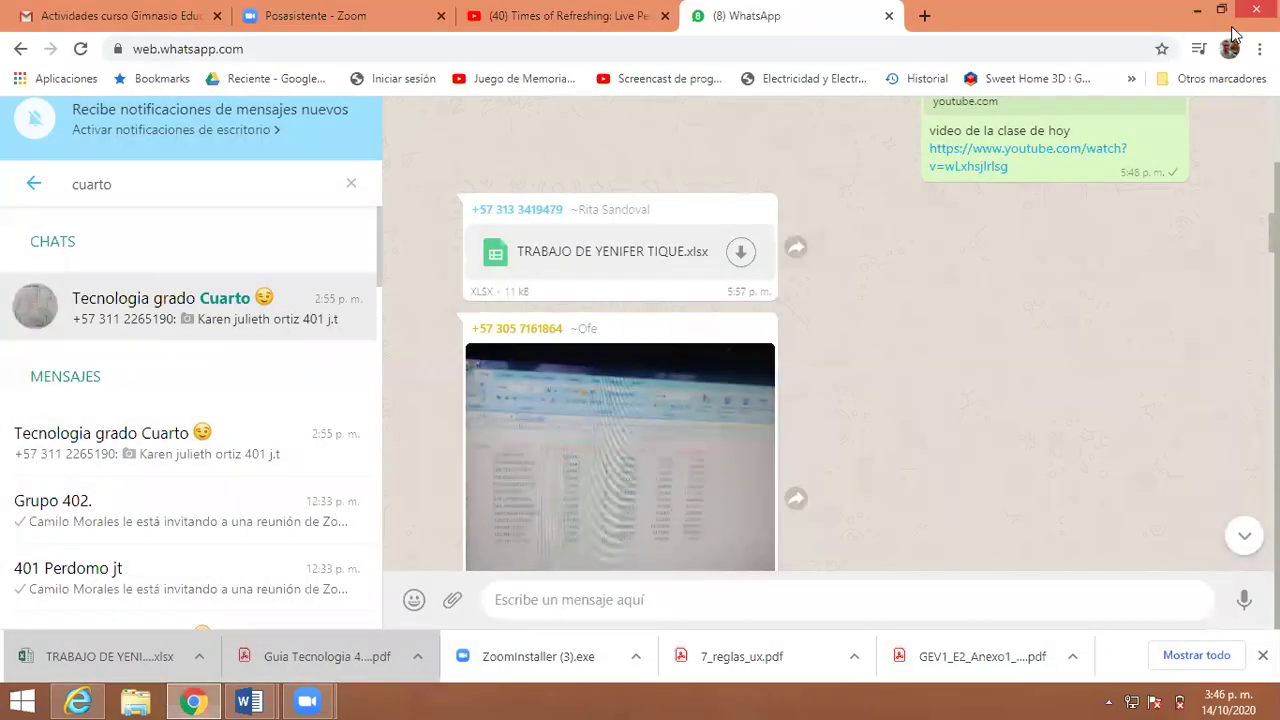
- Open the first photographed spreadsheet below the shared workbook, magnify its table to read it, and return to the chat
scroll(883, 312, "down", 3)
left_click(669, 340)
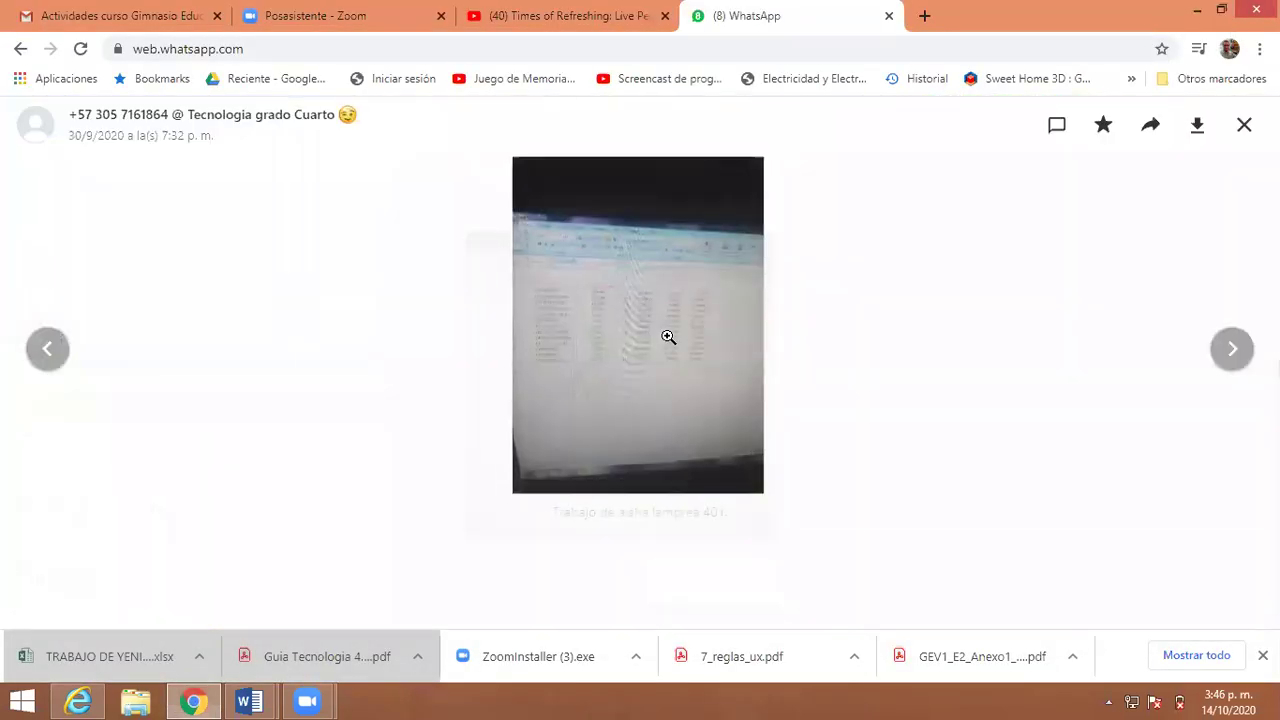
left_click(704, 352)
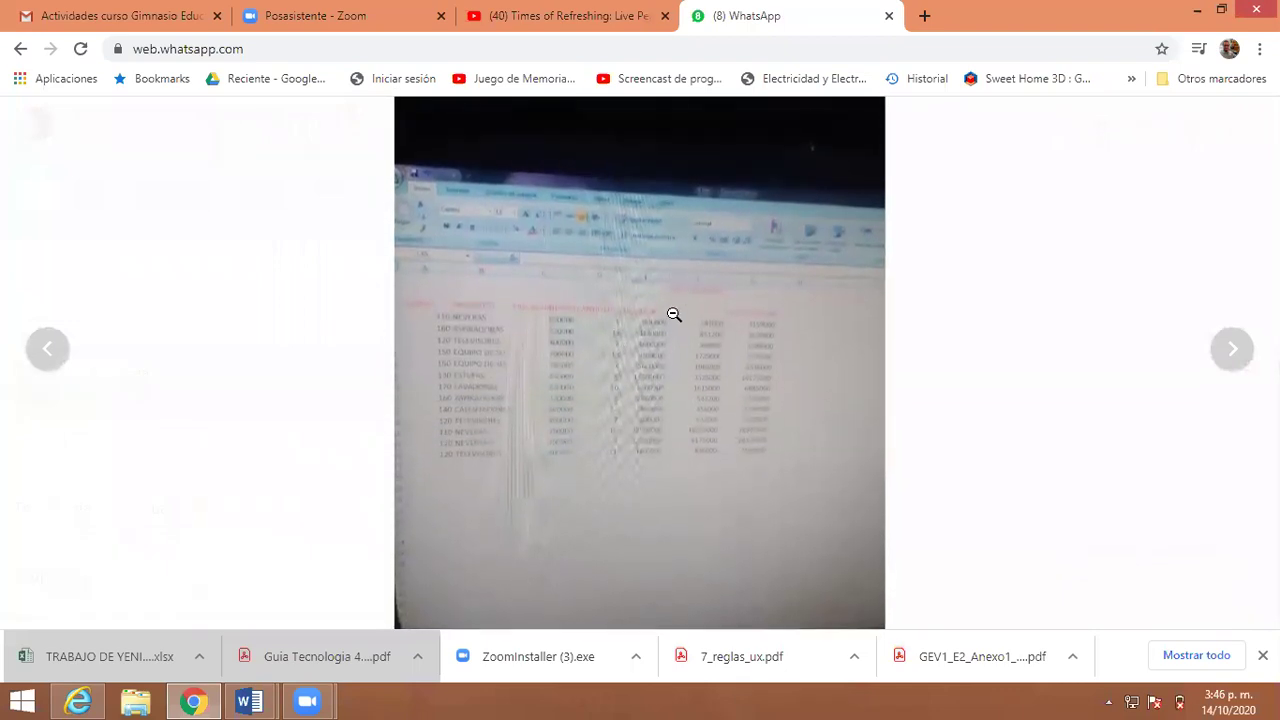
left_click(660, 379)
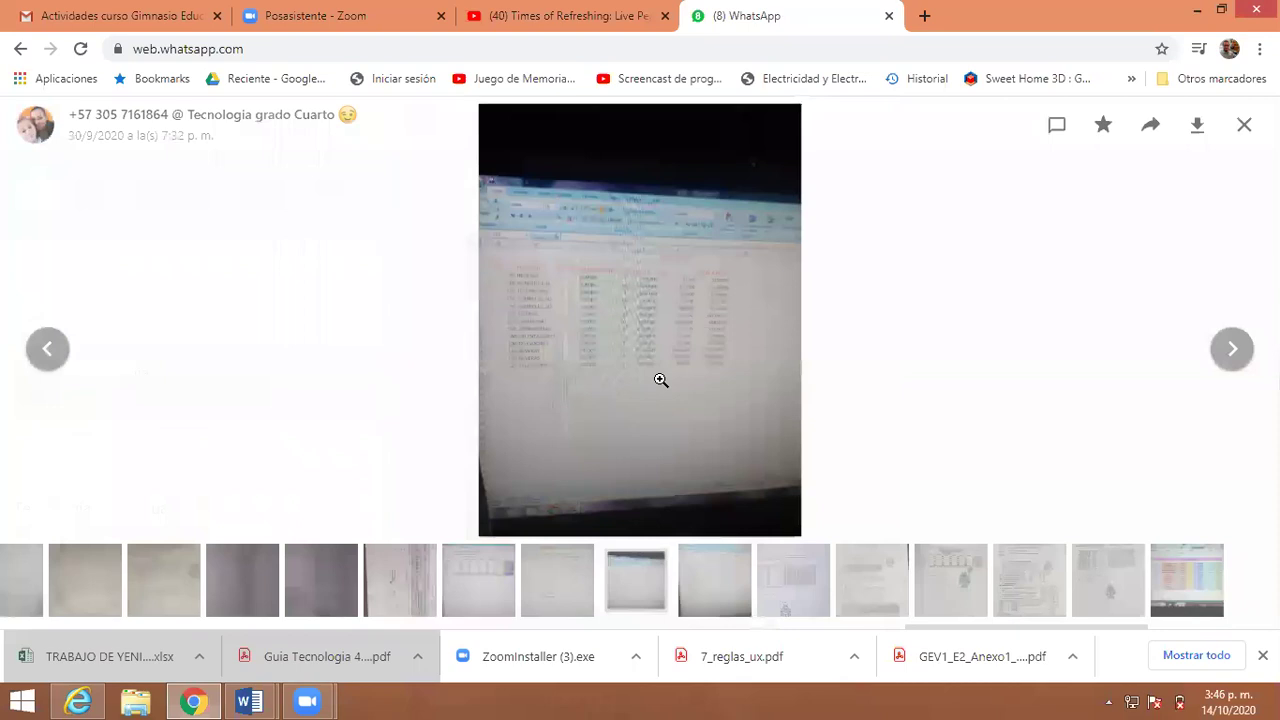
left_click(660, 398)
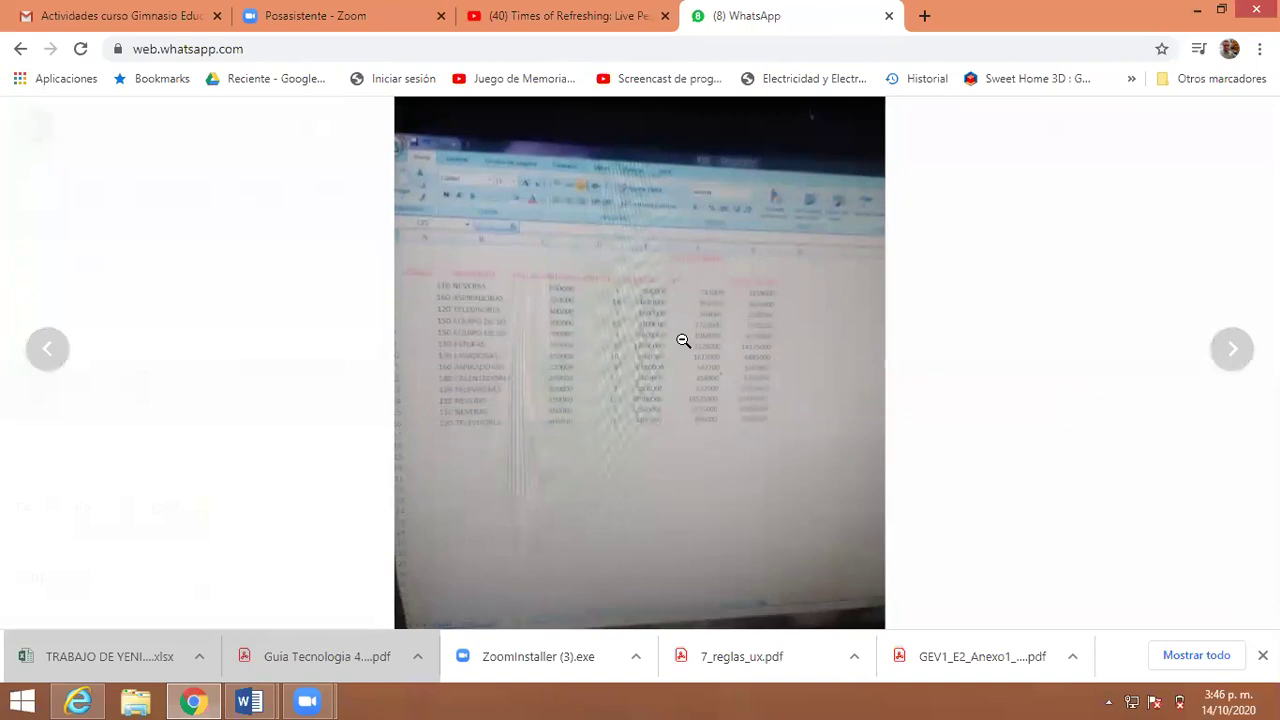
left_click(686, 343)
left_click(928, 355)
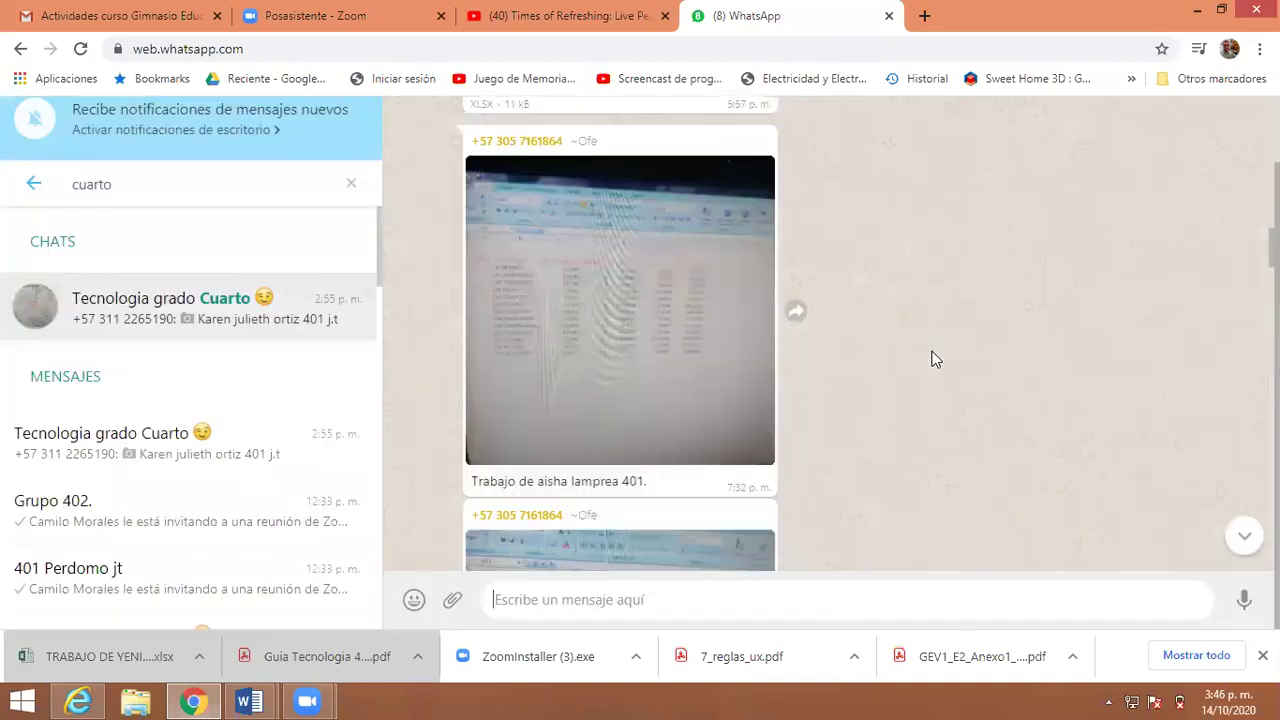
- Open the second spreadsheet photo from the same student, magnify it to review the product table, and close the viewer
scroll(932, 362, "down", 2)
scroll(700, 430, "up", 2)
scroll(674, 449, "down", 1)
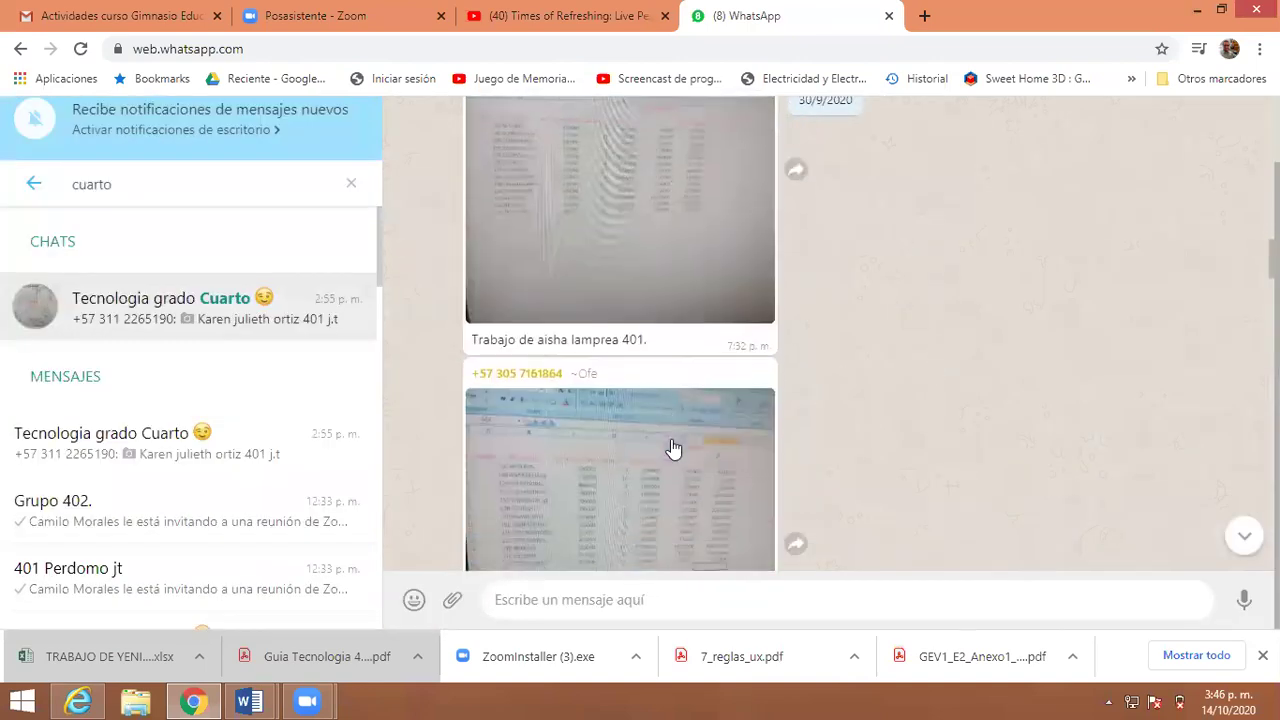
scroll(674, 449, "down", 1)
scroll(683, 414, "down", 2)
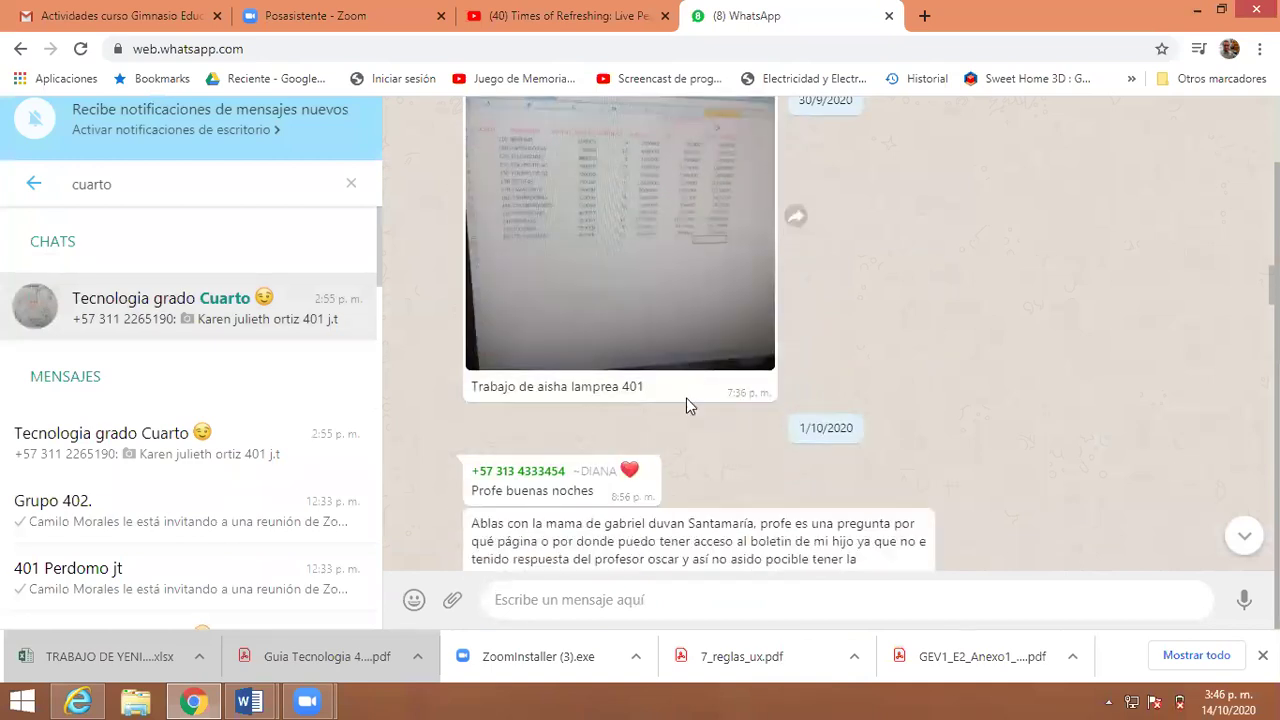
scroll(671, 357, "up", 1)
left_click(667, 305)
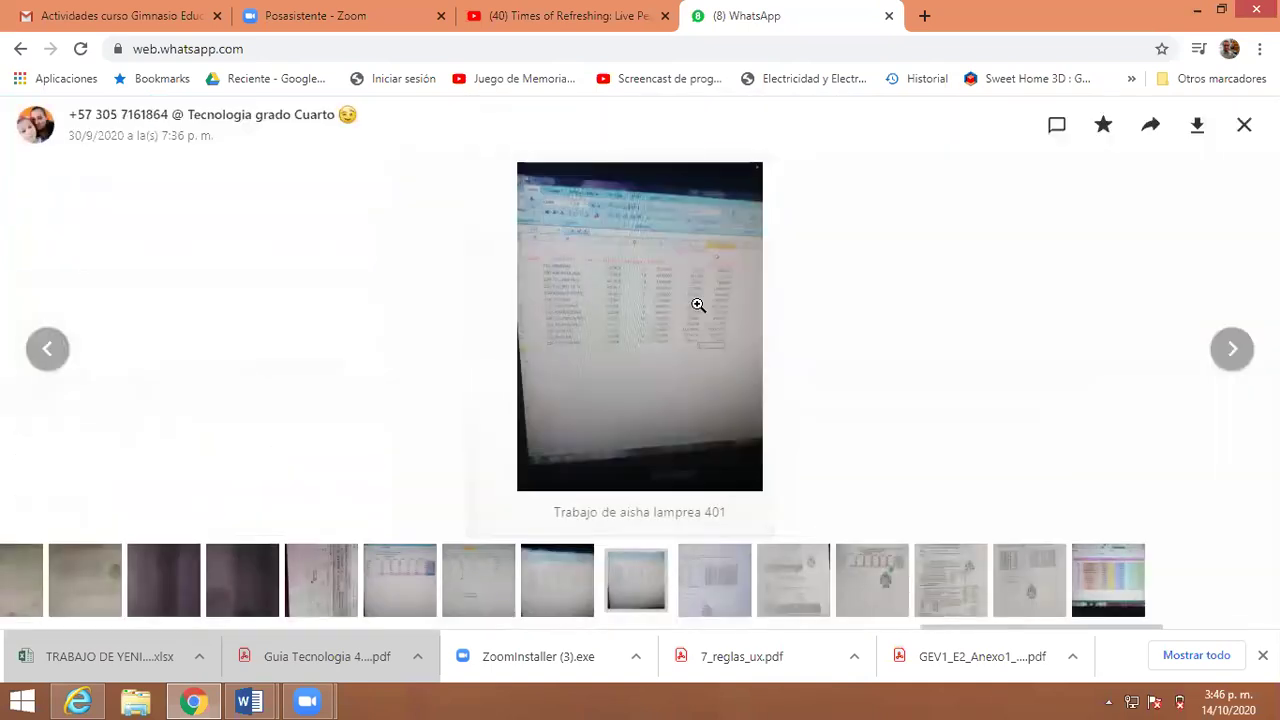
left_click(698, 304)
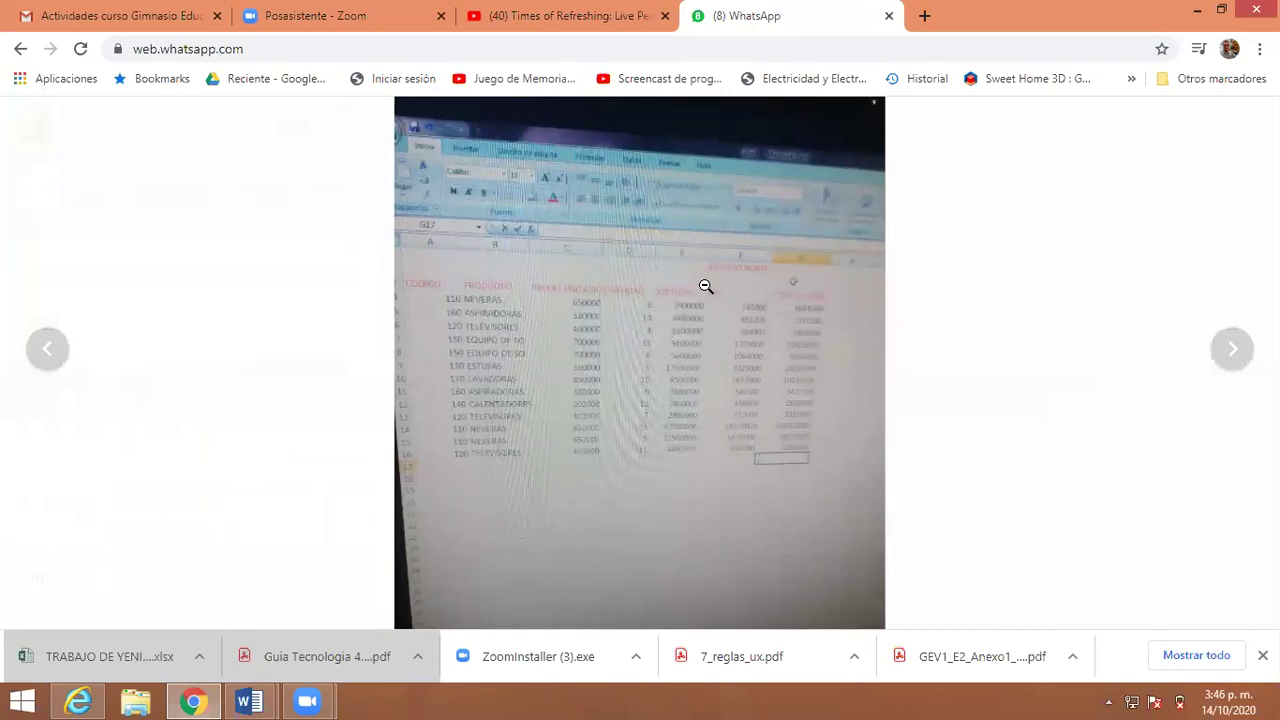
left_click(705, 286)
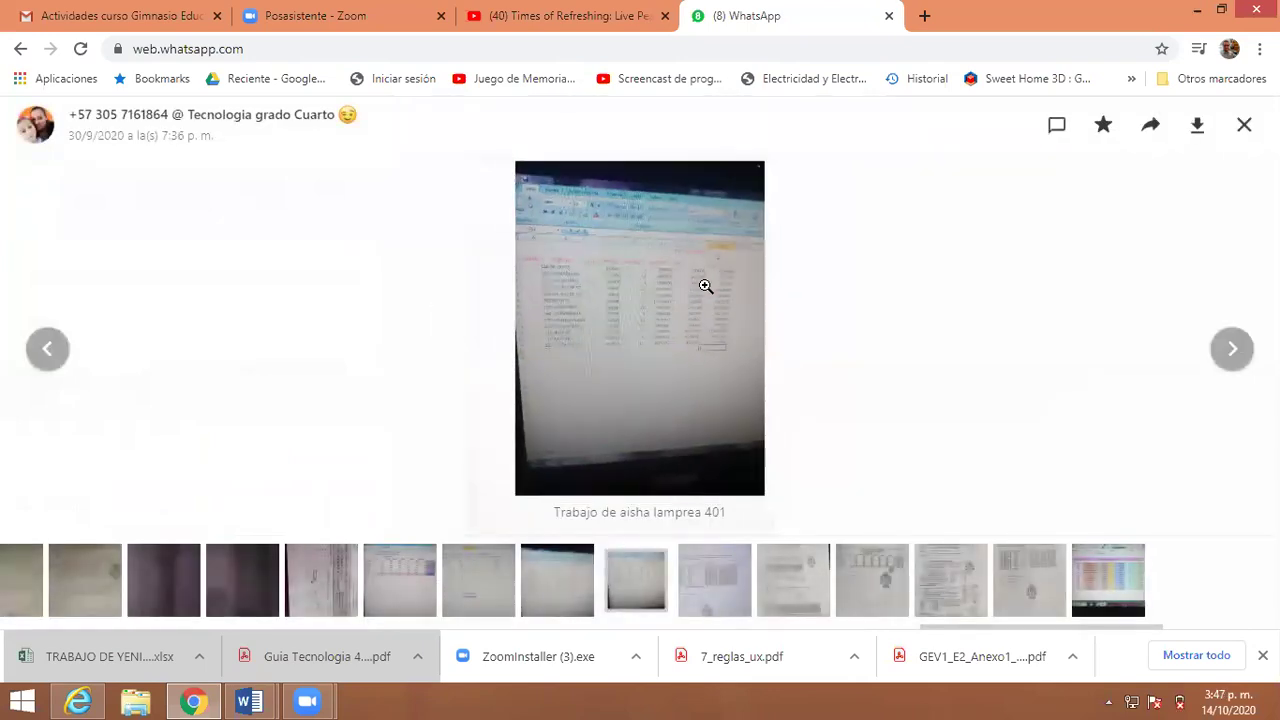
key("Escape")
- Download and open the next Excel workbook shared in the group chat, dismiss the activation notice and enable editing
scroll(875, 340, "down", 2)
scroll(875, 332, "down", 2)
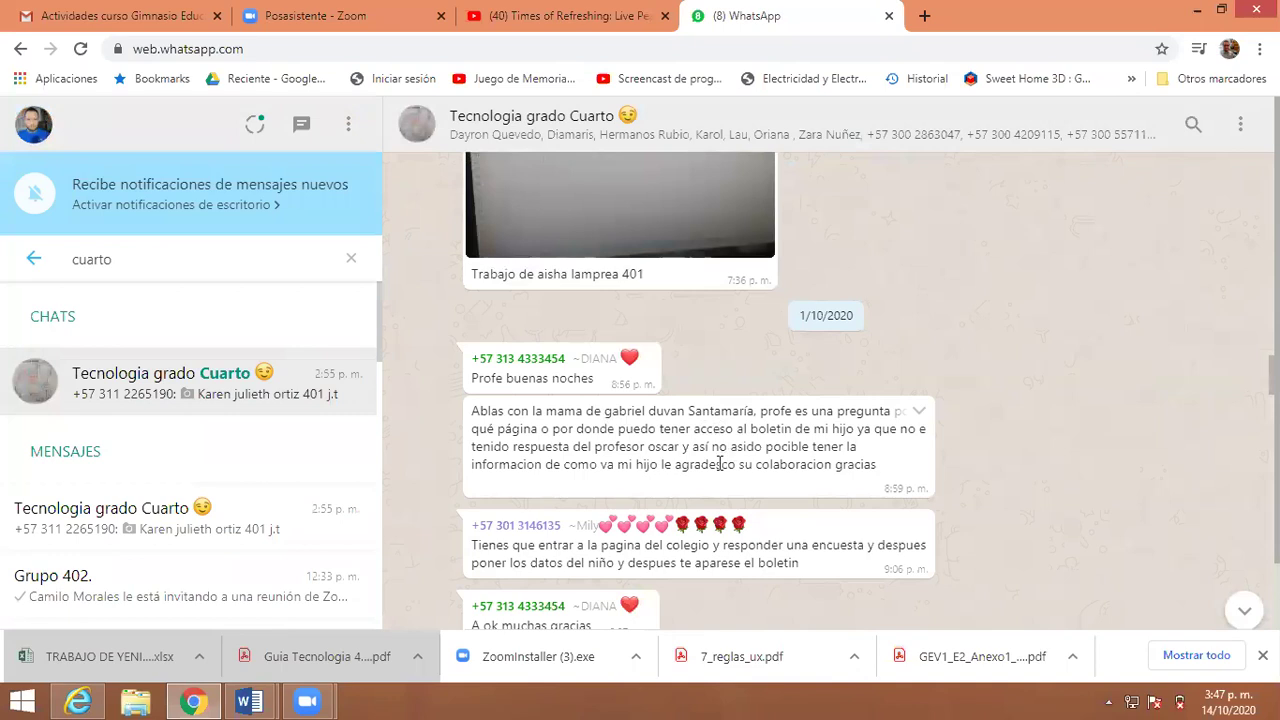
scroll(718, 463, "down", 5)
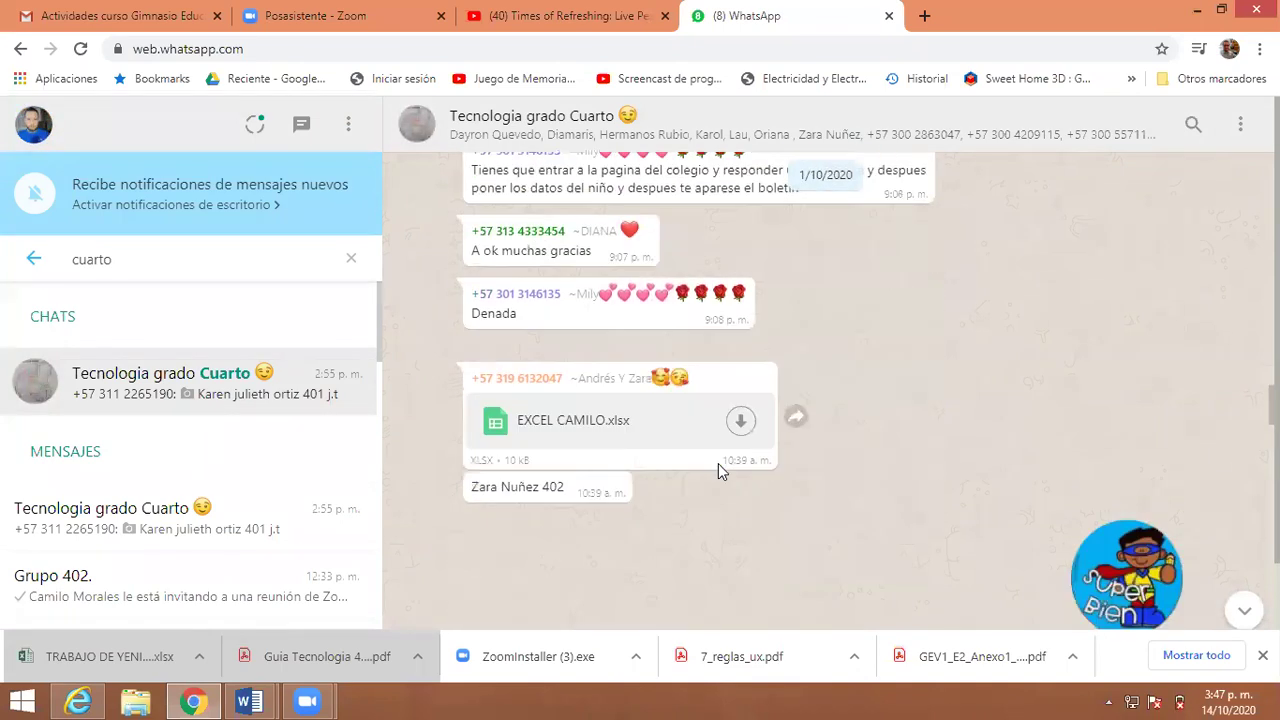
left_click(741, 436)
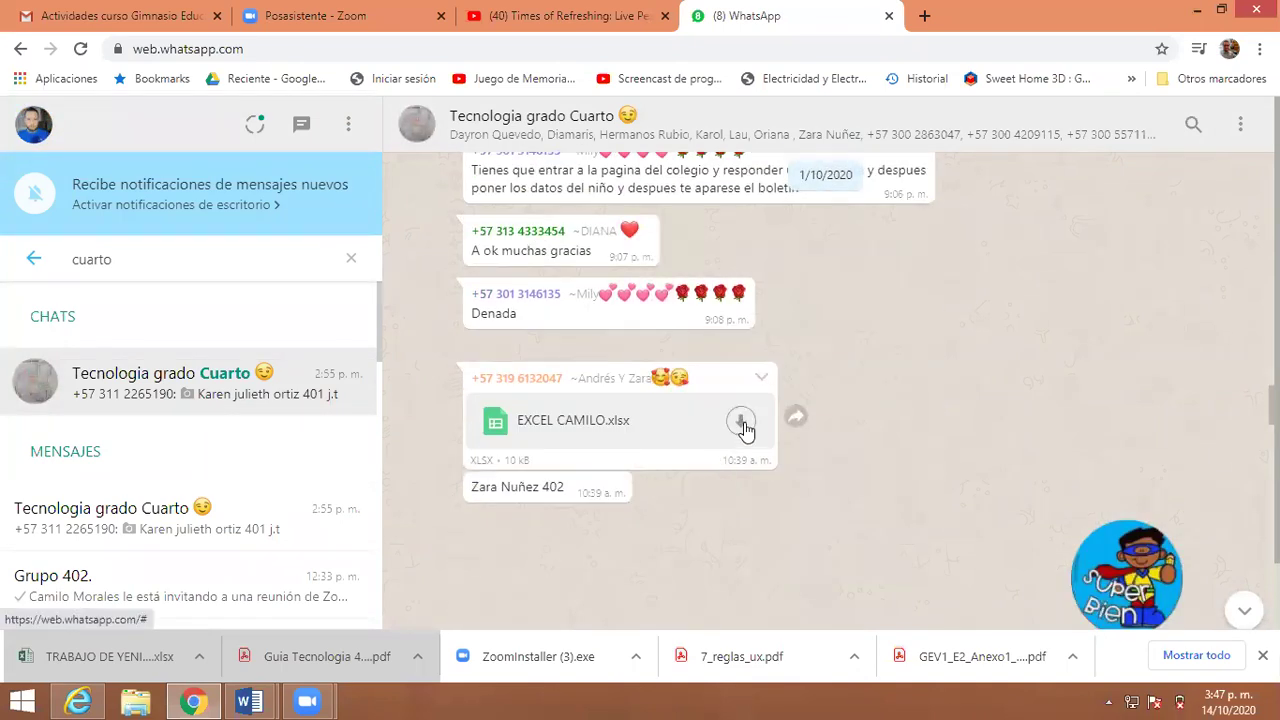
left_click(95, 652)
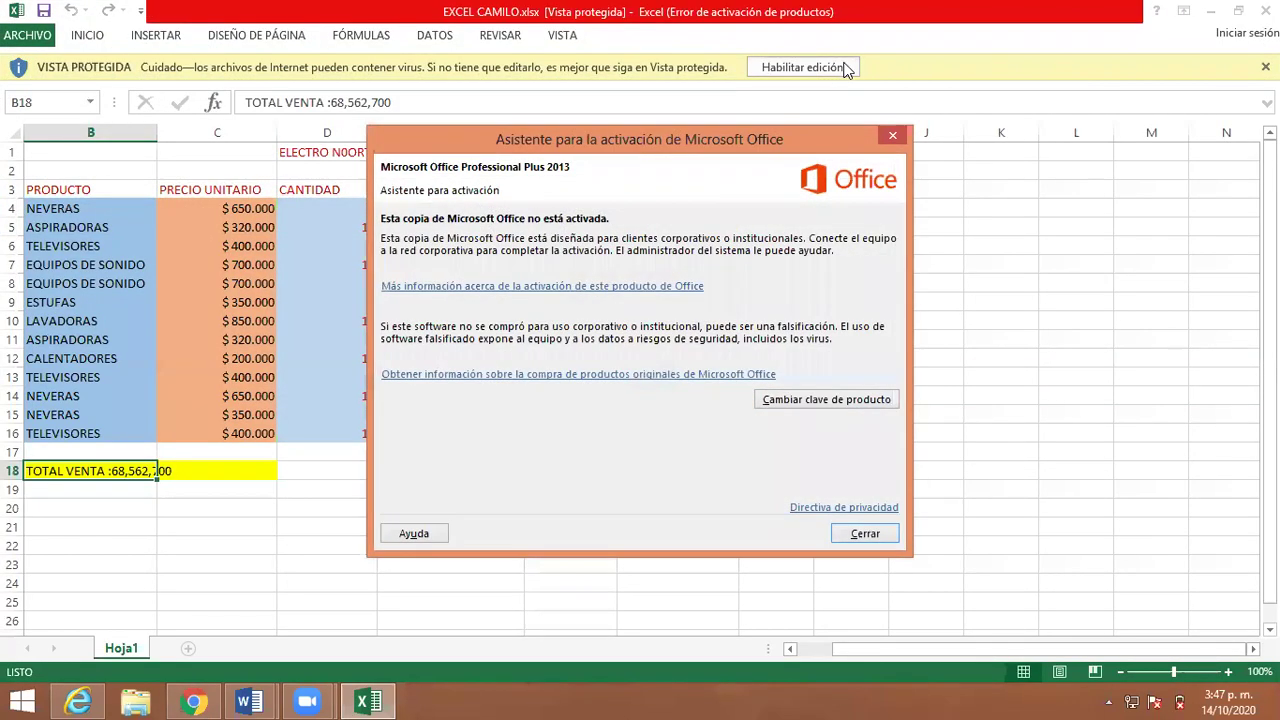
left_click(888, 133)
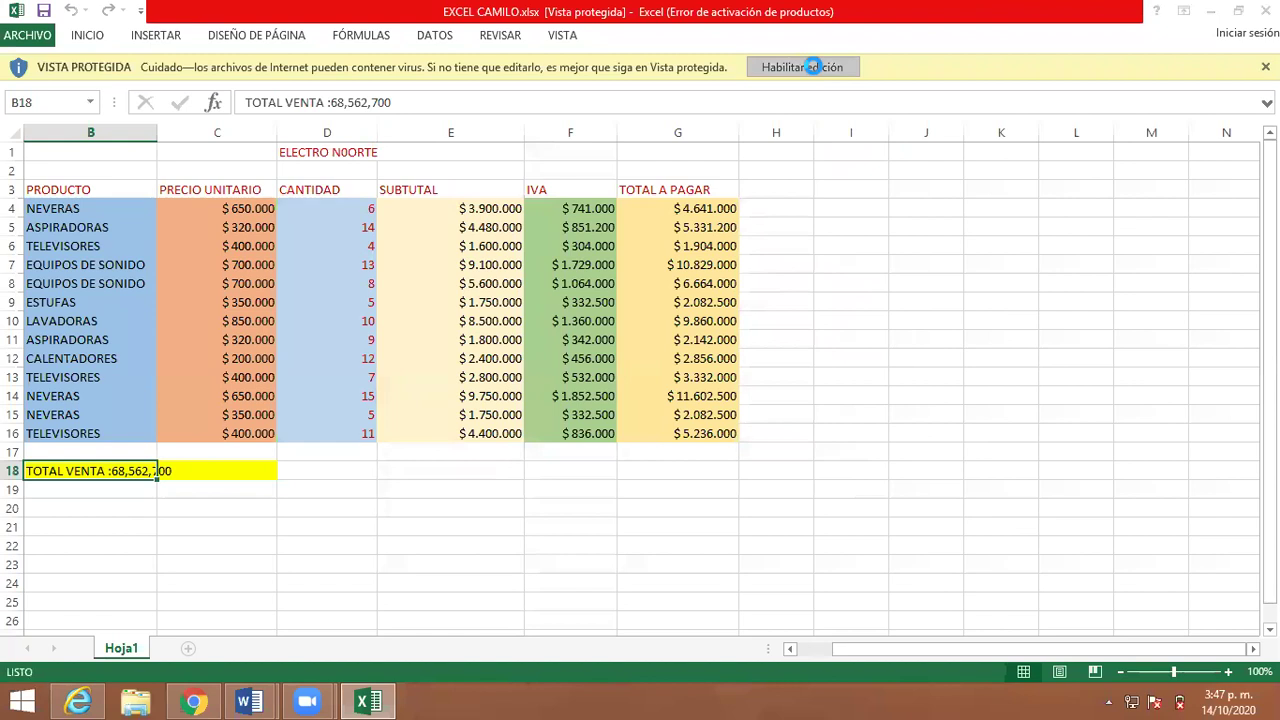
left_click(820, 68)
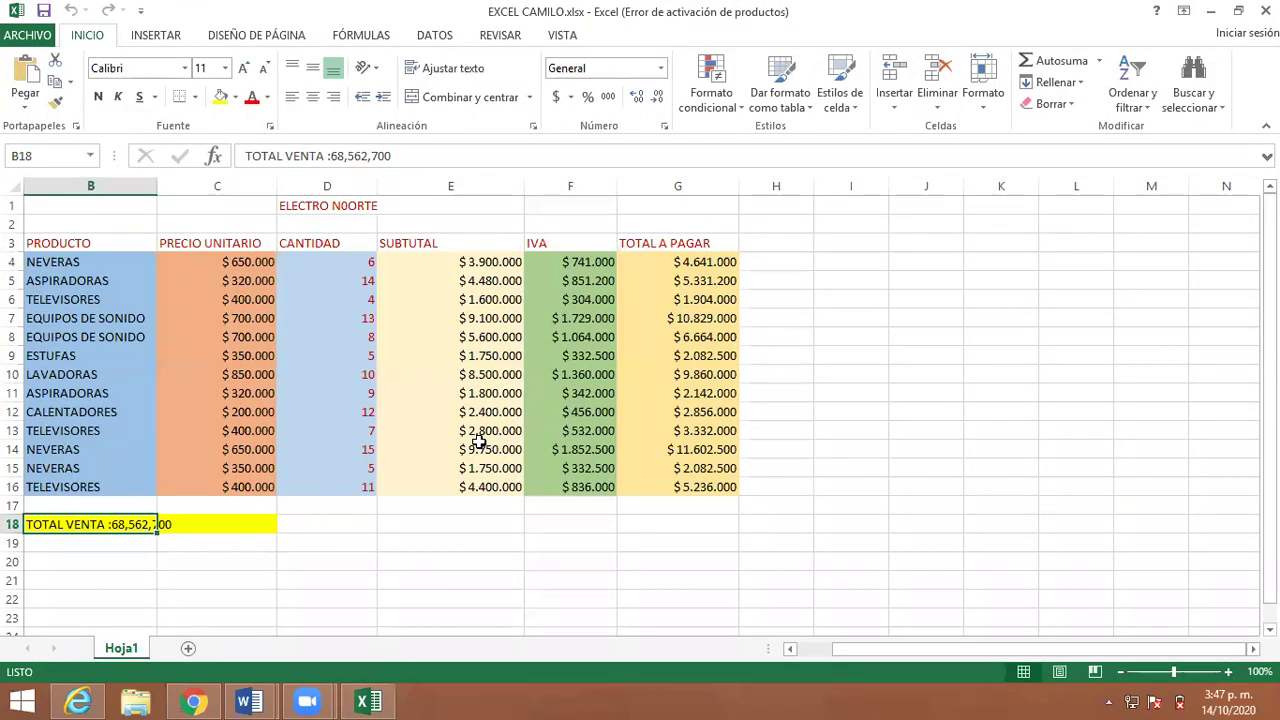
- Check cells in the SUBTUTAL, IVA and TOTAL A PAGAR columns and the TOTAL VENTA cell for formulas
left_click(510, 414)
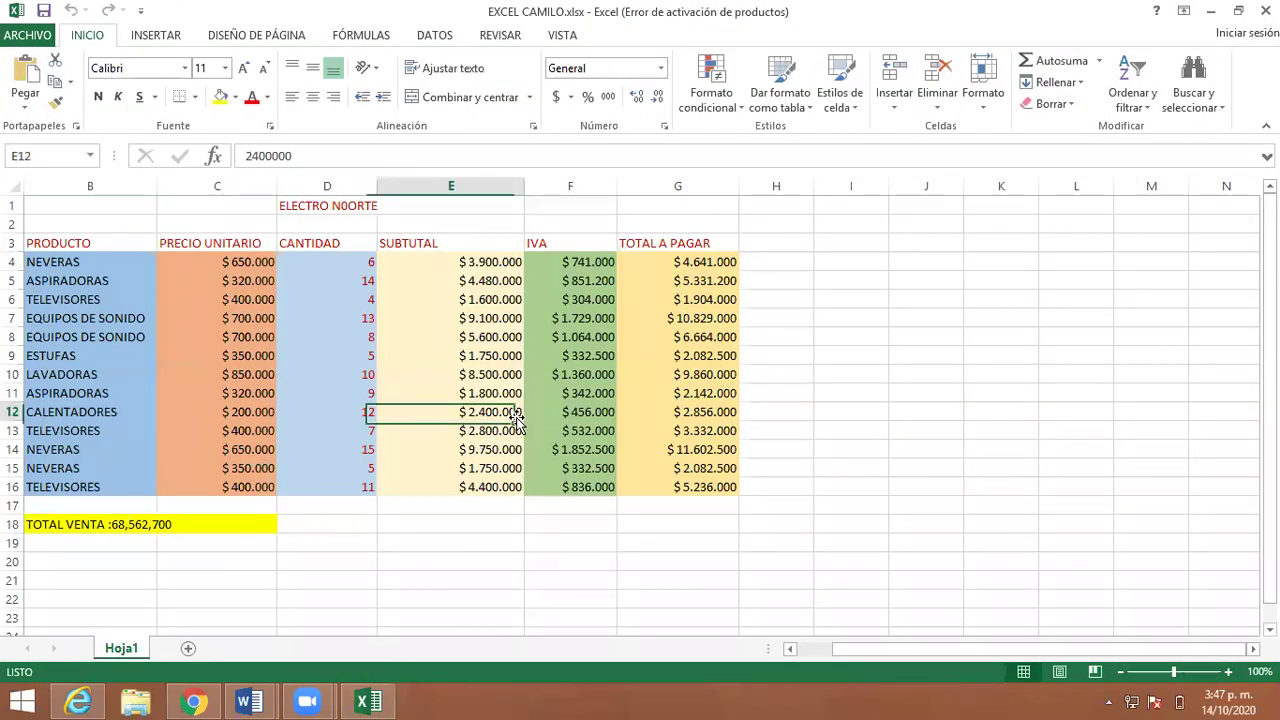
left_click(500, 263)
left_click(565, 265)
left_click(572, 374)
left_click(577, 428)
left_click(577, 452)
left_click(577, 468)
left_click(690, 262)
left_click(688, 318)
left_click(690, 376)
left_click(657, 447)
left_click(584, 355)
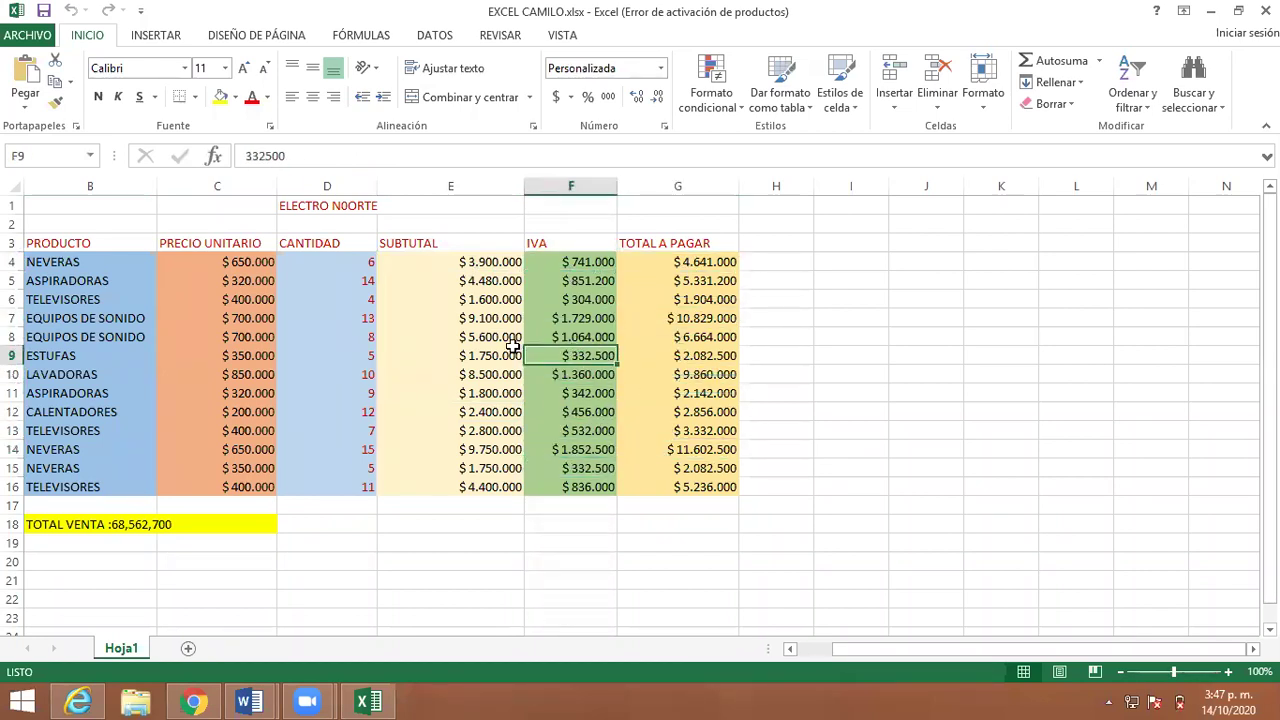
left_click(493, 357)
left_click(133, 525)
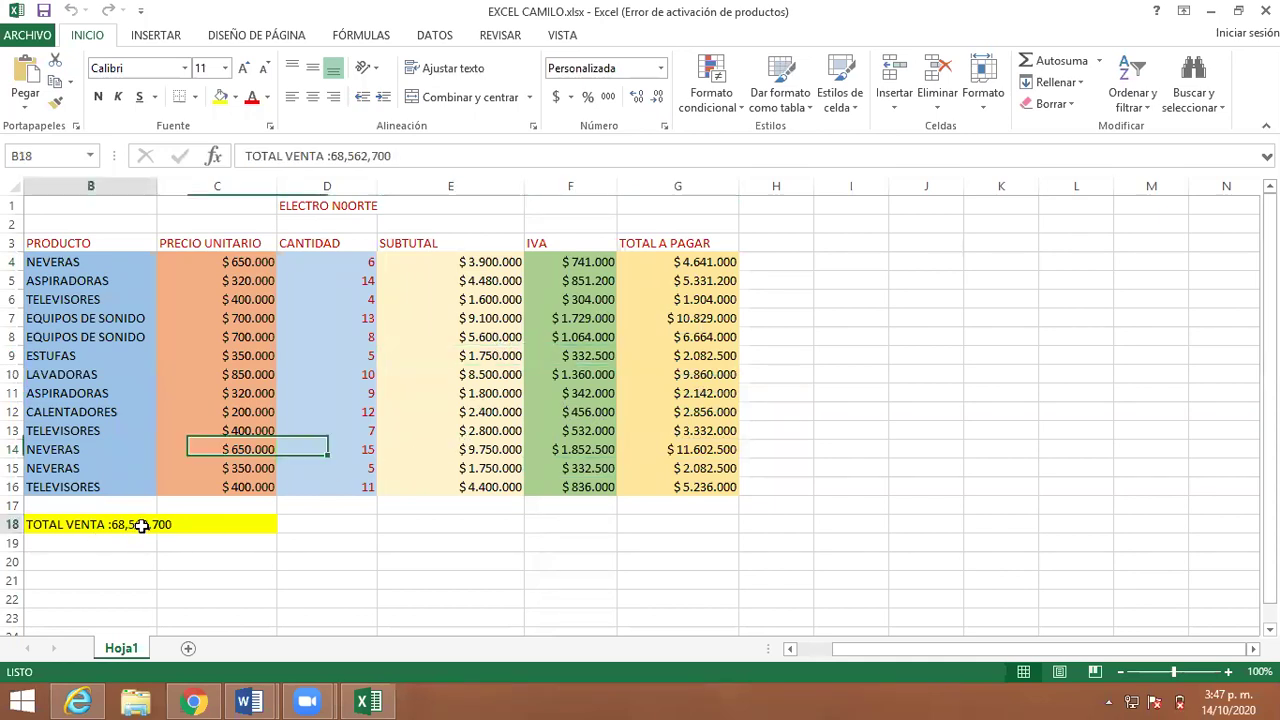
- Recheck the IVA cells for the TELEVISORES, EQUIPOS DE SONIDO and LAVADORAS rows in the formula bar
left_click(537, 303)
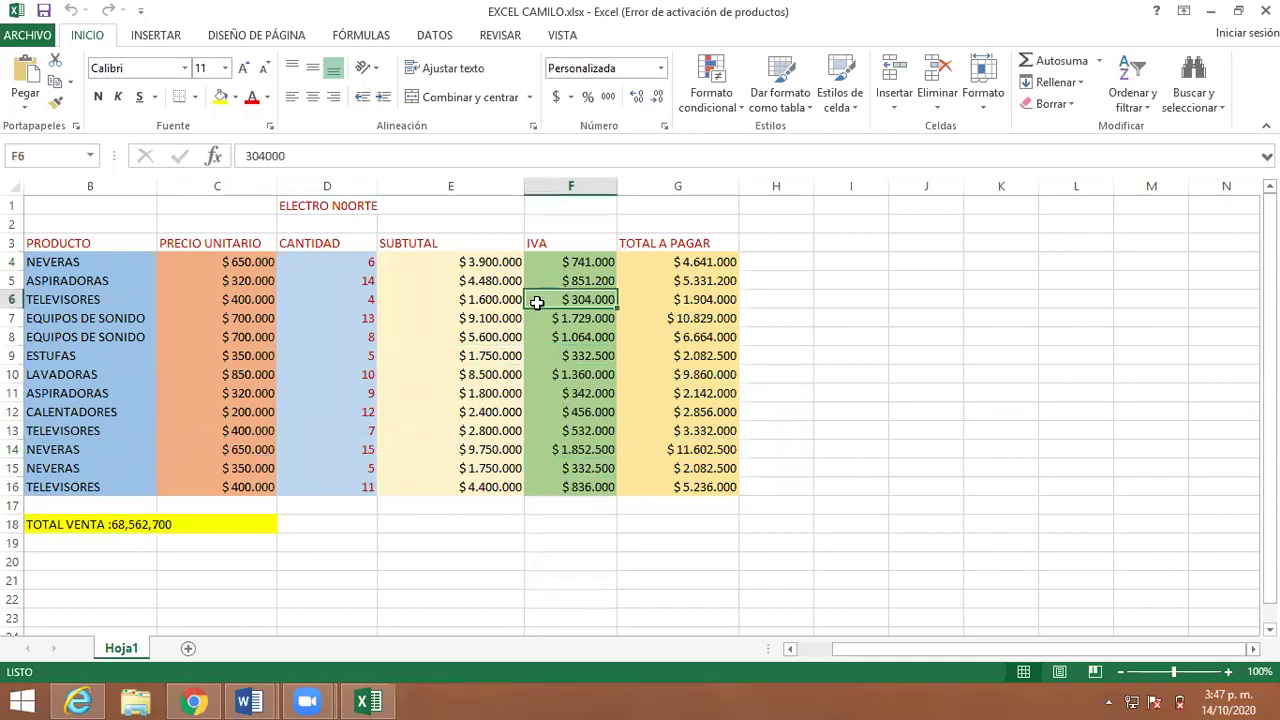
left_click(582, 338)
left_click(572, 374)
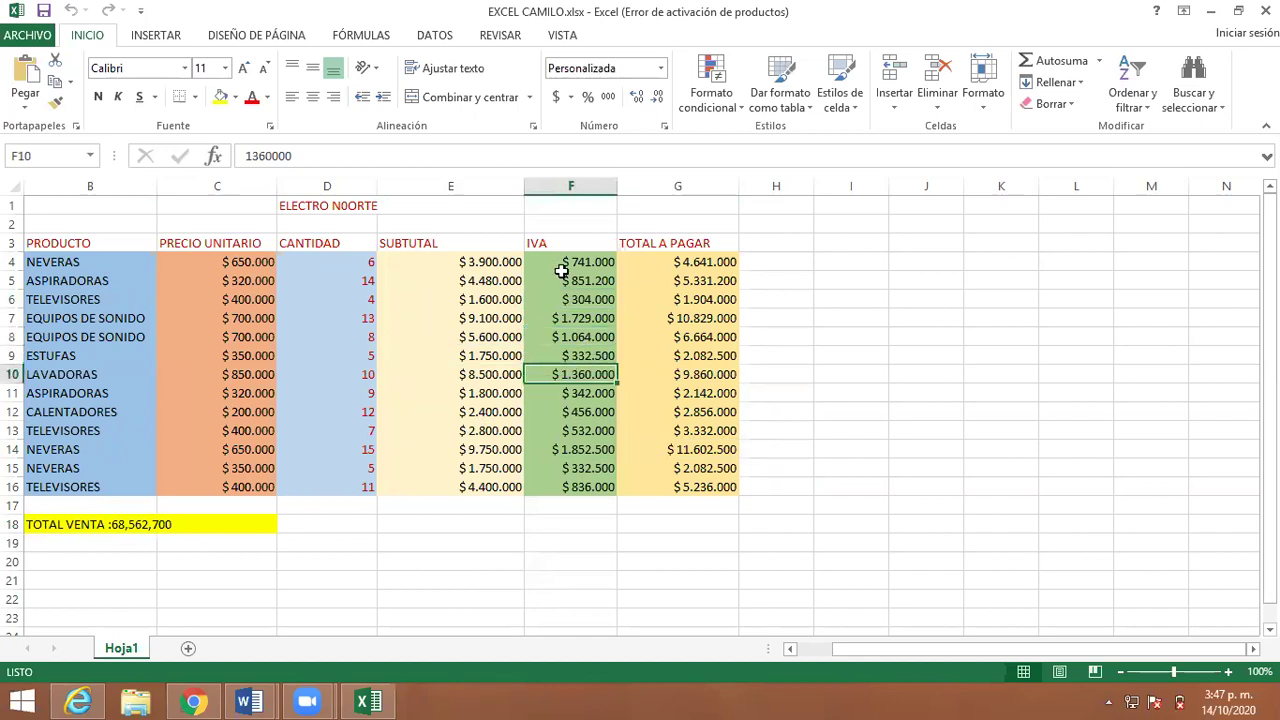
left_click(568, 300)
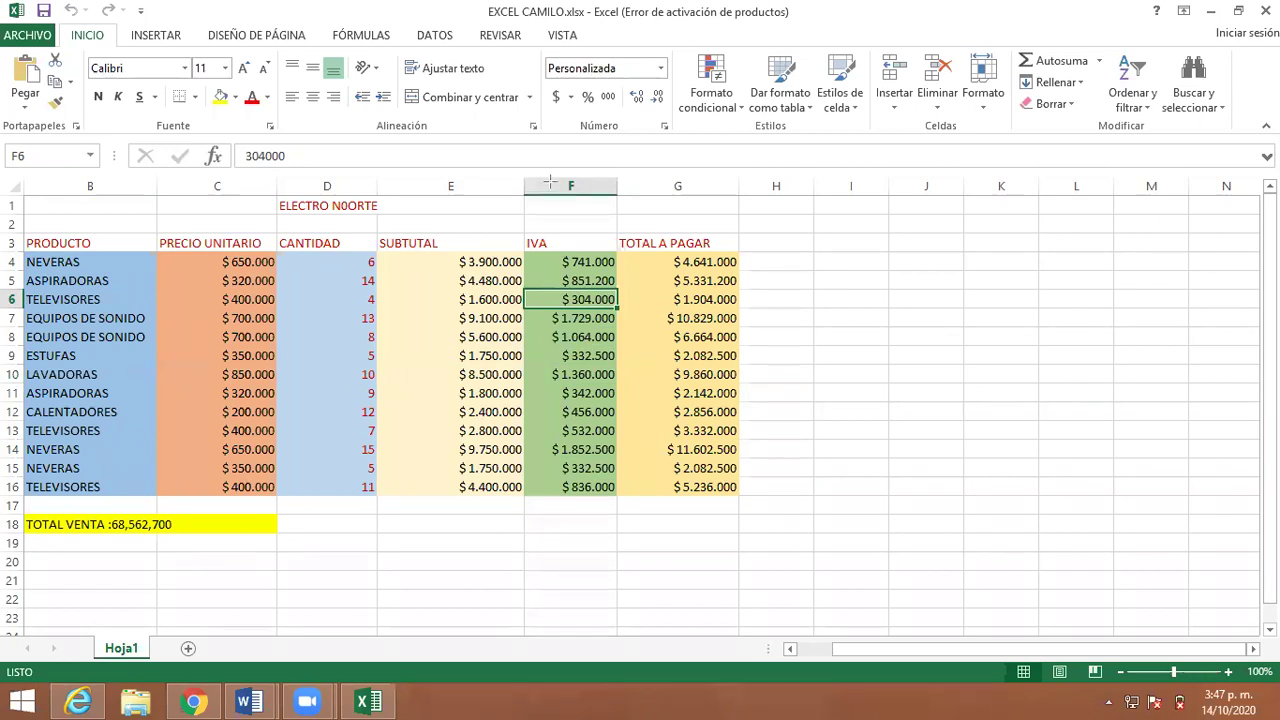
- Mark the first TOTAL A PAGAR value and its content in the formula bar with green annotation arrows
mouse_move(912, 206)
left_mouse_down()
mouse_move(829, 209)
mouse_move(729, 251)
mouse_move(735, 262)
left_mouse_up()
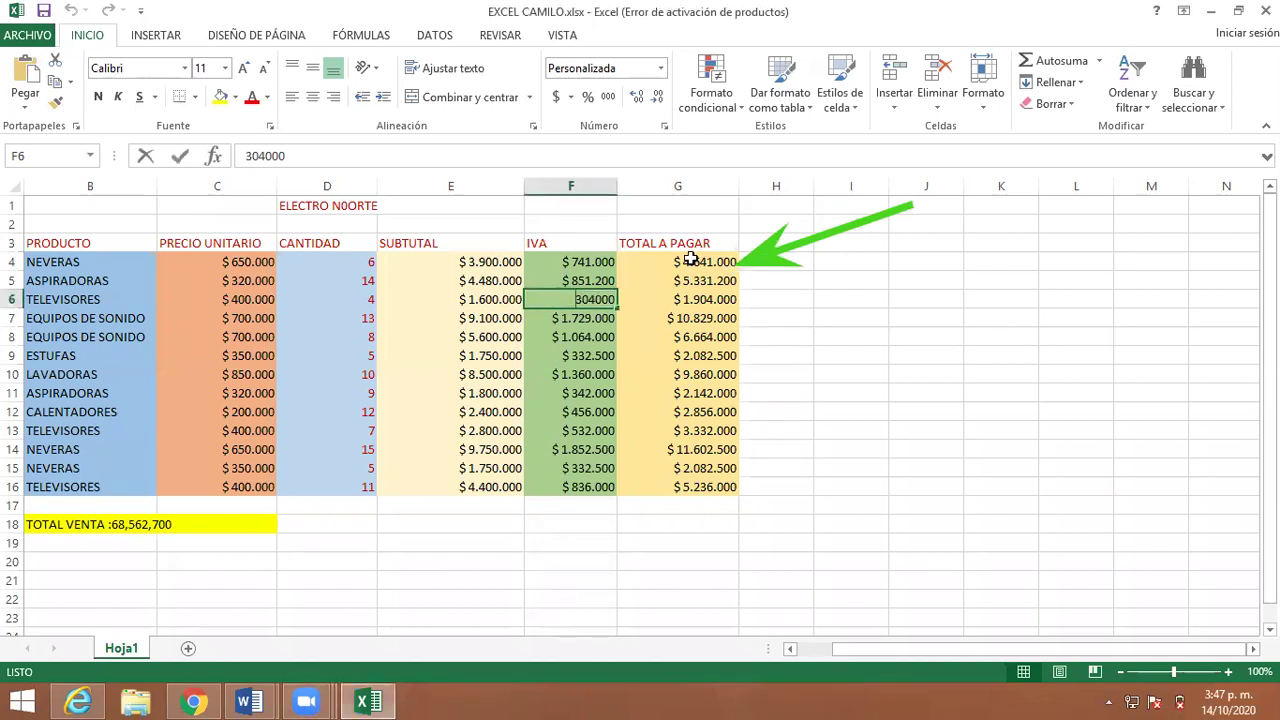
left_click(697, 260)
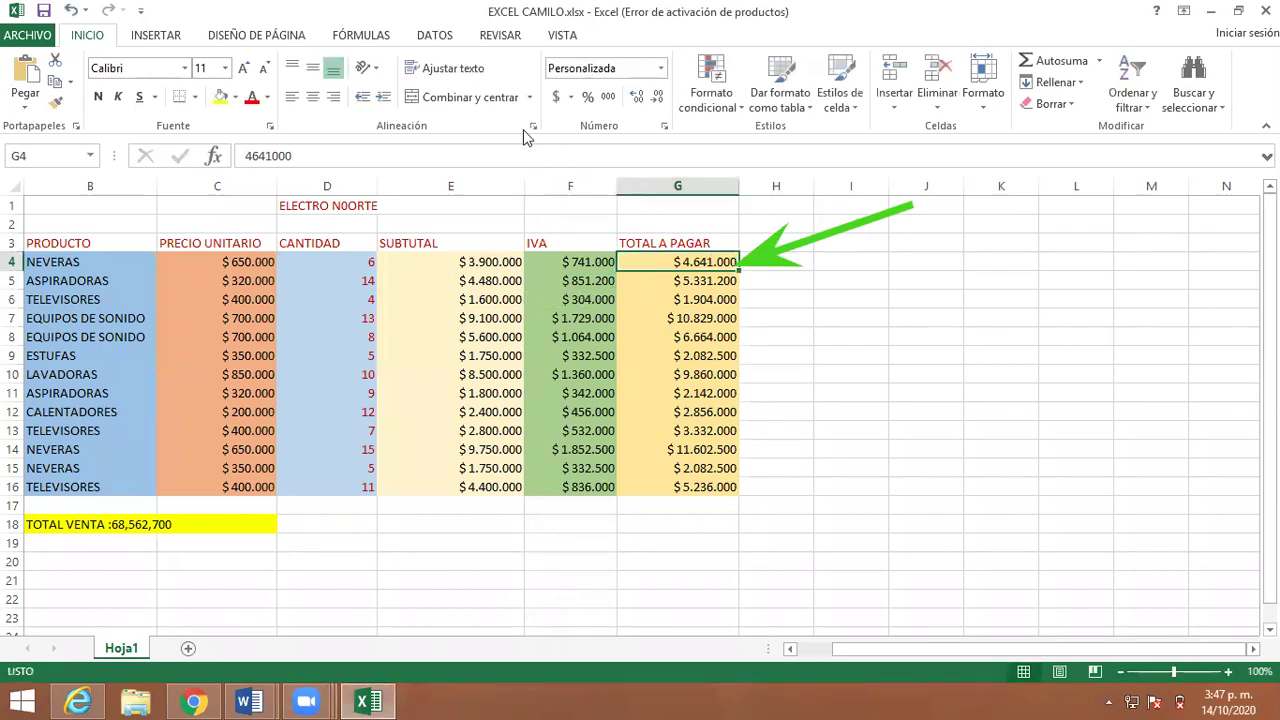
left_click_drag(495, 182, 308, 157)
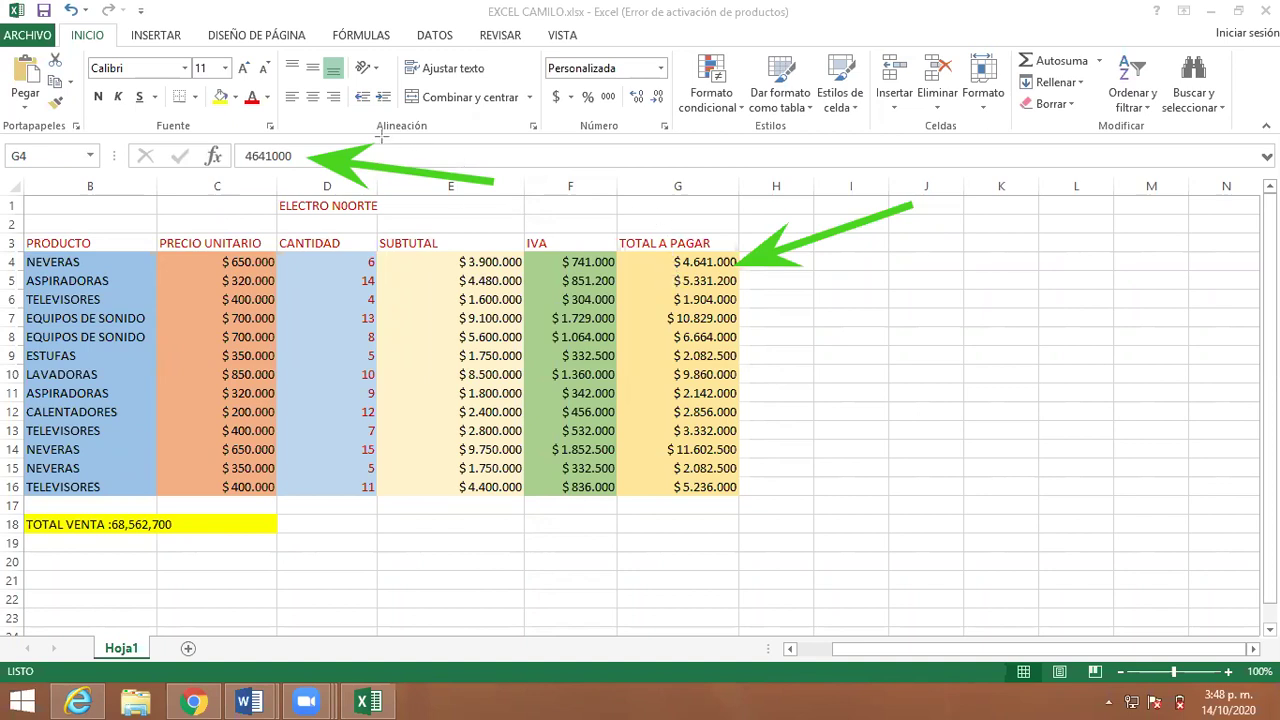
- Go down the TOTAL A PAGAR column cell by cell, plus two IVA cells, comparing each with its formula bar content
left_click(677, 299)
left_click(689, 286)
left_click(691, 337)
left_click(695, 356)
left_click(698, 374)
left_click(702, 393)
left_click(706, 412)
left_click(712, 431)
left_click(718, 450)
left_click(585, 452)
left_click(566, 375)
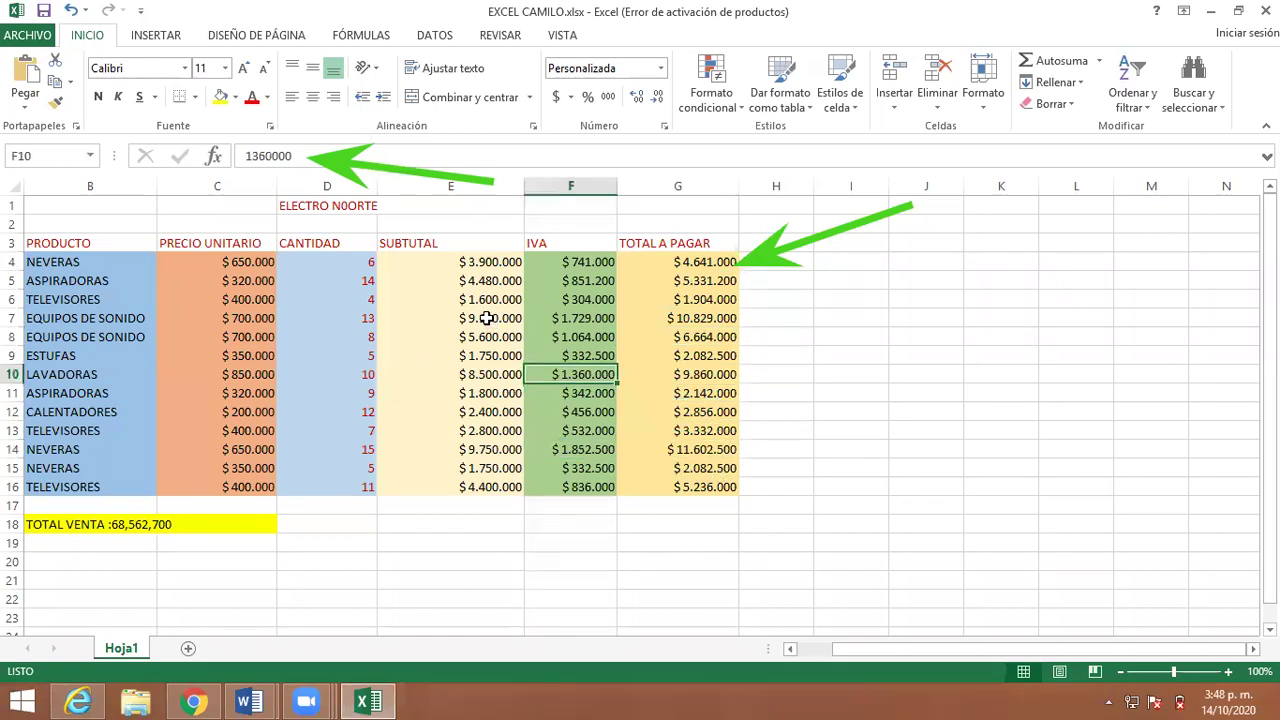
- Inspect several SUBTUTAL cells and a CANTIDAD cell to see whether they hold formulas or typed values
left_click(494, 319)
left_click(382, 284)
left_click(343, 313)
left_click(420, 299)
left_click(445, 262)
left_click(472, 337)
left_click(460, 392)
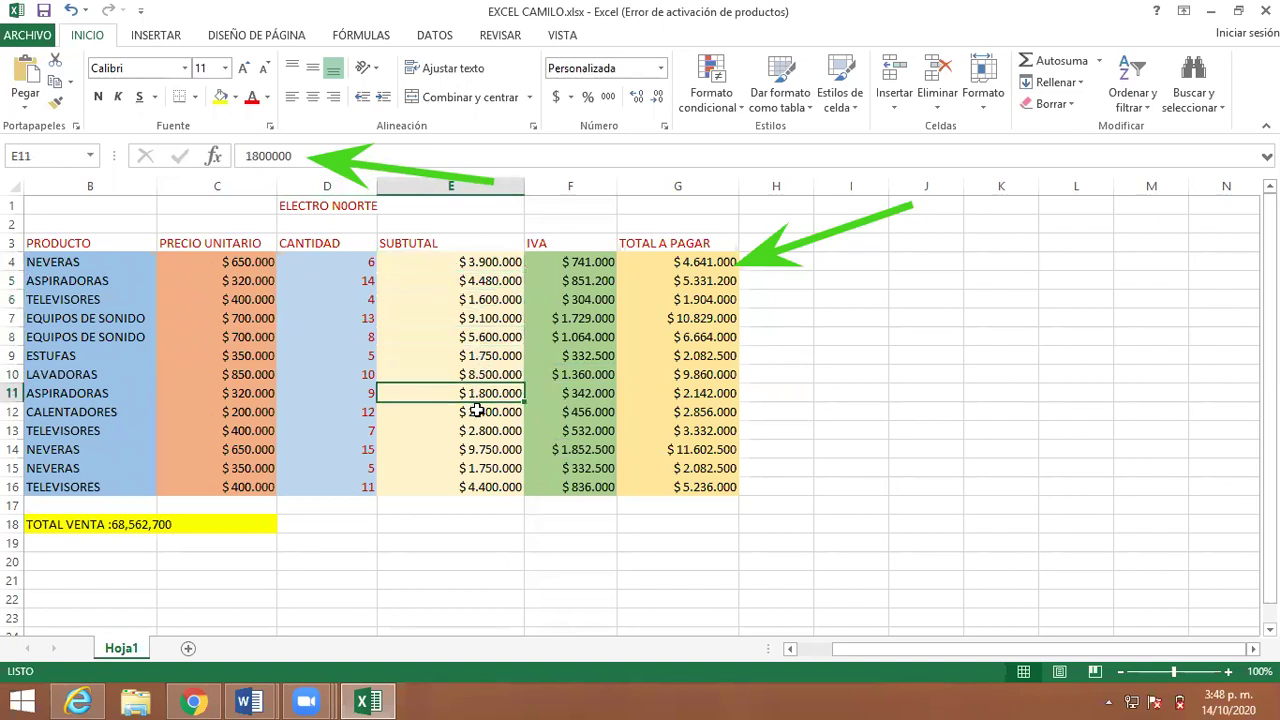
- Inspect the contents of IVA cells F6 and F8 in the formula bar, close the workbook and return to the group chat
left_click(582, 297)
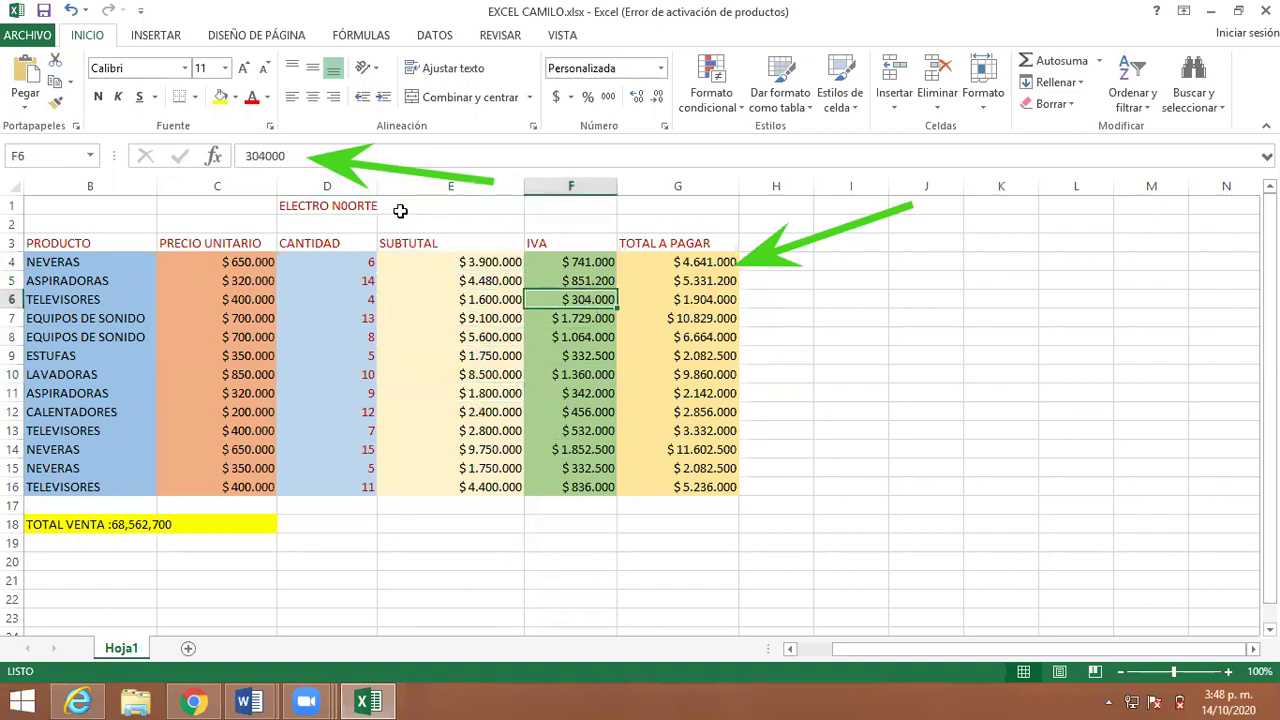
left_click(287, 157)
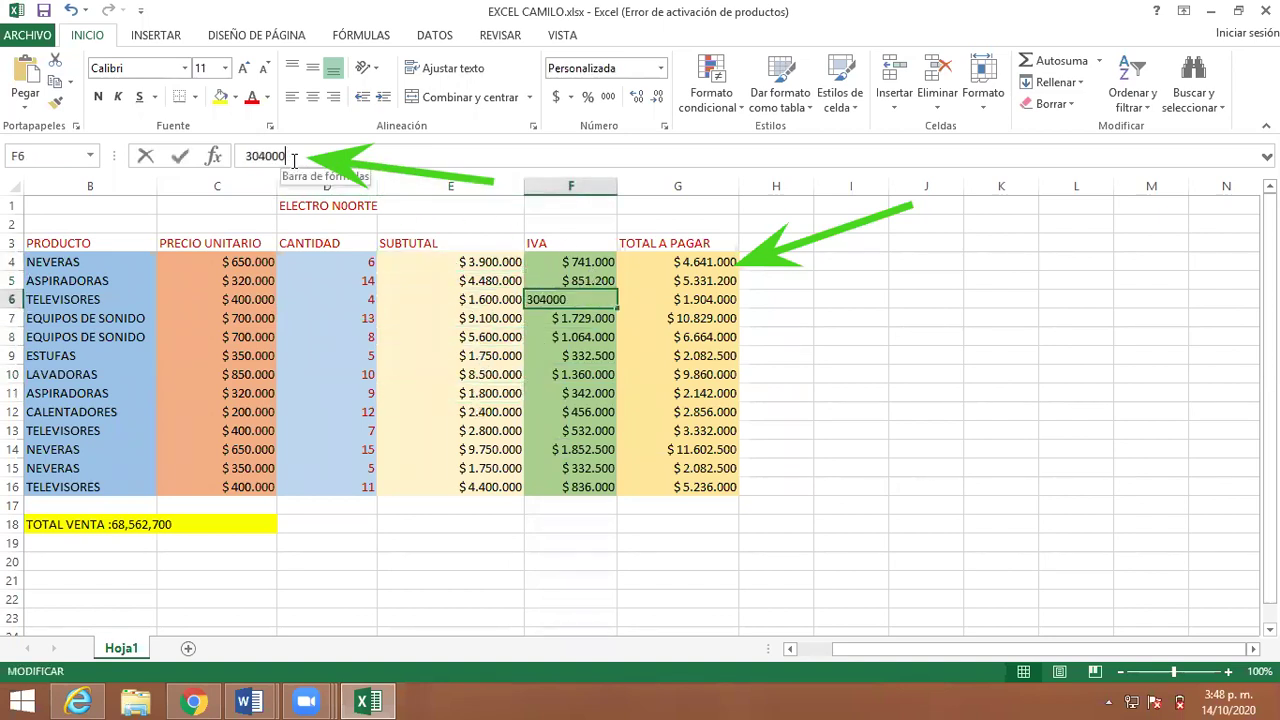
left_click(585, 335)
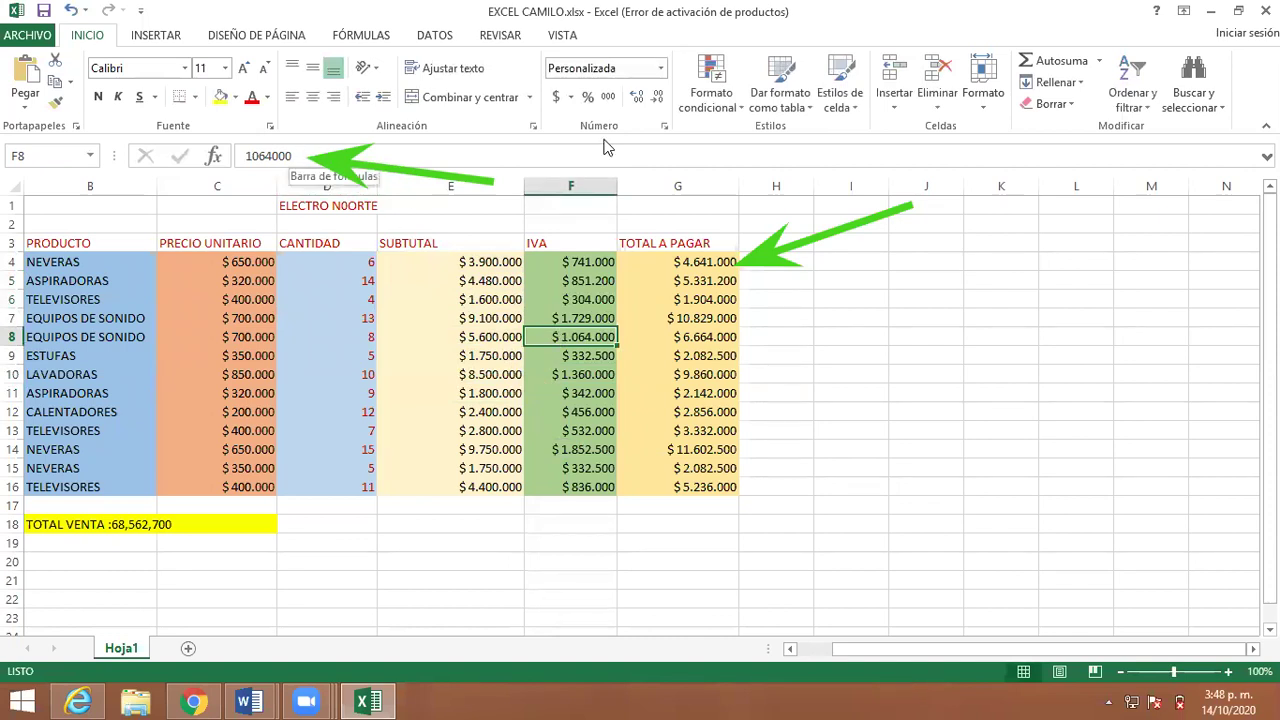
left_click(1265, 11)
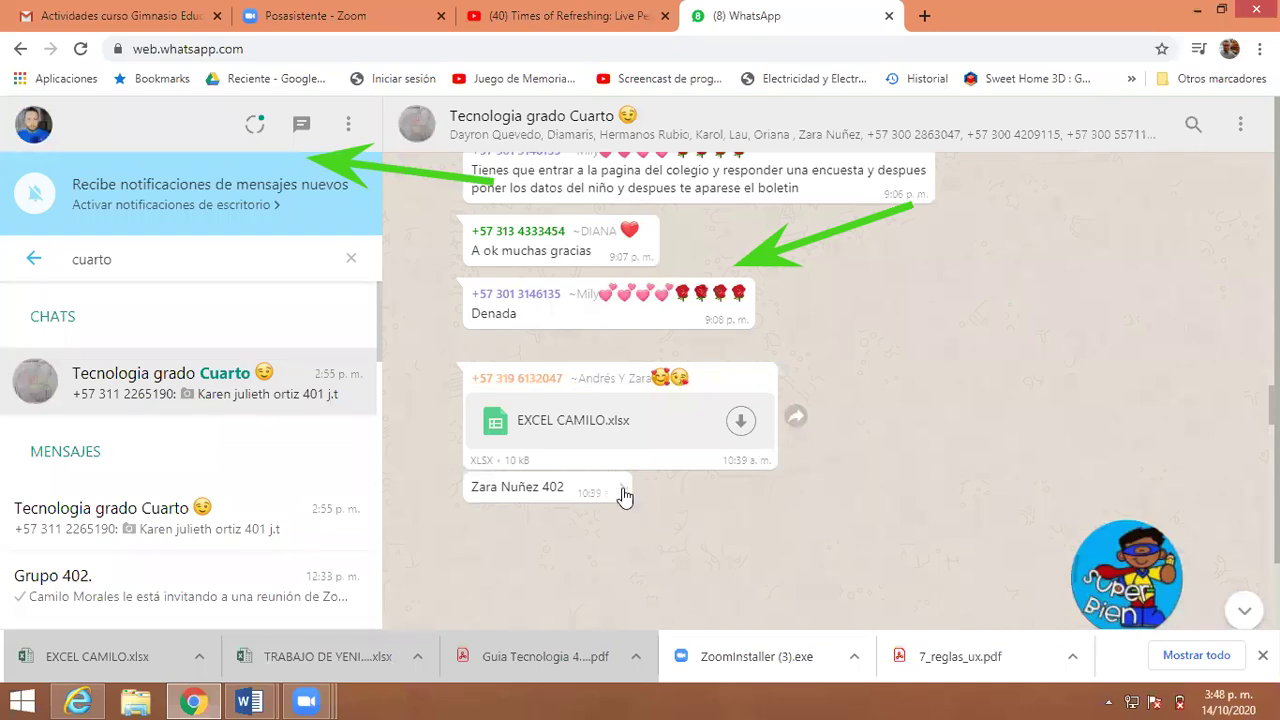
scroll(640, 480, "down", 1)
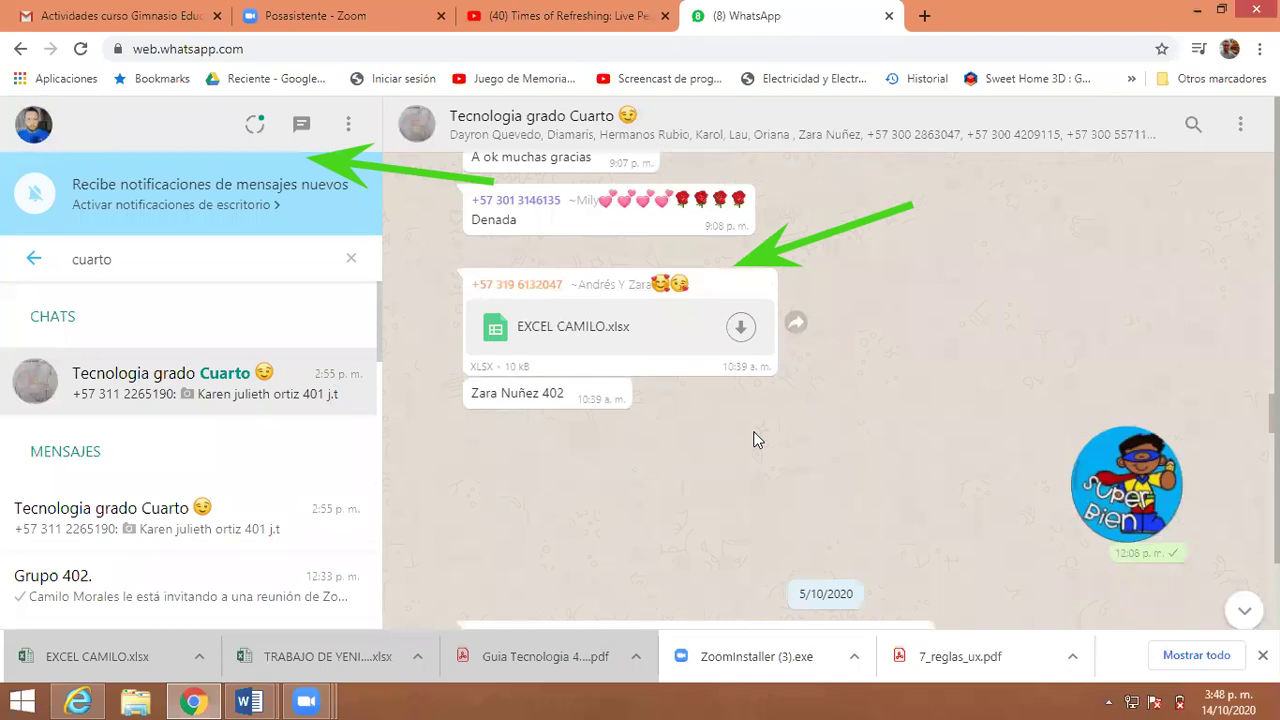
- Download ELECTRO COMUNICACIÓN 2.xlsx from the 6/10/2020 messages in the group chat and open it in Excel with editing enabled
scroll(808, 457, "down", 4)
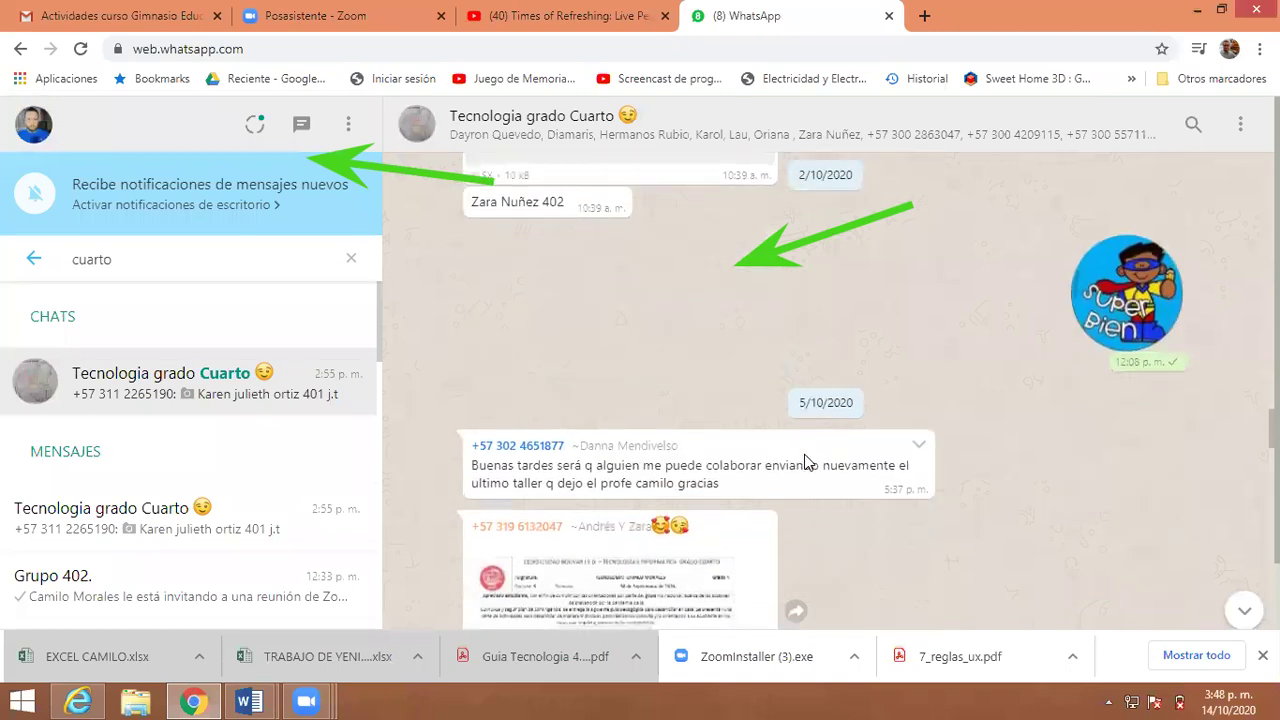
scroll(808, 460, "down", 1)
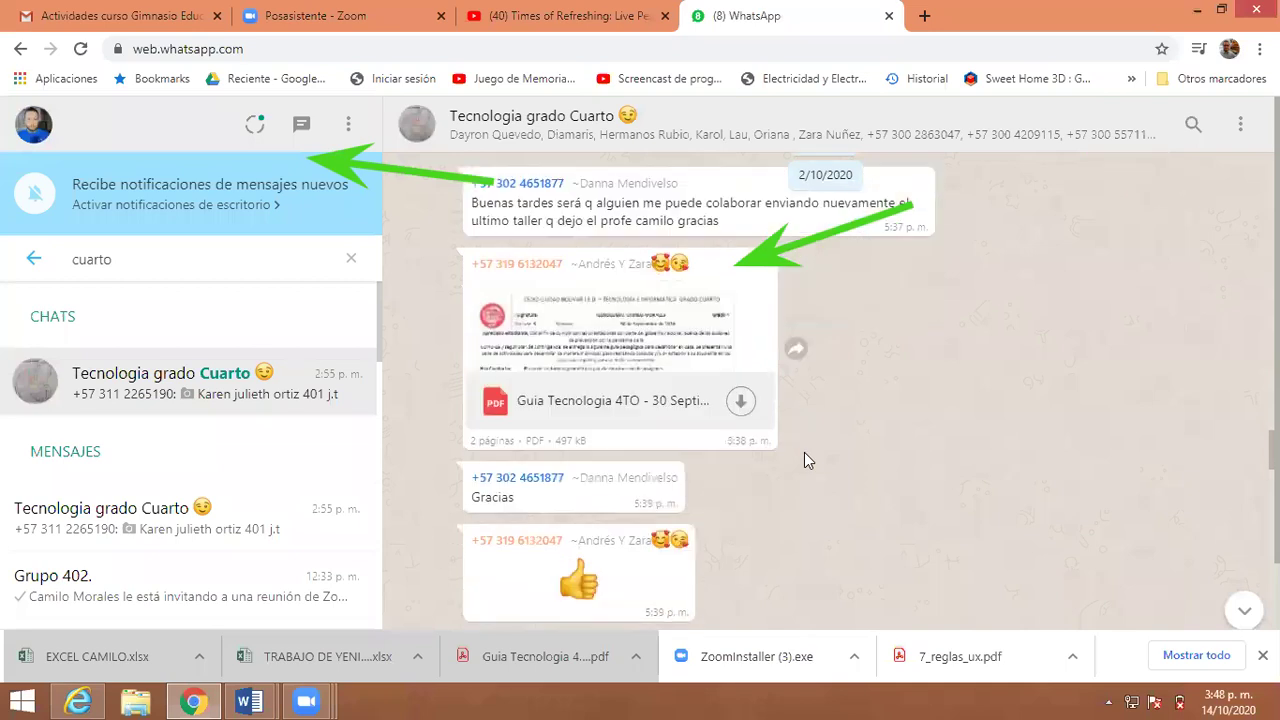
scroll(817, 445, "up", 2)
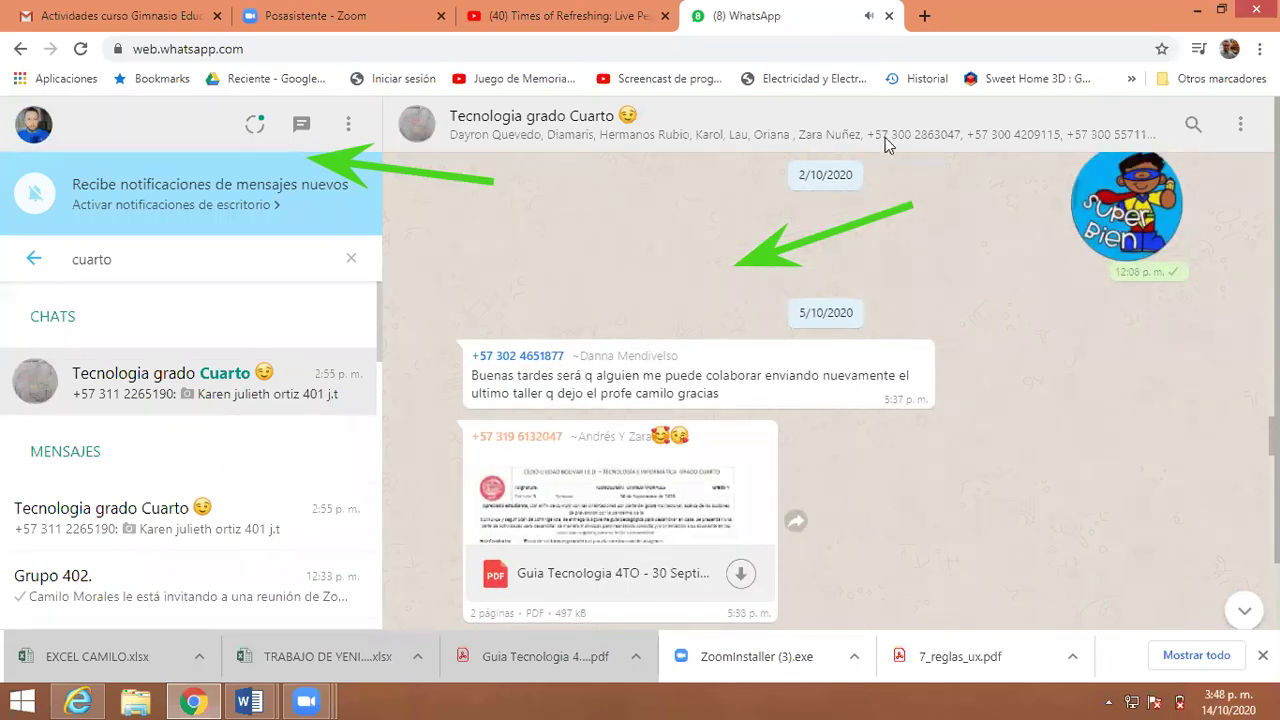
scroll(900, 351, "down", 3)
scroll(900, 358, "down", 2)
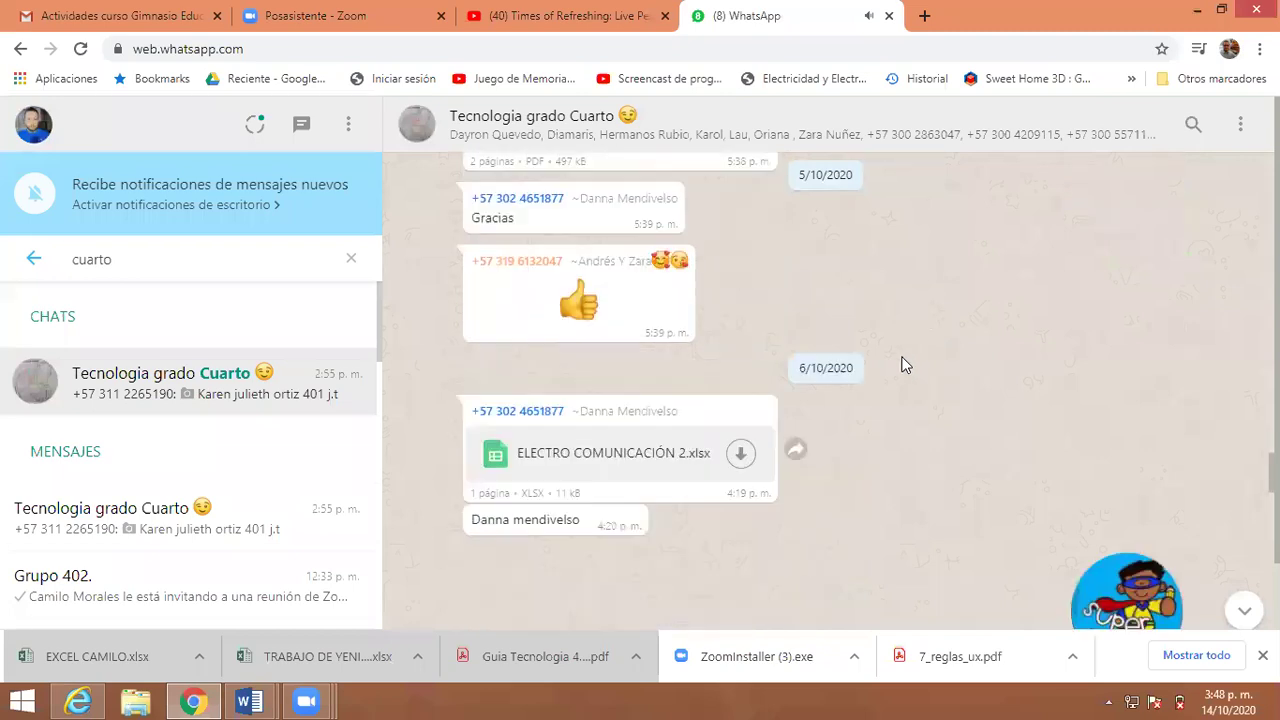
scroll(778, 424, "down", 2)
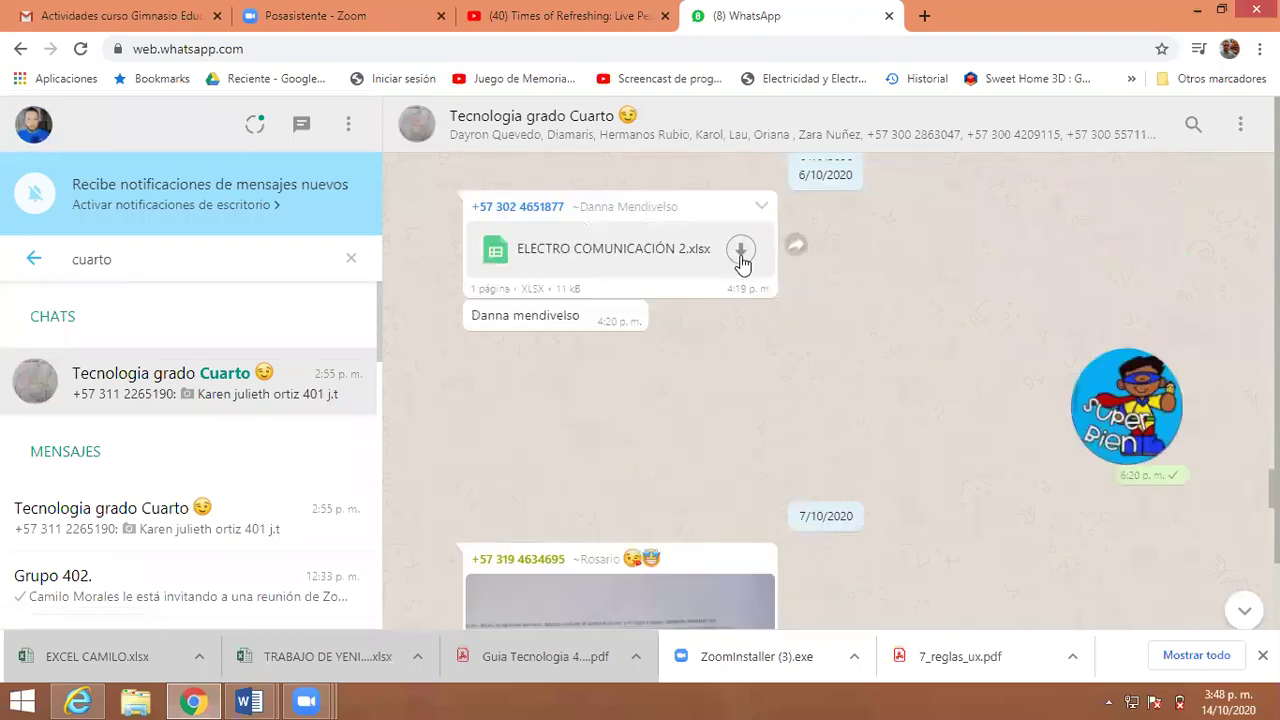
left_click(740, 252)
left_click(58, 657)
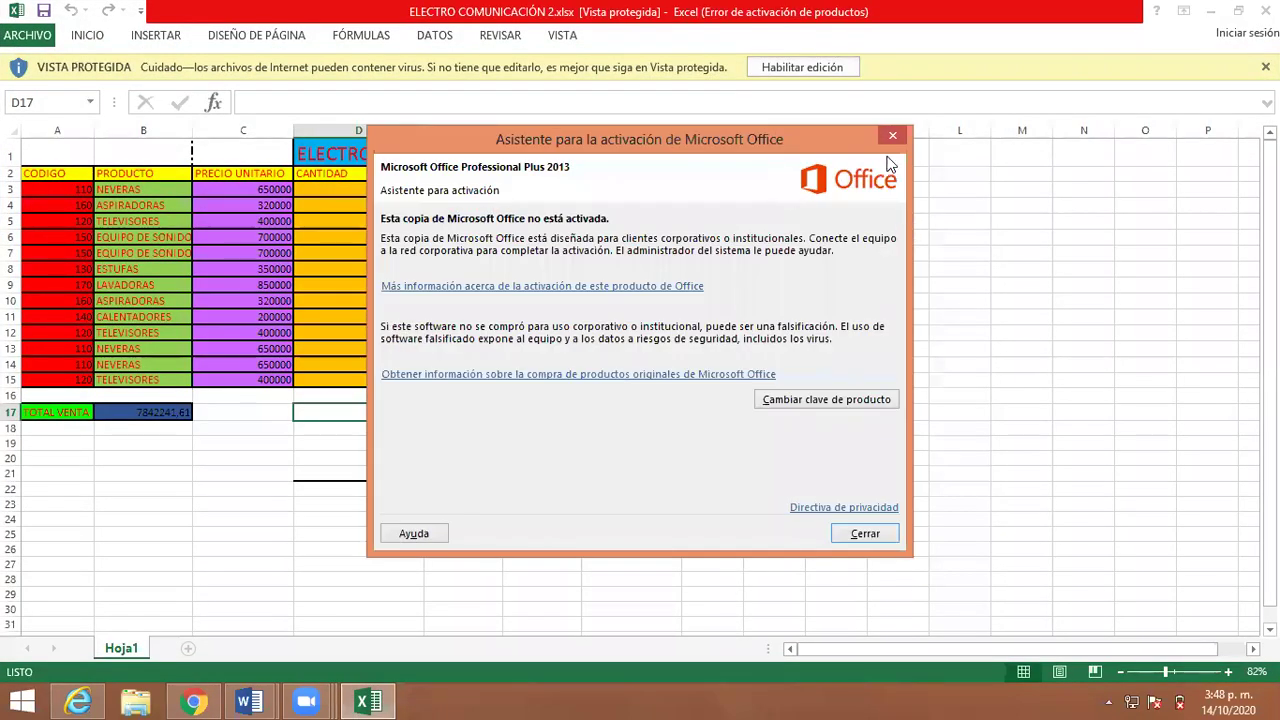
left_click(892, 135)
left_click(806, 69)
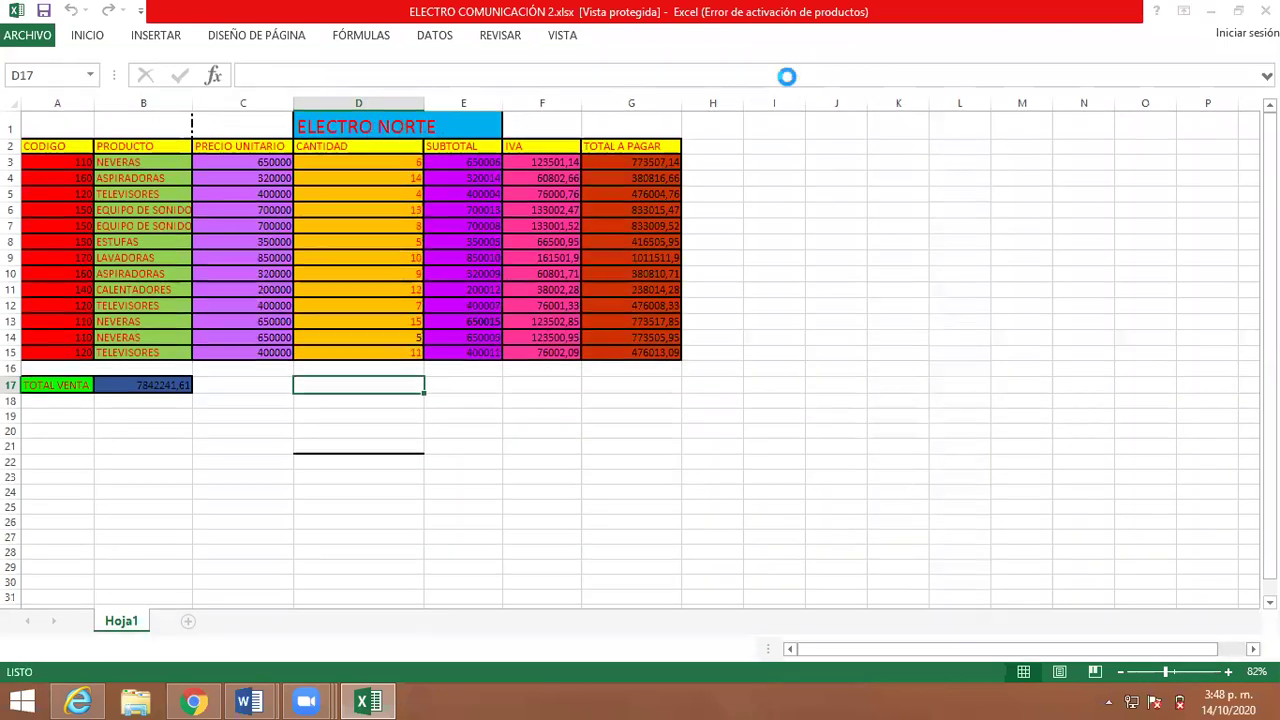
- Select IVA cells F4 and F6, and mark the formula bar content and the TOTAL A PAGAR column with green annotation arrows
left_click(516, 260)
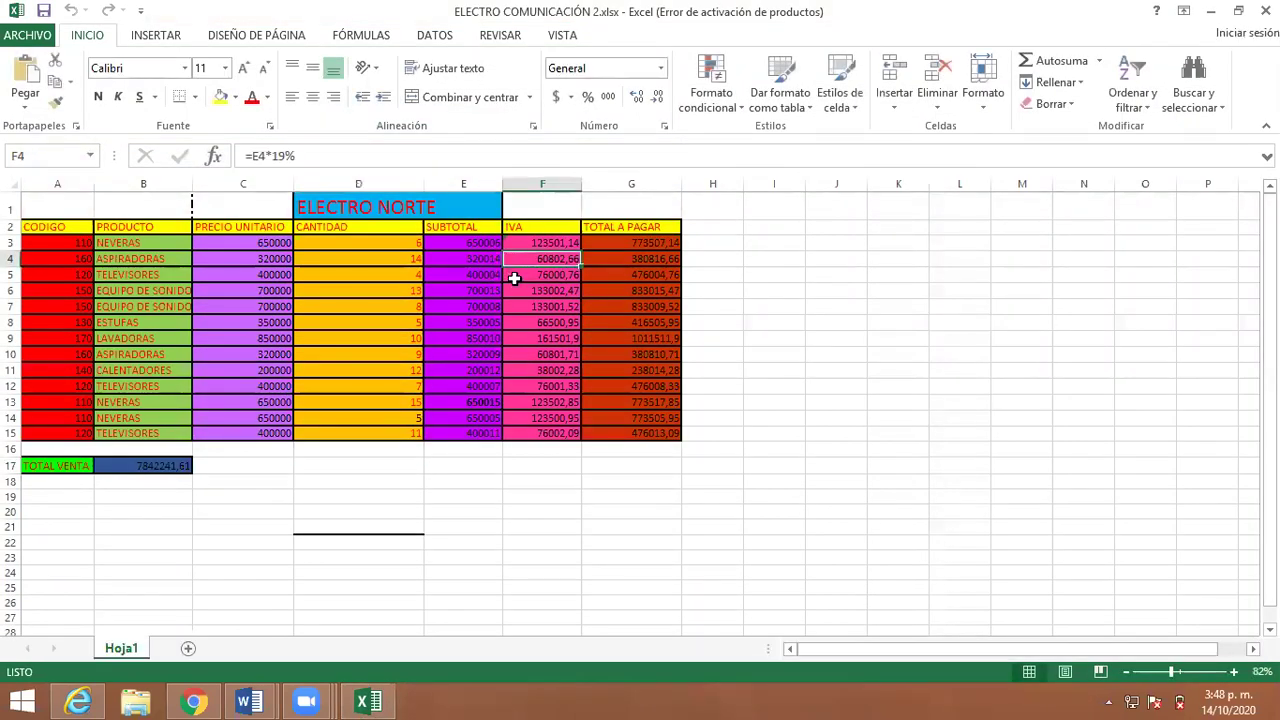
left_click(524, 292)
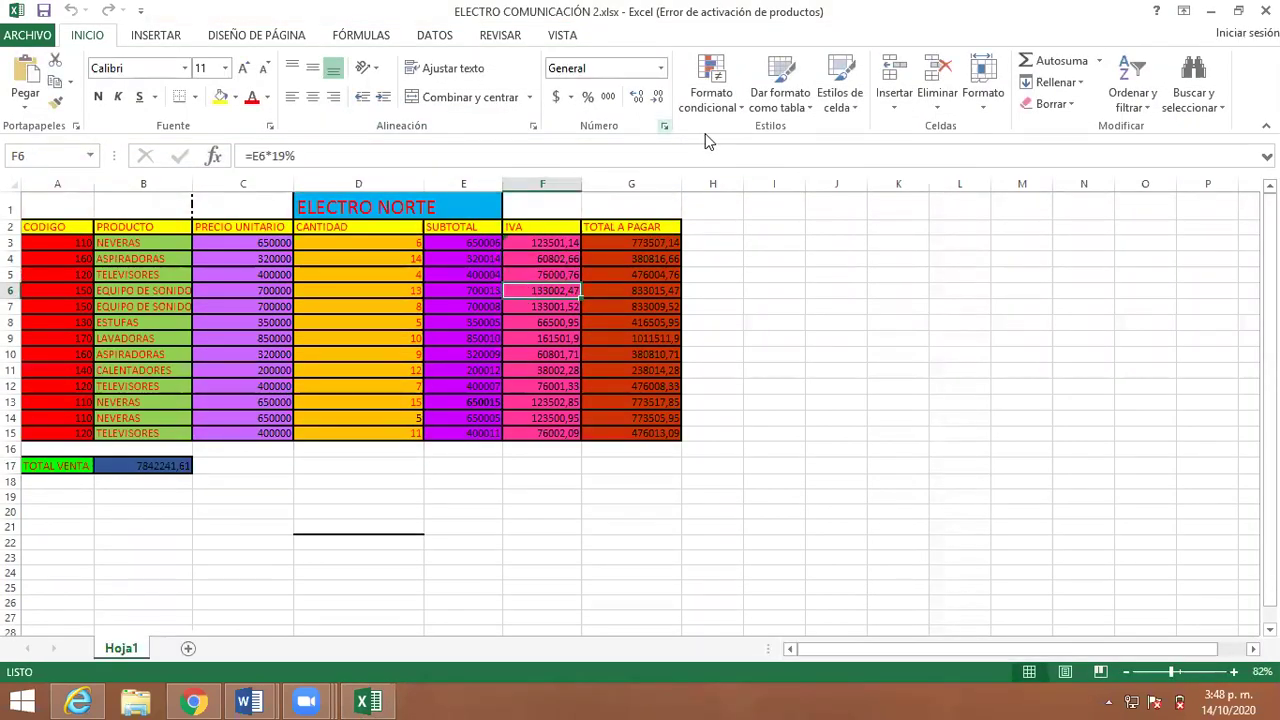
left_click_drag(510, 172, 300, 157)
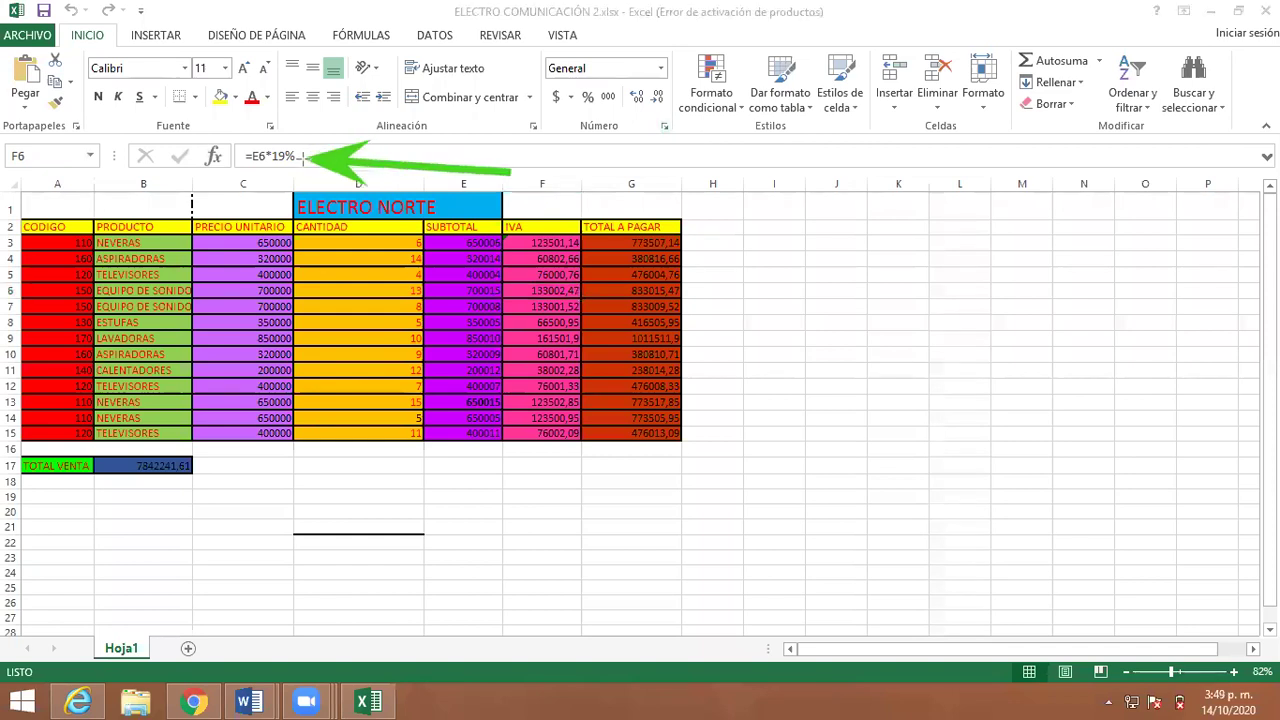
mouse_move(844, 255)
left_mouse_down()
mouse_move(696, 272)
mouse_move(637, 306)
left_mouse_up()
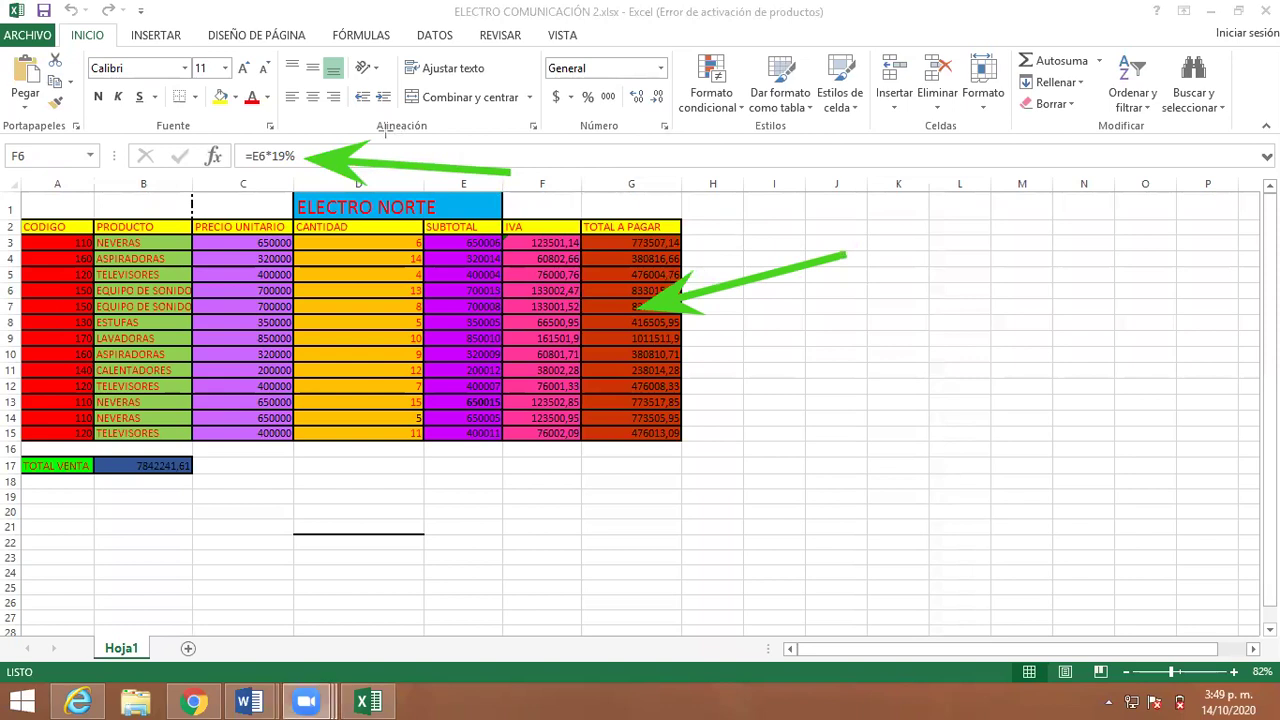
- Check several TOTAL A PAGAR cells, including G3, and IVA cell F6 to see whether they hold formulas
left_click(624, 308)
left_click(614, 352)
key("Down")
key("Down")
left_click(543, 290)
left_click(636, 242)
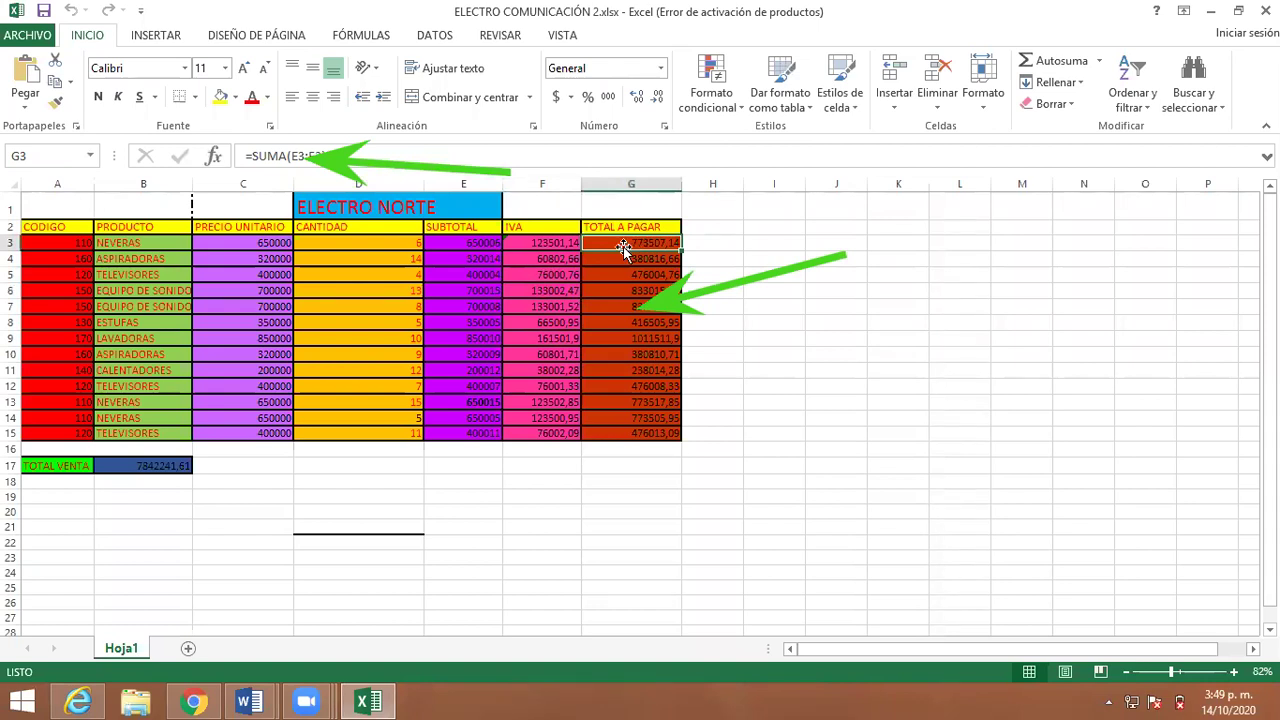
- Inspect CANTIDAD cell D5, two SUBTOTAL cells and the TOTAL VENTA cell in the formula bar, and return to the group chat
left_click(402, 278)
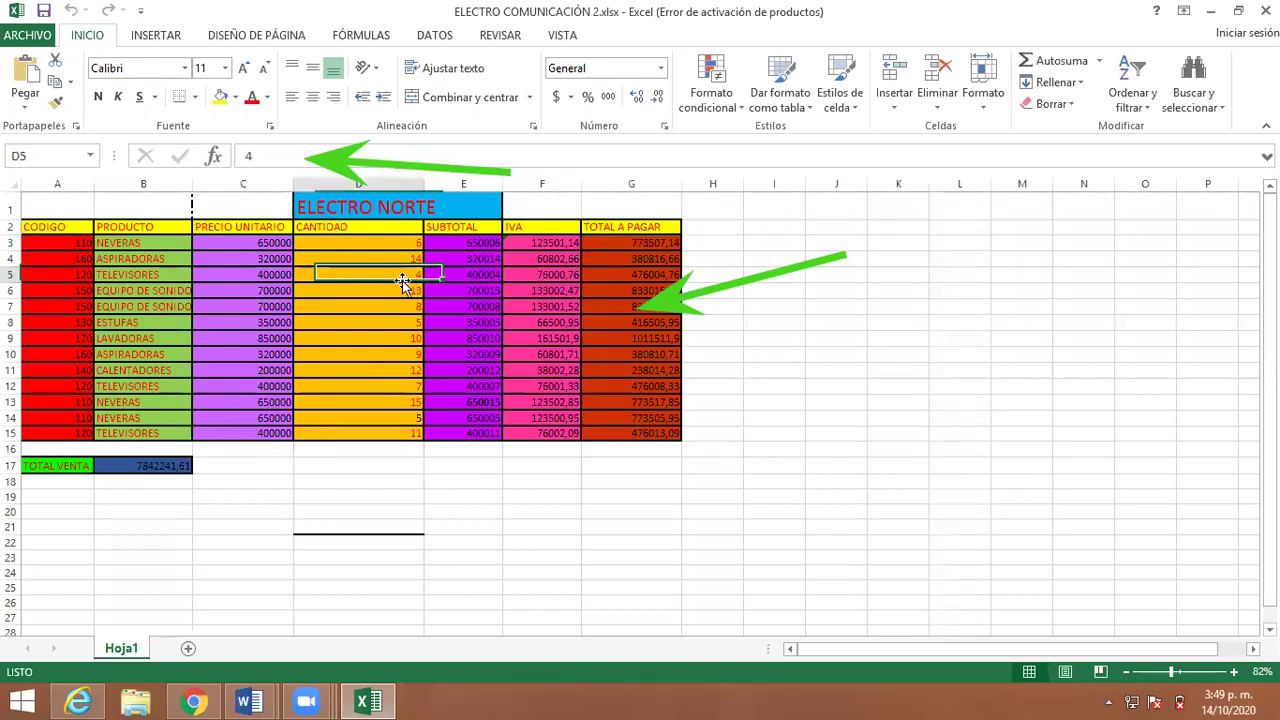
left_click(462, 292)
left_click(463, 370)
left_click(266, 500)
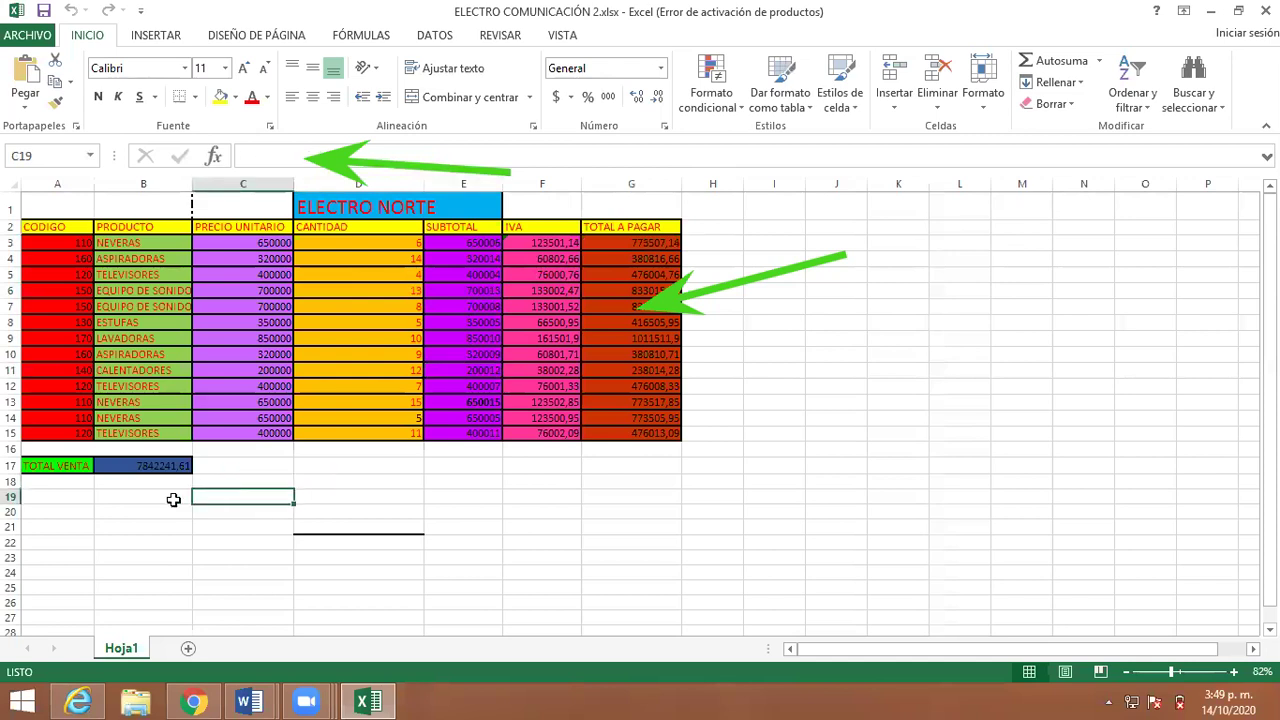
left_click(150, 469)
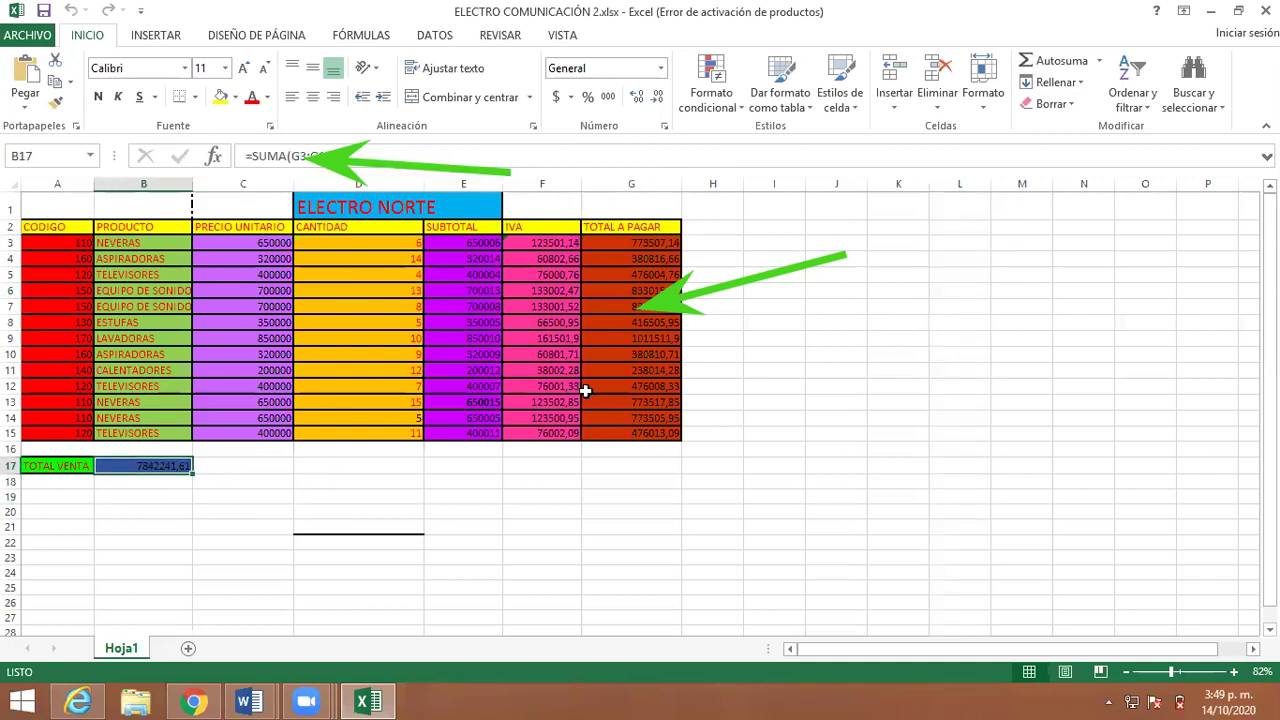
key("alt+Tab")
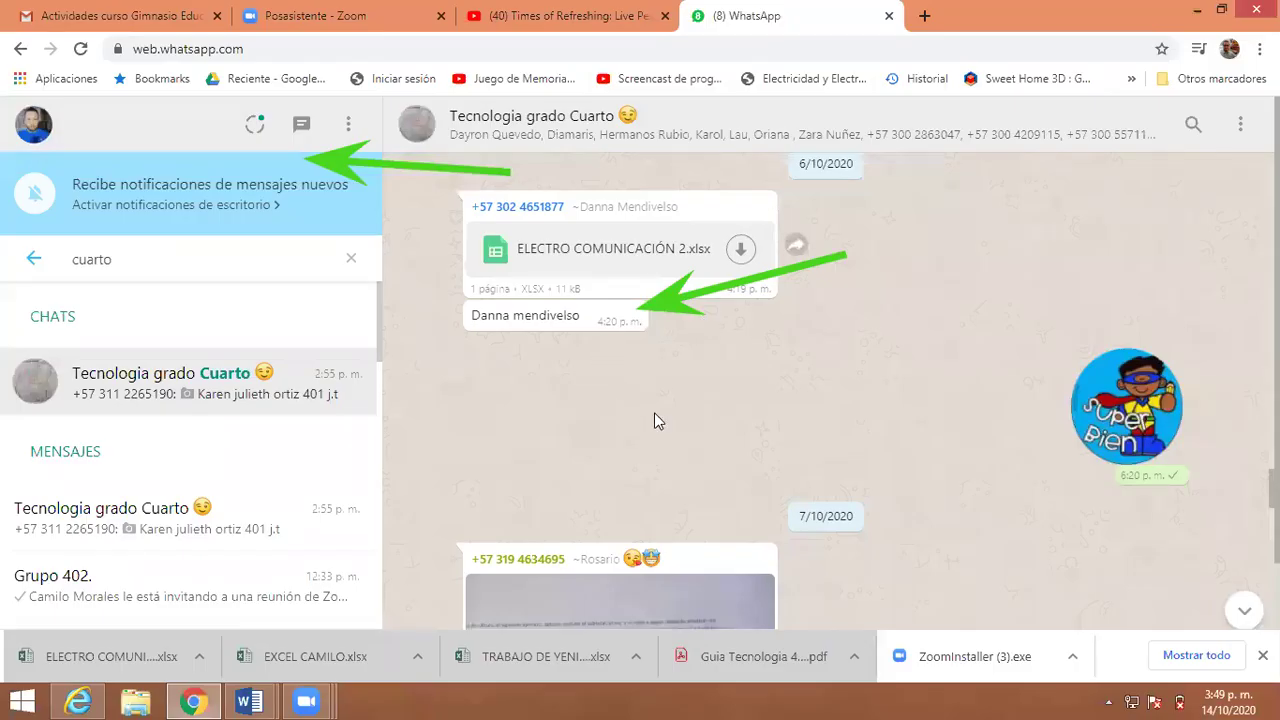
- View the 7/10/2020 photo of the handwritten ELECTRO NORTE table enlarged in the chat, and close it
scroll(830, 370, "down", 4)
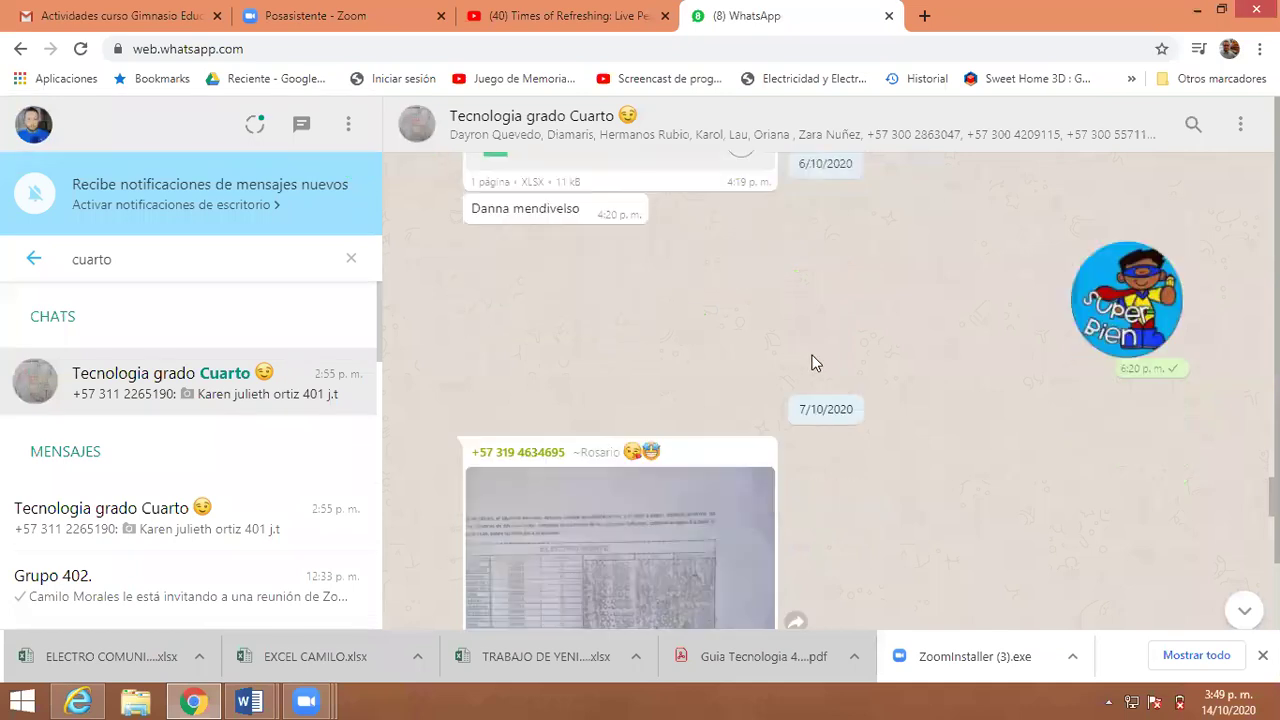
left_click(660, 433)
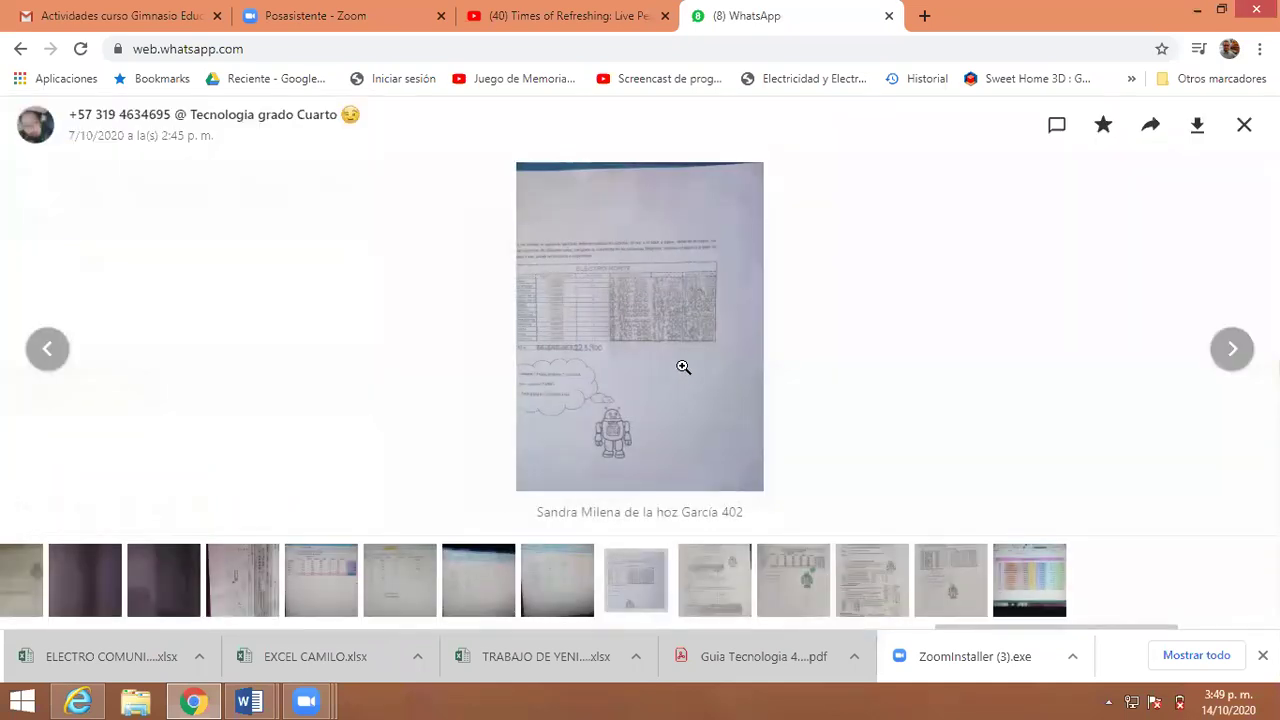
left_click(704, 315)
left_click(741, 297)
left_click(741, 297)
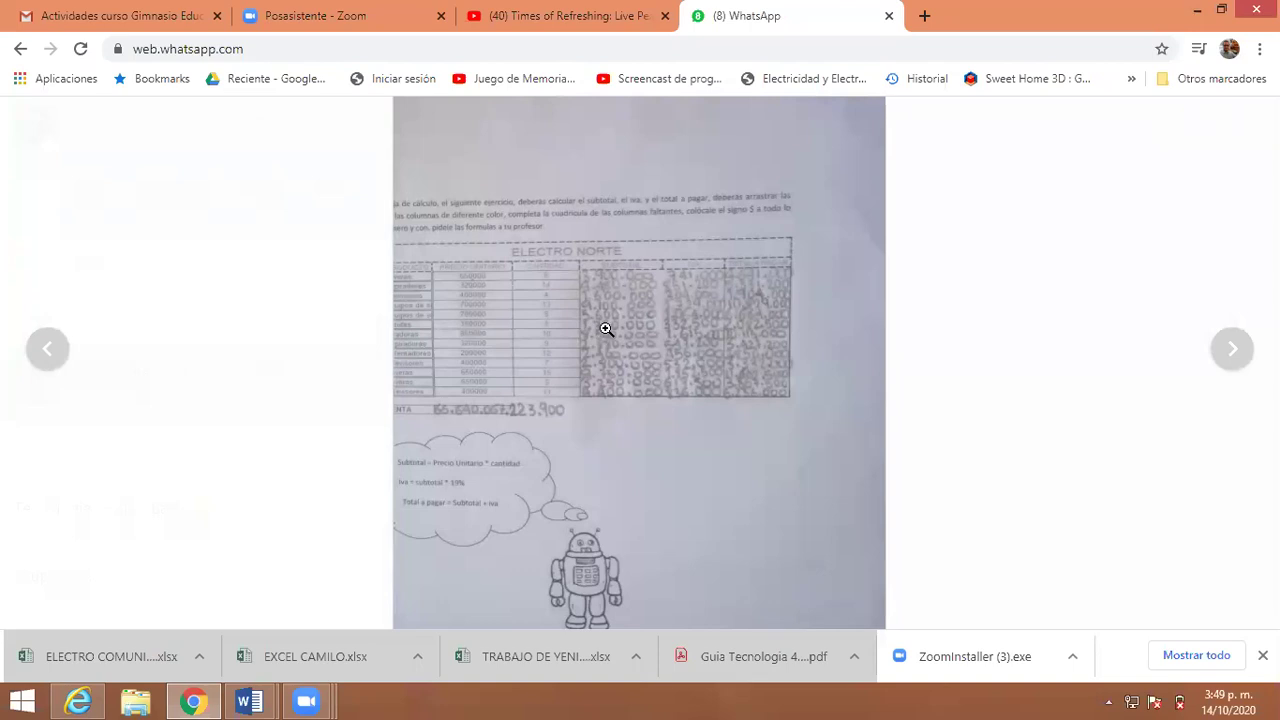
left_click(606, 328)
left_click(815, 362)
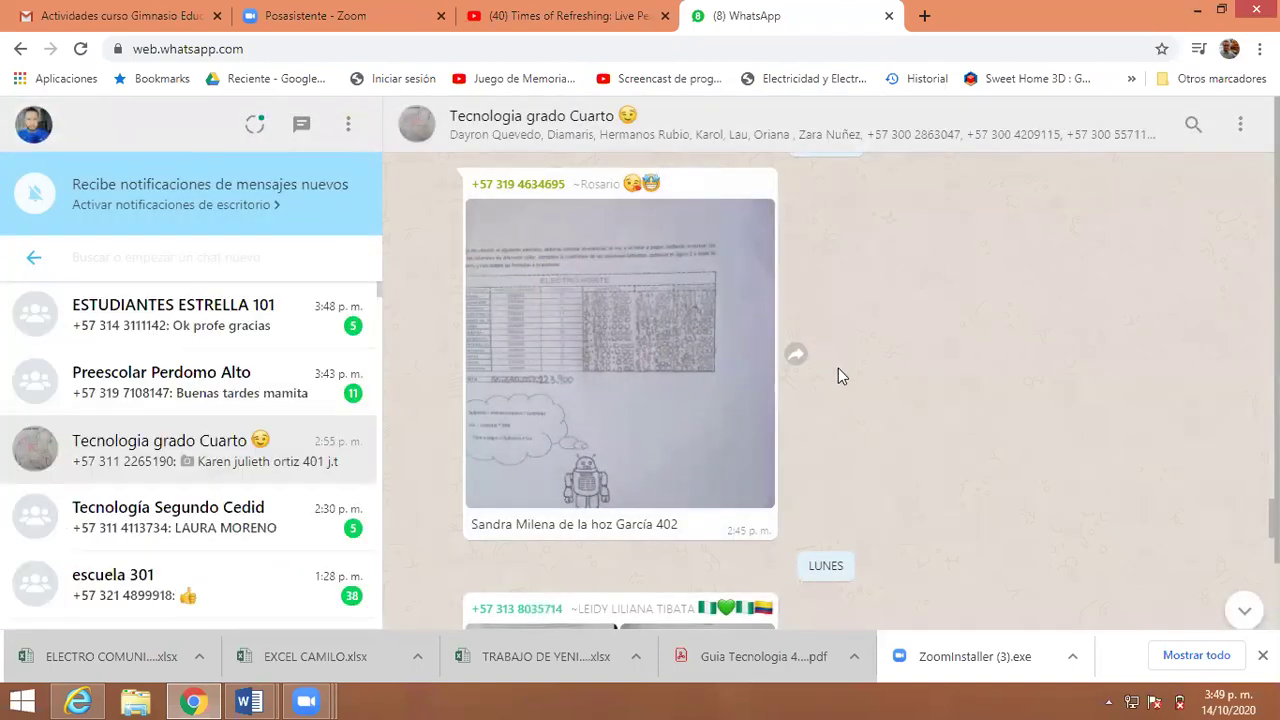
- Examine the first photo of Monday's four-photo submission enlarged, reading the handwritten formula results, and close it
scroll(840, 370, "down", 4)
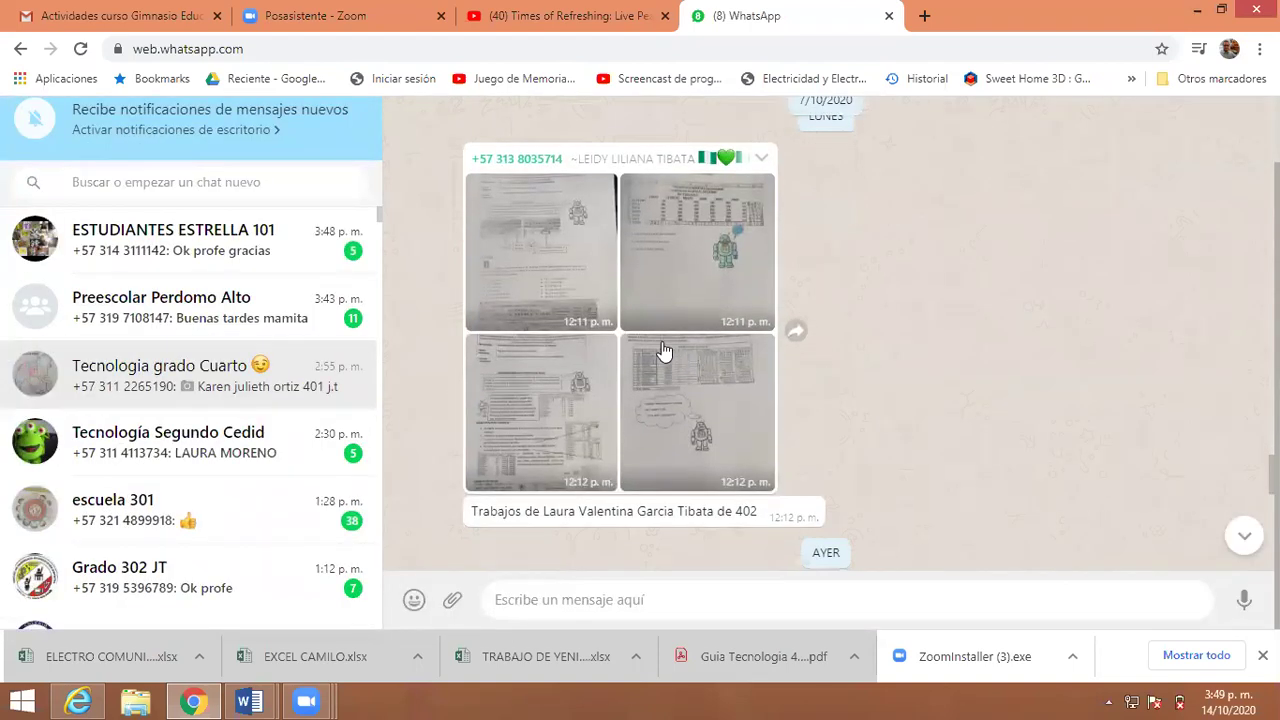
left_click(559, 274)
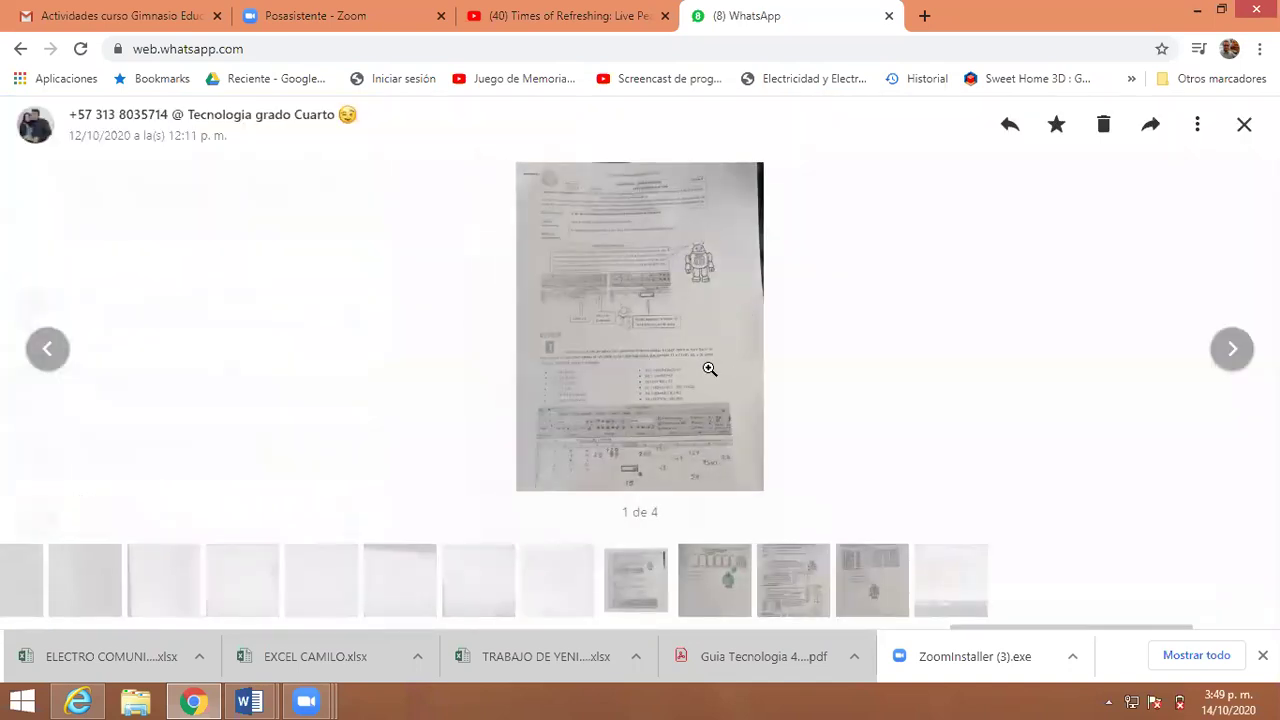
left_click(709, 385)
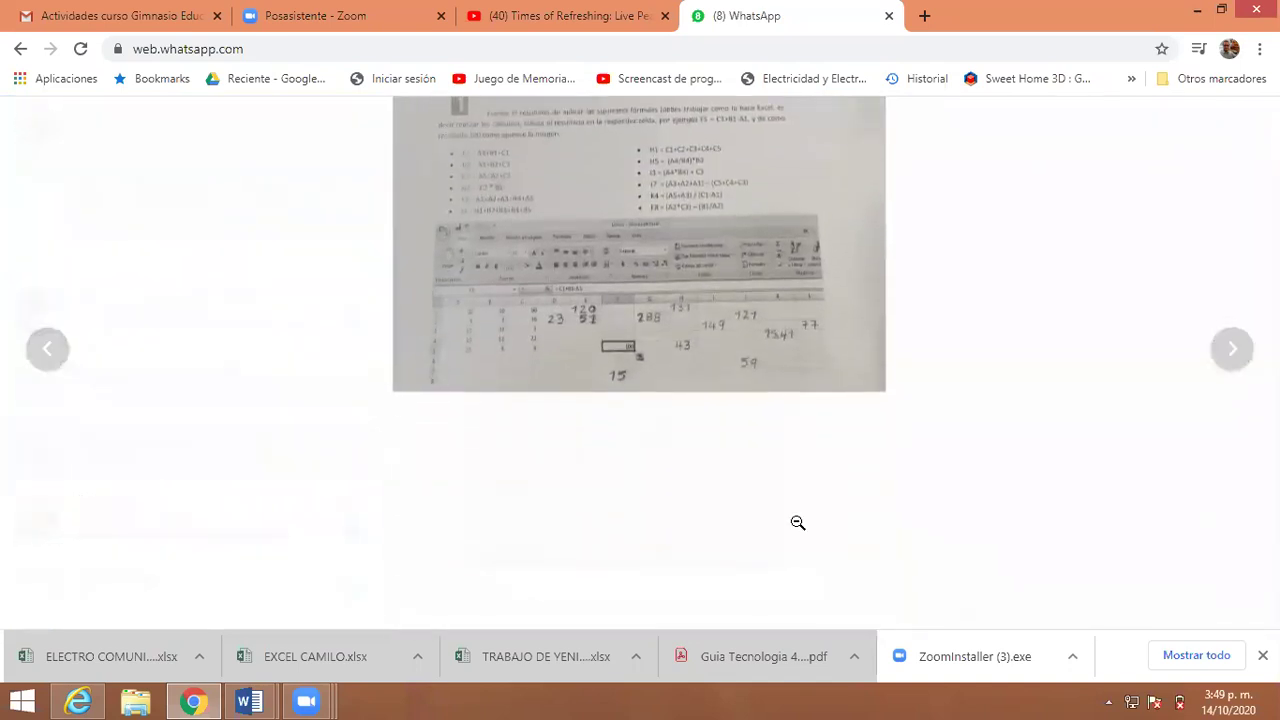
left_click(1008, 412)
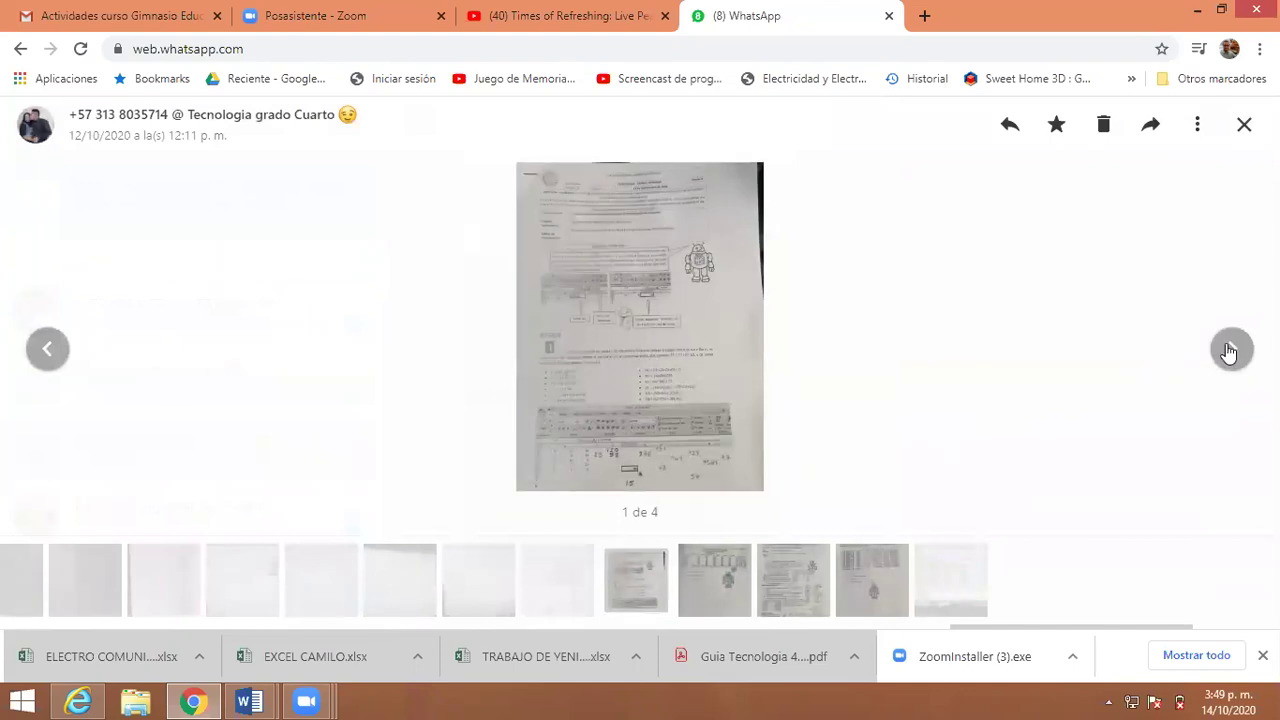
left_click(628, 374)
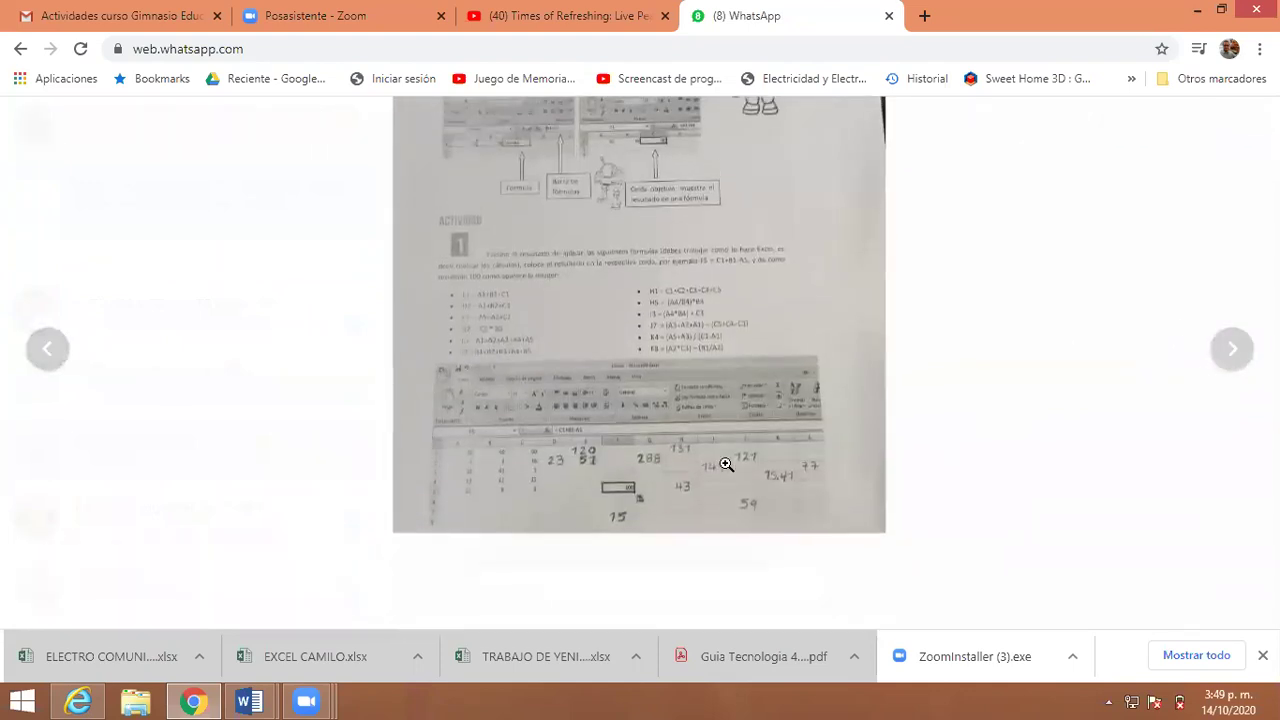
left_click(735, 470)
left_click(727, 533)
- Examine the second photo, the agricultural production table with handwritten totals, enlarged, and return to the chat
left_click(688, 385)
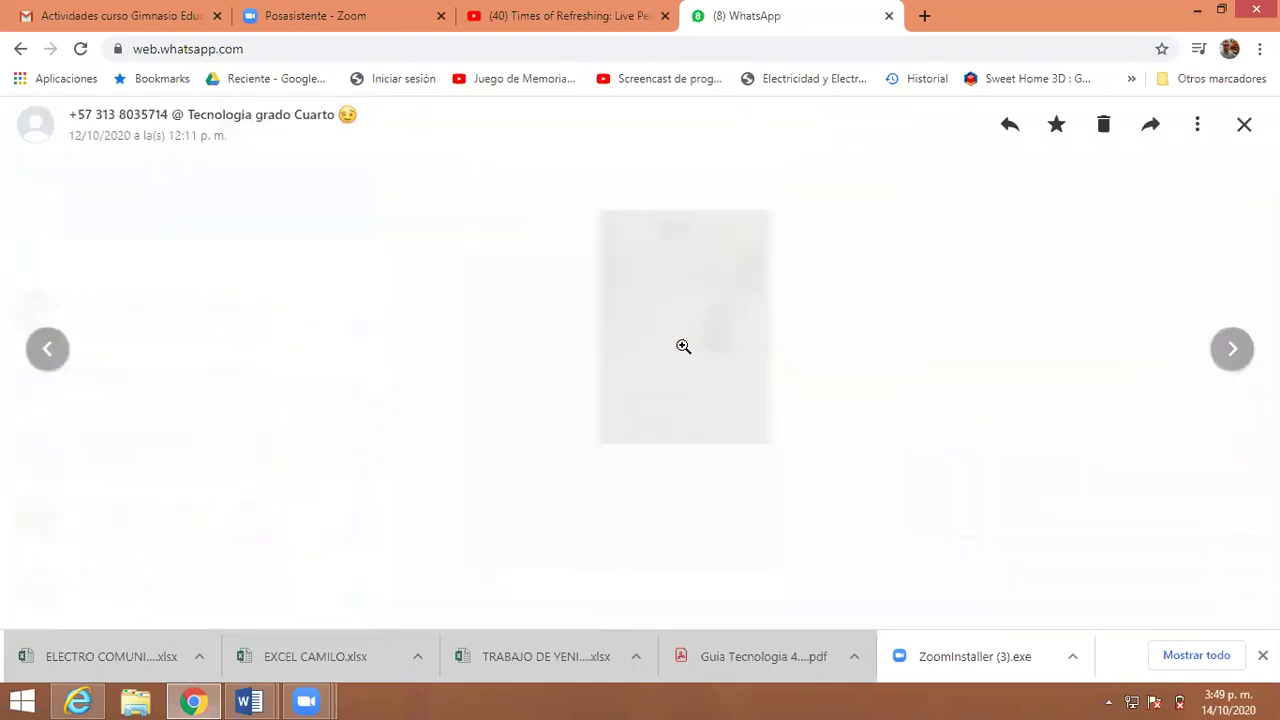
left_click(743, 281)
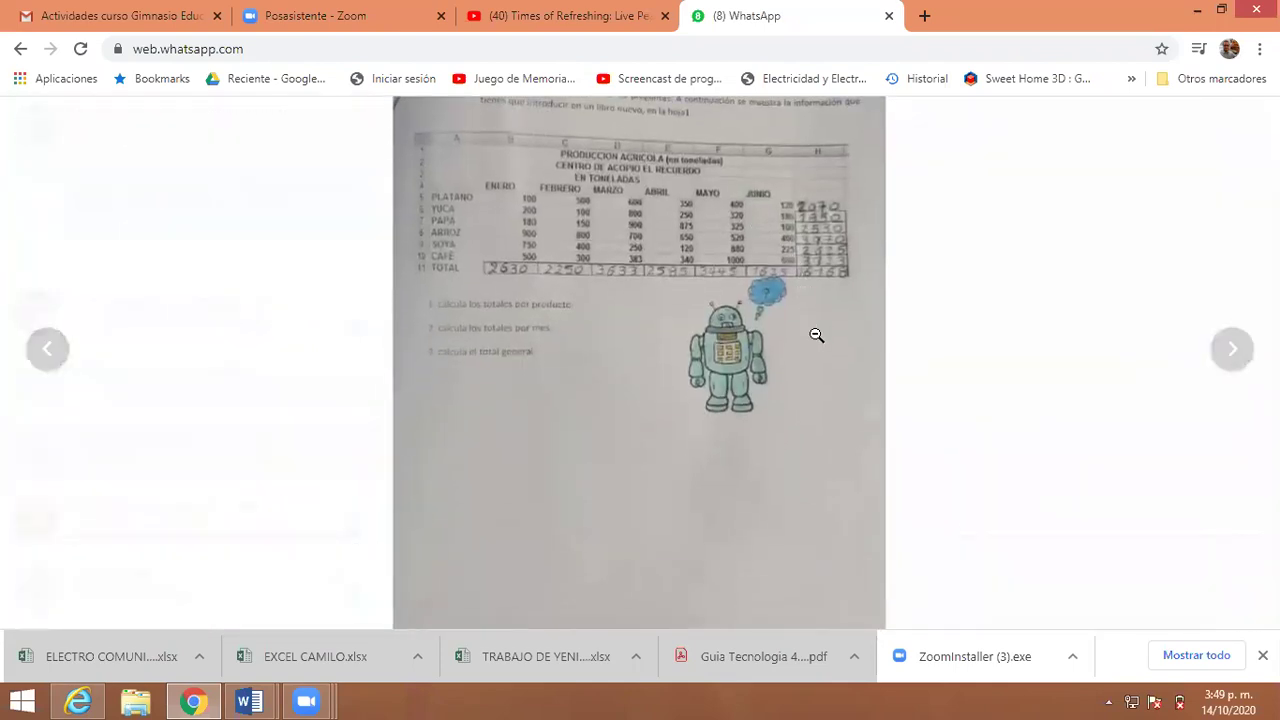
left_click(833, 321)
key("Escape")
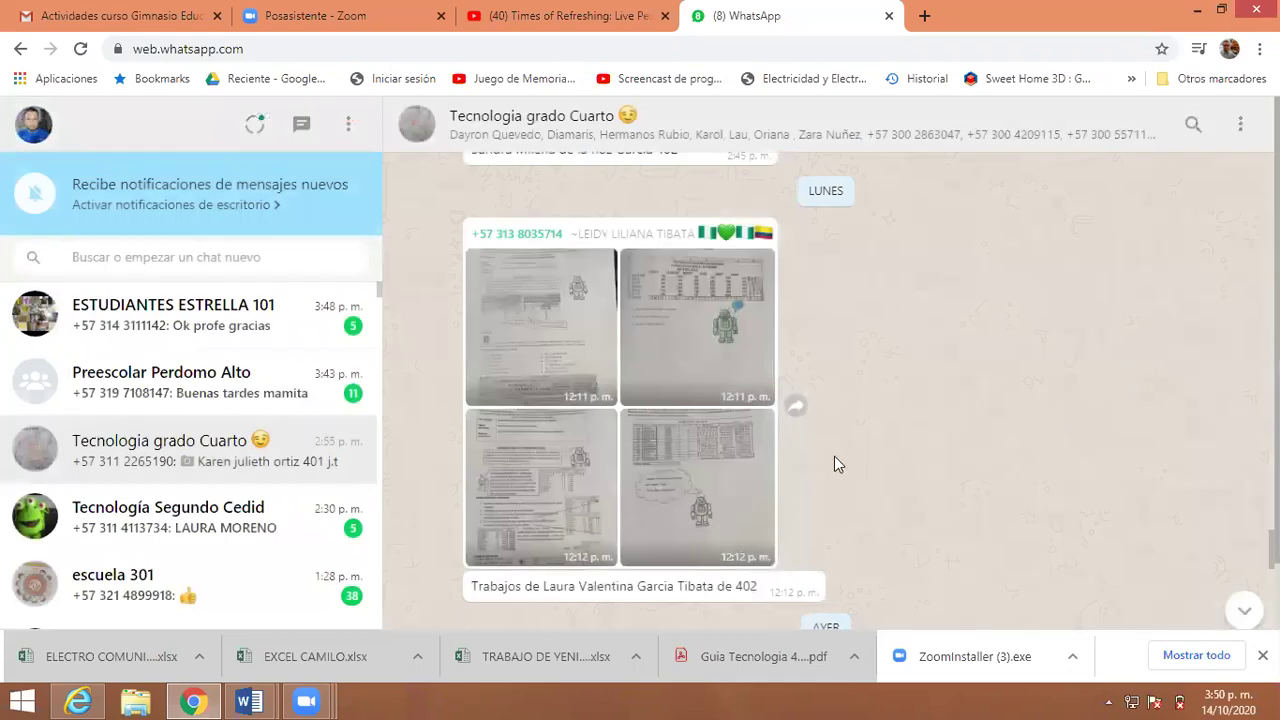
- Look through the third photo, the guide page on dragging formulas and formatting cells, enlarged, and close it
left_click(531, 494)
left_click(737, 483)
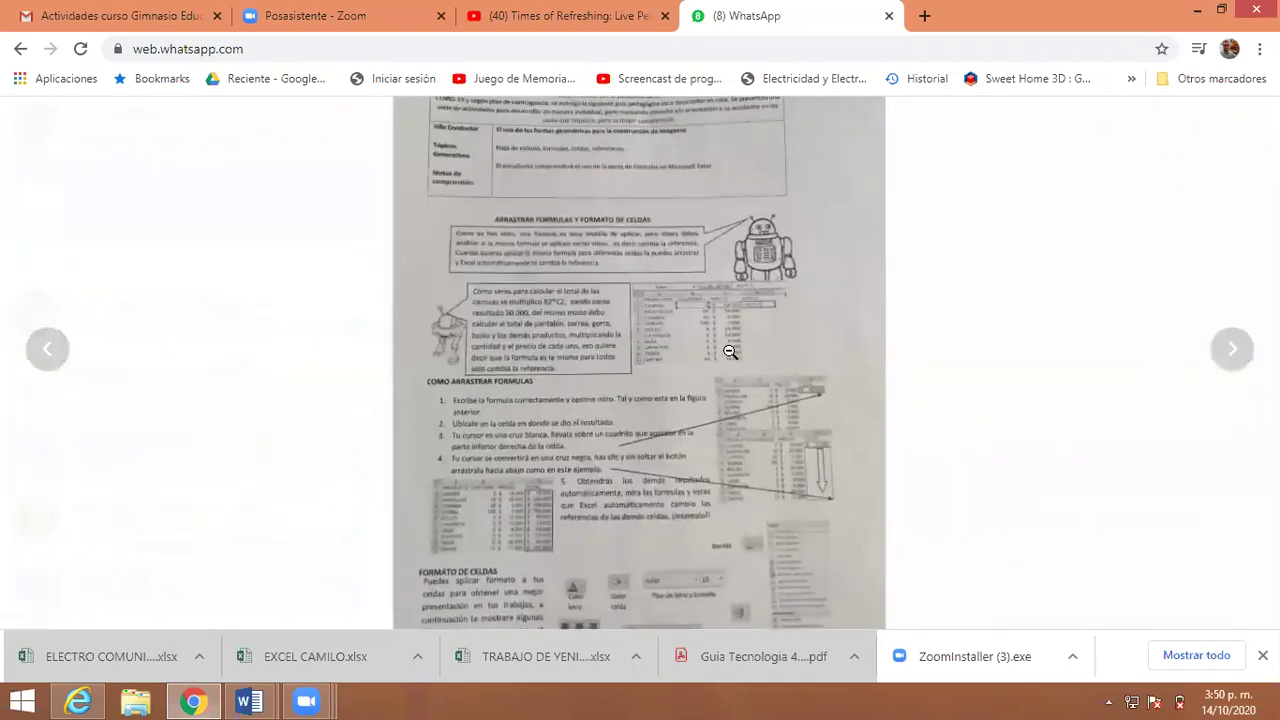
left_click(737, 443)
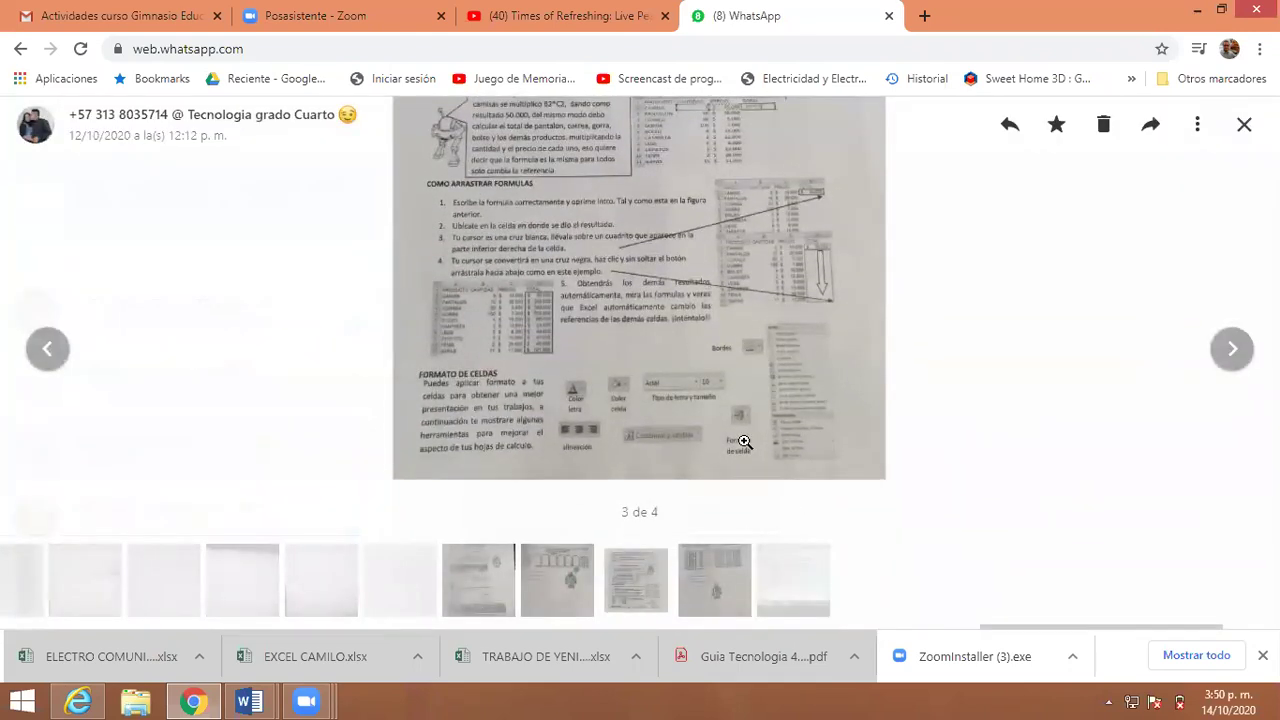
key("Escape")
- Examine the fourth photo's handwritten ELECTRO NORTE subtotal, IVA and total columns enlarged, and return to the chat
left_click(728, 473)
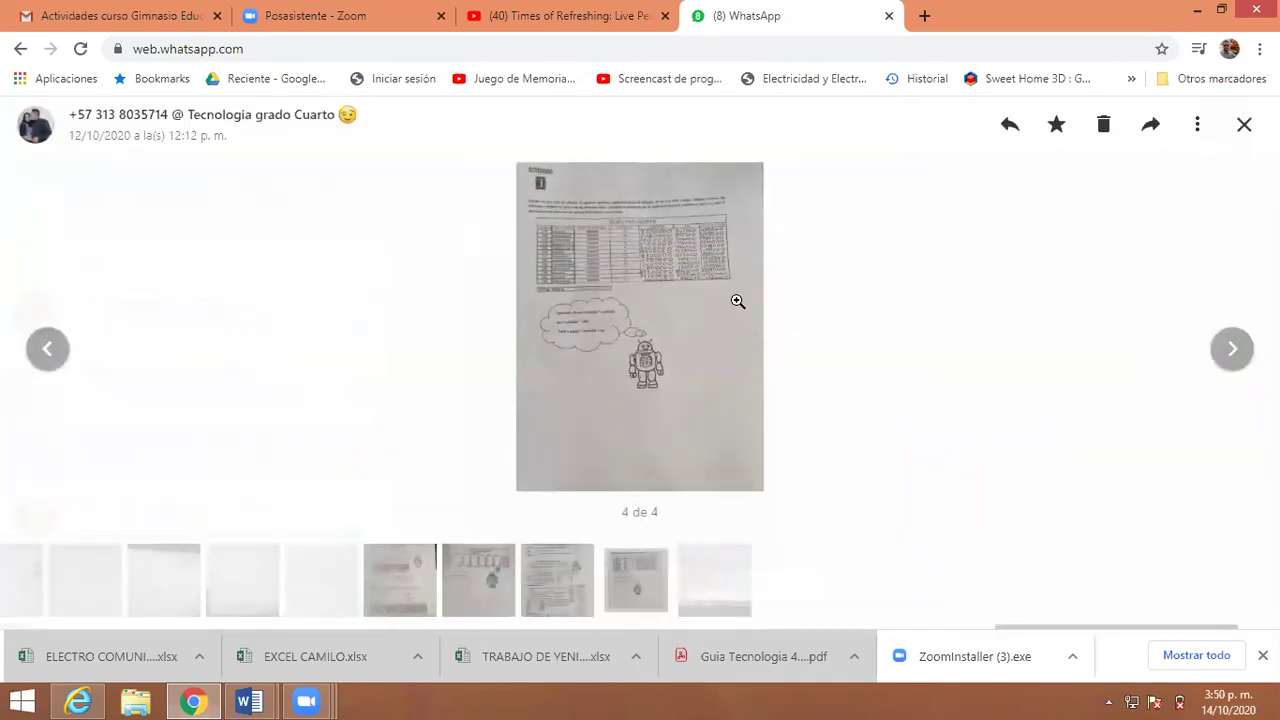
left_click(740, 300)
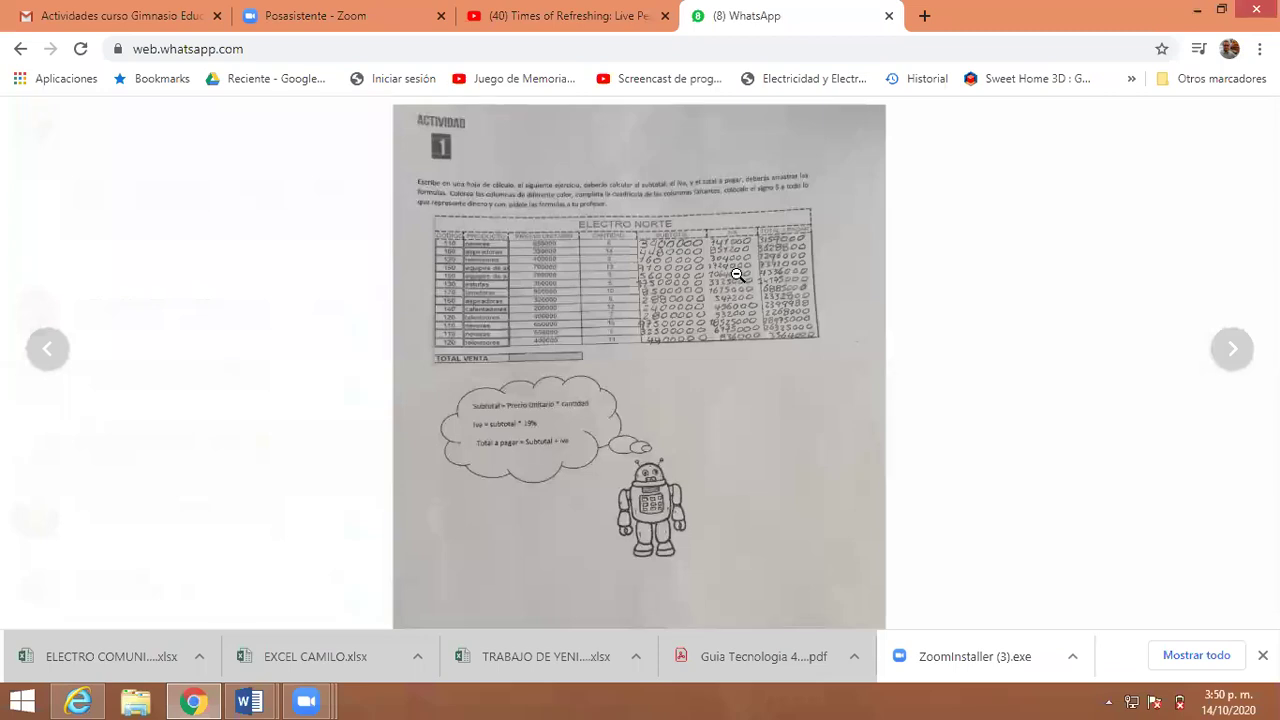
left_click(736, 274)
left_click(838, 330)
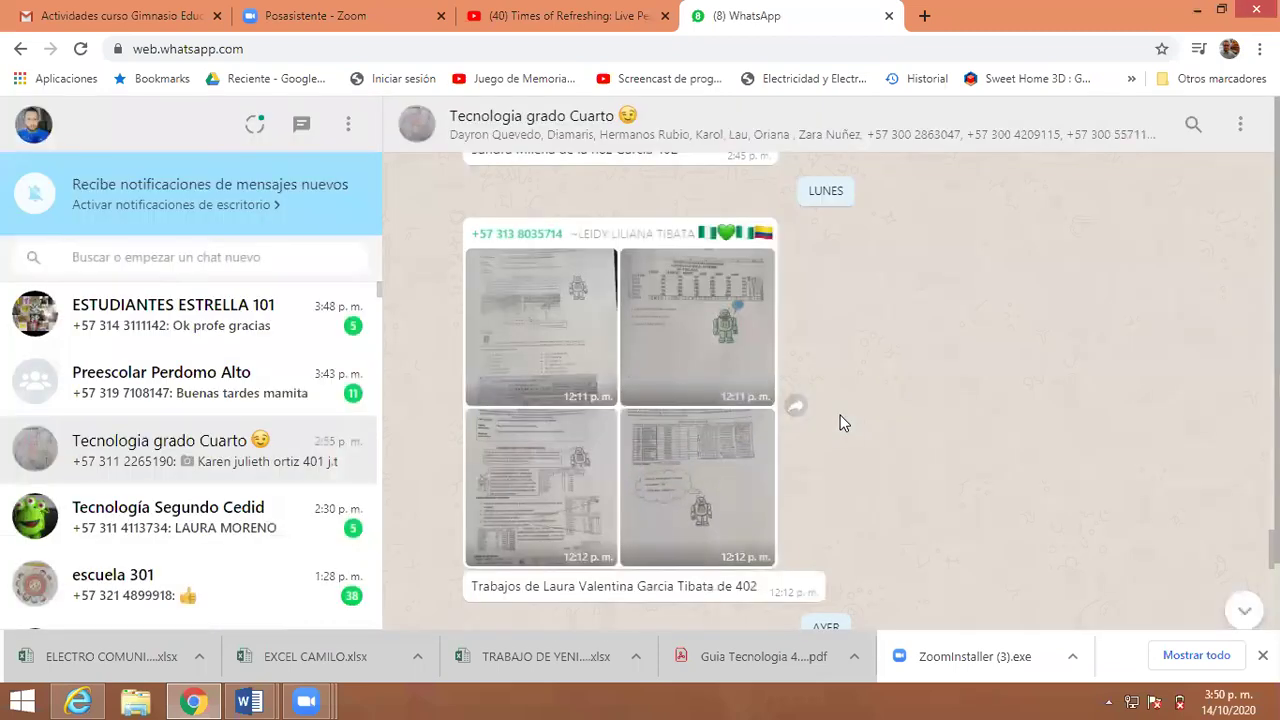
- Download yesterday's XLSX technology assignment from the group chat, open it in Excel, dismiss the activation wizard and enable editing
scroll(840, 422, "down", 5)
scroll(840, 425, "up", 2)
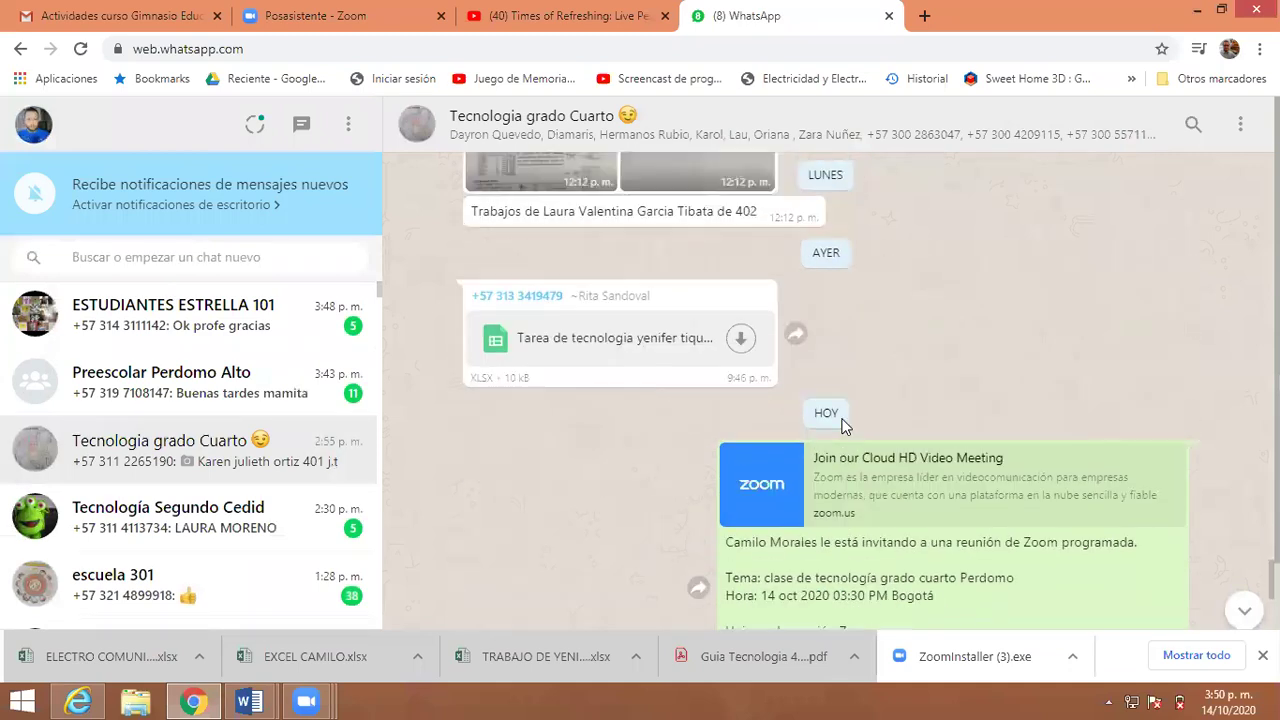
left_click(741, 340)
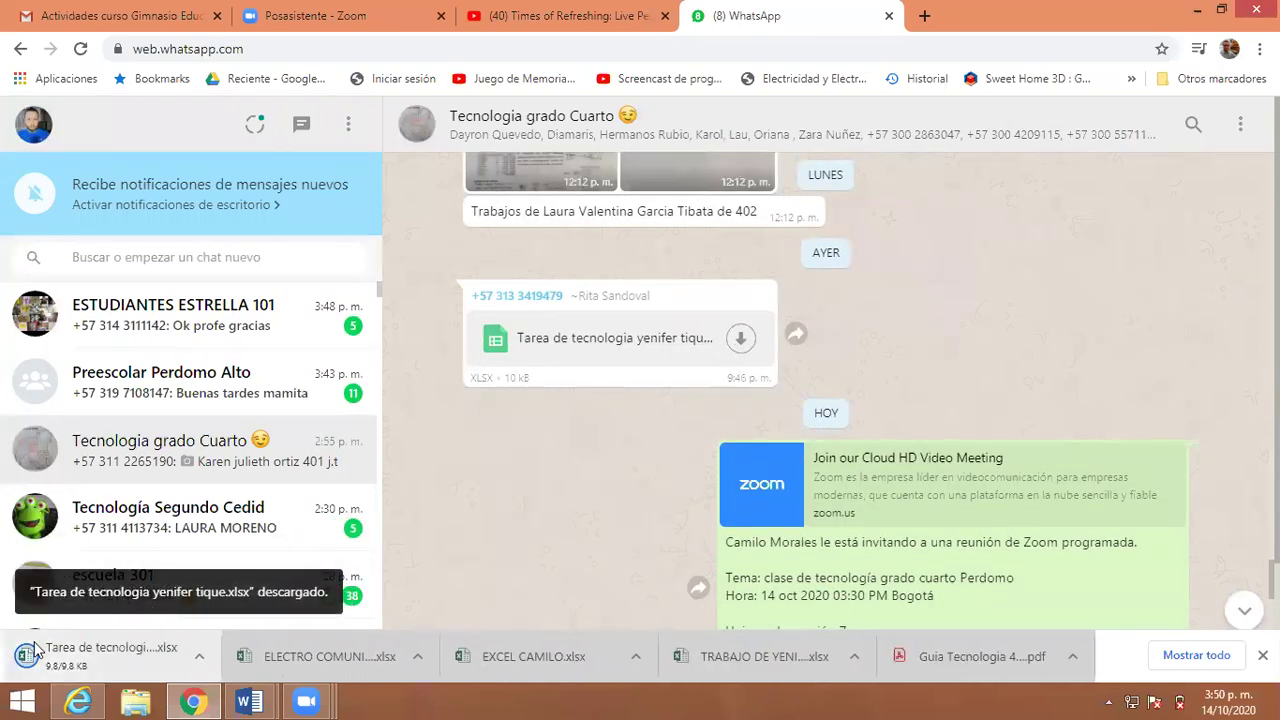
left_click(66, 651)
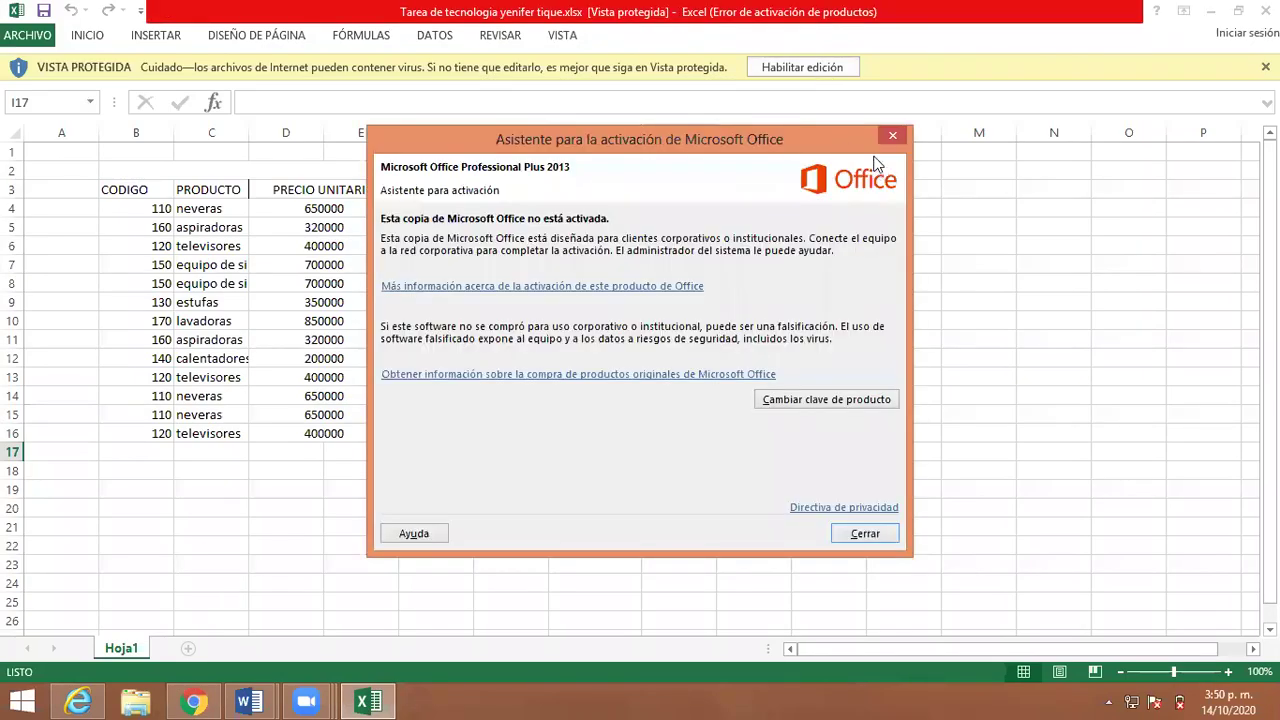
left_click(892, 136)
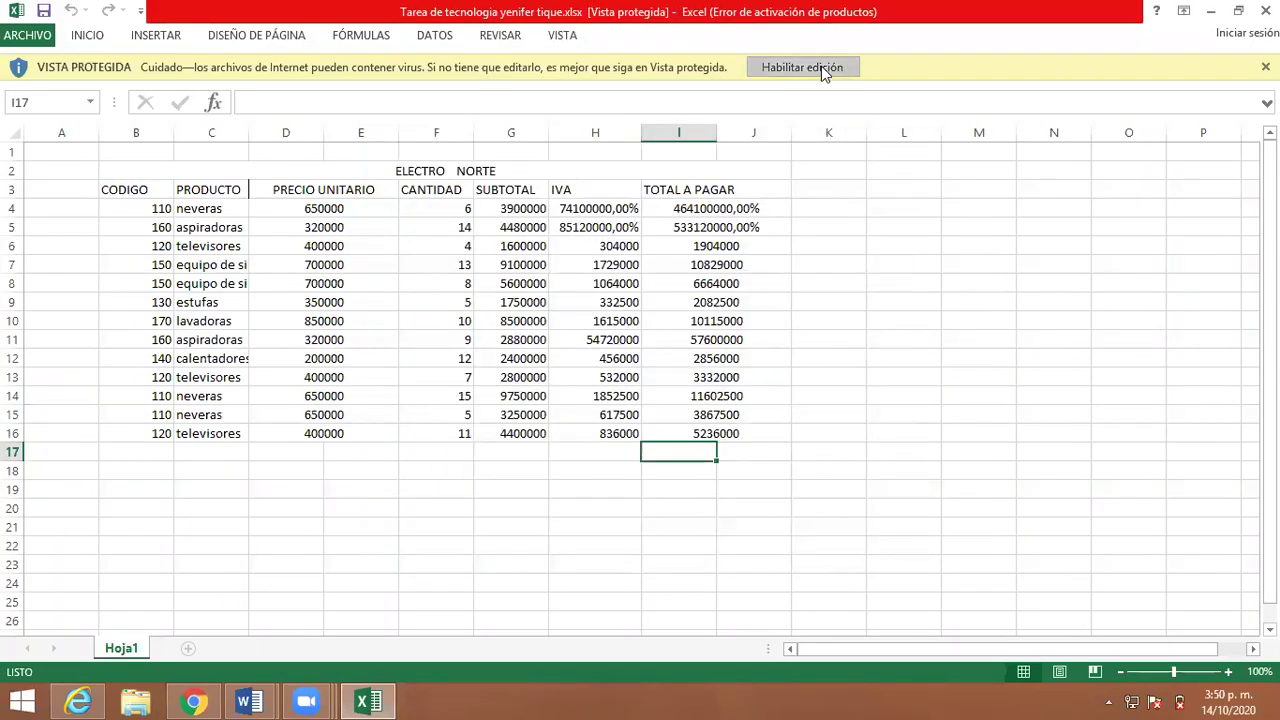
left_click(802, 67)
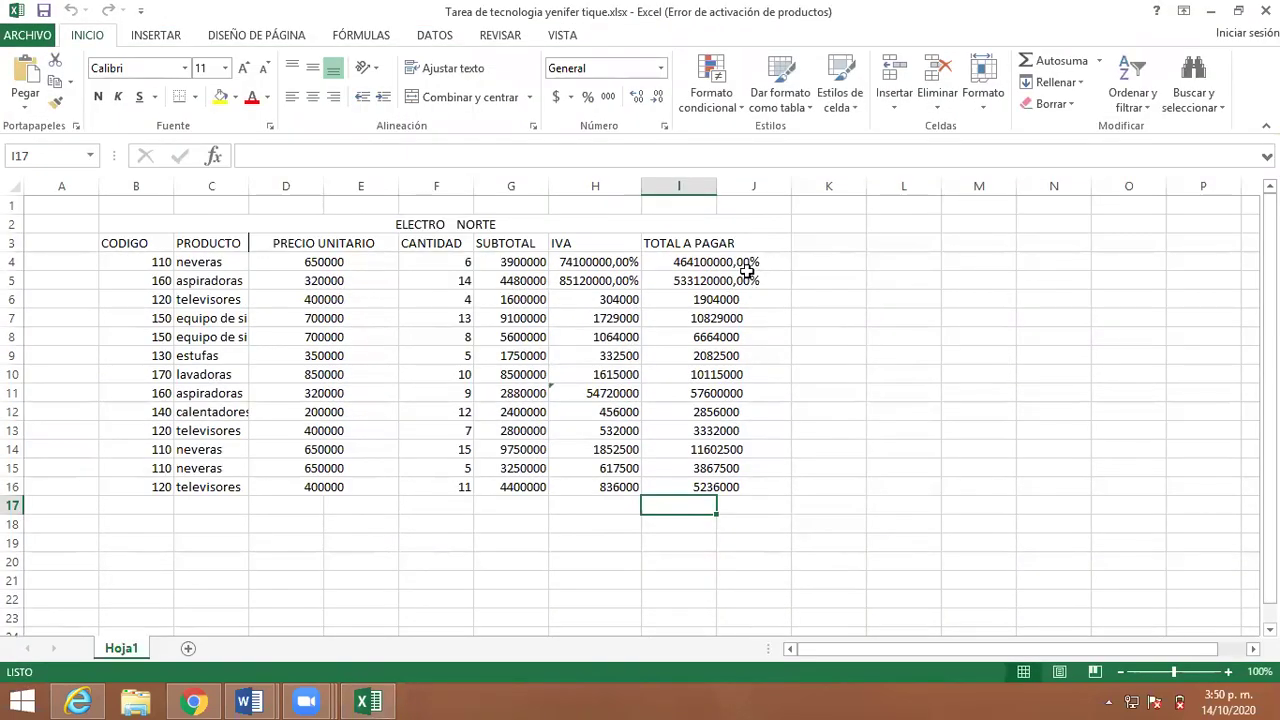
- Inspect the formula behind the first TOTAL A PAGAR cell and the IVA formulas of the ELECTRO NORTE table through row 14
left_click(747, 264)
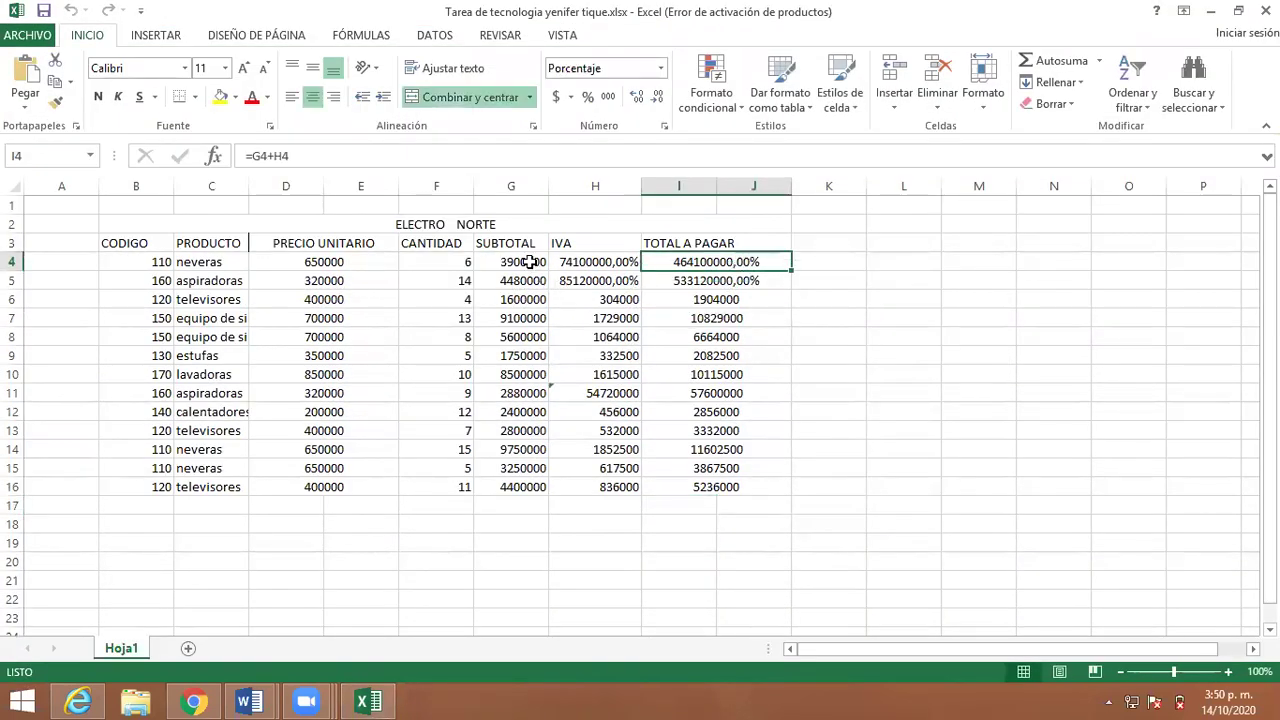
left_click(575, 300)
left_click(566, 318)
left_click(572, 352)
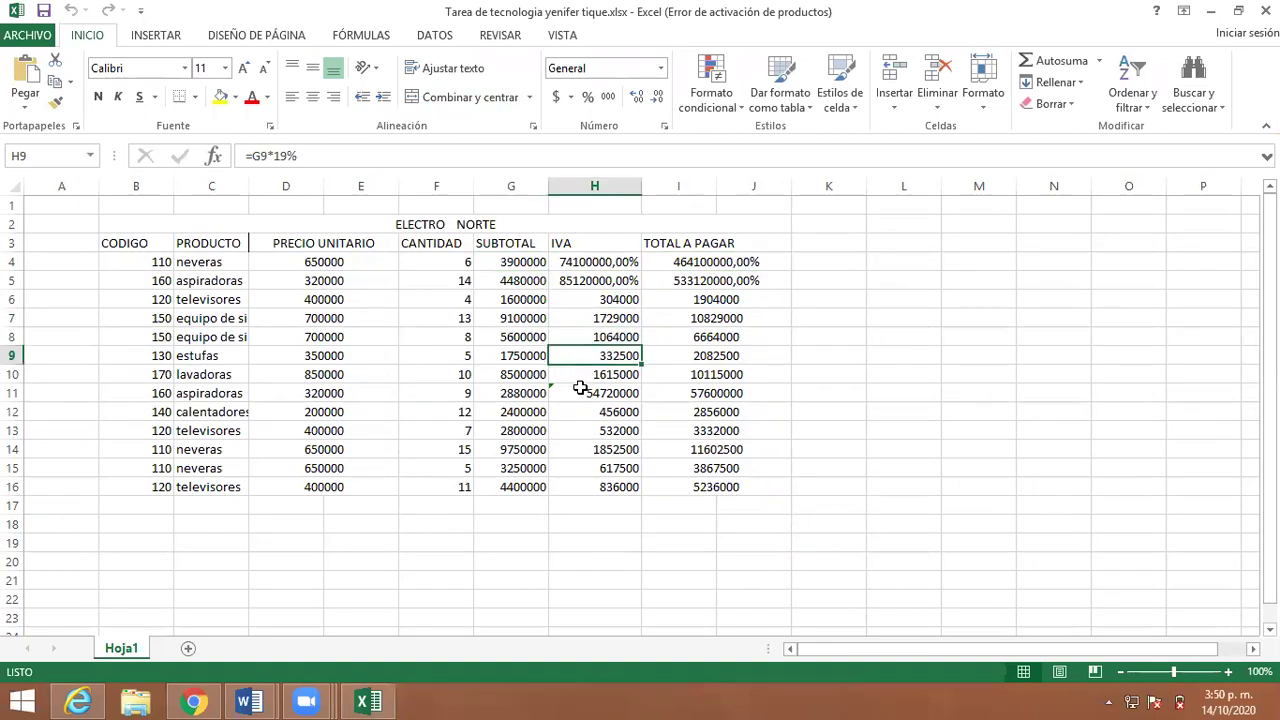
left_click(615, 262)
left_click(606, 304)
left_click(612, 340)
left_click(598, 390)
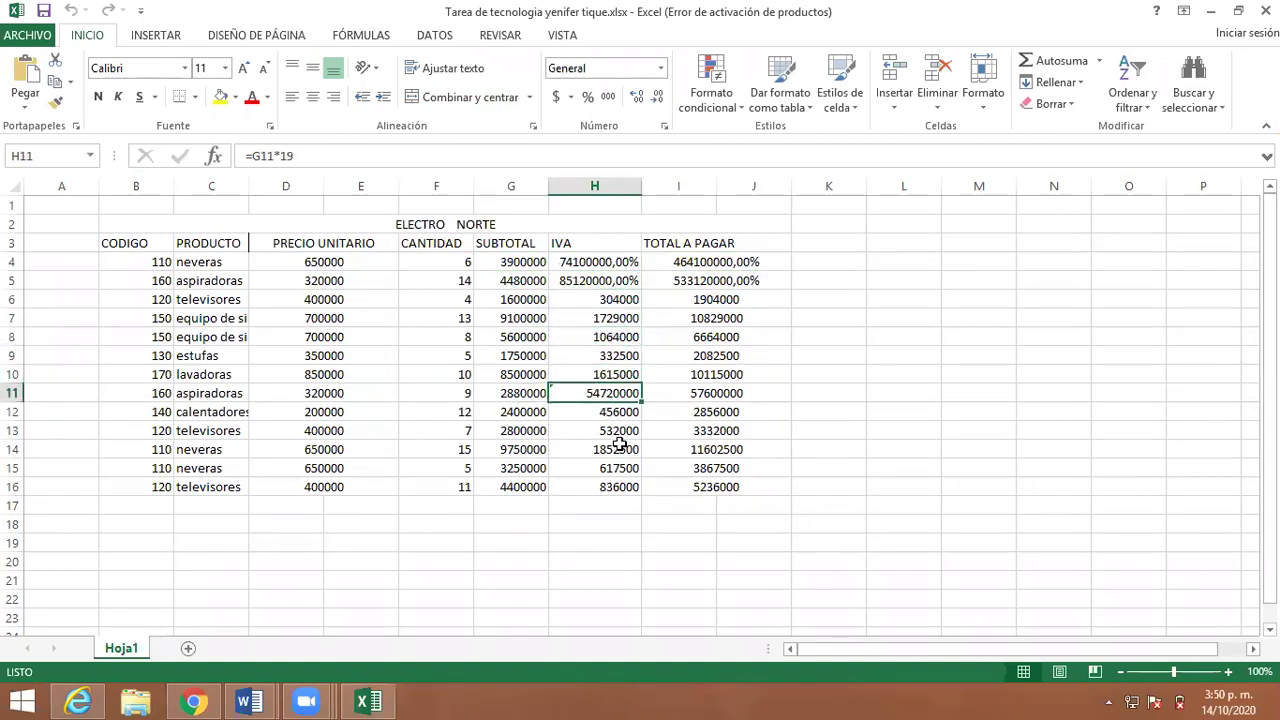
left_click(620, 445)
left_click(605, 412)
left_click(600, 393)
- Check the TOTAL A PAGAR formulas in several rows down to row 11 and close the workbook
left_click(716, 299)
left_click(716, 262)
left_click(712, 318)
left_click(708, 376)
left_click(705, 393)
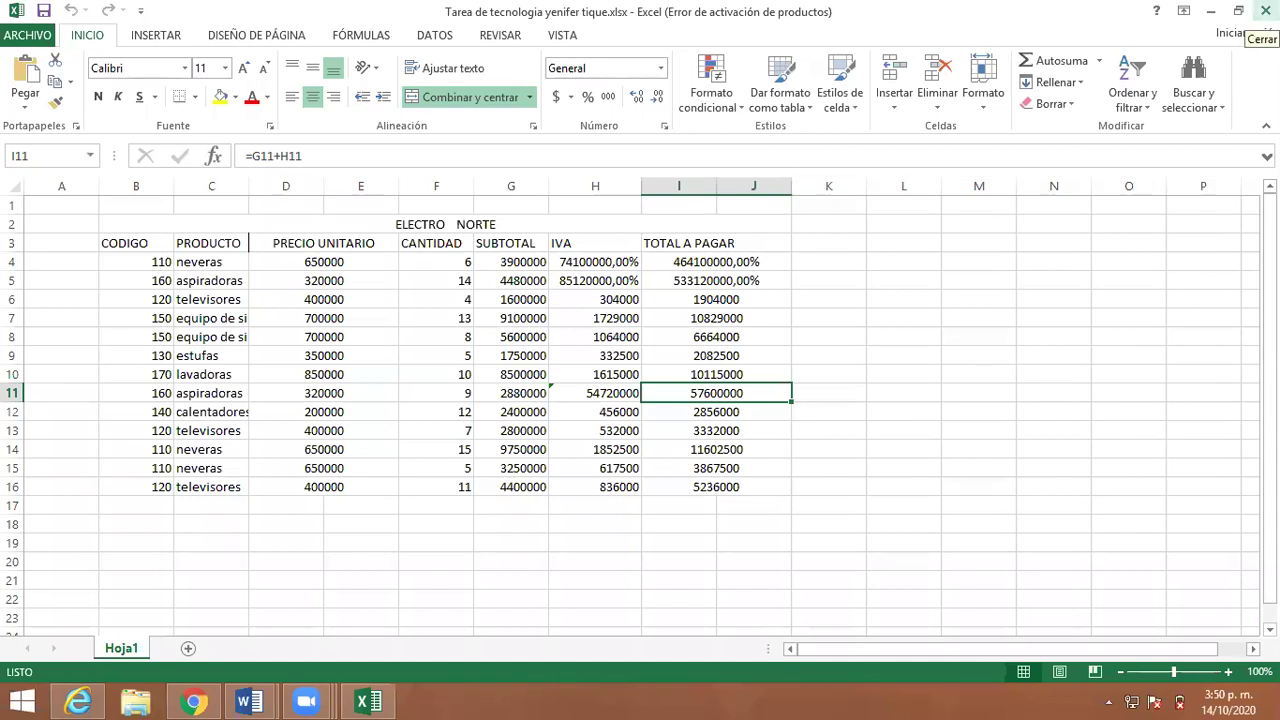
left_click(1265, 11)
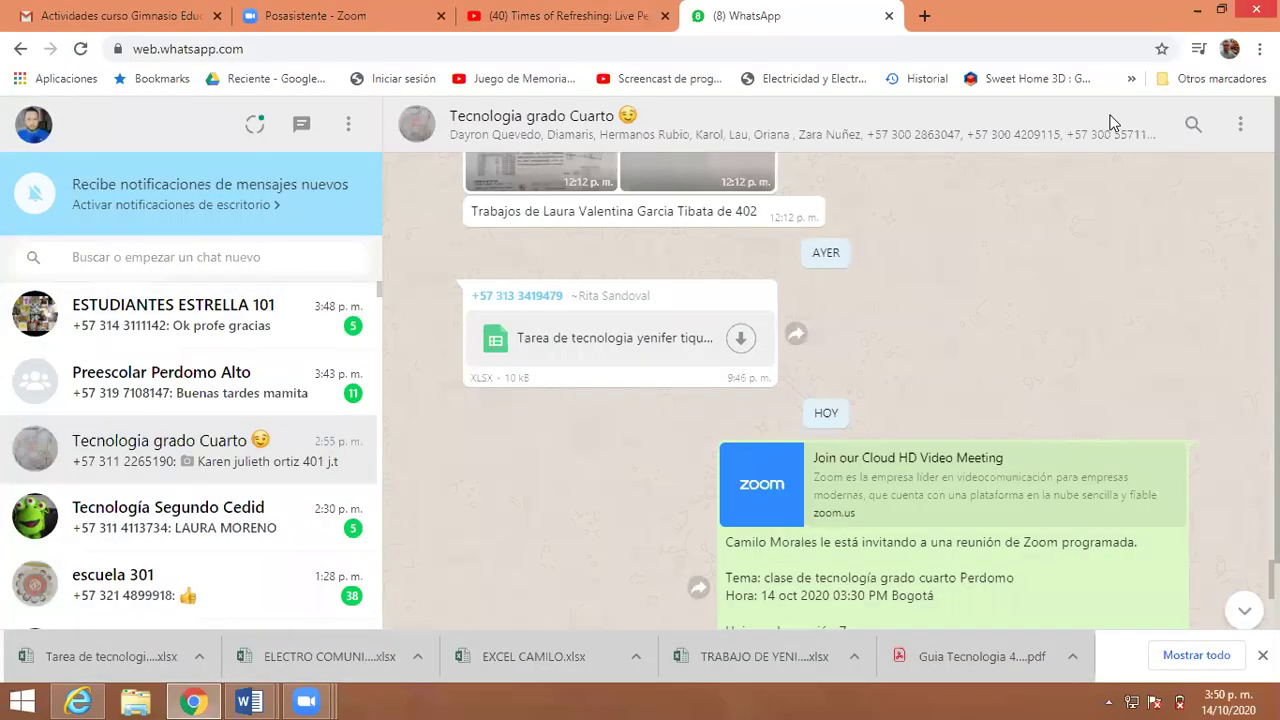
- Examine today's photo of the colored ELECTRO NORTE spreadsheet enlarged, reading its IVA and total columns, and return to the chat
scroll(866, 399, "down", 5)
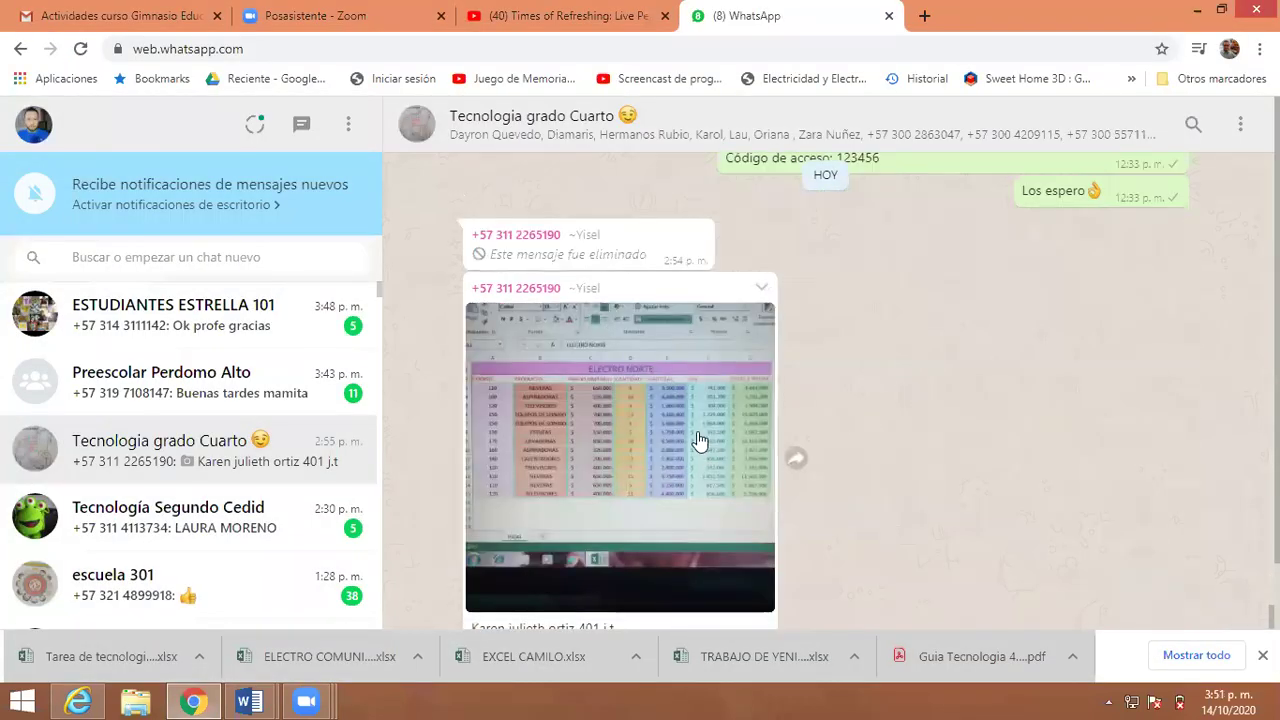
left_click(640, 424)
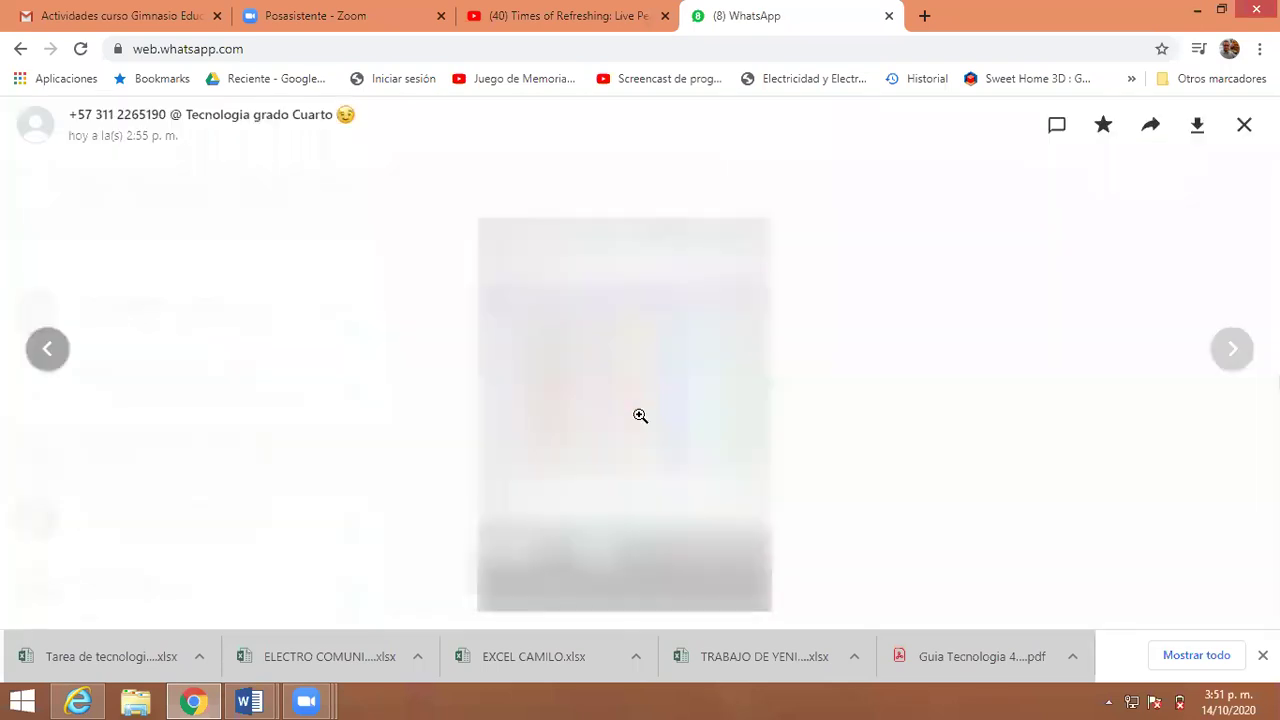
left_click(731, 296)
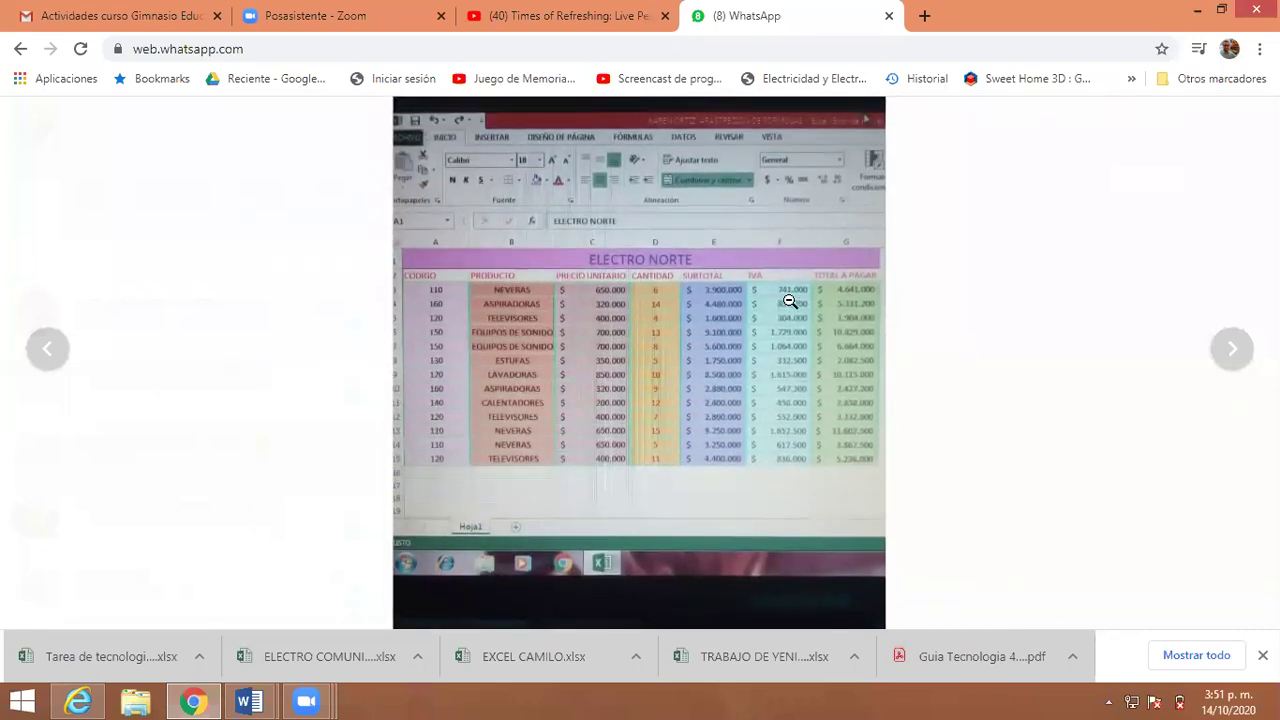
left_click(909, 297)
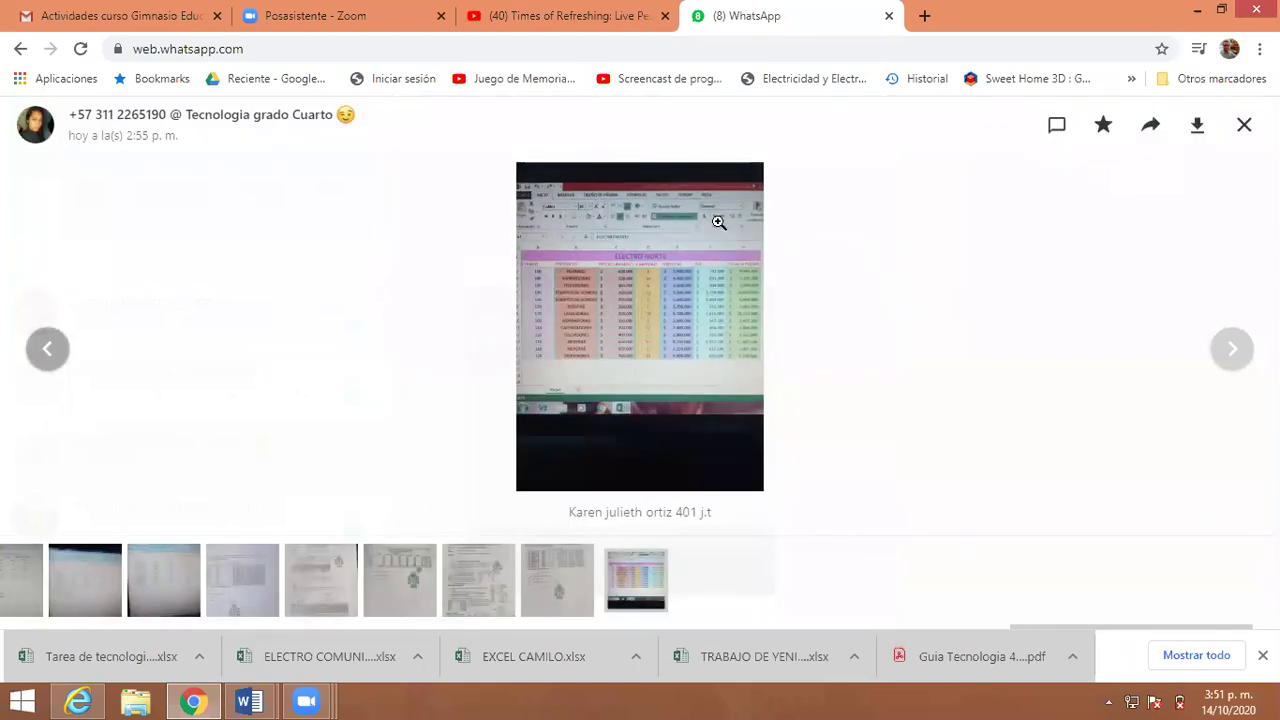
left_click(900, 310)
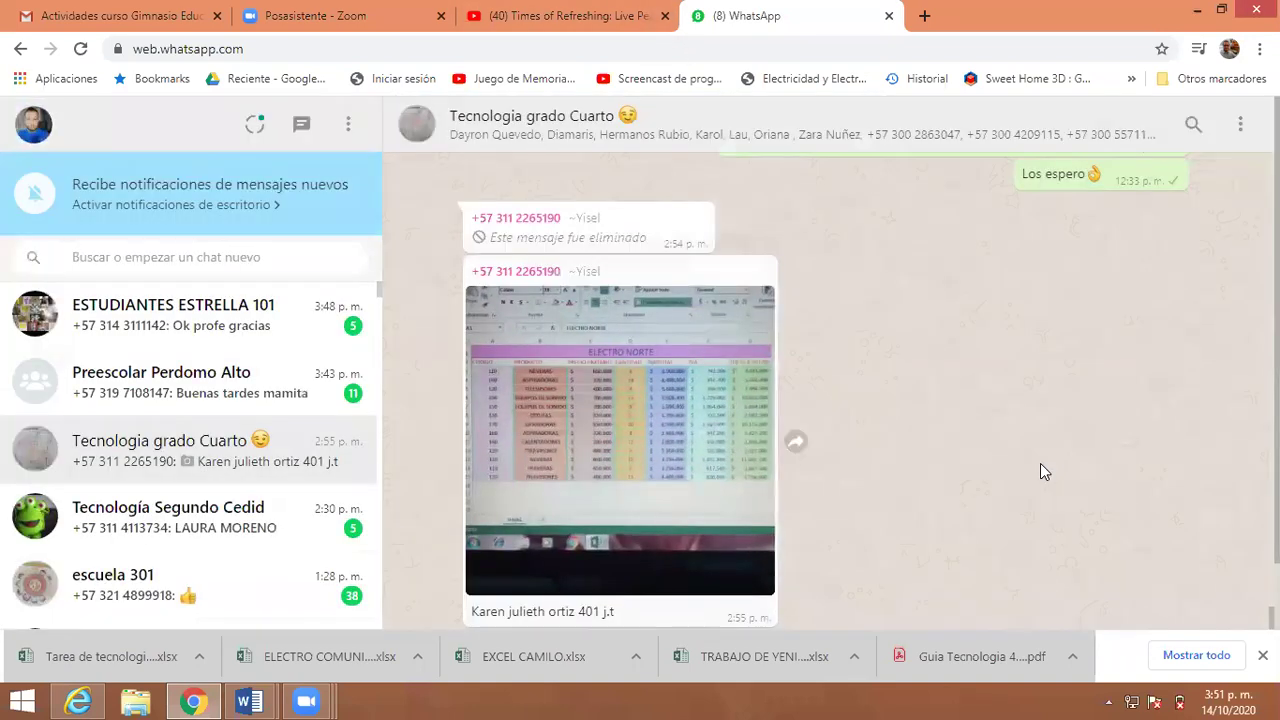
scroll(947, 451, "up", 5)
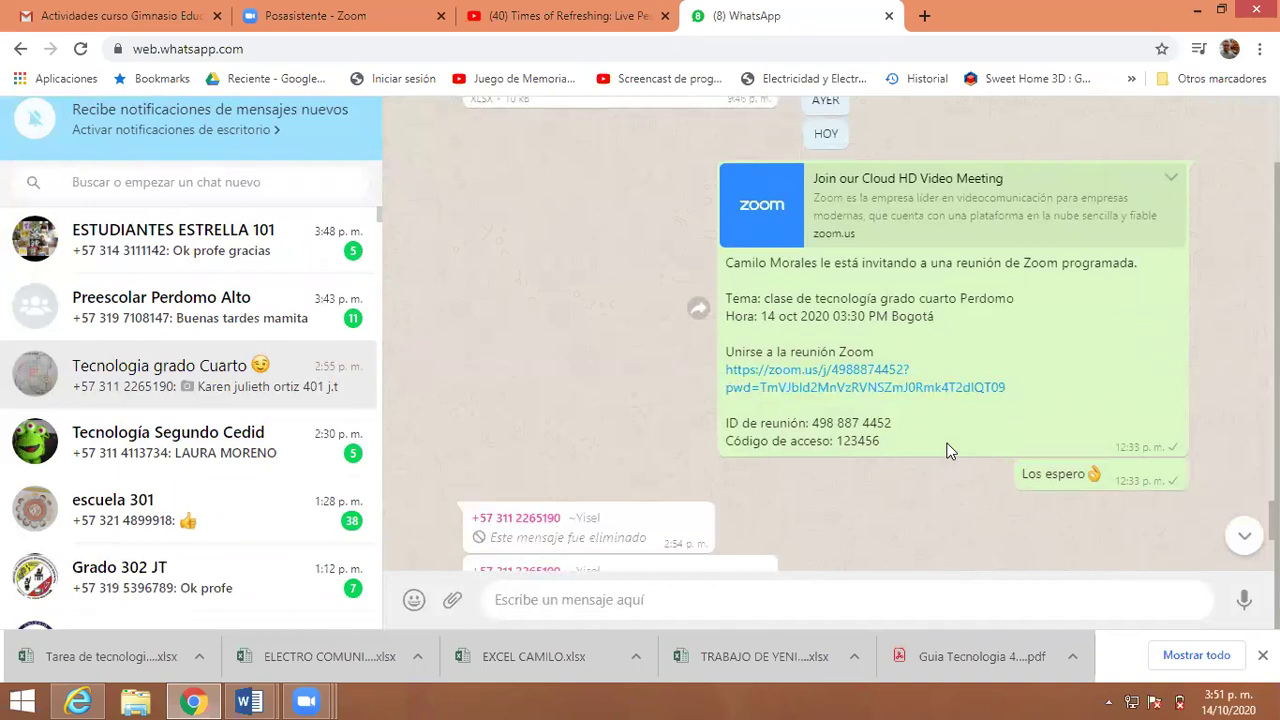
scroll(958, 435, "down", 4)
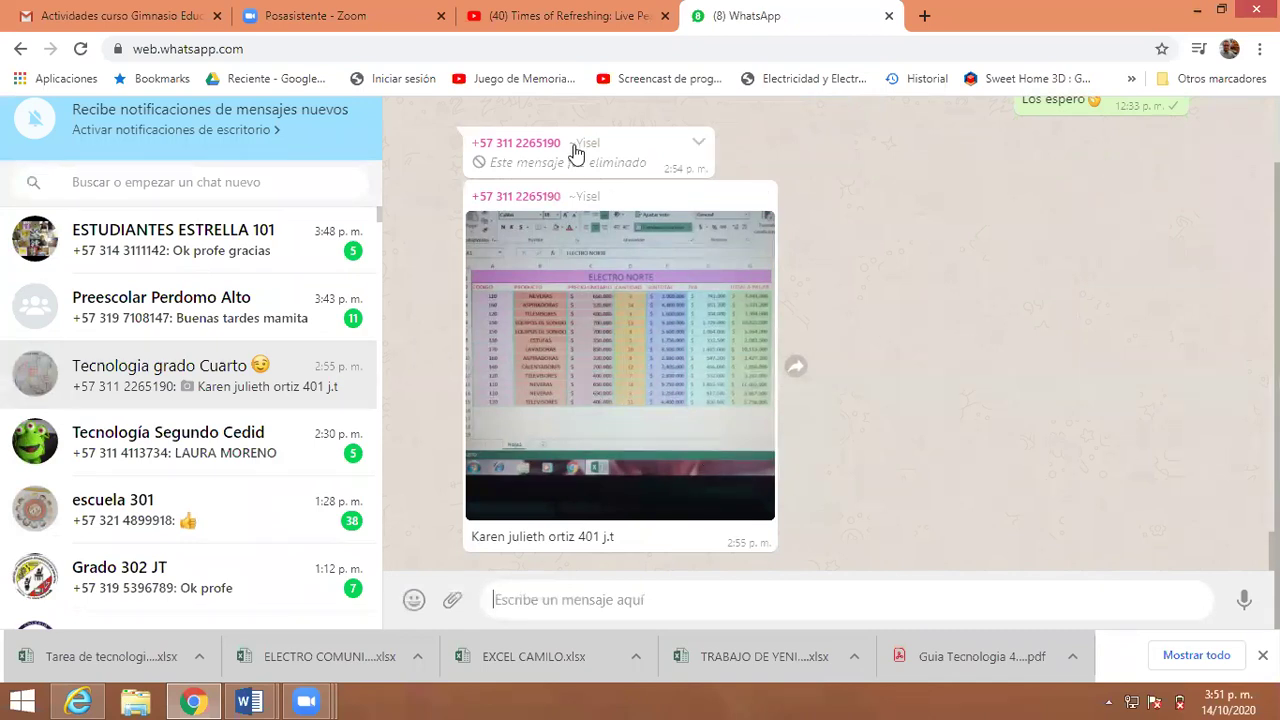
left_click(645, 12)
left_click(739, 14)
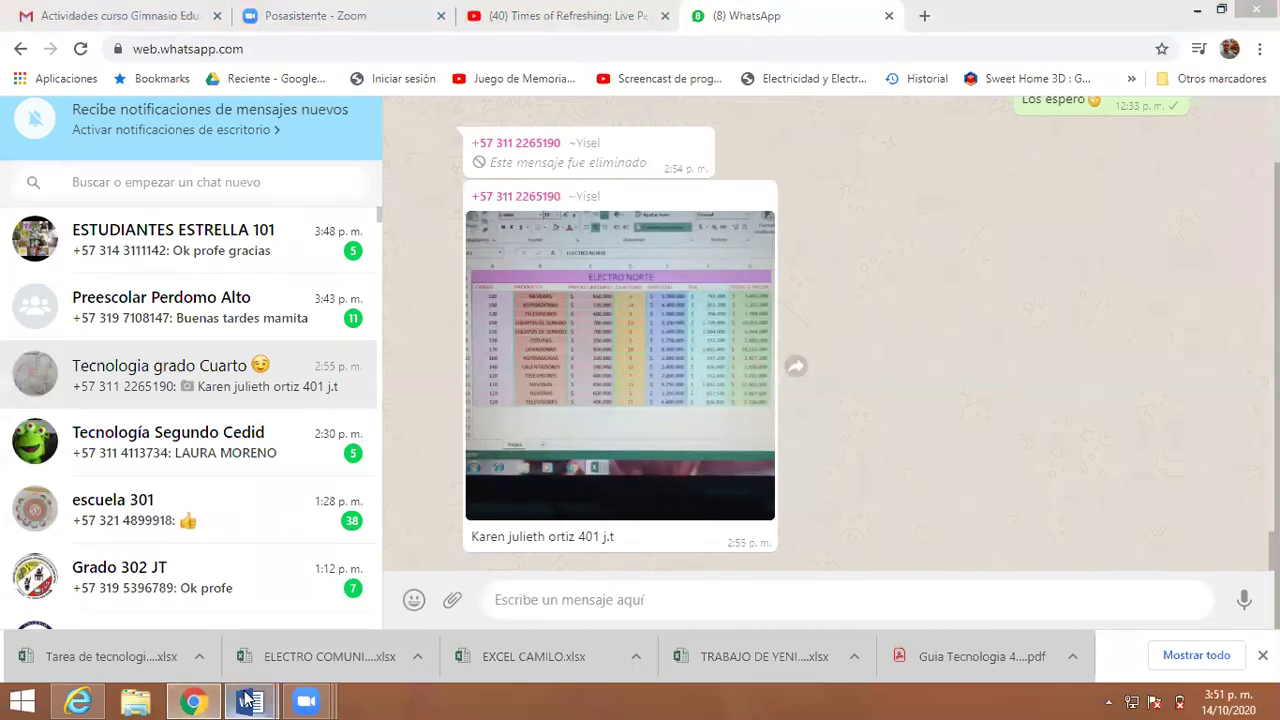
- Switch to the Word document of the second-grade Perdomo Alto class and add blank lines at its end to reach a new page
mouse_move(248, 700)
left_click(315, 641)
scroll(790, 420, "down", 5)
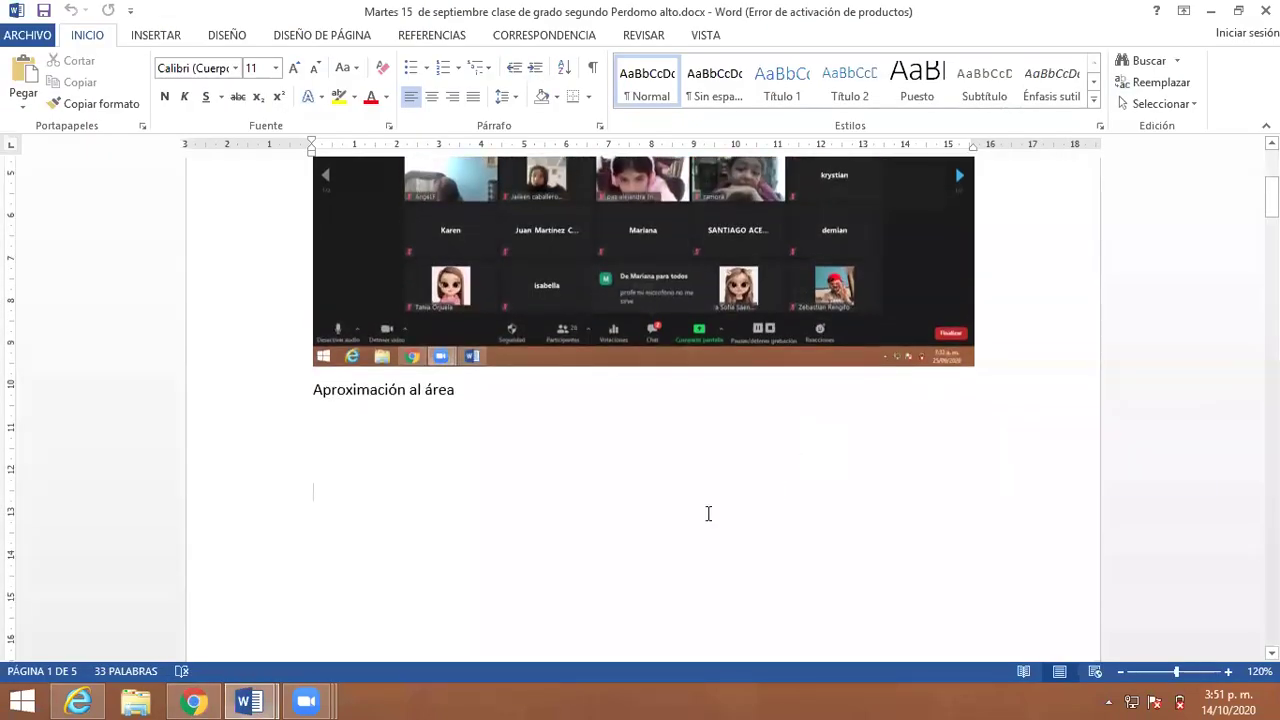
scroll(706, 513, "down", 10)
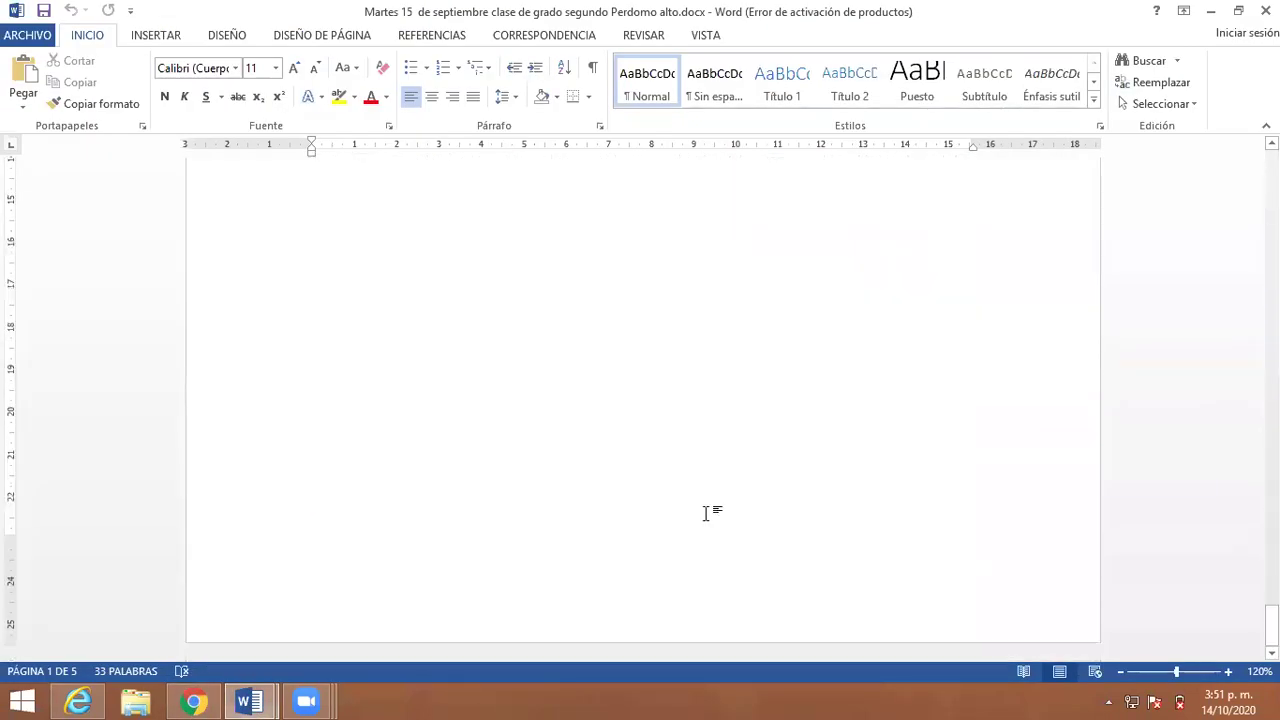
key("Return")
key("Return")
key("Return")
key("Return")
key("Return")
key("Return")
key("Return")
key("Return")
key("Return")
key("Return")
key("Return")
key("Return")
key("Return")
key("Return")
key("Return")
key("Return")
key("Return")
key("Return")
key("Return")
key("Return")
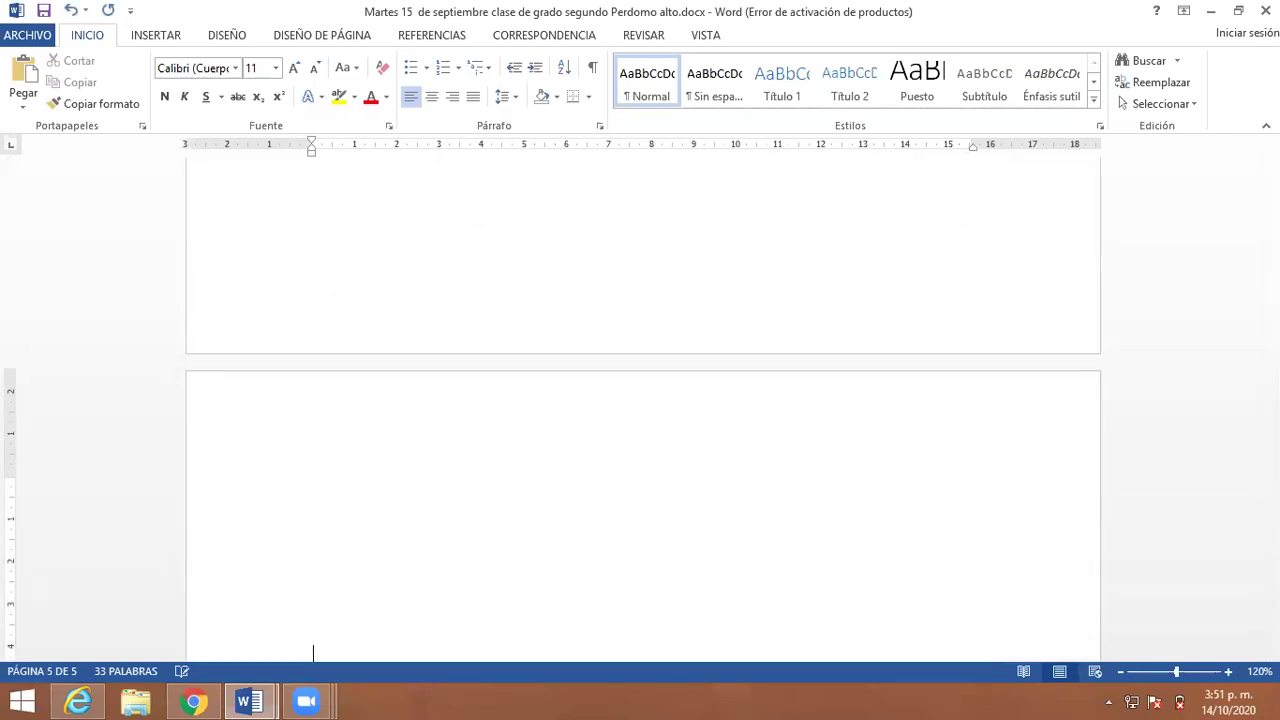
key("BackSpace")
key("Return")
- Write the heading "14 de octubre Clase de tecnología grado cuarto Perdomo" on the new page and place the cursor below it
type("14 de octubre")
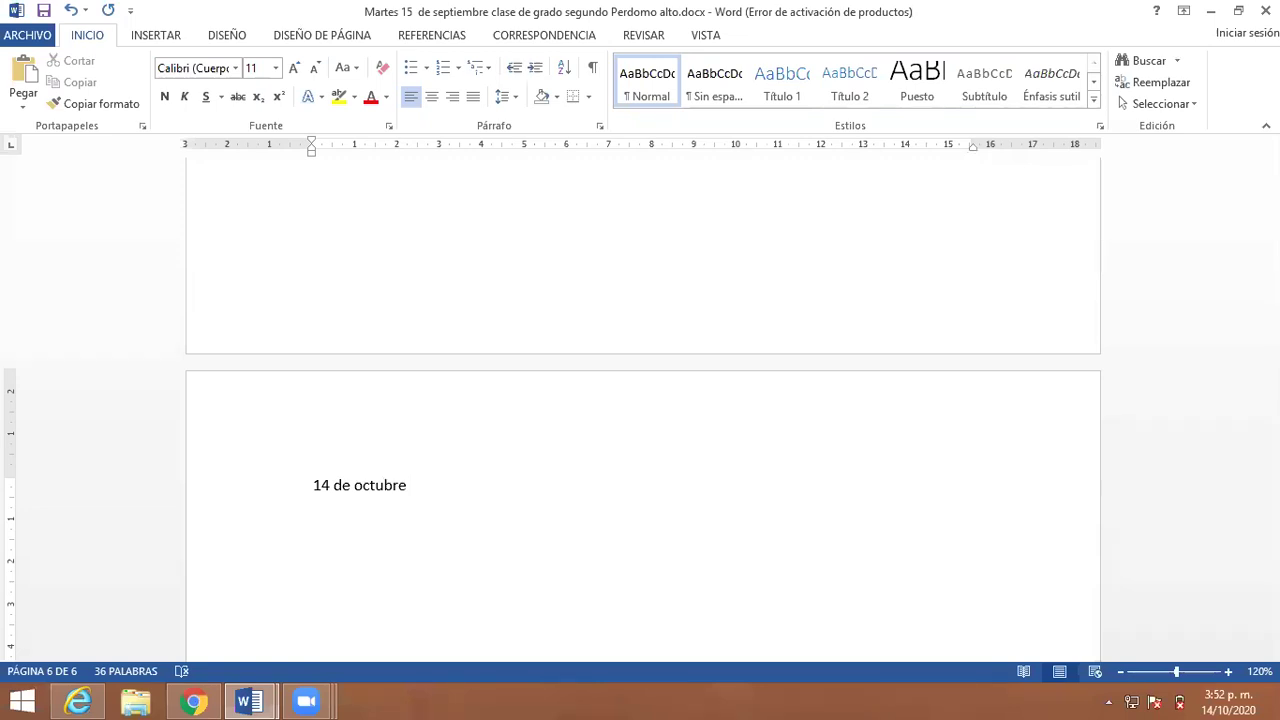
type("Clase de tecnologia grado cuart")
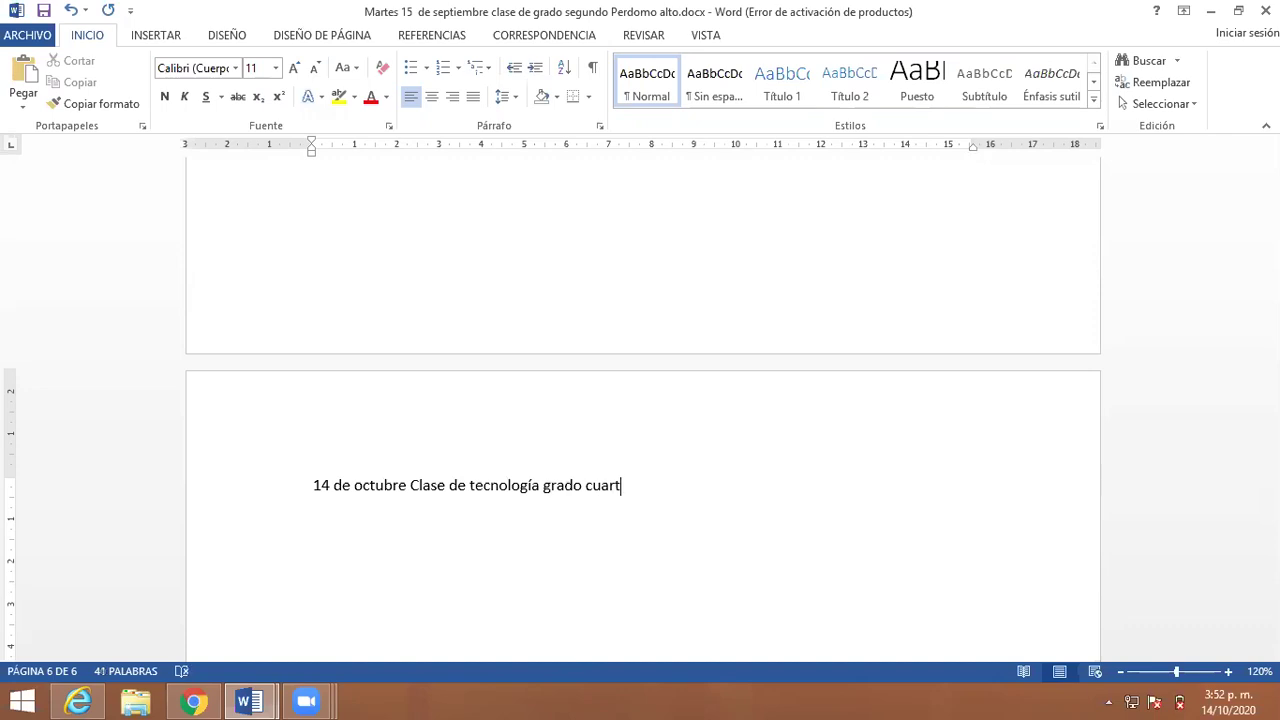
type("o Perdomo")
left_click(634, 517)
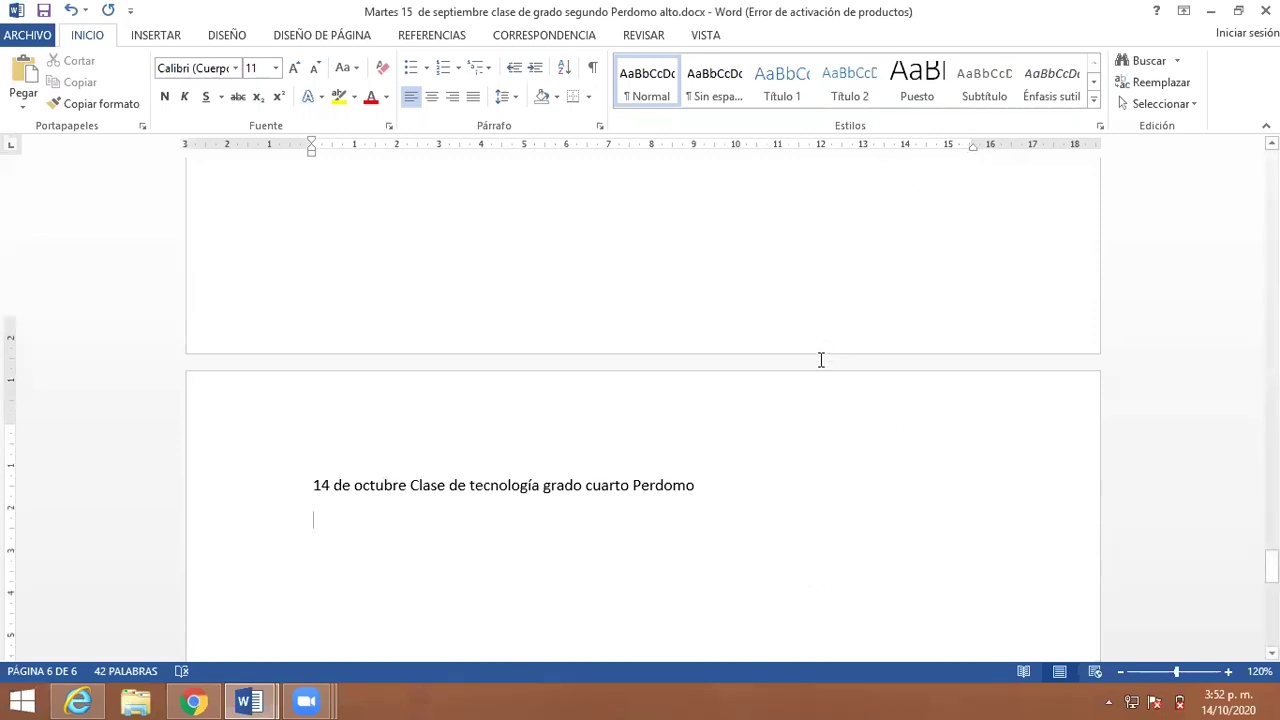
- Paste the copied screenshot of the Zoom meeting's participant gallery below the heading
scroll(820, 357, "down", 1)
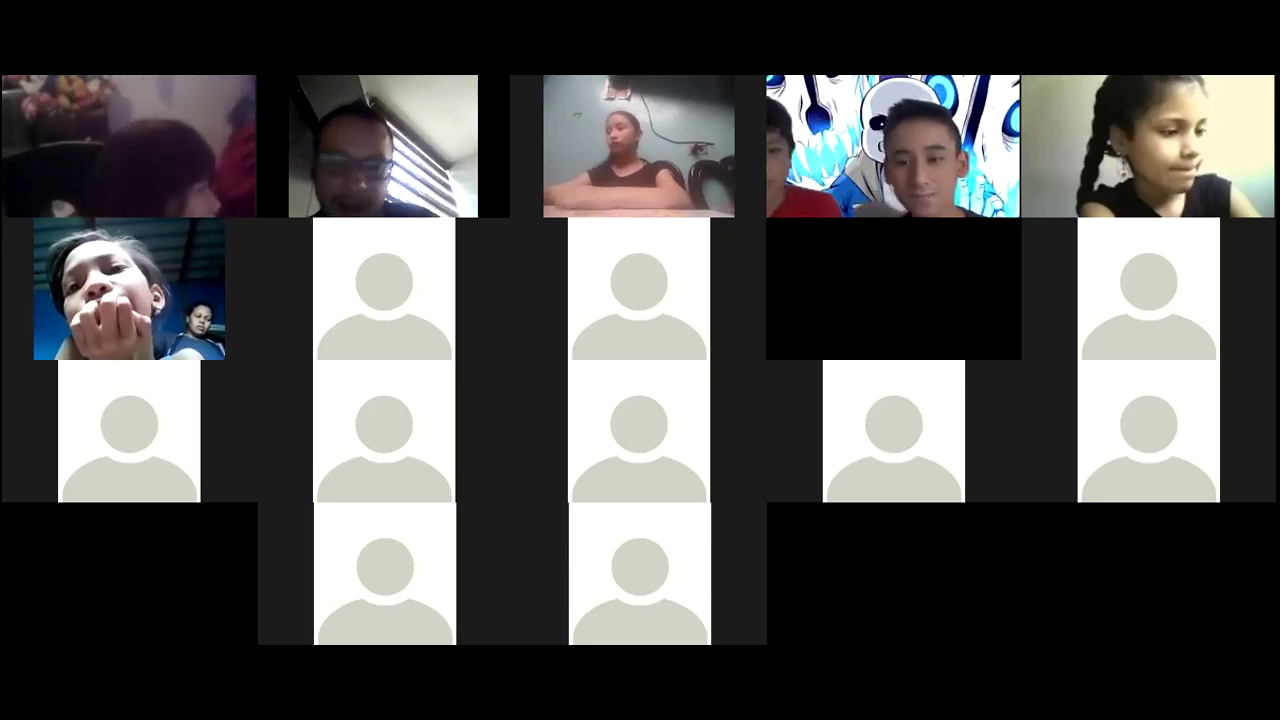
key("ctrl+v")
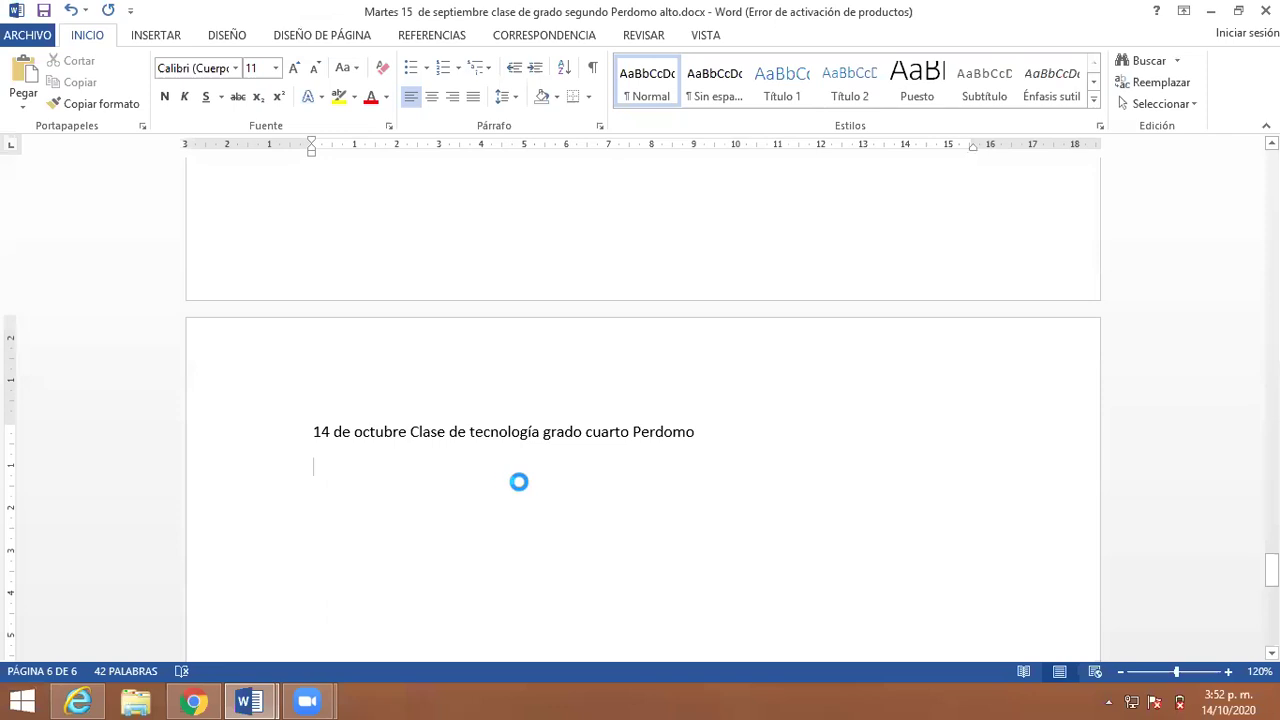
scroll(811, 486, "down", 4)
scroll(984, 497, "up", 1)
scroll(984, 497, "up", 1)
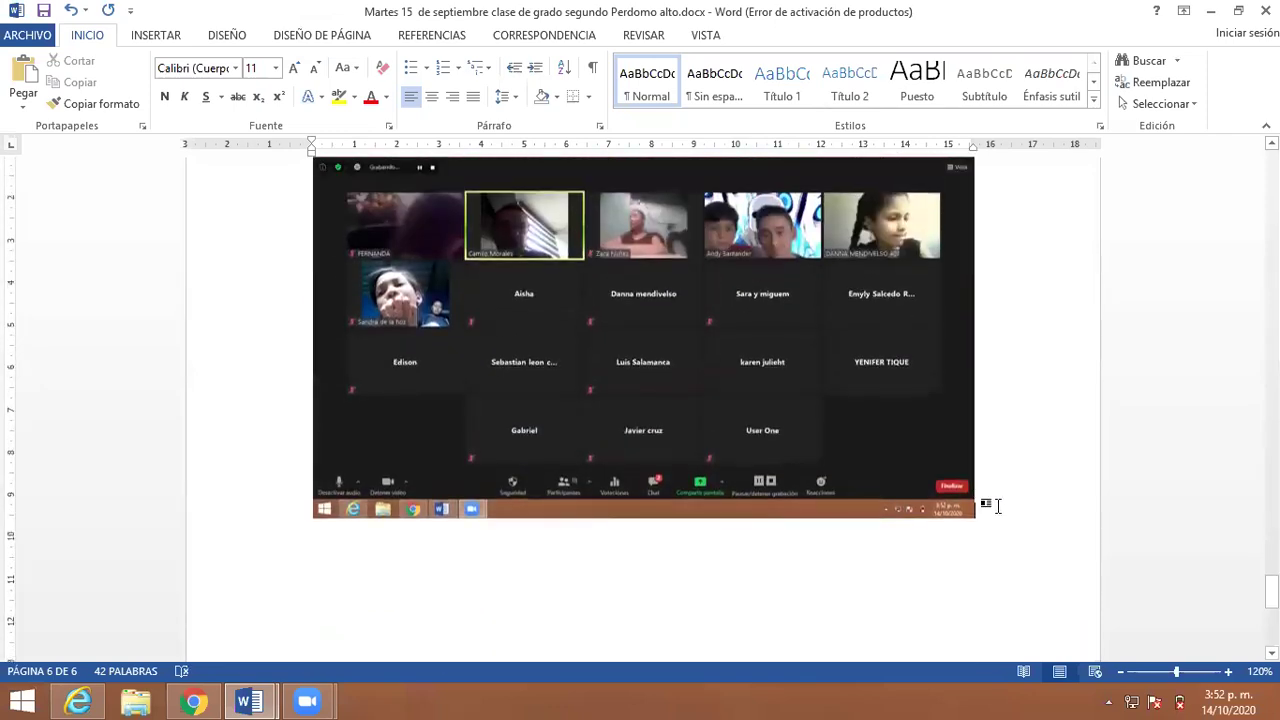
- Look over the participants in the meeting screenshot under the 14 de octubre heading
scroll(828, 545, "up", 2)
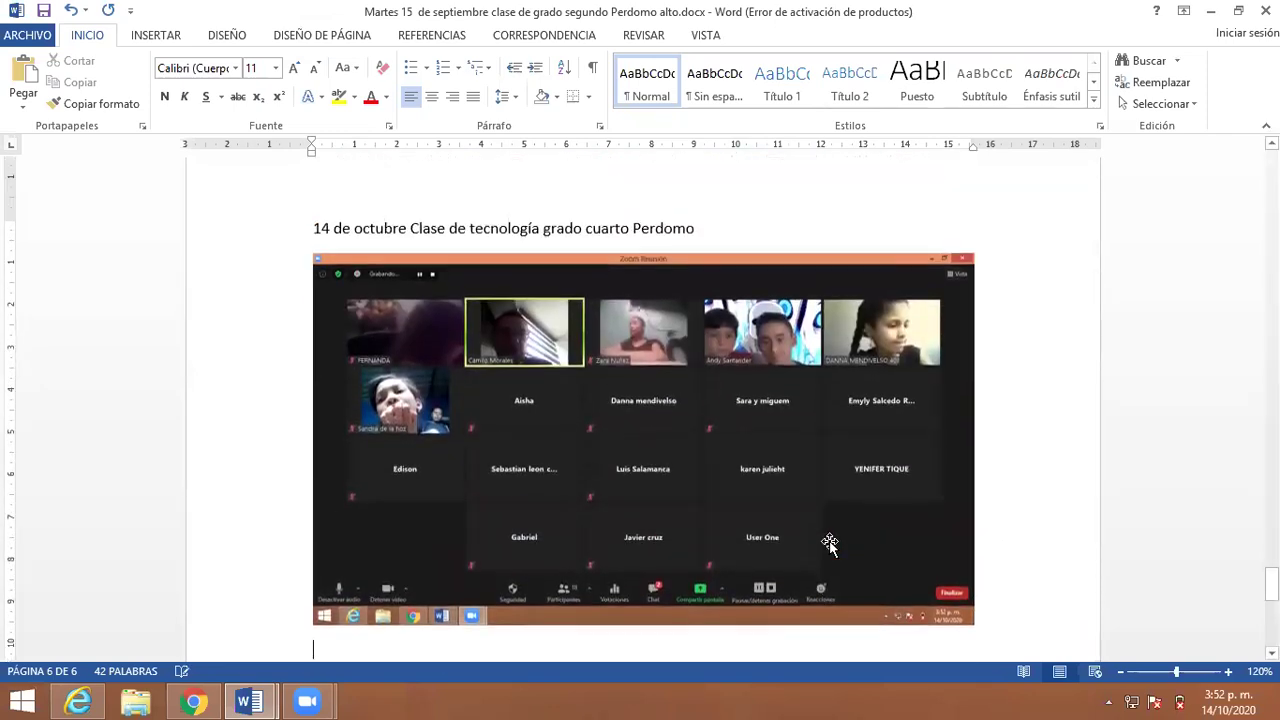
scroll(956, 519, "down", 1)
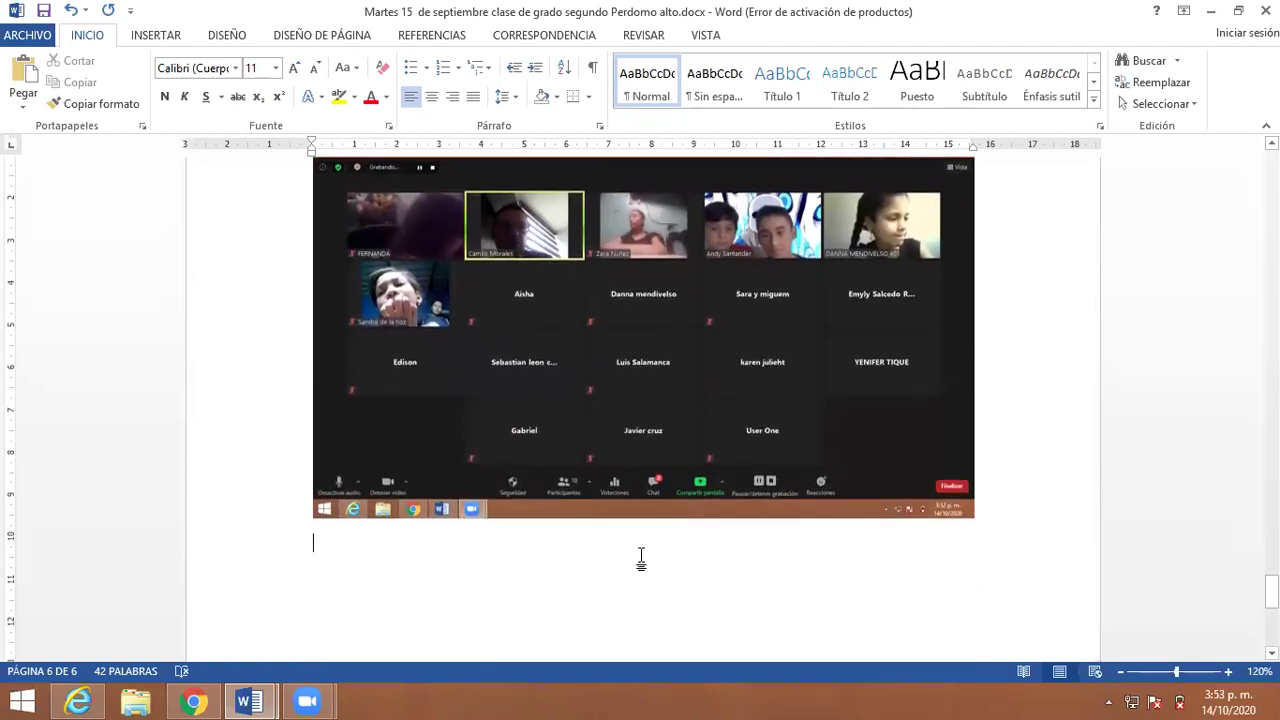
scroll(950, 505, "up", 2)
scroll(1000, 485, "down", 2)
scroll(984, 452, "up", 2)
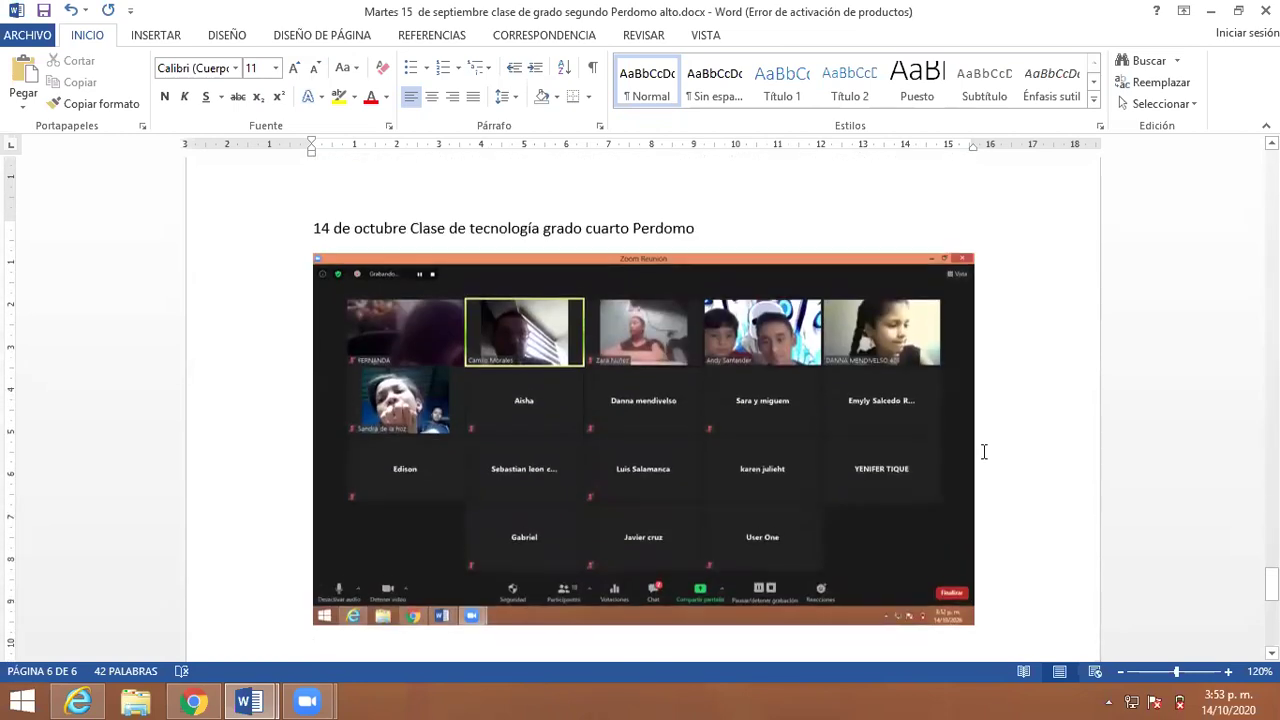
scroll(957, 457, "down", 2)
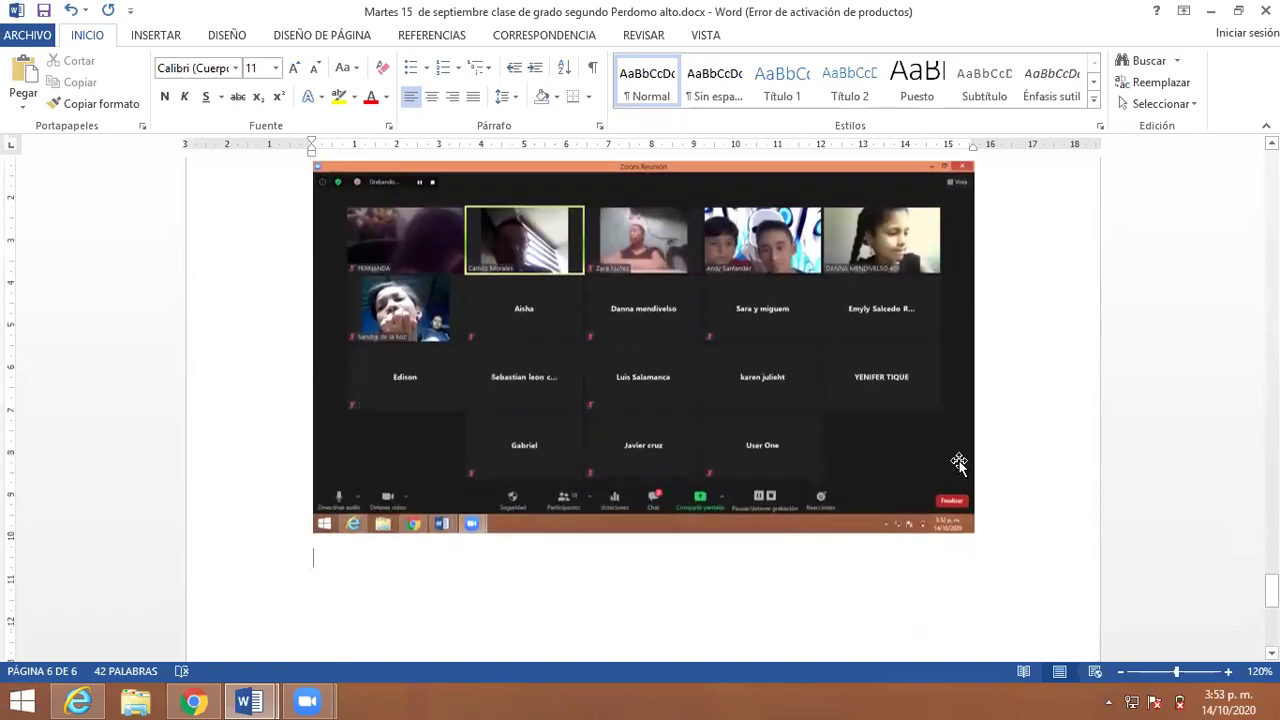
scroll(794, 537, "up", 2)
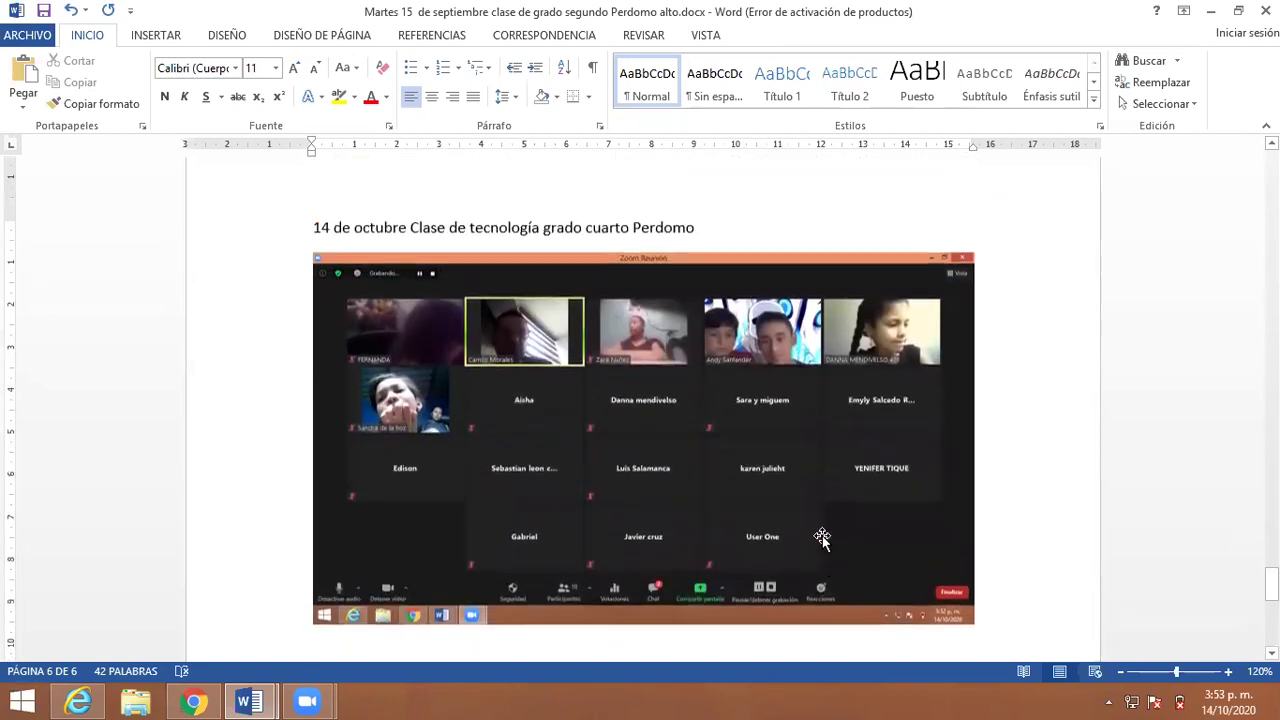
scroll(826, 535, "down", 2)
scroll(828, 532, "up", 3)
scroll(826, 535, "down", 2)
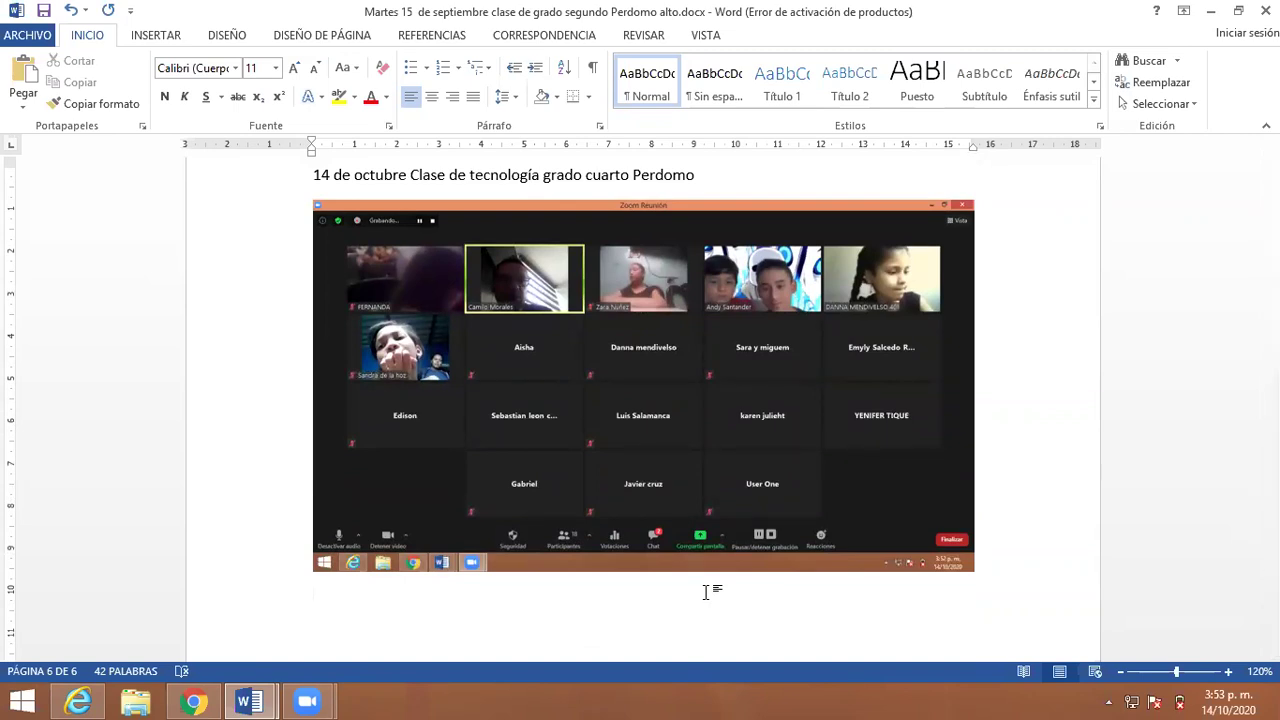
- Write "Graficos en Excel" below the meeting screenshot and start a new line
type("Graficos ")
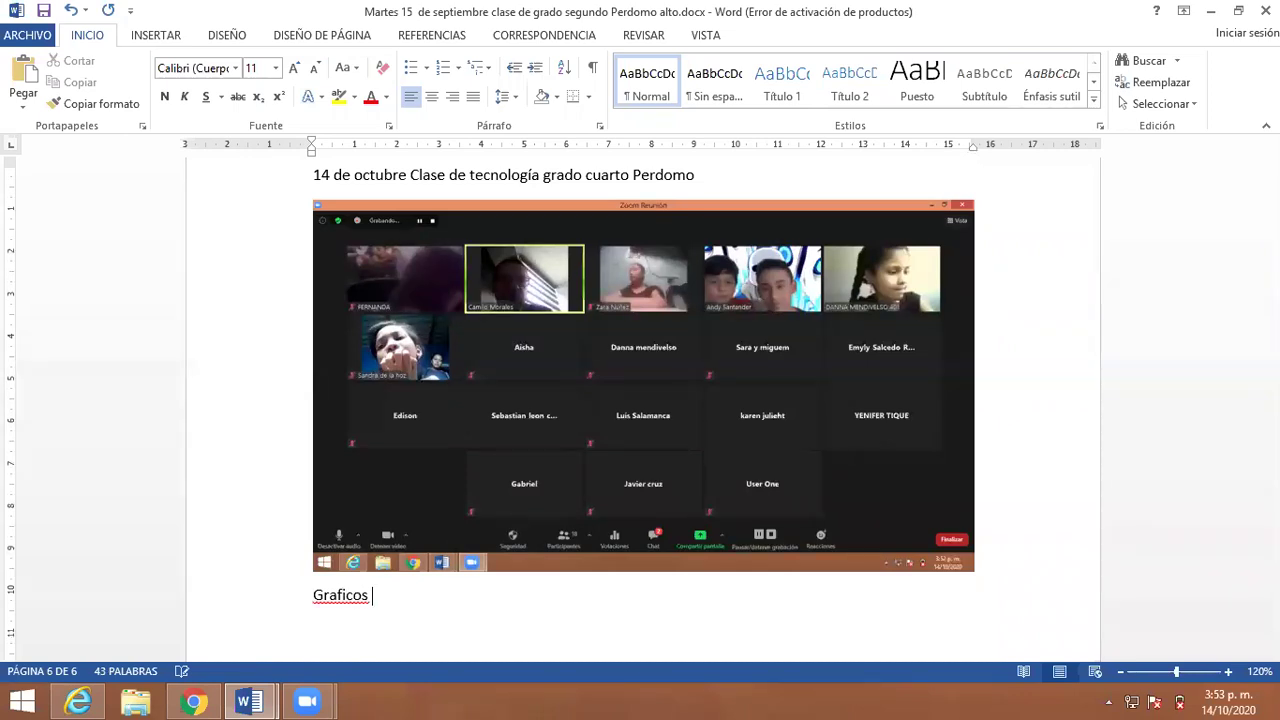
type("en Excel")
key("Return")
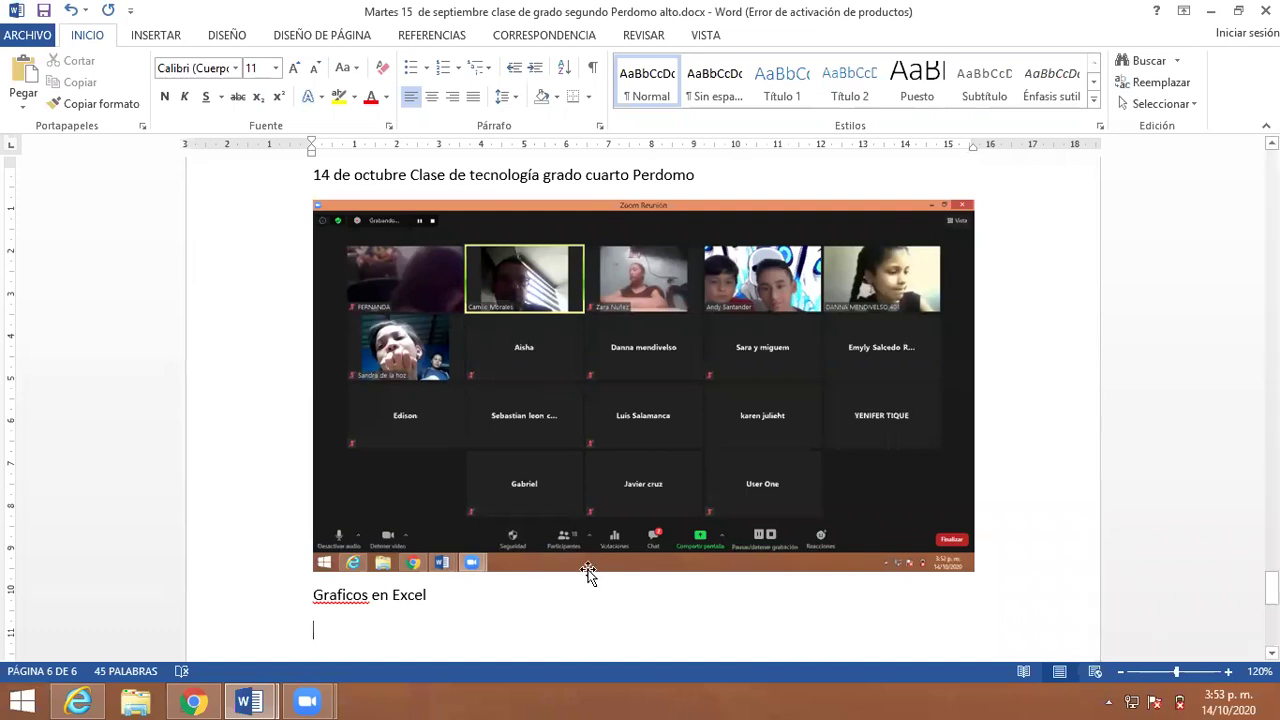
- Correct the misspelled "Graficos" to "Gráficos" in the class topic and save the document
right_click(341, 597)
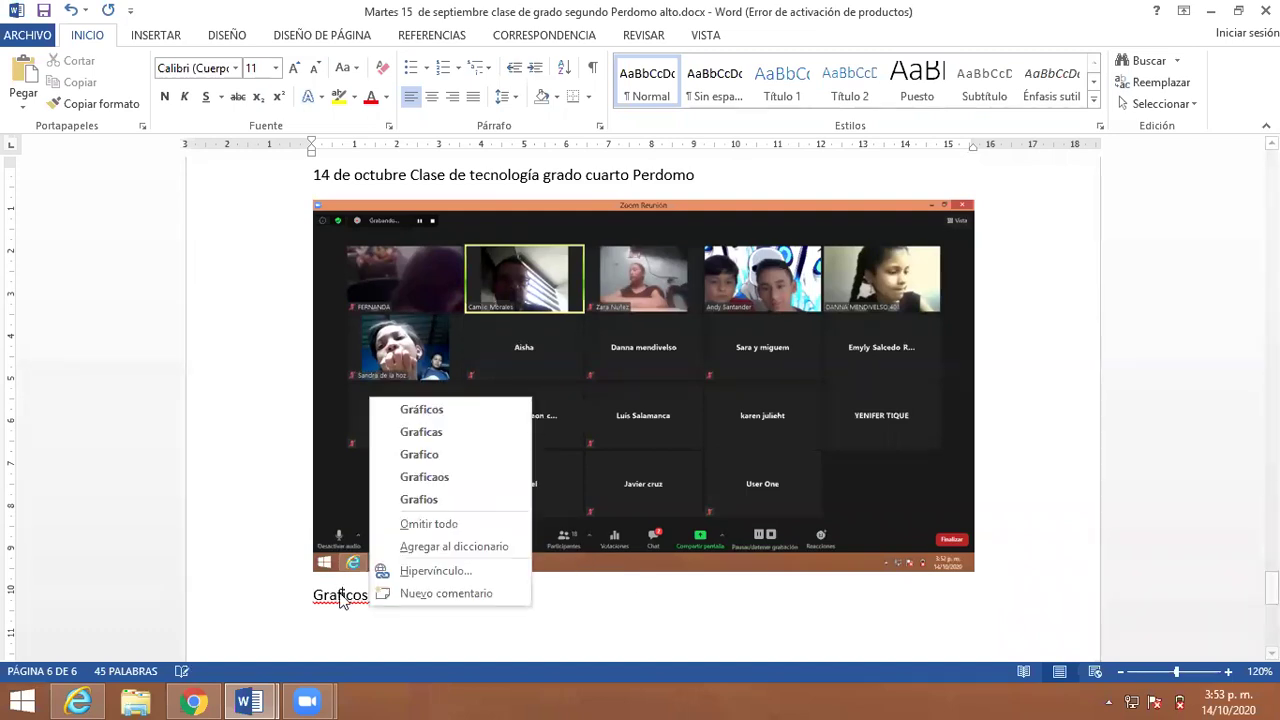
left_click(425, 409)
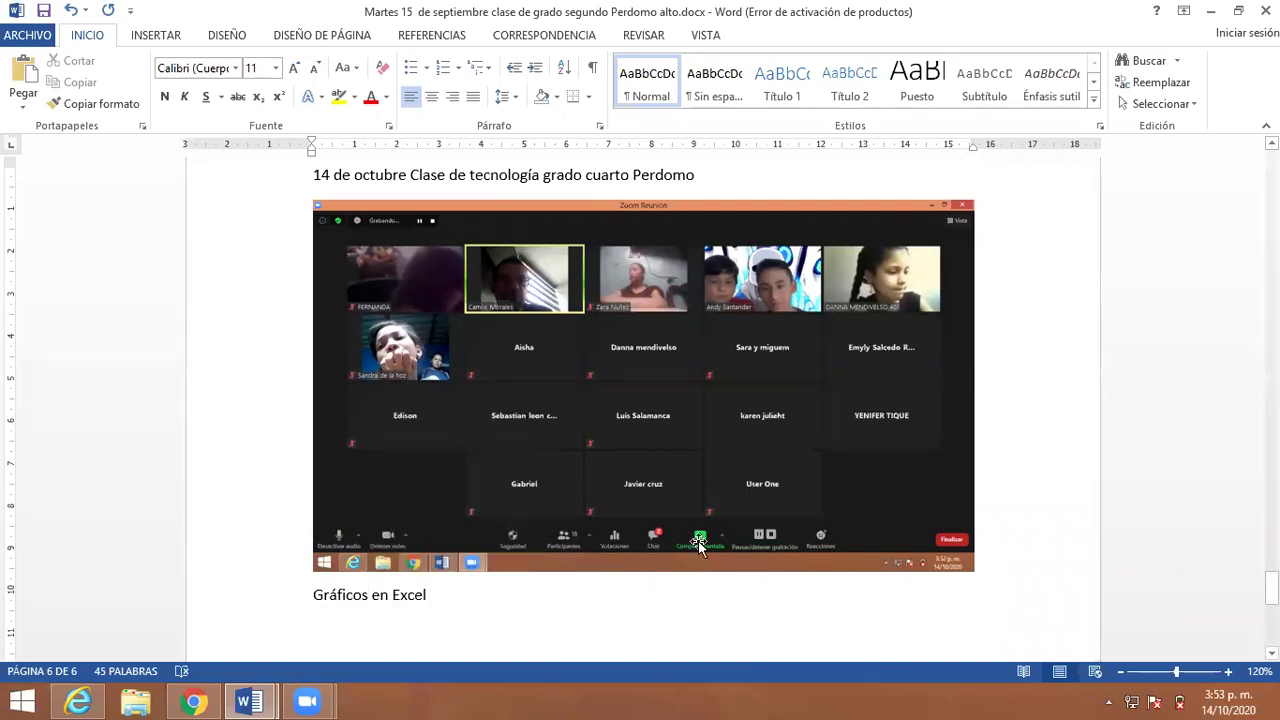
left_click(43, 10)
- Write a note about a student's uncle on a new line below the "Gráficos en Excel" topic
left_click(480, 596)
key("Return")
type("Tio de And")
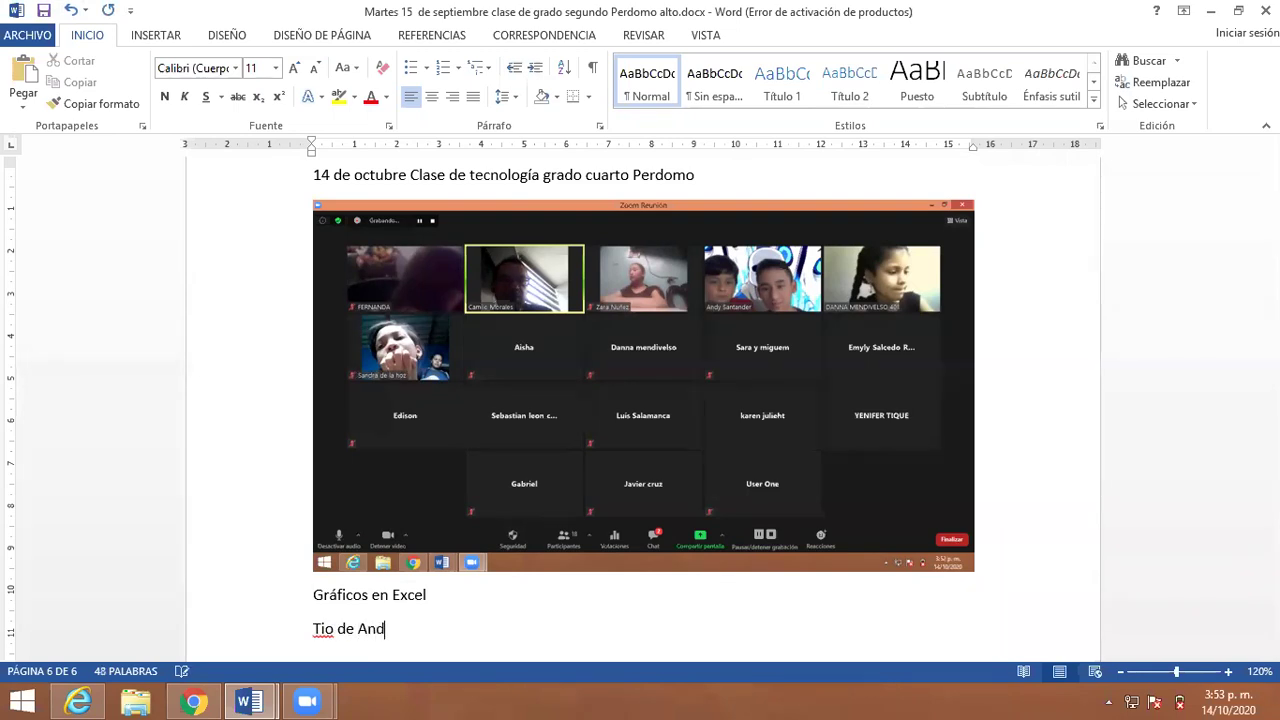
type("y telefono")
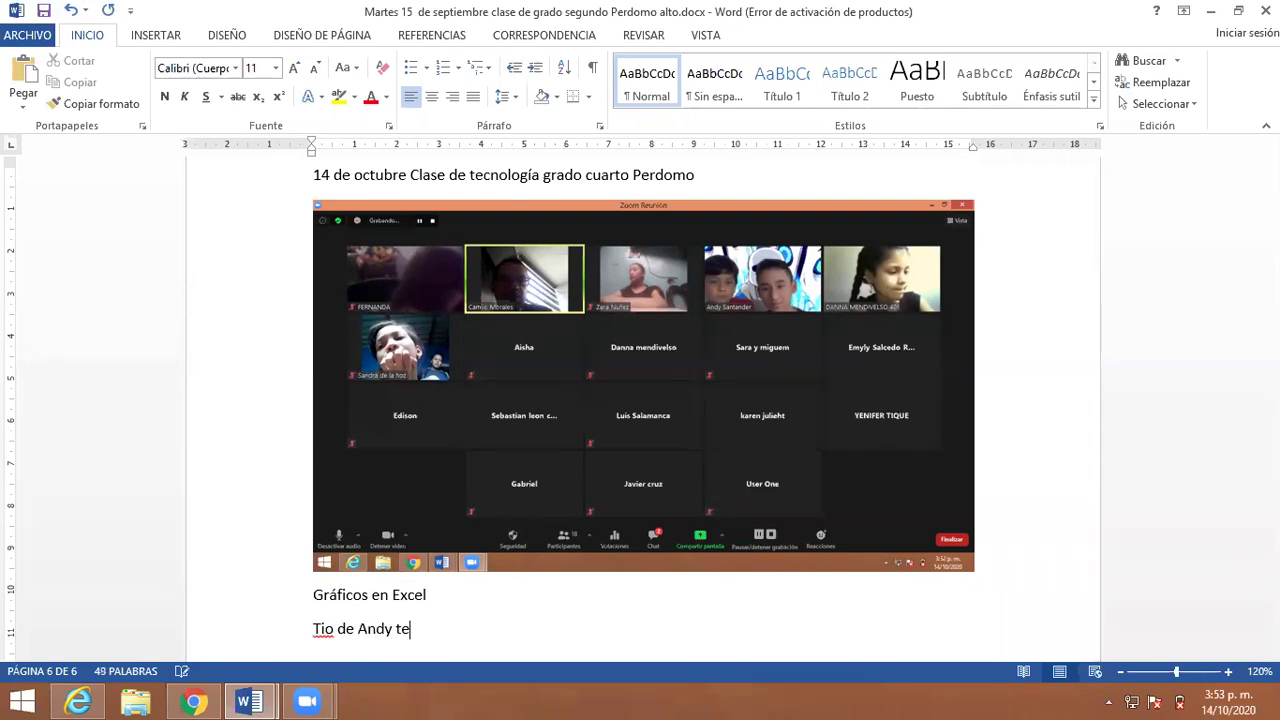
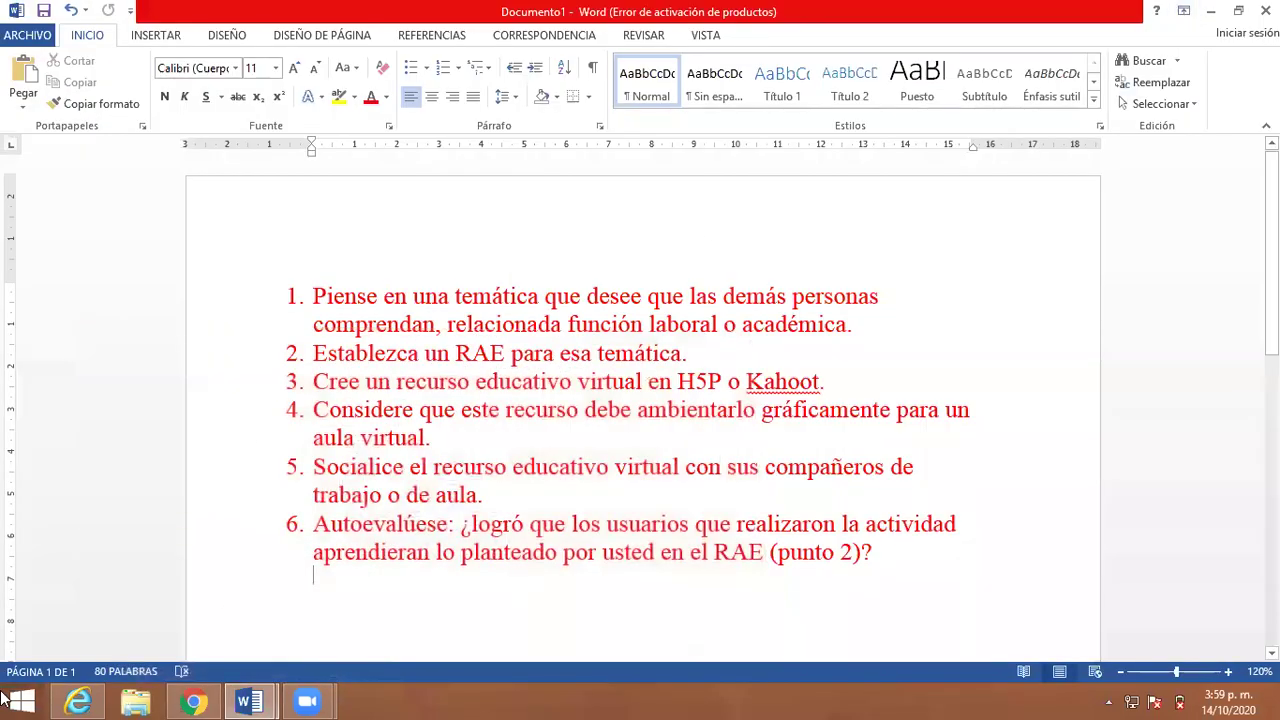
- Switch to Excel 2013, dismiss the Office activation wizard and create a blank workbook
left_click(4, 697)
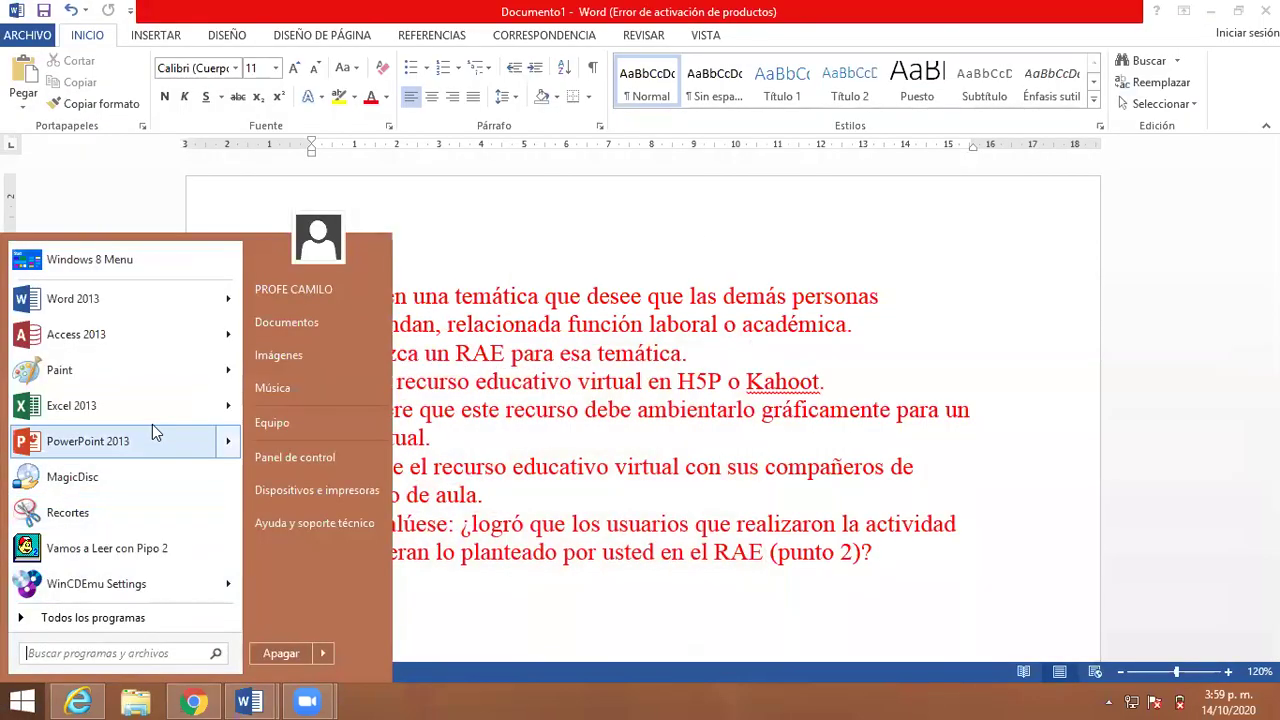
left_click(110, 405)
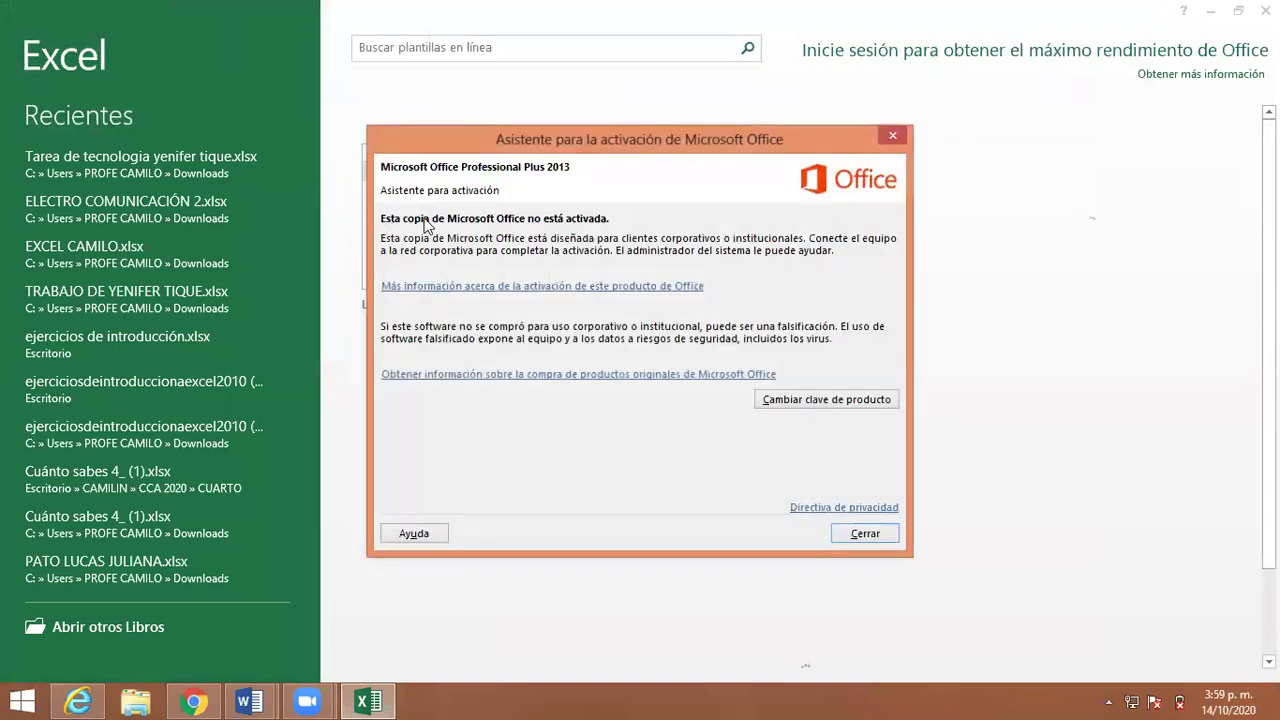
left_click(864, 532)
left_click(466, 257)
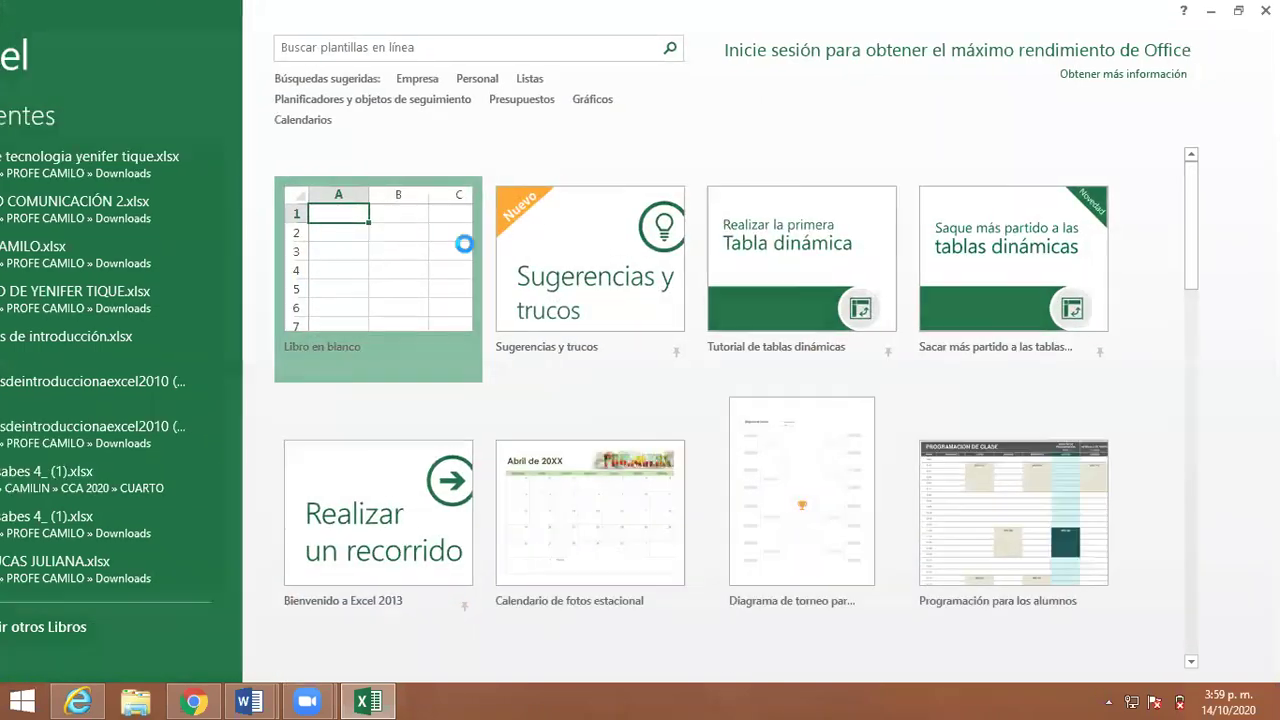
left_click(252, 261)
- Enter the survey question "Cual es tu comida rapida favorita" in cell C3, correcting the spelling of its last word
left_click(237, 241)
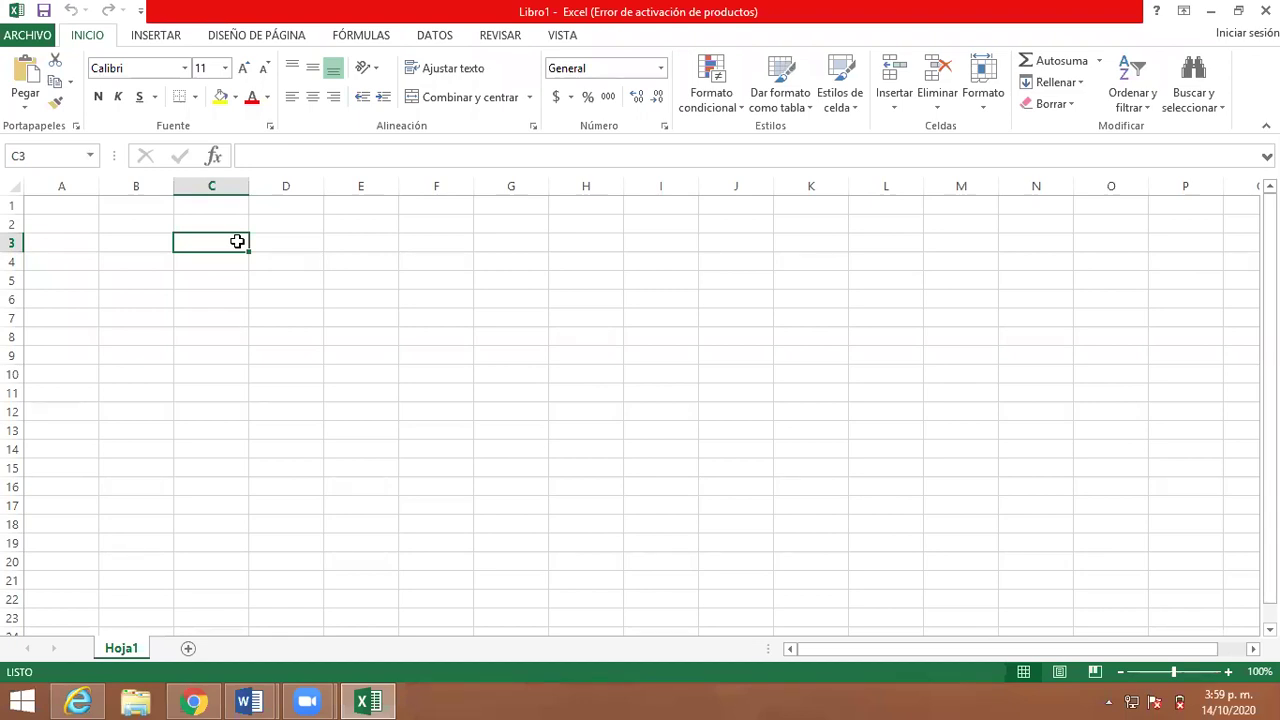
type("Cu")
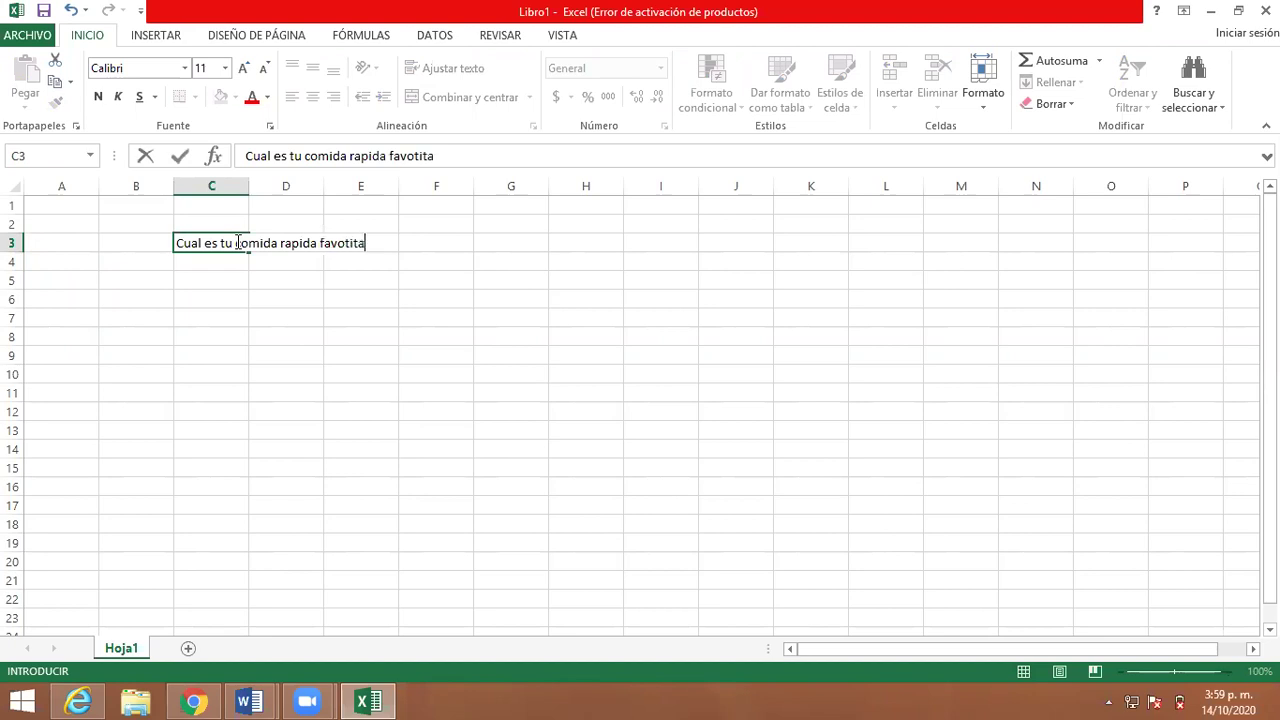
key("Return")
key("Return")
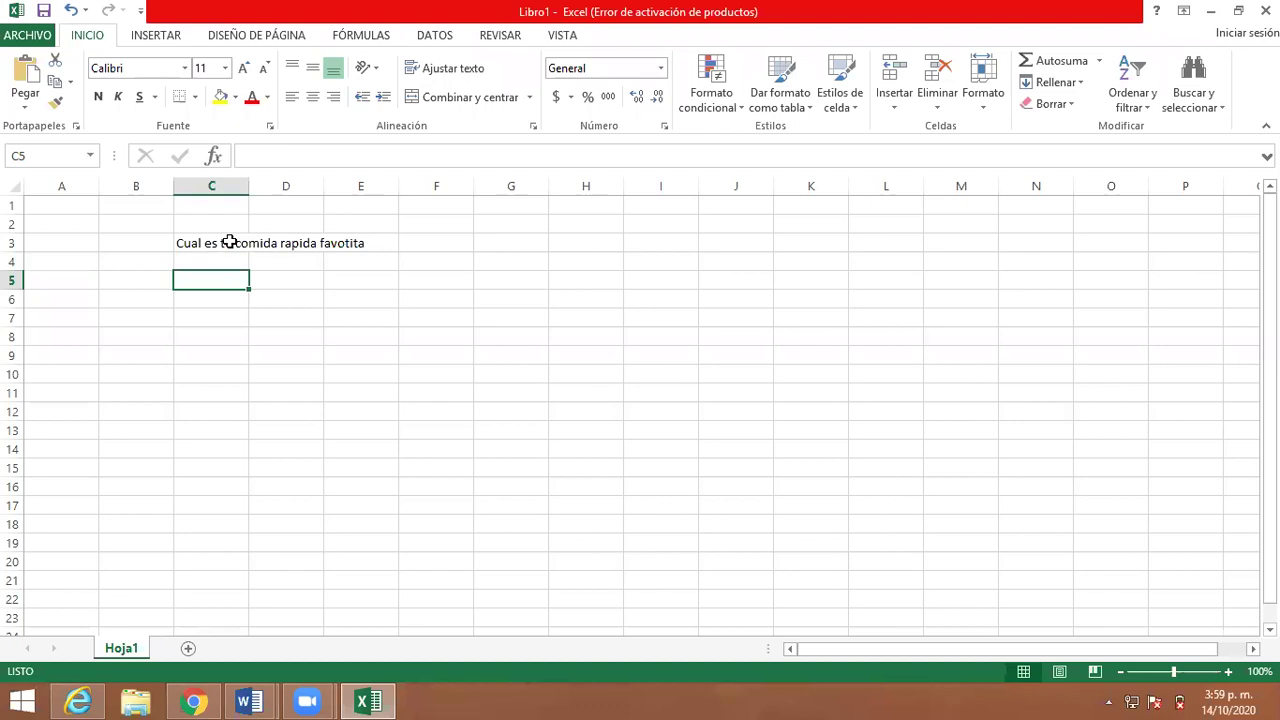
left_click(214, 240)
left_click(424, 158)
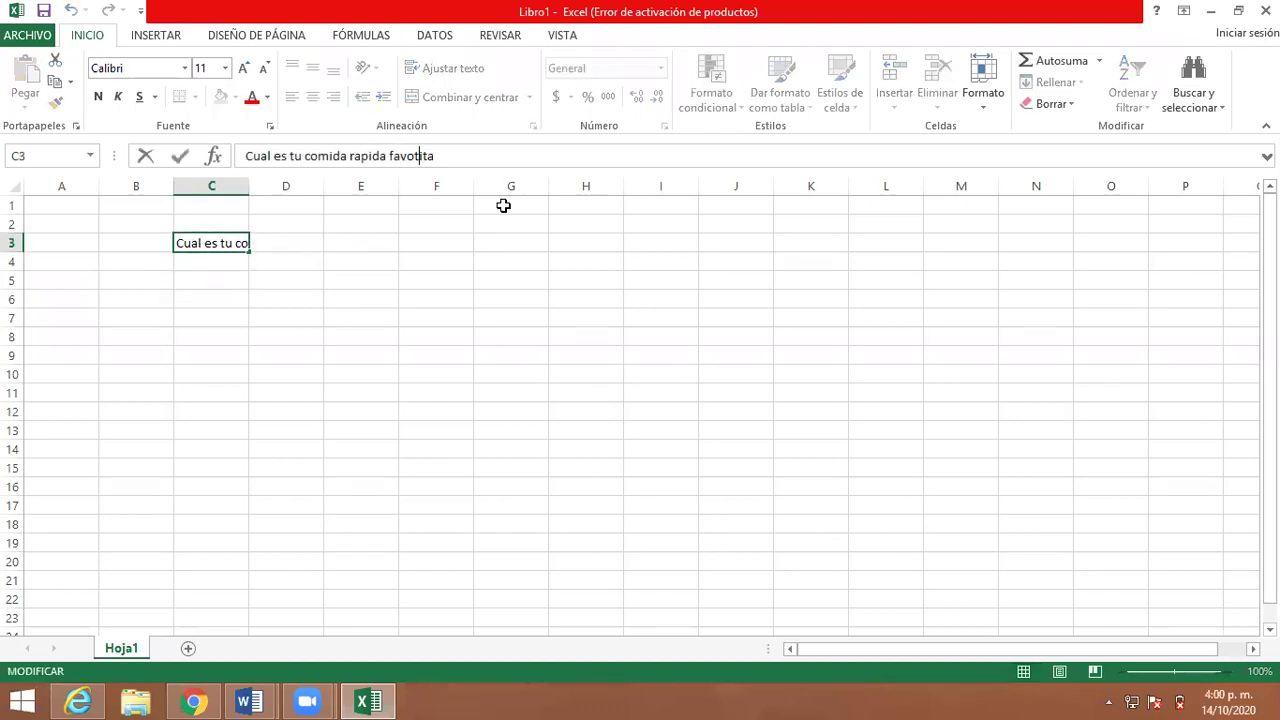
key("BackSpace")
type("r")
key("Return")
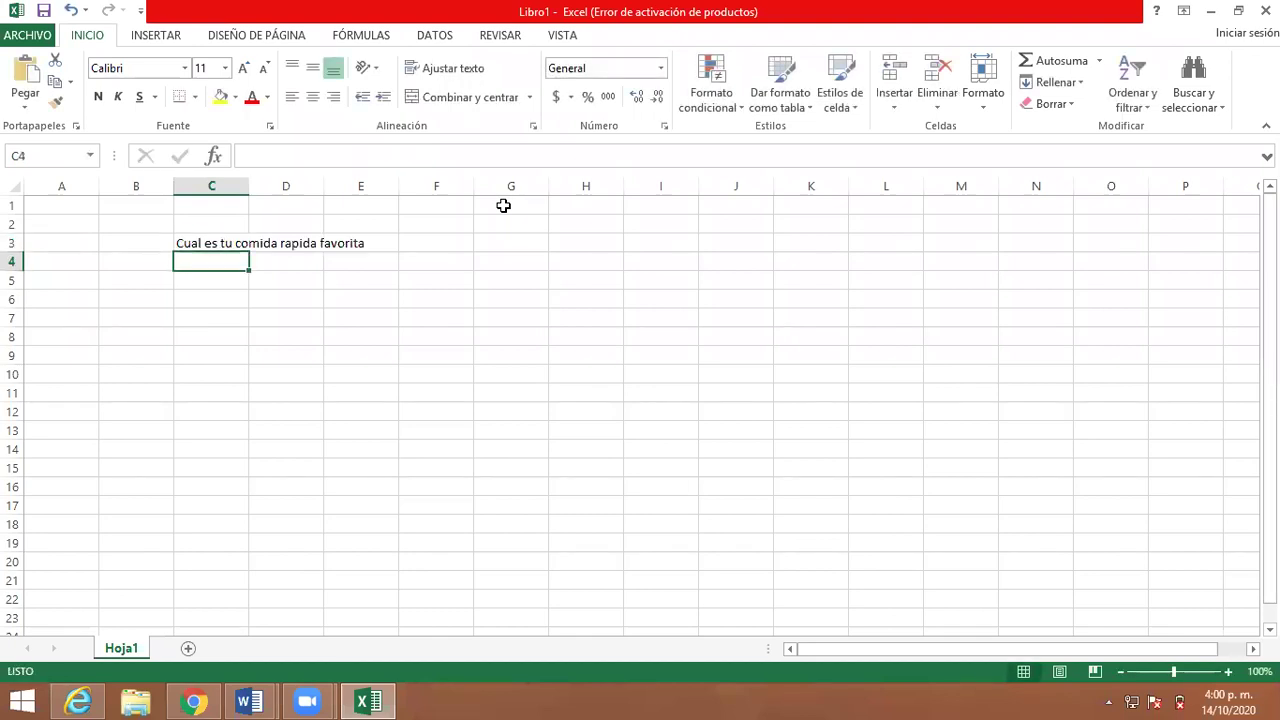
- List the options Perro Caliente, Hambueguesa, Pizza and Salchipapa in cells C4 to C7 below the question
type("Pe")
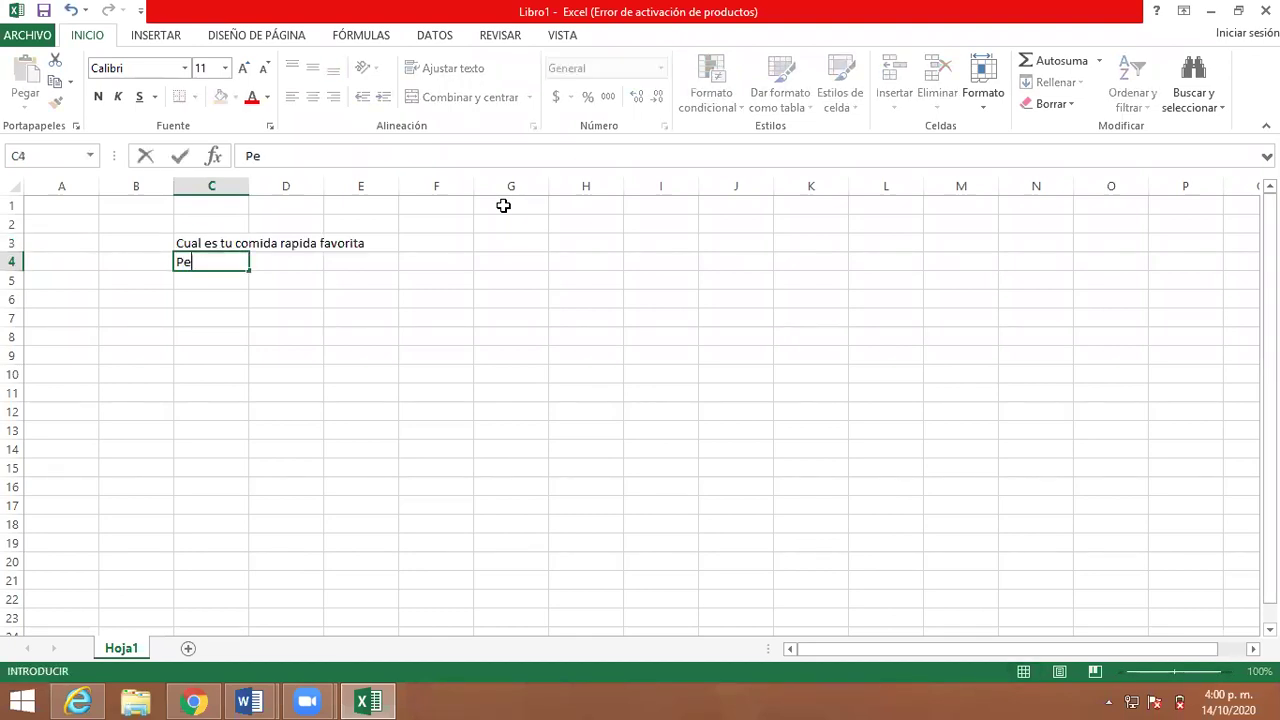
type("rro Caliente")
key("Return")
type("Hambueguesa")
key("Return")
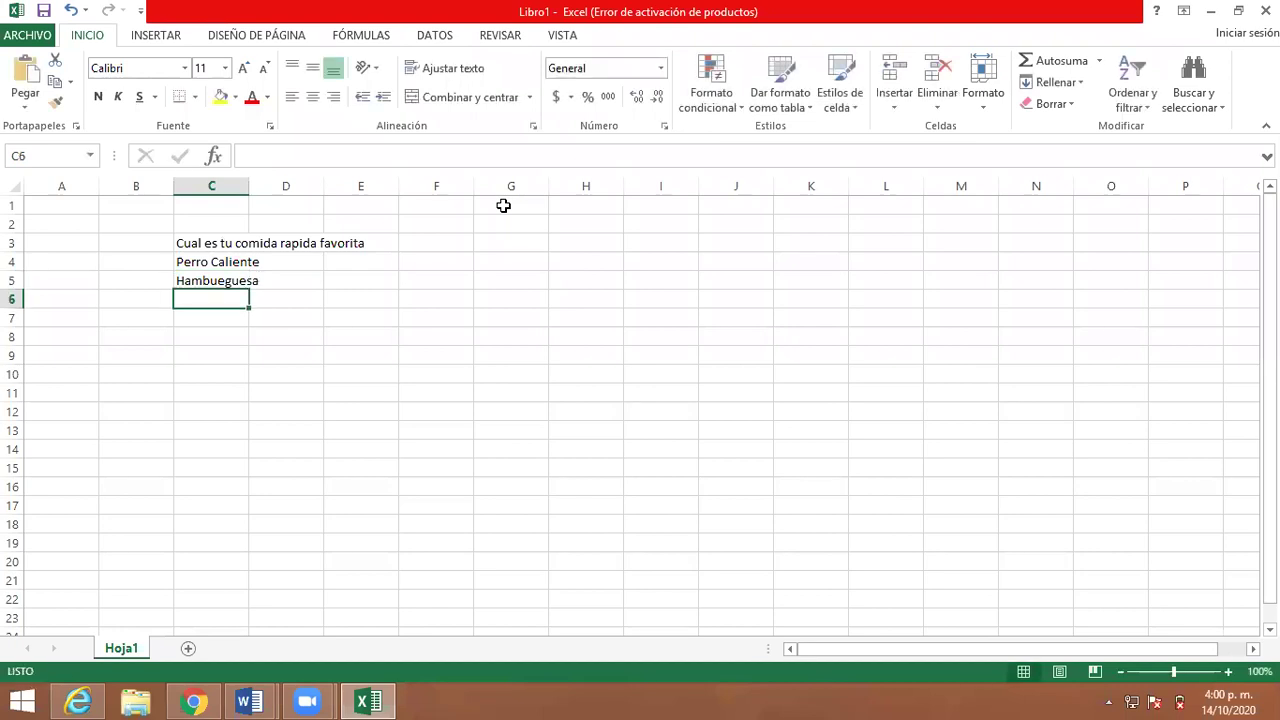
type("Pizza")
key("Return")
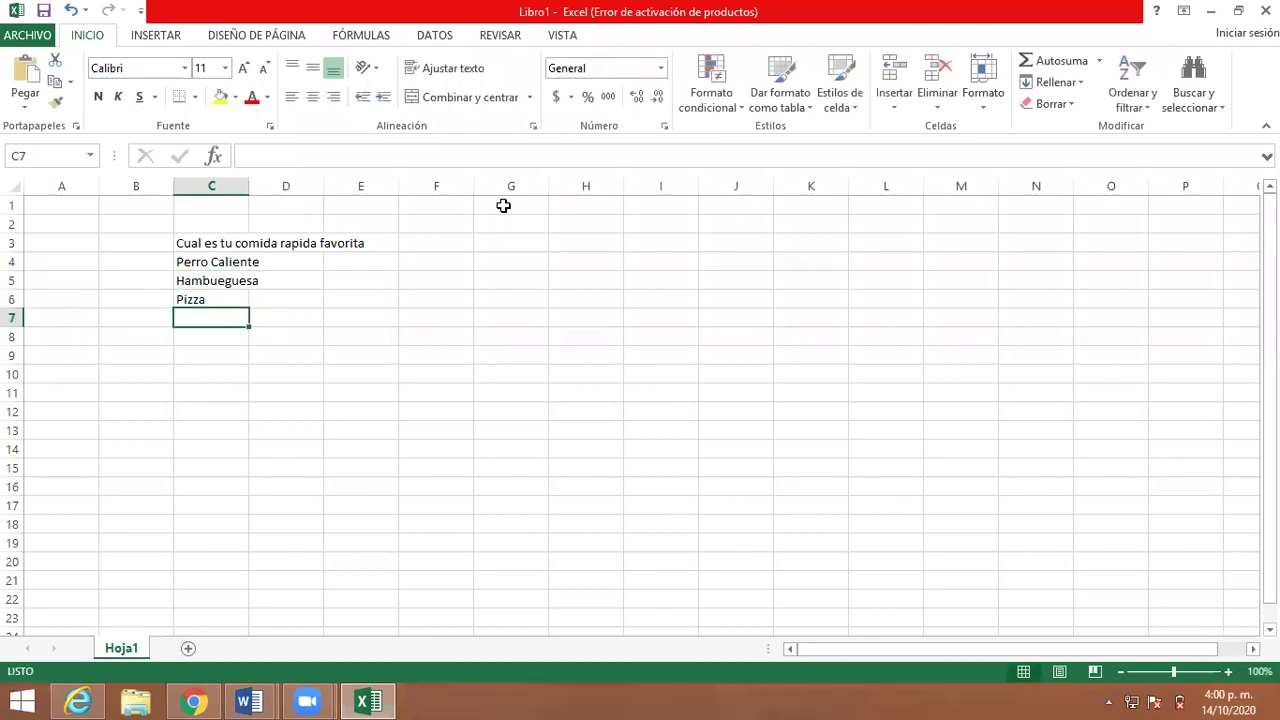
type("Salch")
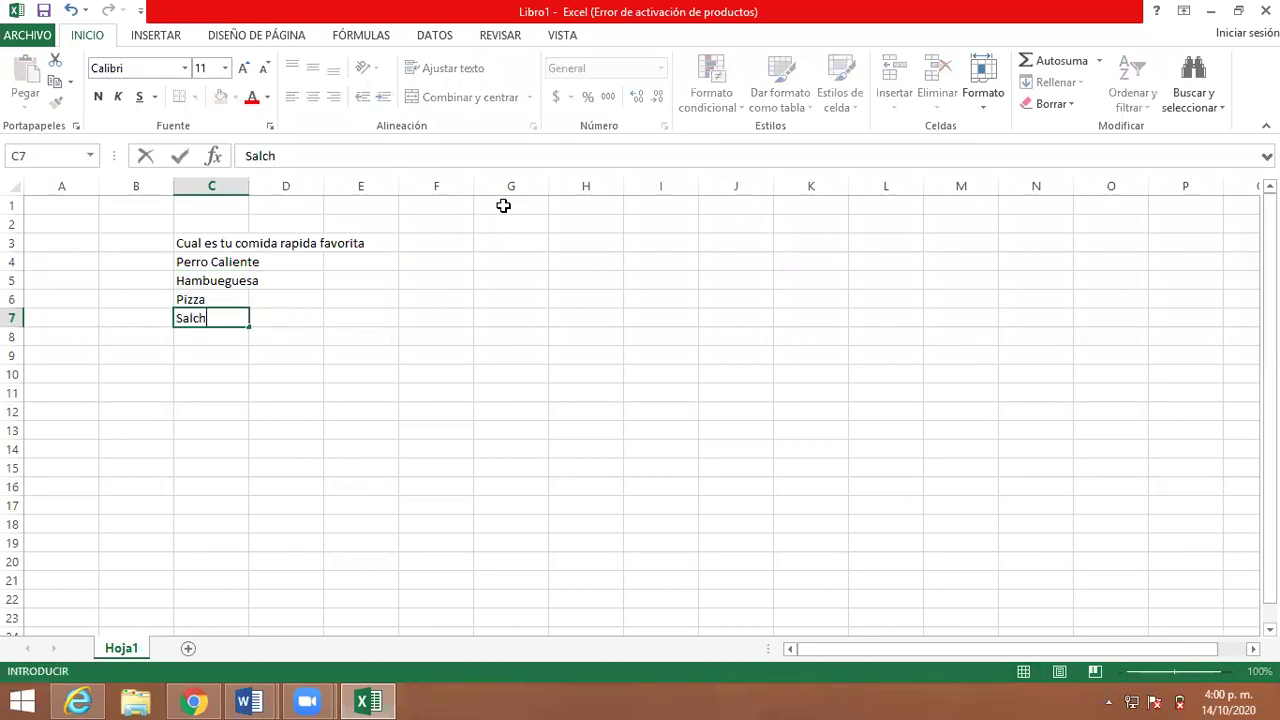
key("Right")
- Paste the copied screenshot of the Zoom poll results into the sheet and place it beside the food list
key("Up")
key("Up")
key("Up")
key("Right")
key("Right")
key("Right")
key("Right")
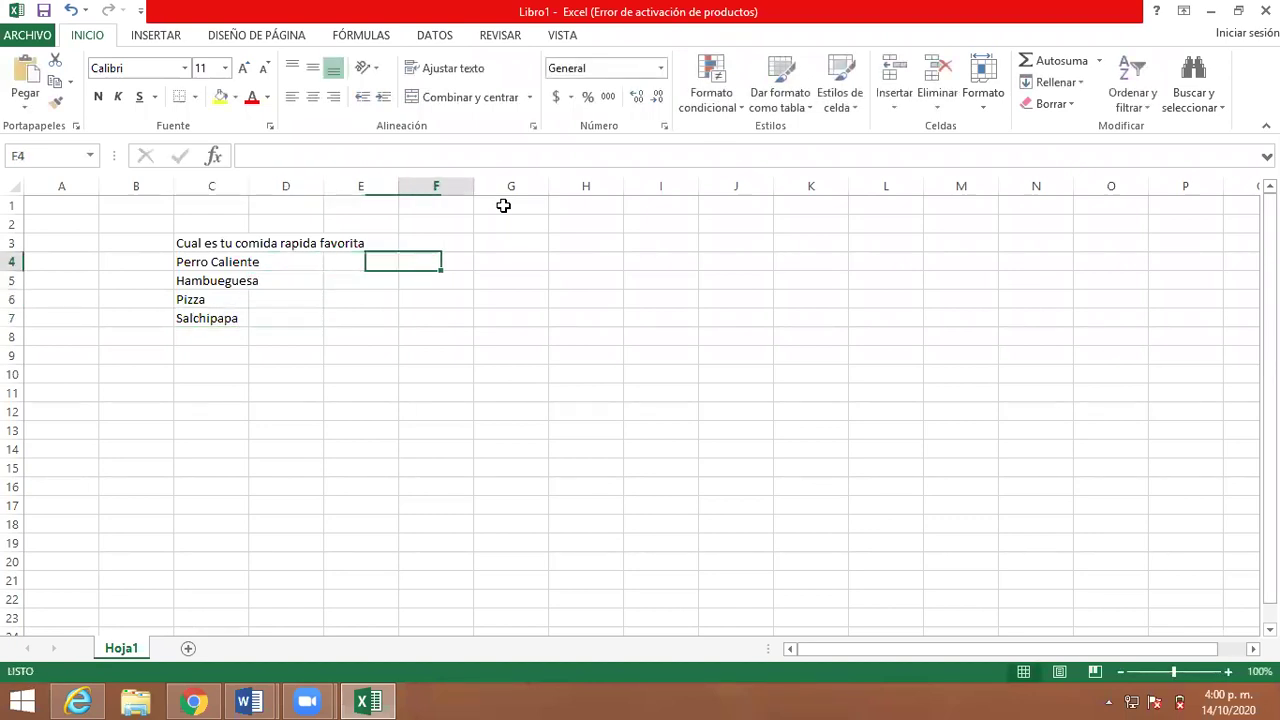
key("ctrl+v")
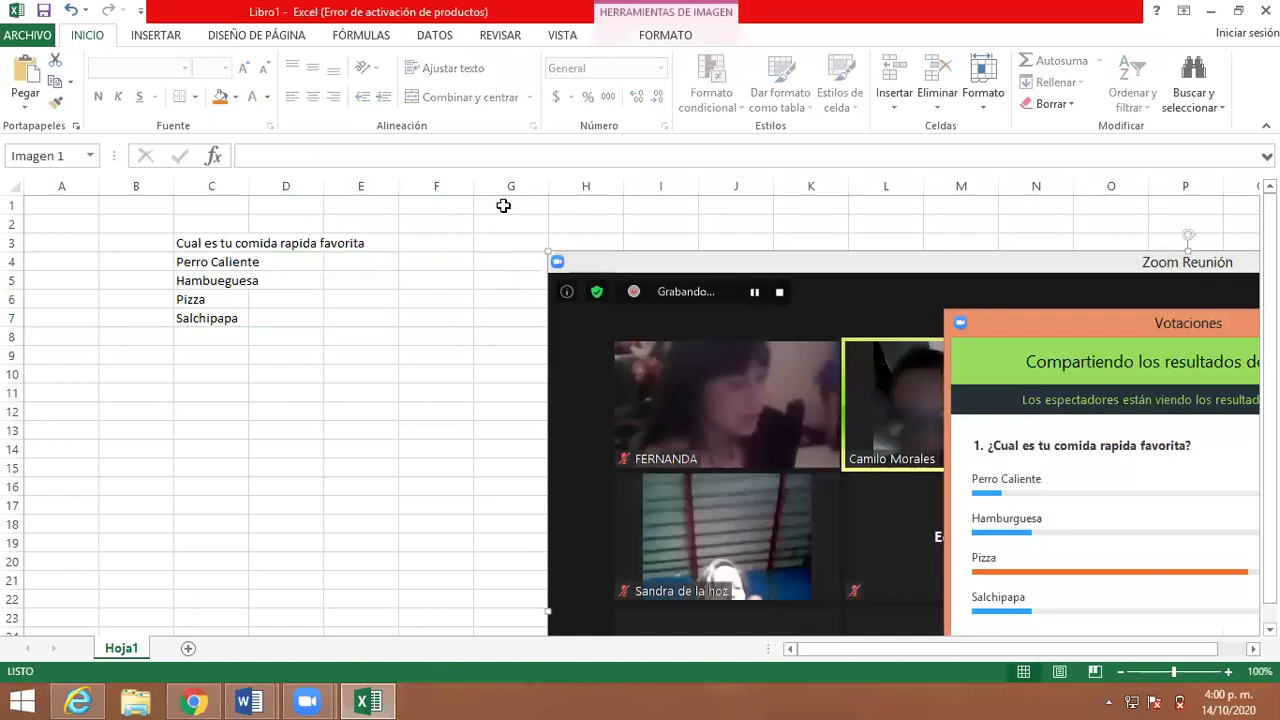
left_click_drag(787, 294, 632, 240)
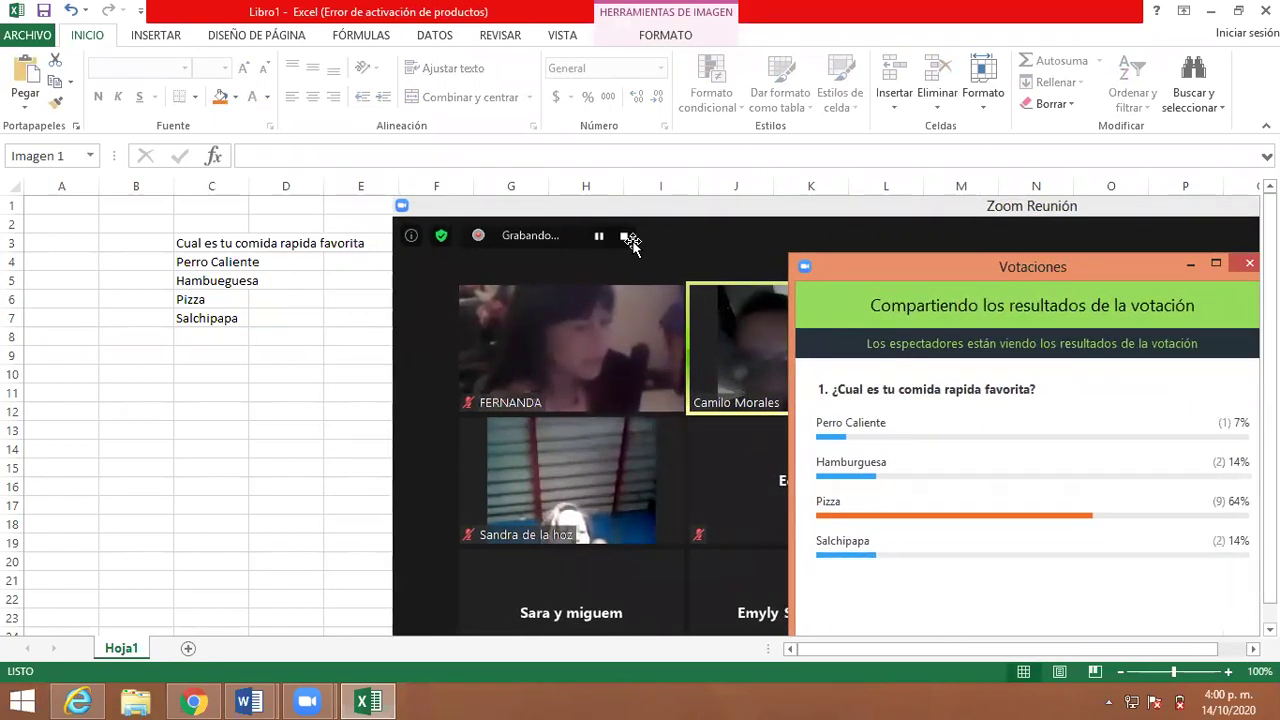
- Enter 1 in cell E4 as the vote count for Perro Caliente
left_click(337, 262)
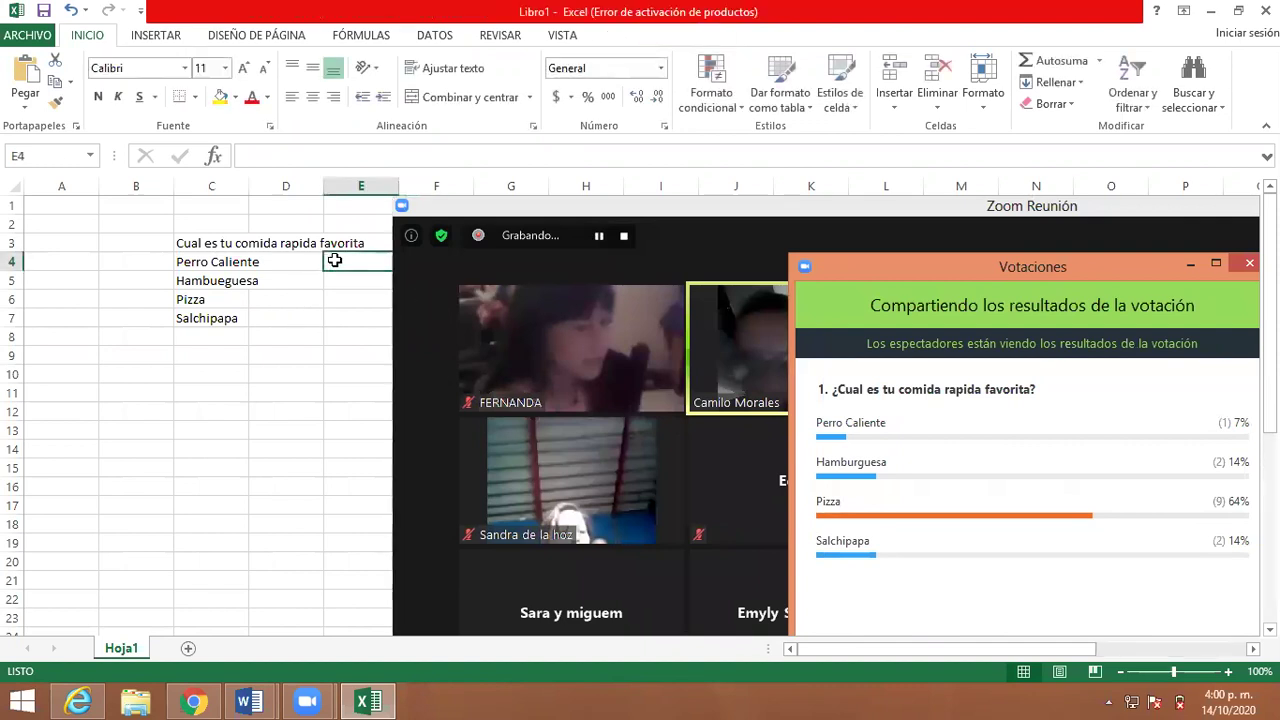
type("1")
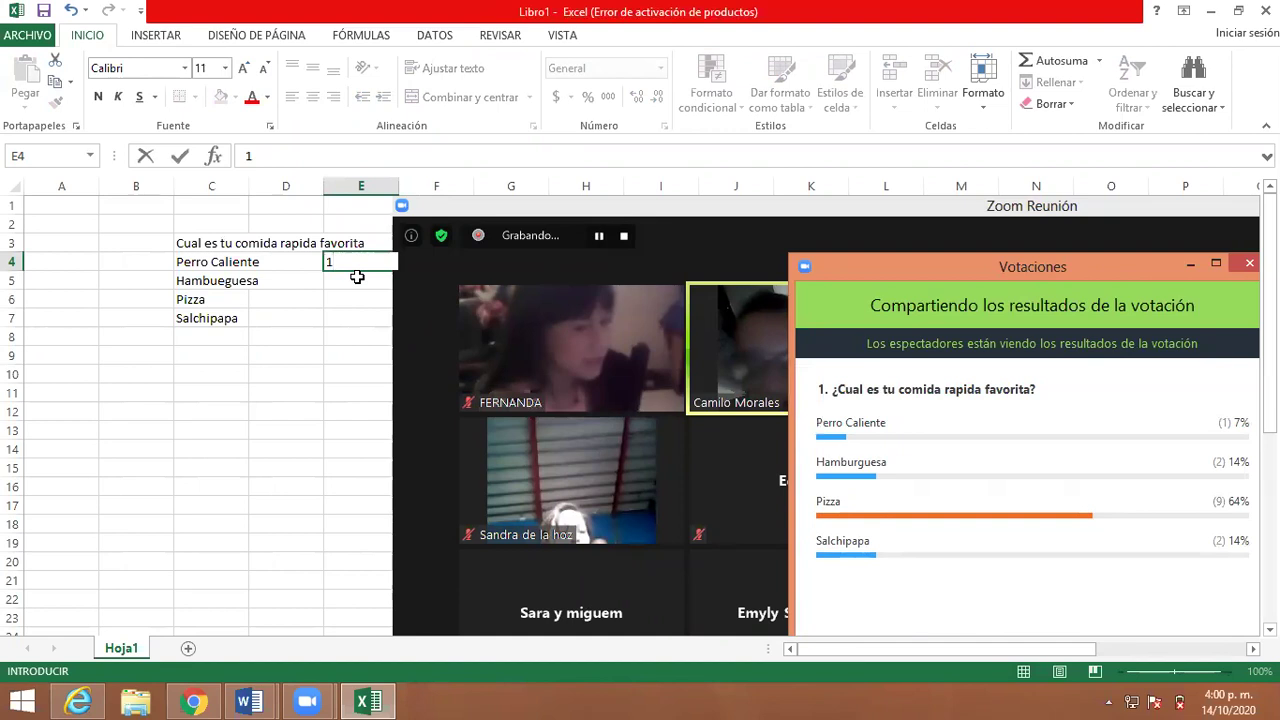
key("Return")
left_click_drag(432, 213, 318, 213)
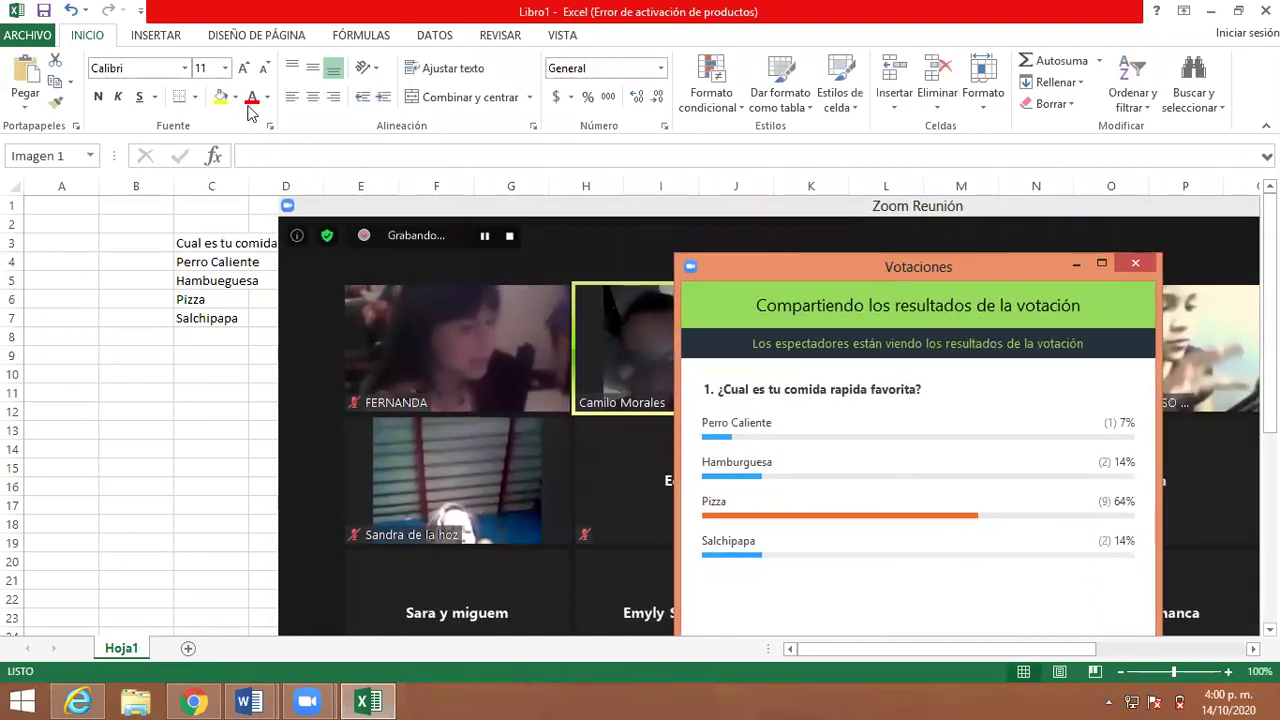
key("ctrl+z")
key("ctrl+z")
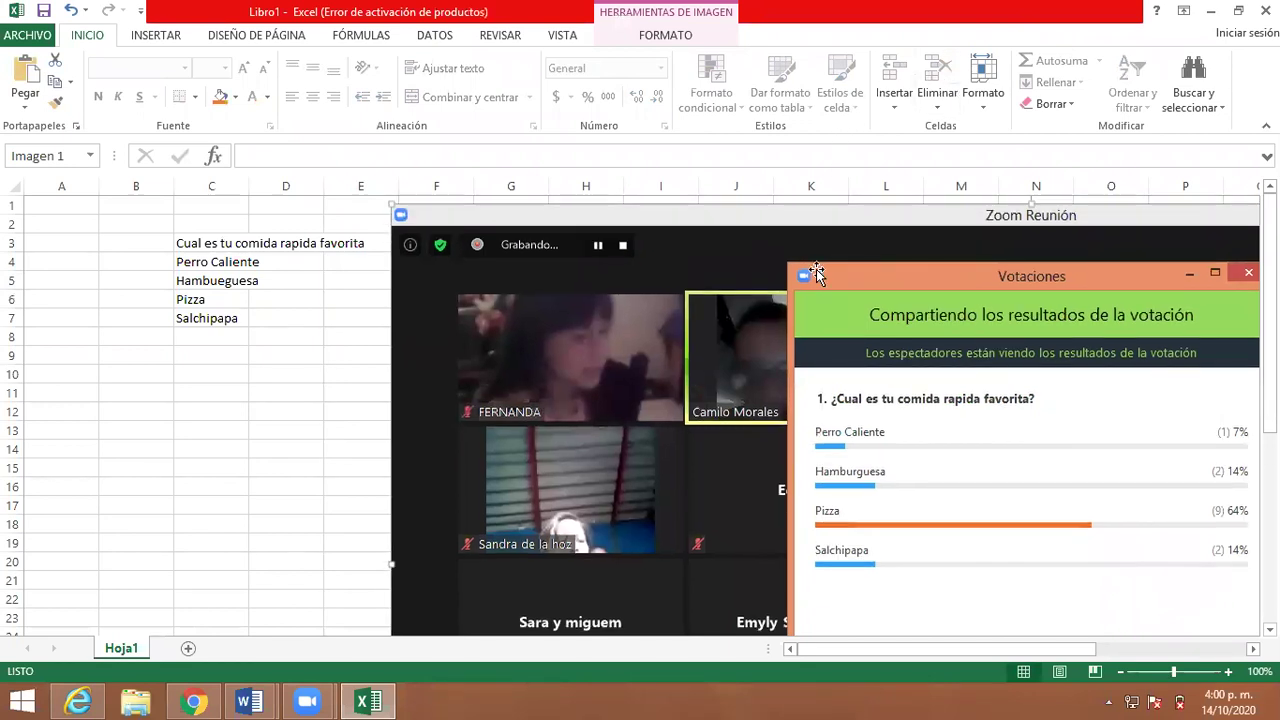
- Crop the left side of the poll screenshot to a width of about 25.71 cm and move it closer to column E
left_click(665, 38)
left_click(1065, 70)
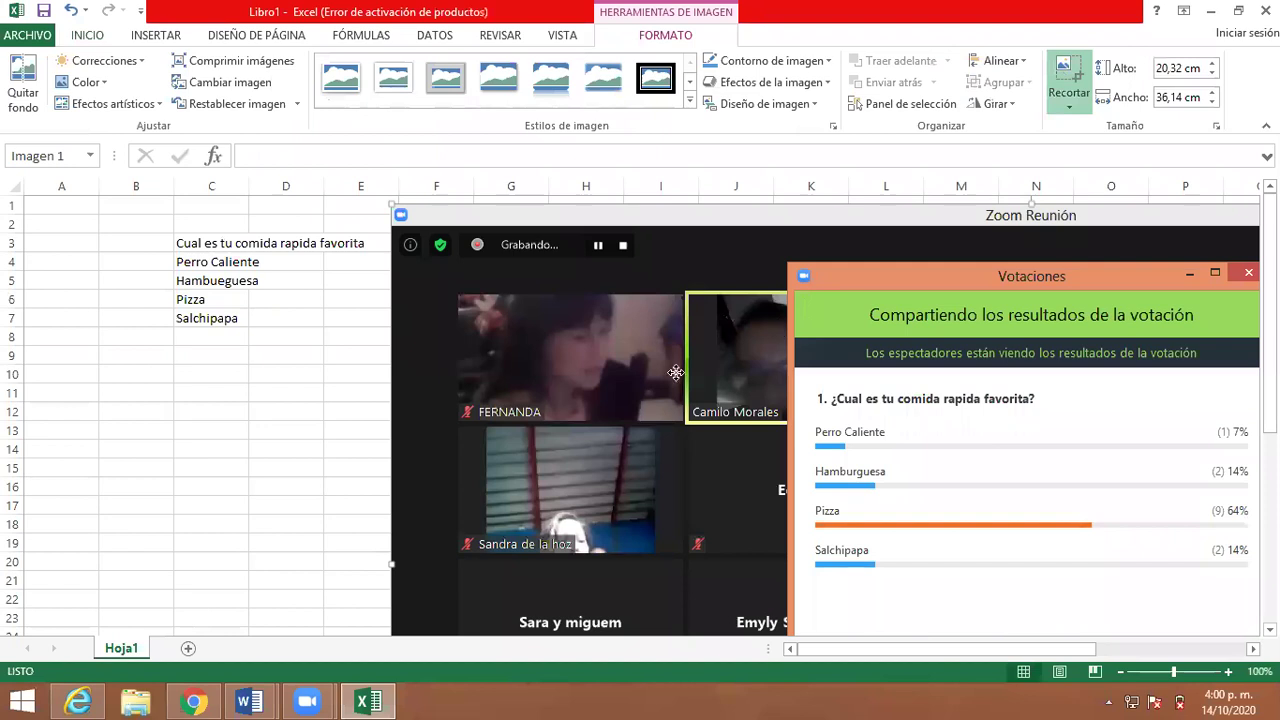
left_click_drag(392, 562, 762, 463)
left_click(345, 415)
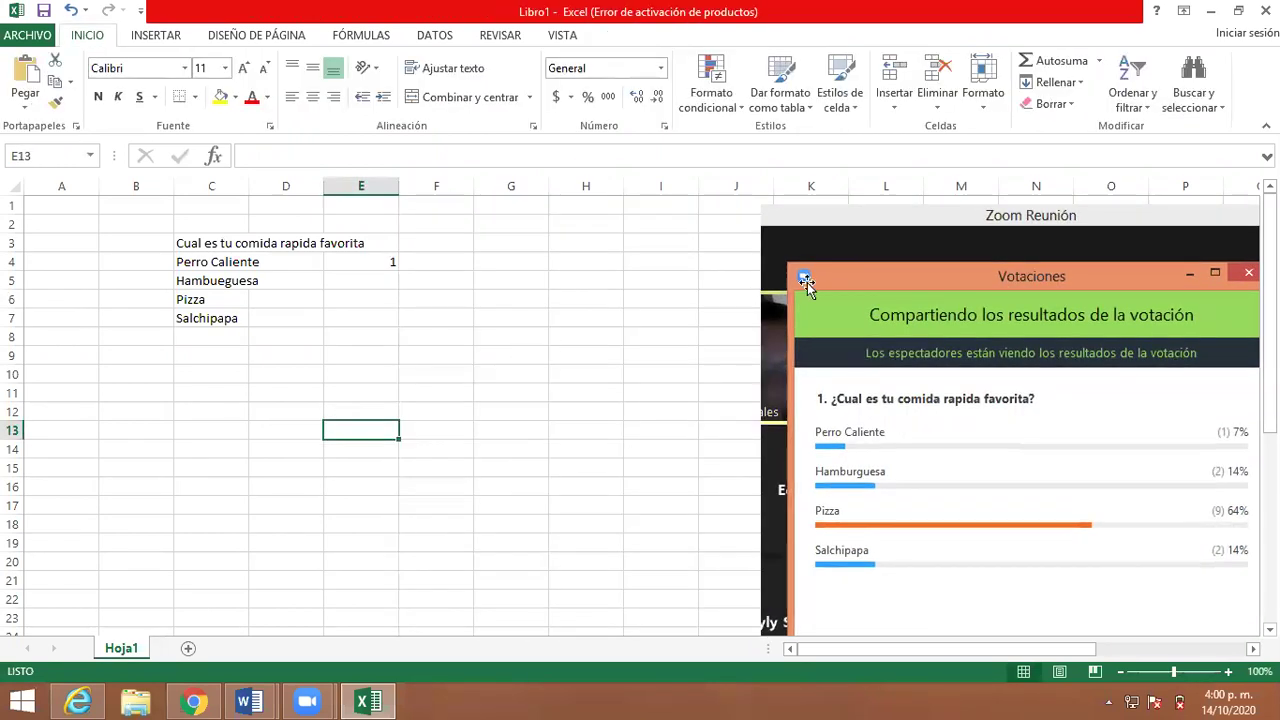
left_click_drag(847, 259, 697, 222)
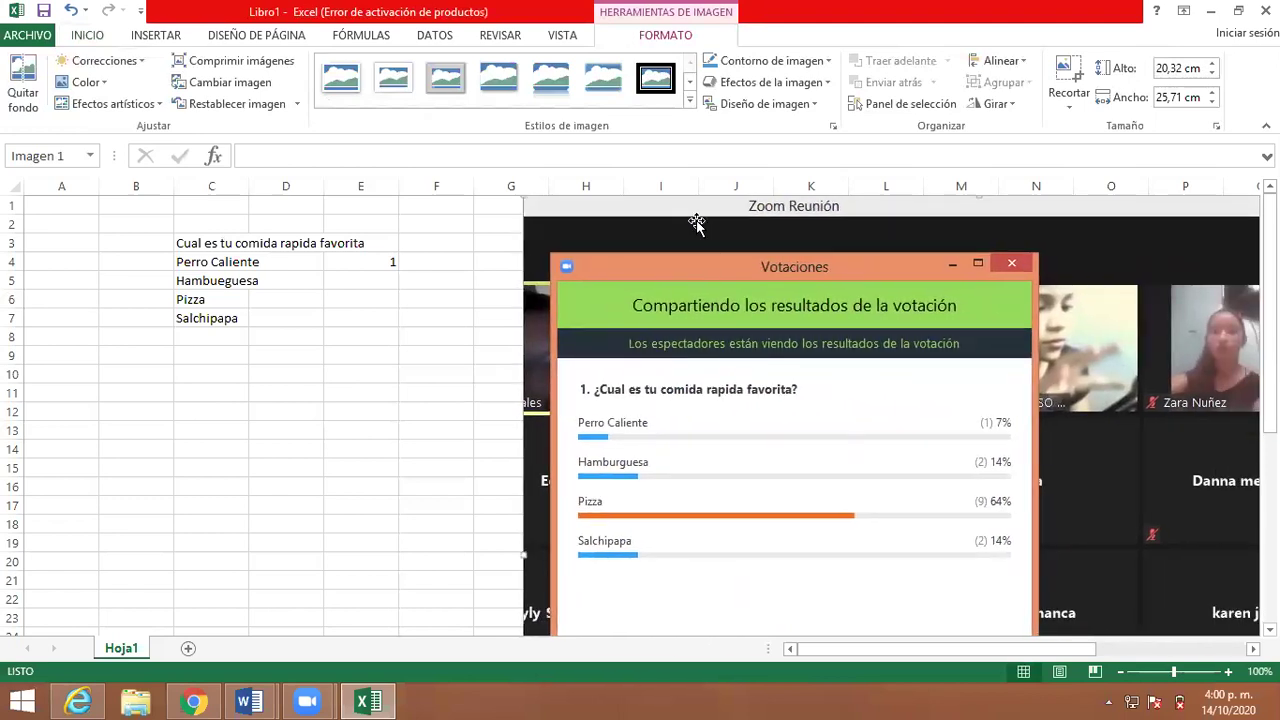
- Enter the vote counts 2, 9 and 2 in cells E5 to E7 and delete the poll screenshot
left_click(367, 280)
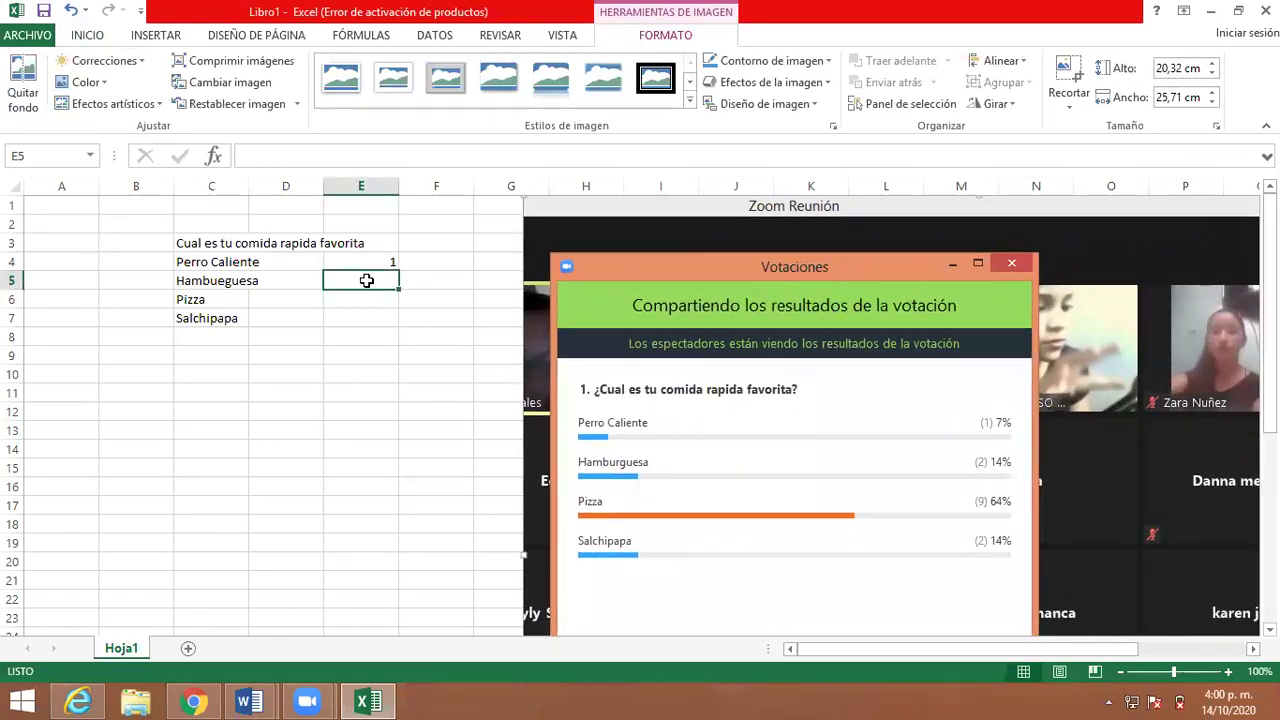
type("2")
left_click(372, 298)
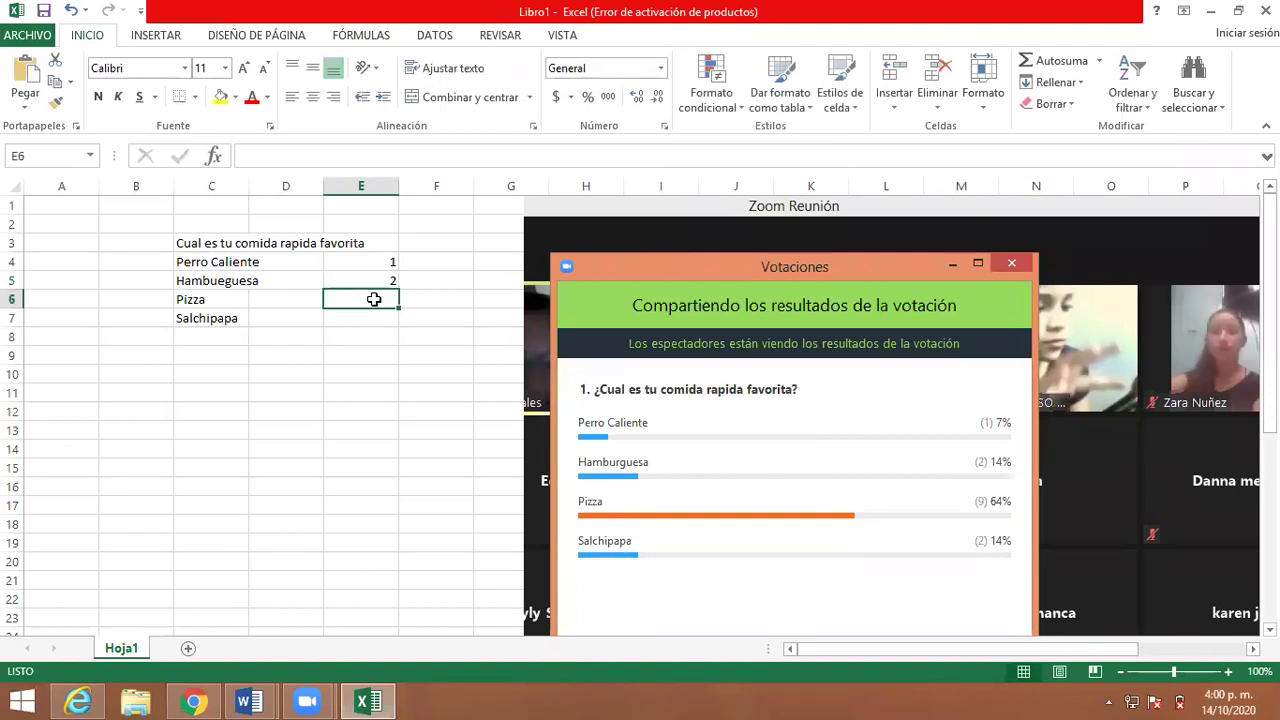
type("9")
left_click(367, 325)
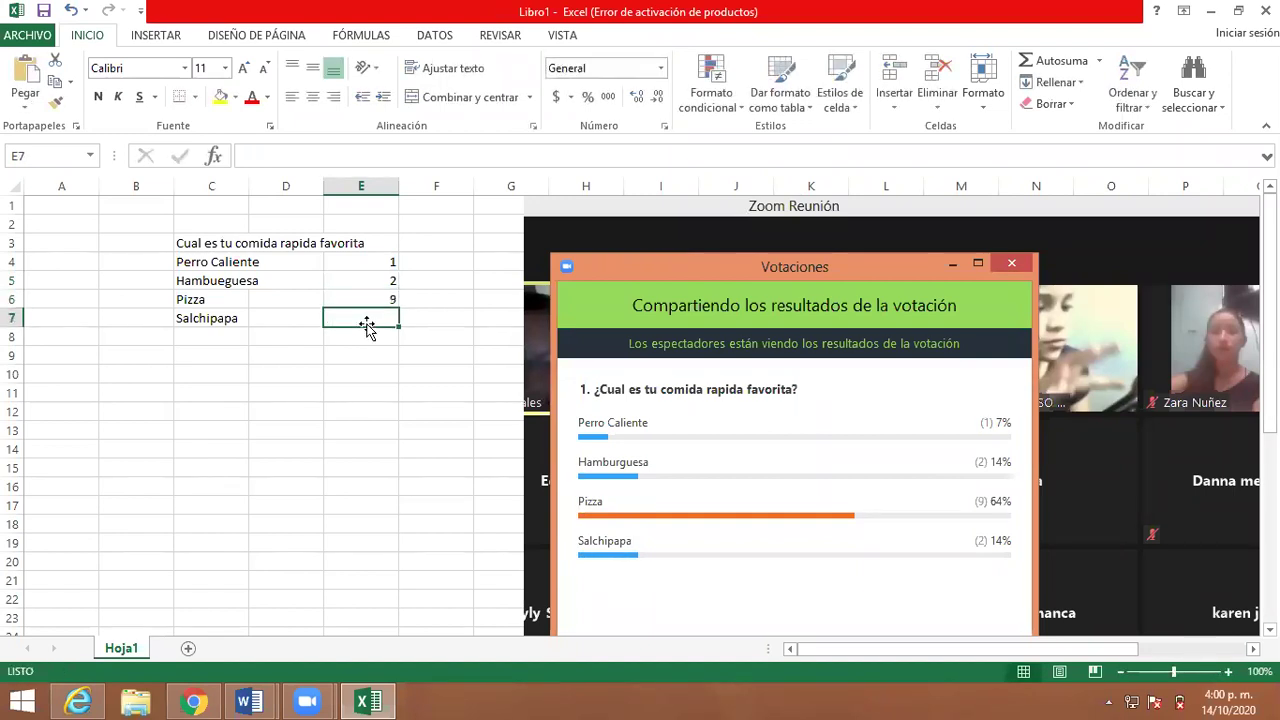
type("2")
left_click(370, 353)
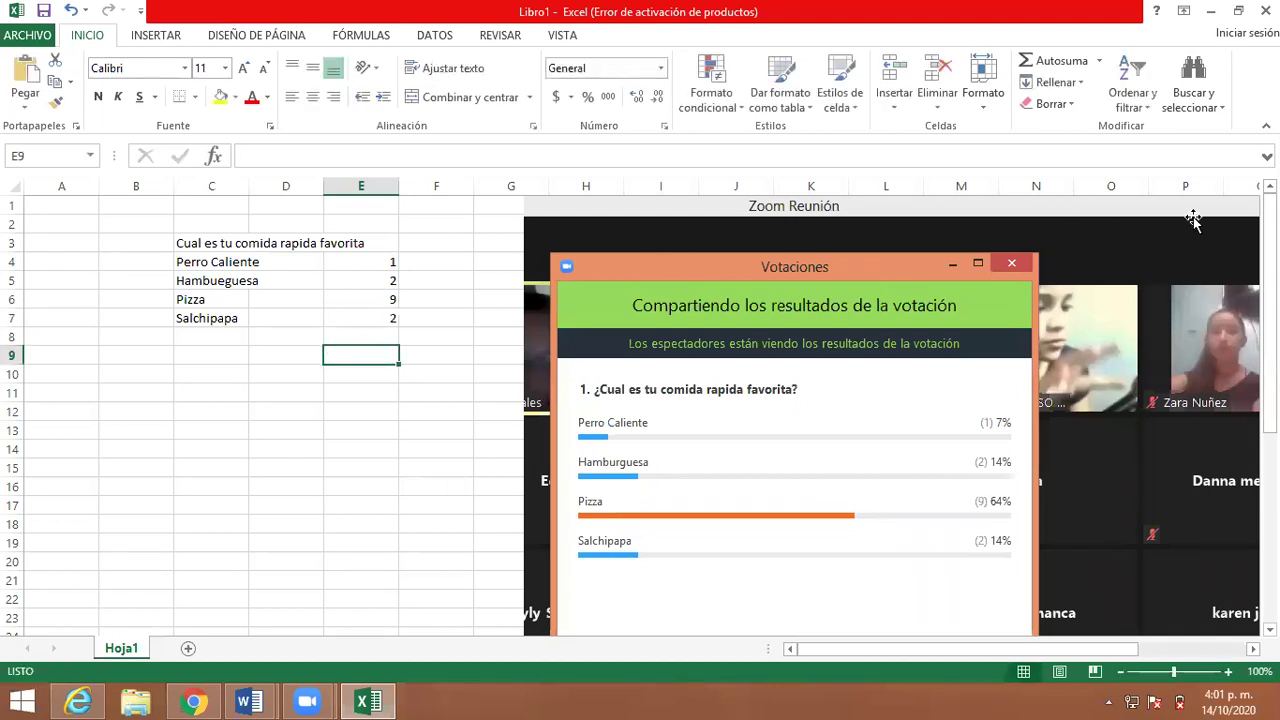
left_click(1156, 230)
key("Delete")
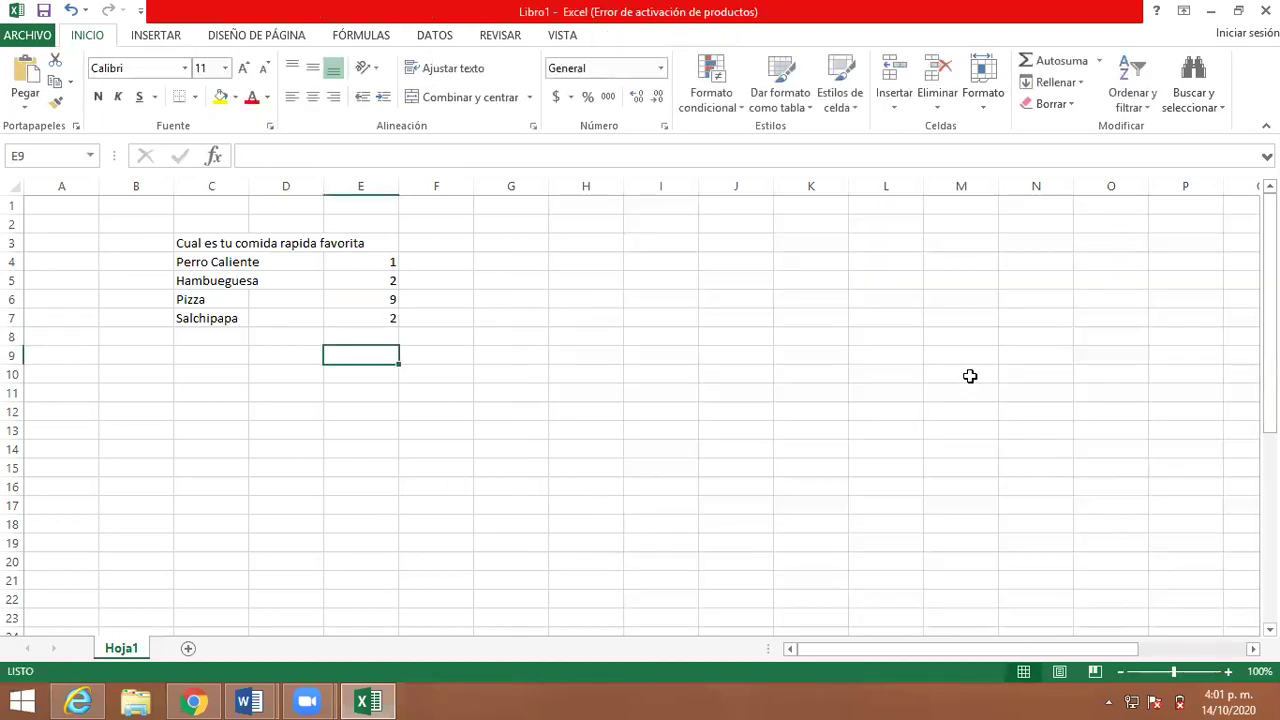
- Label cell C8 "total" below the food options and select cell E8 beside it
left_click(196, 342)
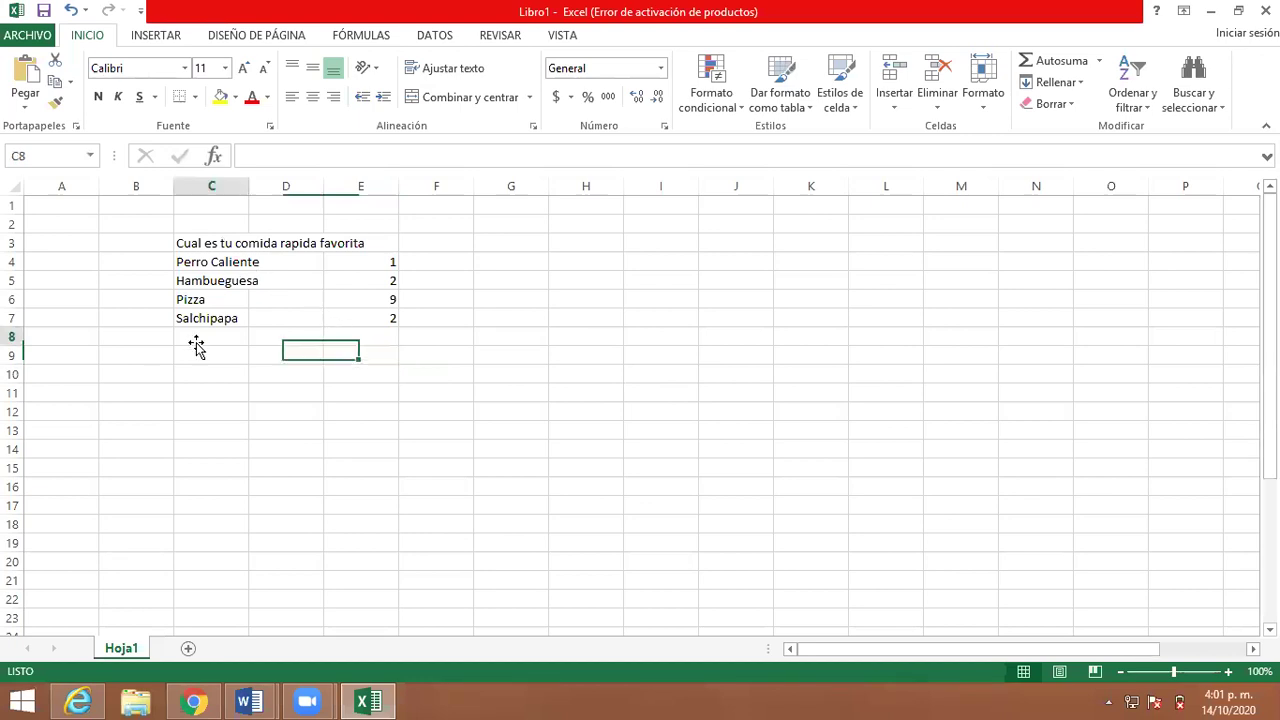
double_click(196, 342)
type("tota")
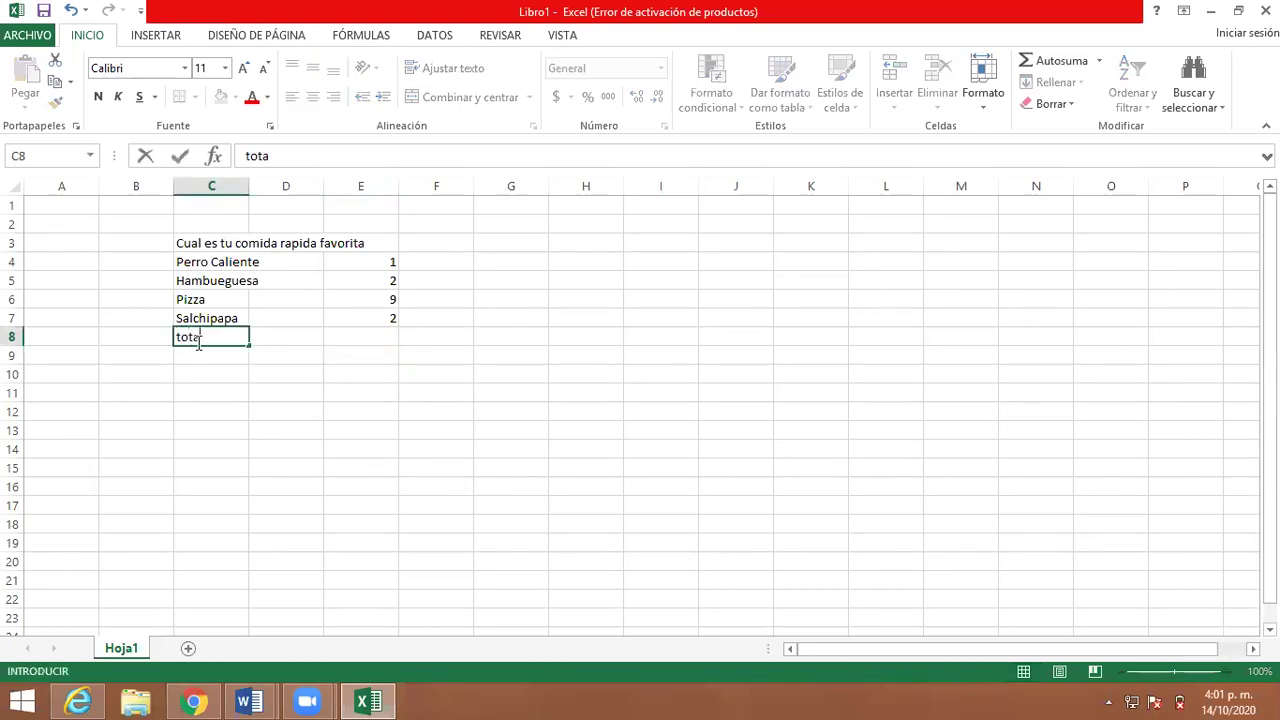
key("Tab")
key("Tab")
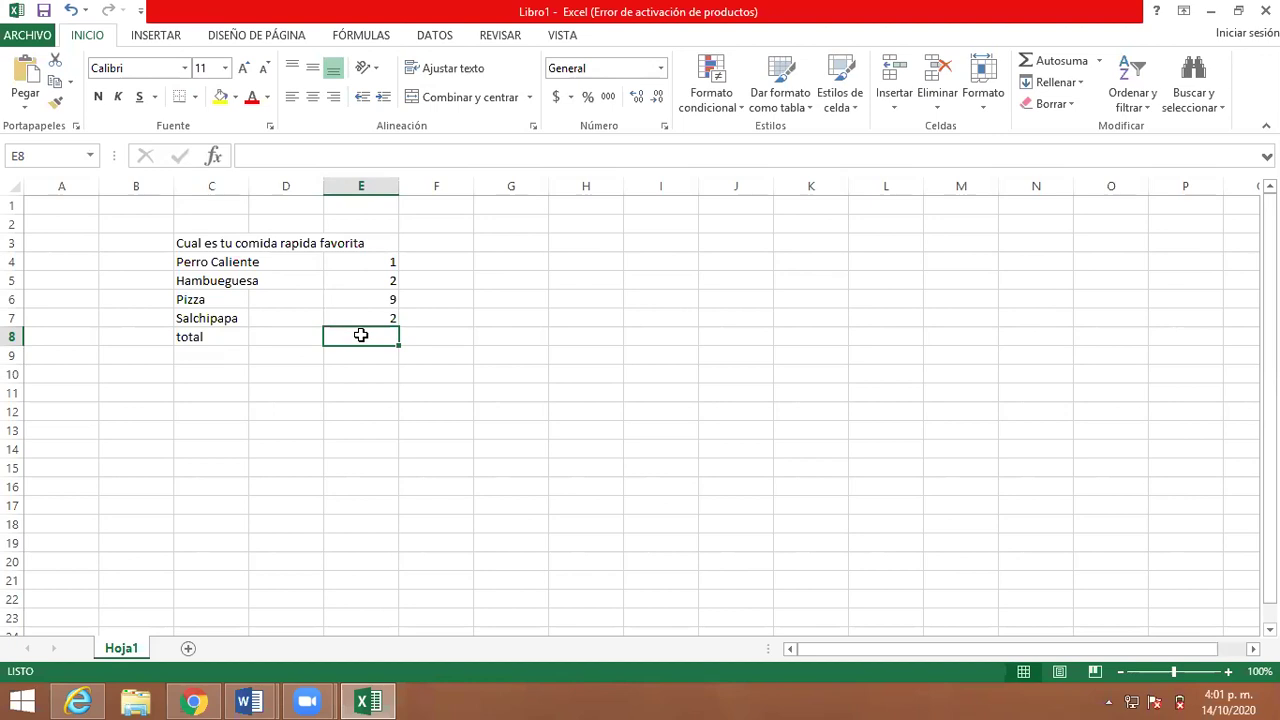
- Correct the Hambueguesa vote count in cell E5 to 3 and finally to 4
left_click(374, 283)
type("3")
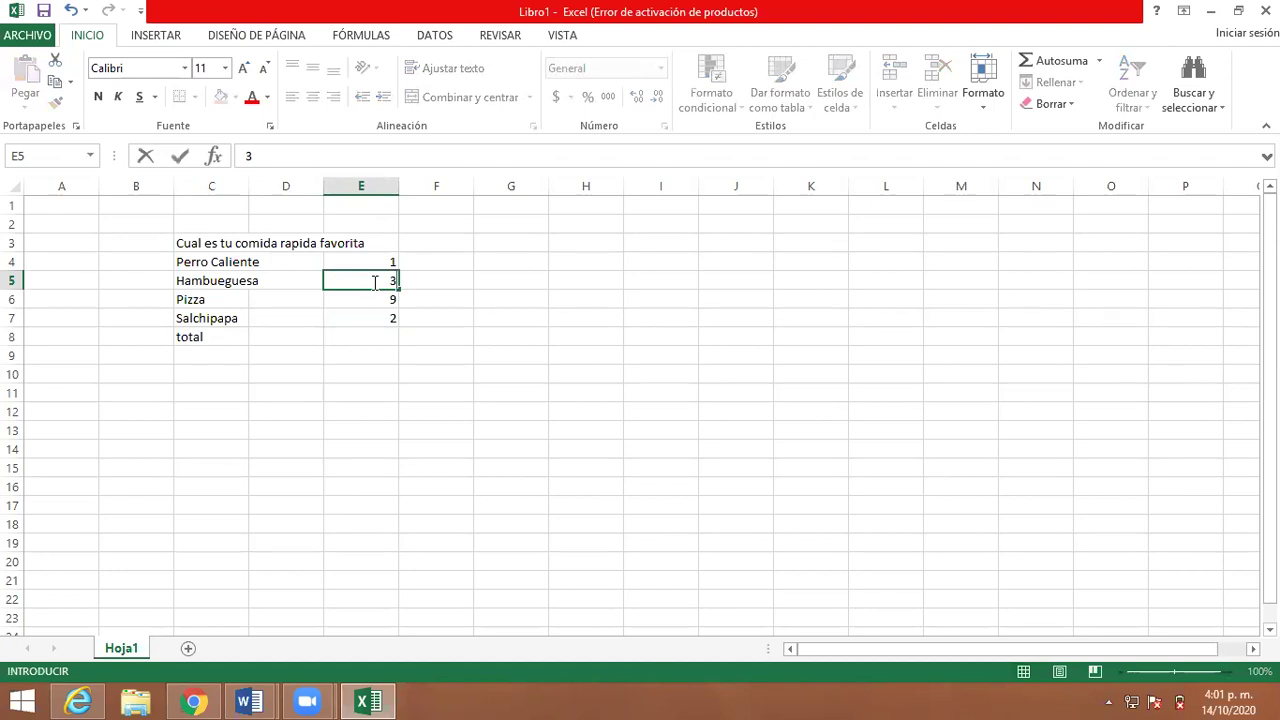
key("Return")
left_click(375, 282)
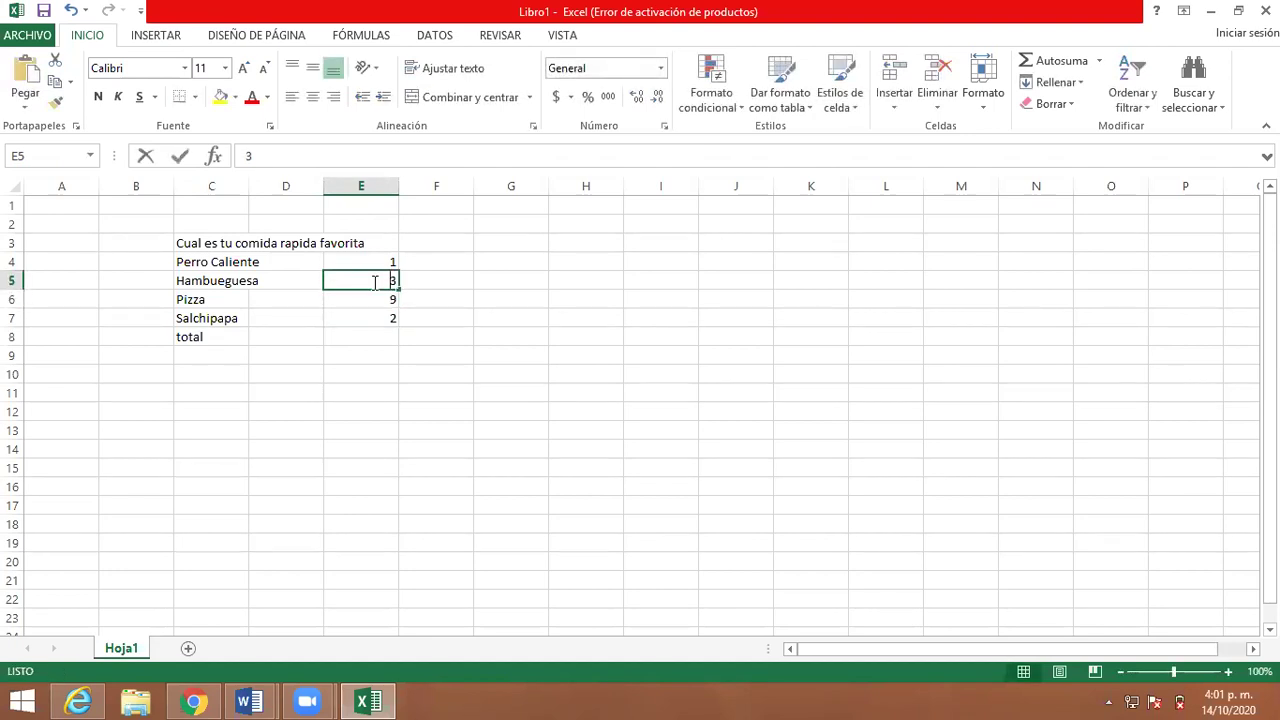
type("4")
key("Return")
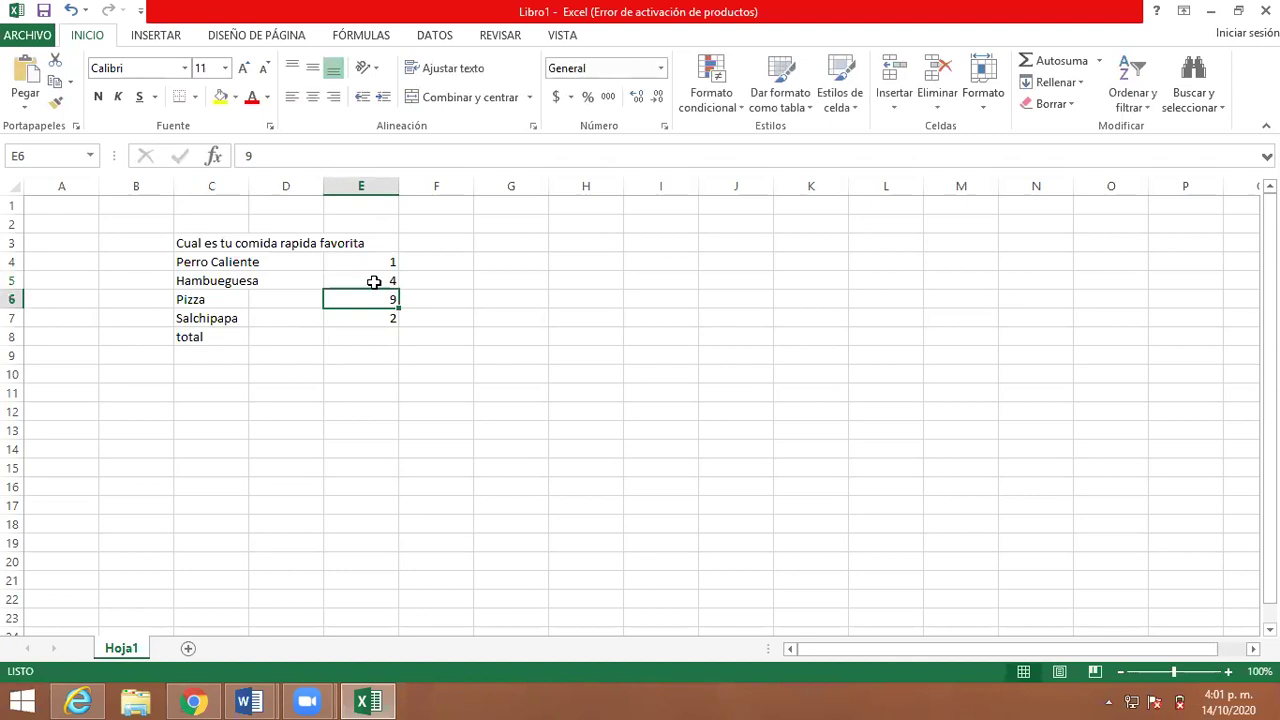
- Total the votes in cell E8 with the formula =E4+E5+E6+E7
key("Down")
key("Down")
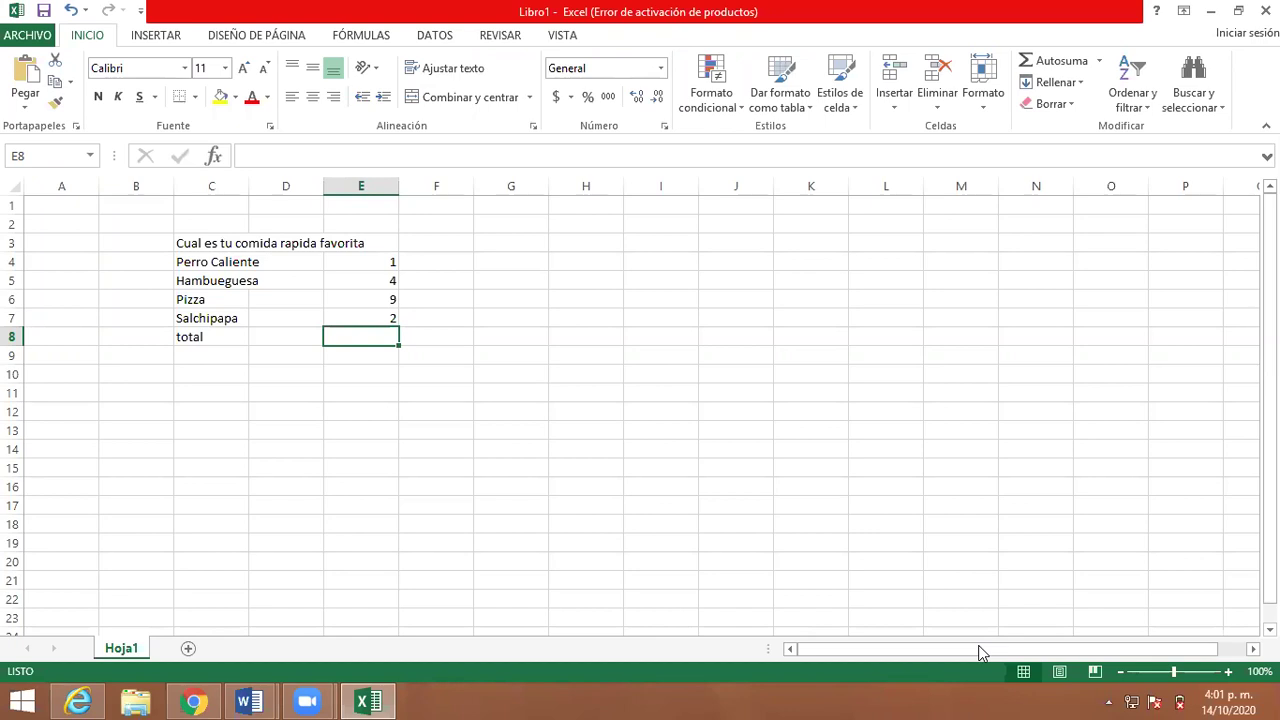
left_click(534, 506)
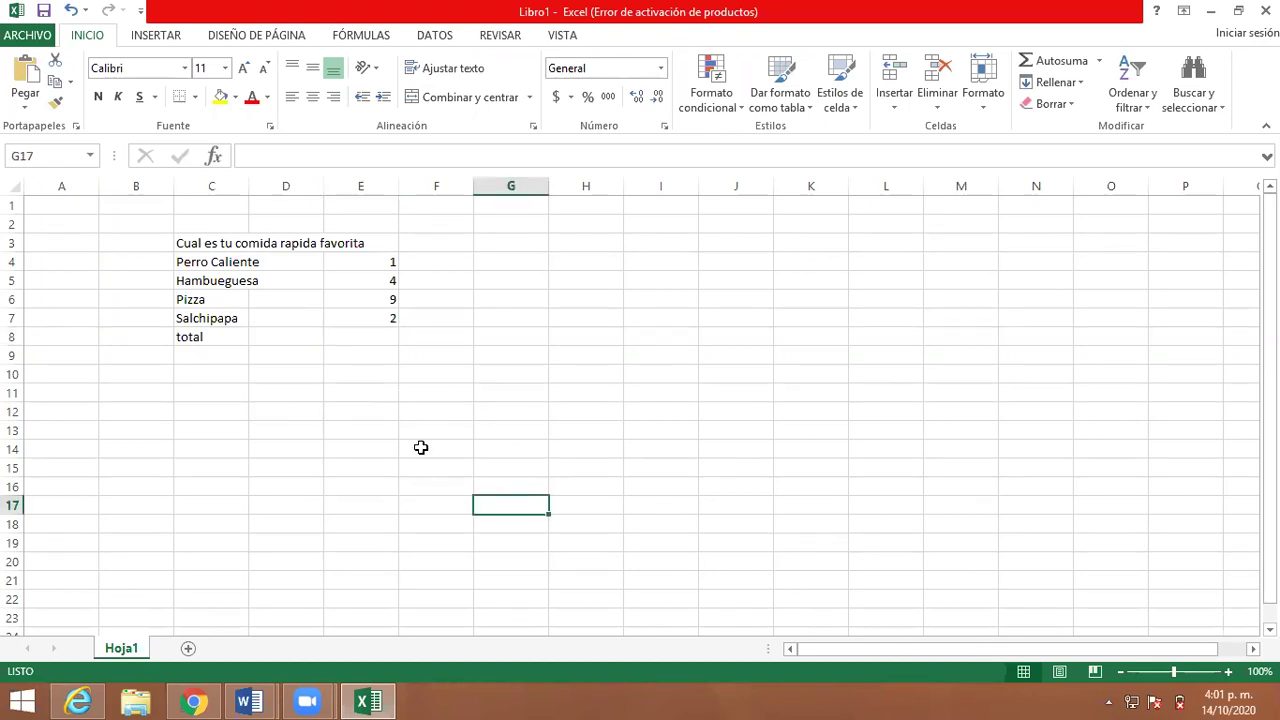
left_click(366, 340)
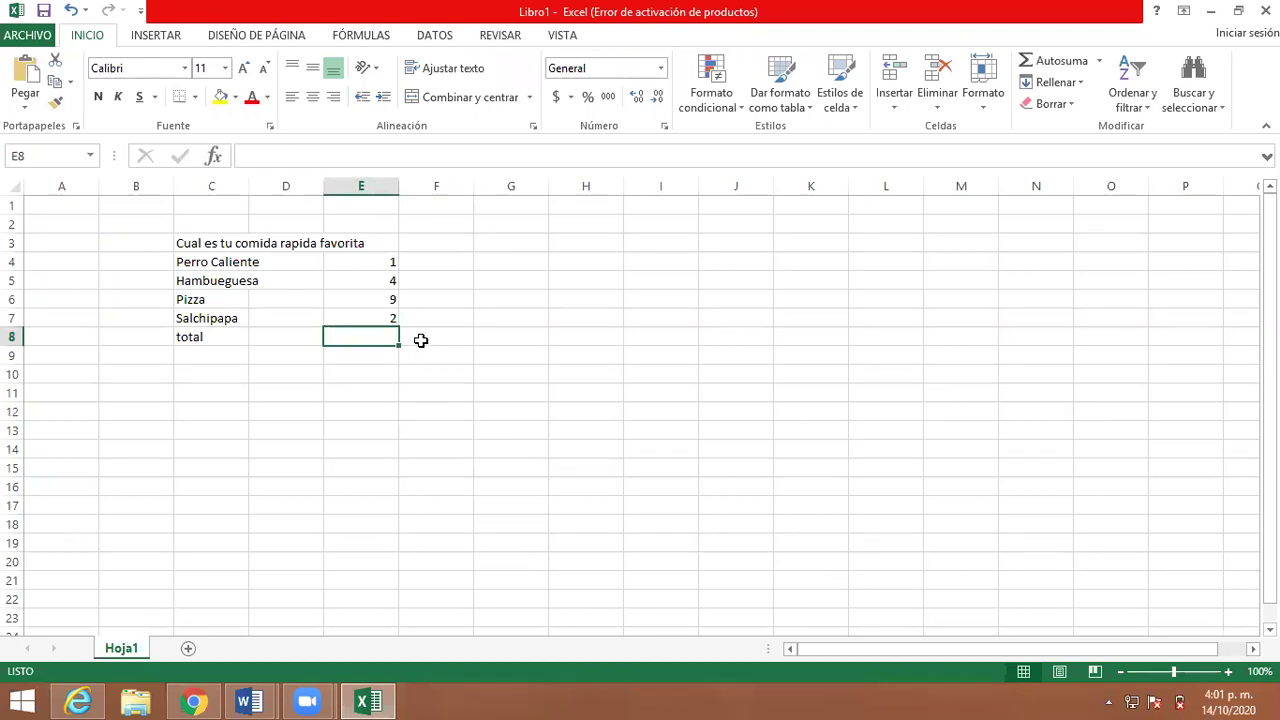
type("=")
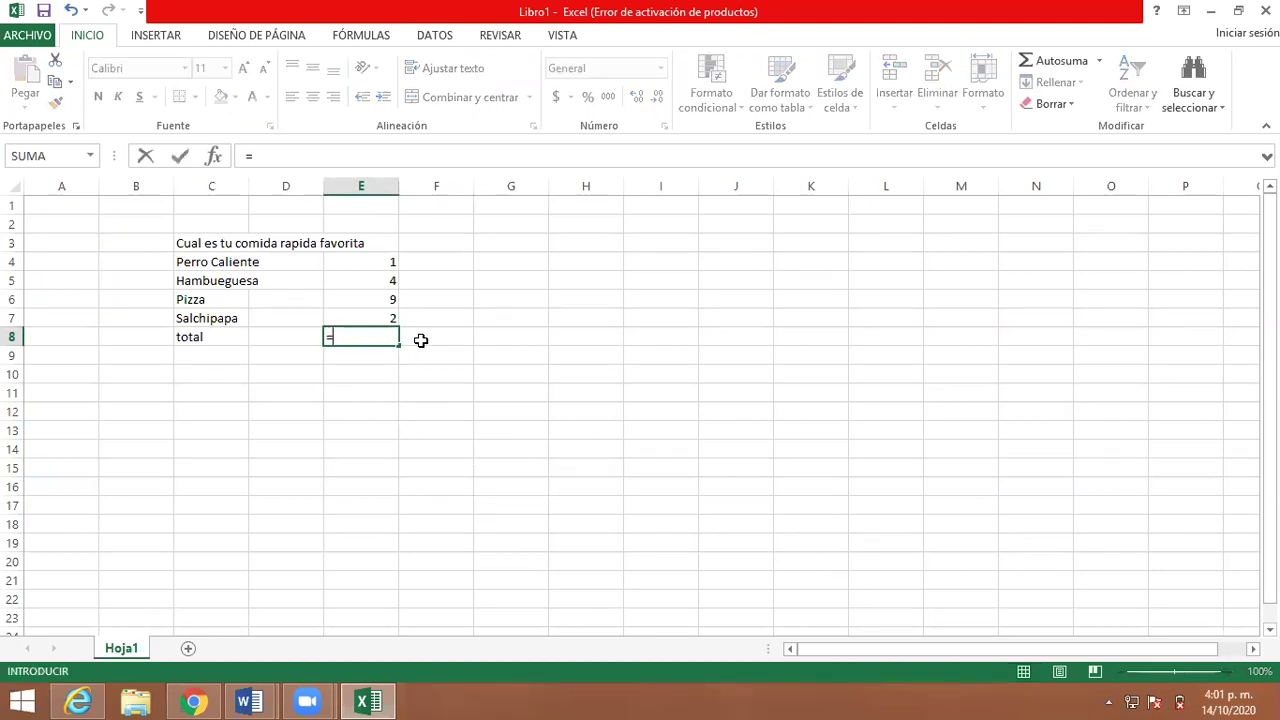
left_click(386, 264)
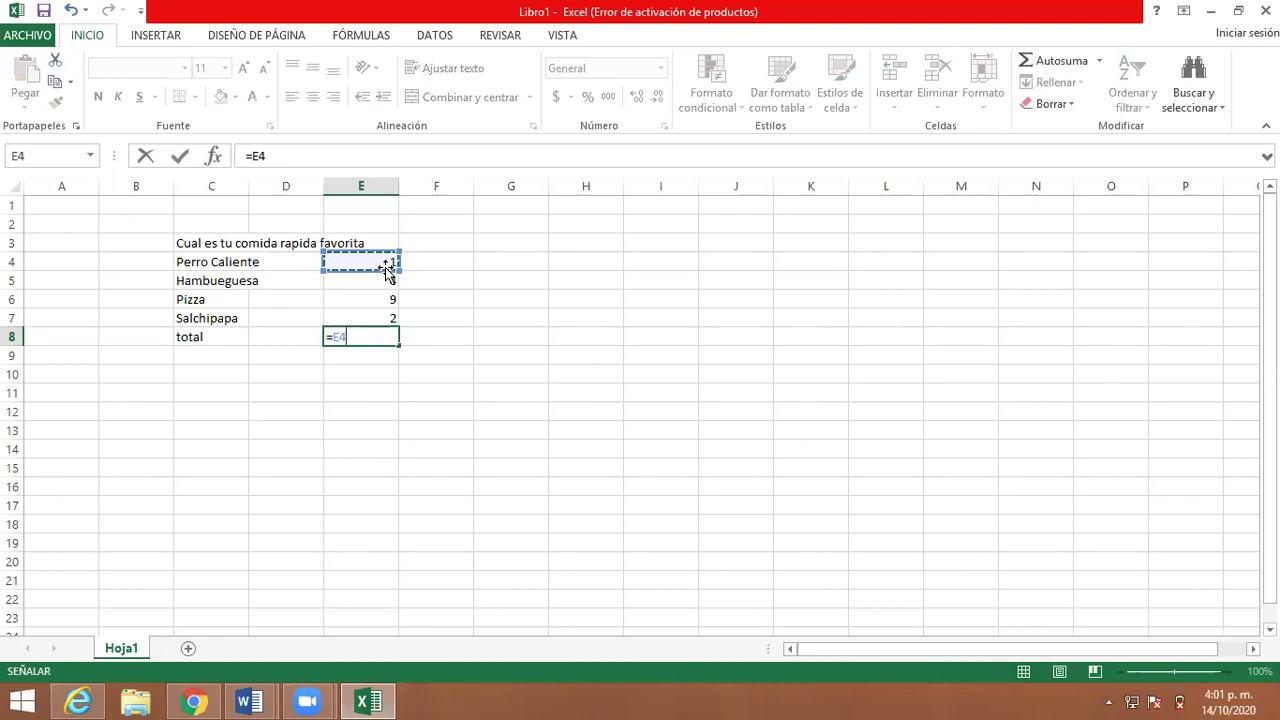
type("+")
left_click(375, 282)
type("+")
left_click(372, 298)
type("+")
left_click(378, 318)
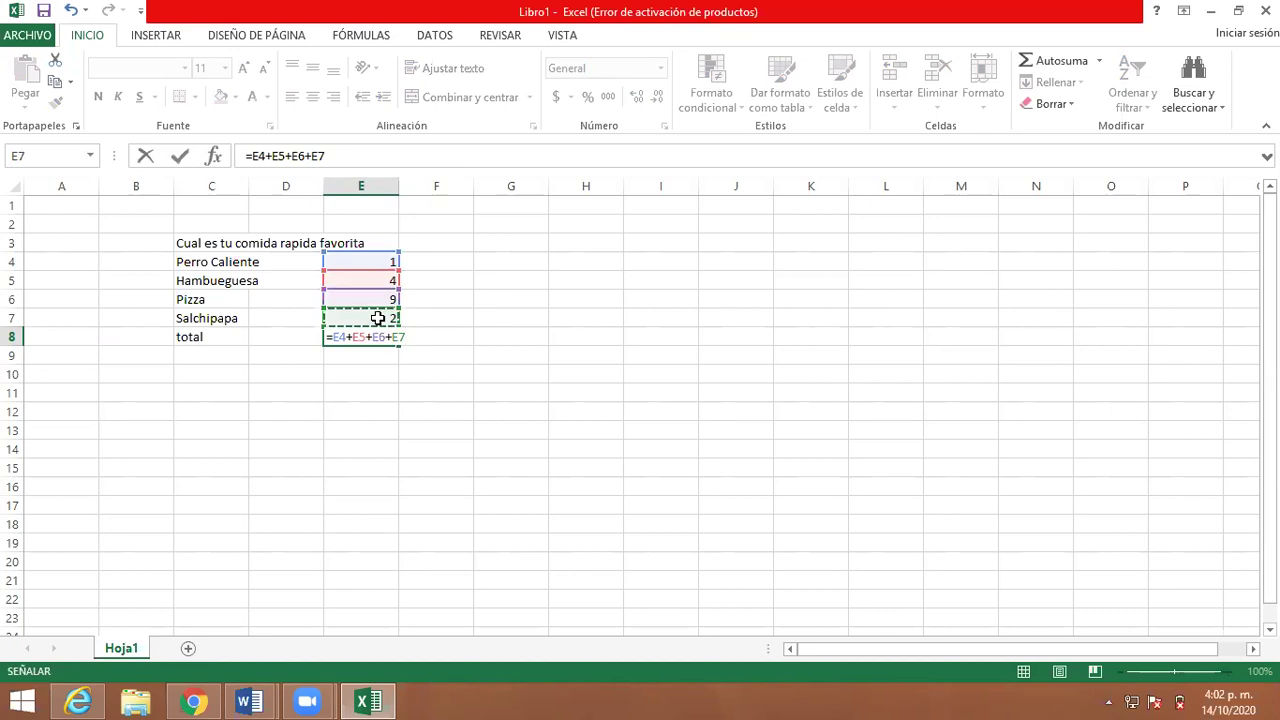
key("Return")
left_click(380, 337)
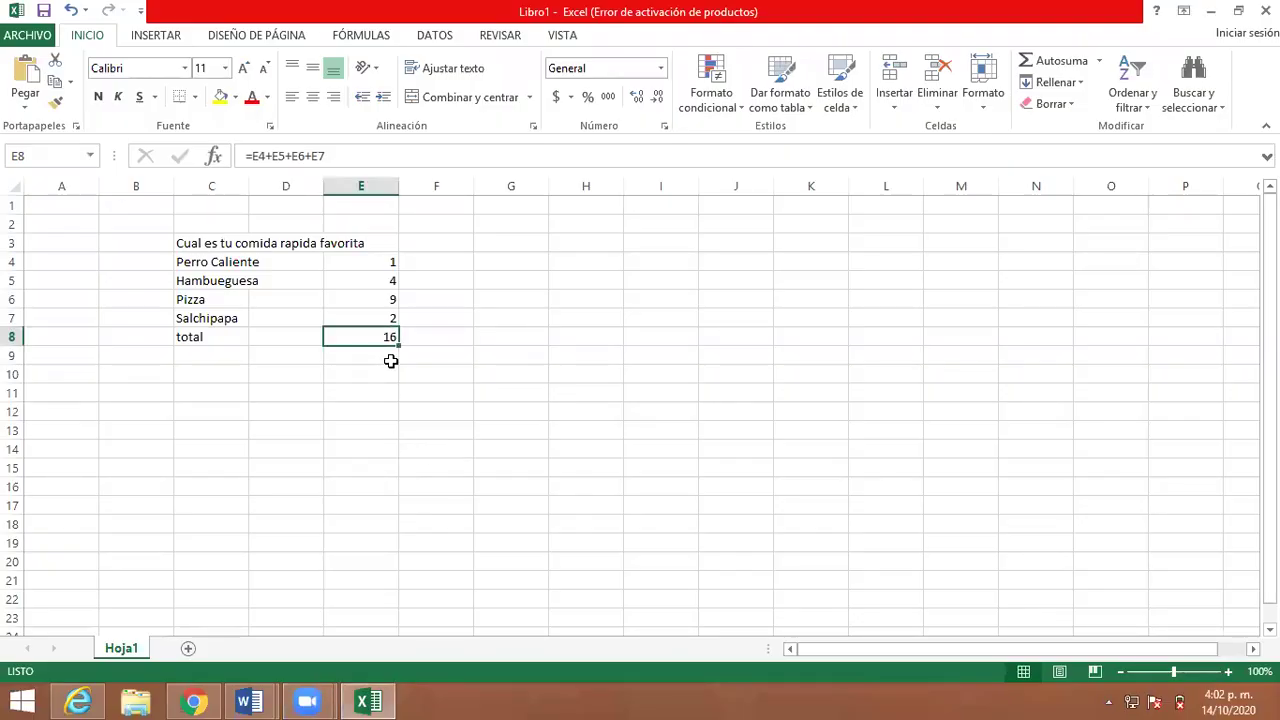
- Set the Pizza vote count in cell E6 to 10
left_click(387, 321)
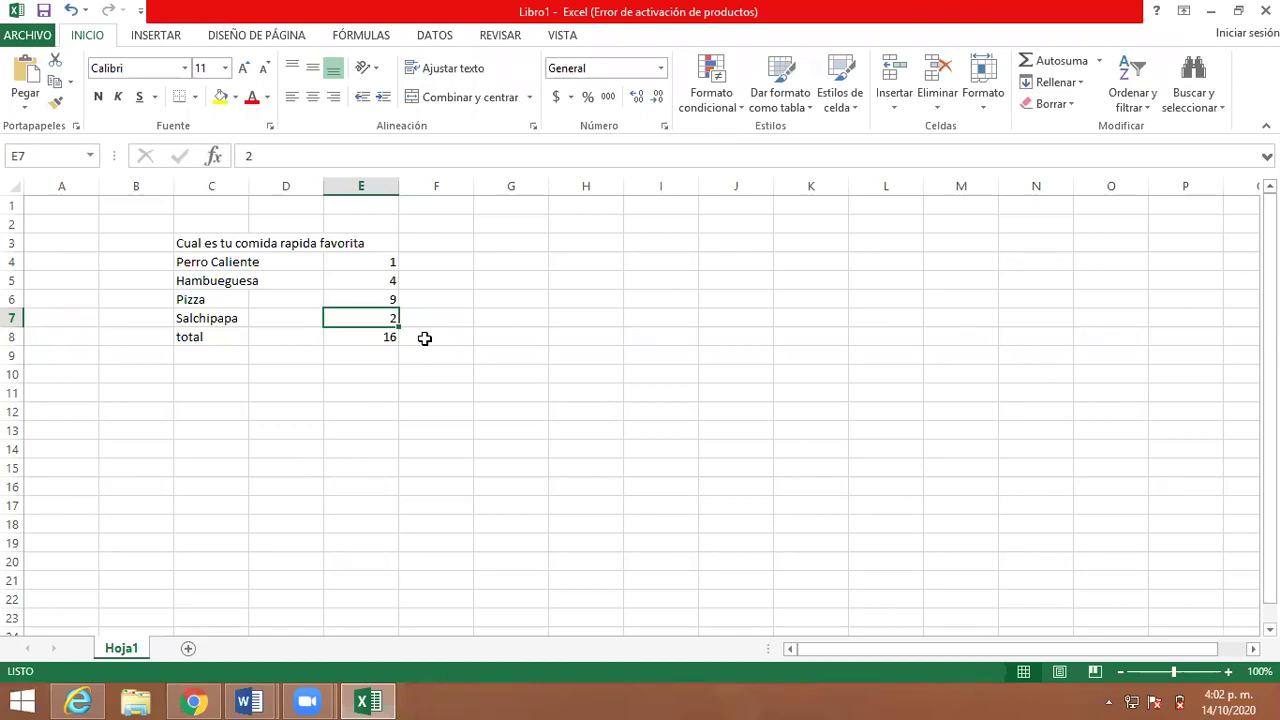
key("Up")
key("Up")
key("Up")
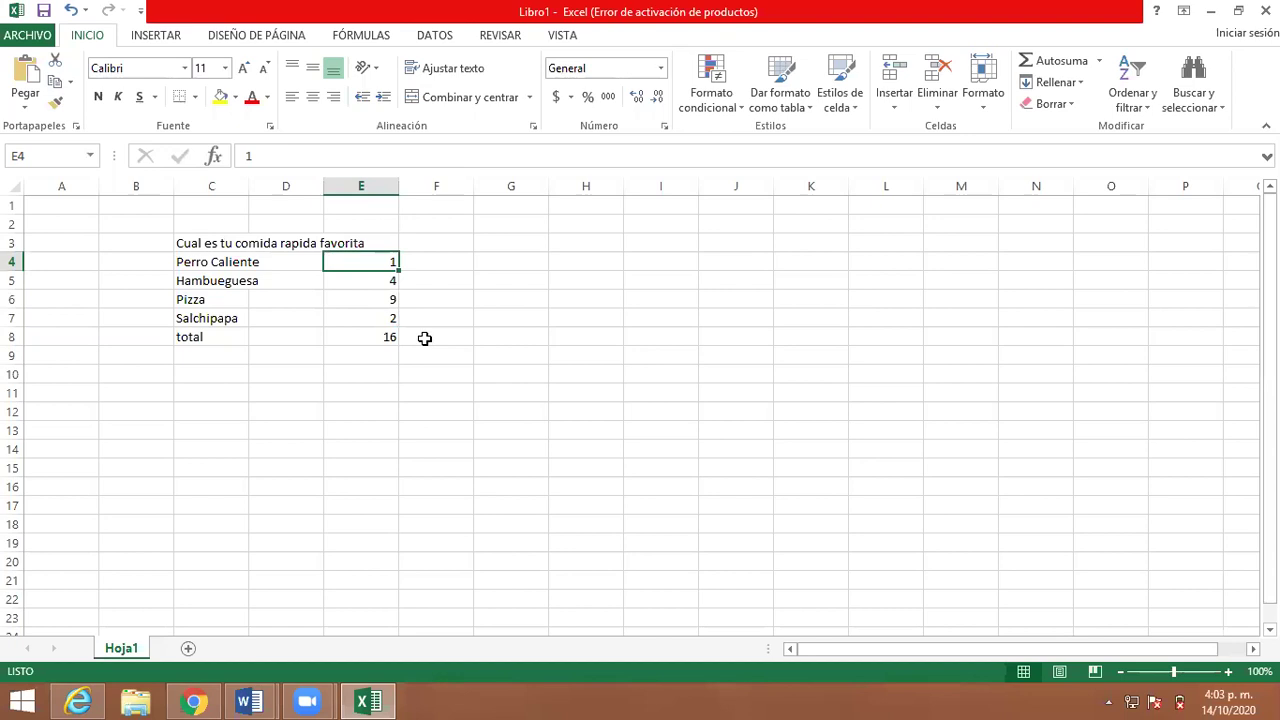
key("Down")
key("Down")
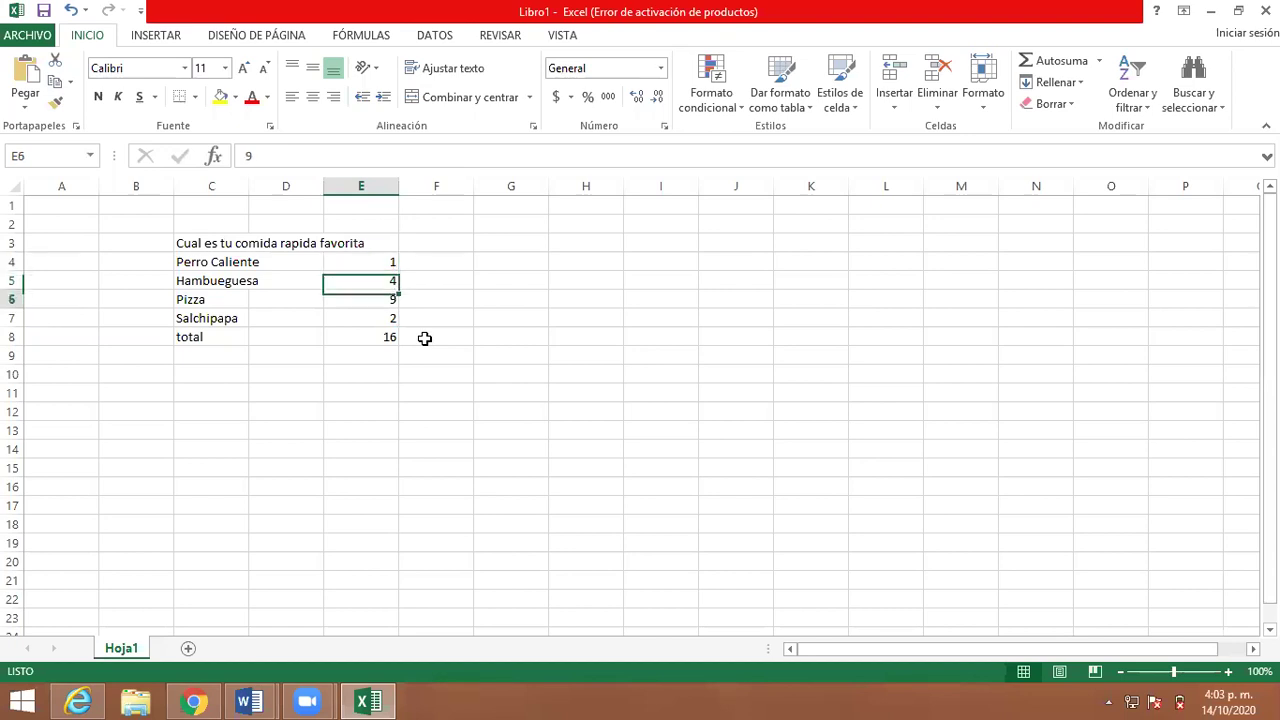
type("10")
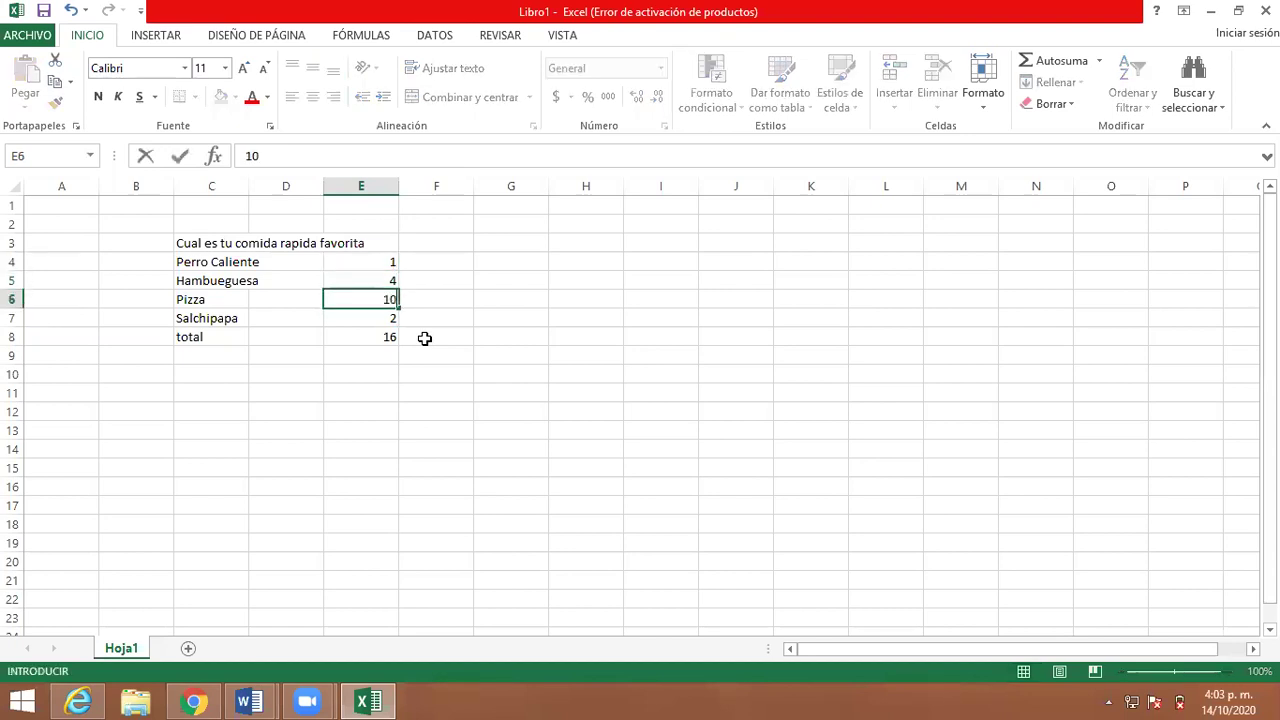
key("Up")
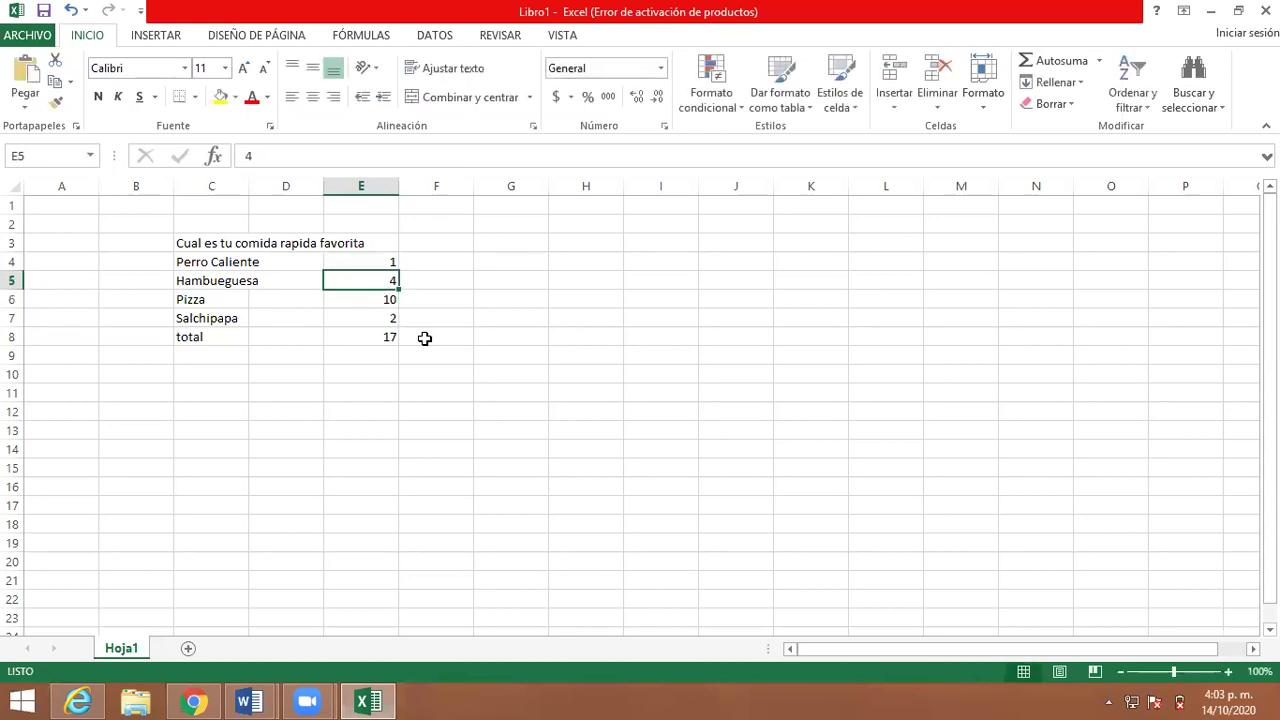
- Correct the spelling in cell C5 to "Hamburguesa" and widen column C to fit the food names
key("Left")
key("Left")
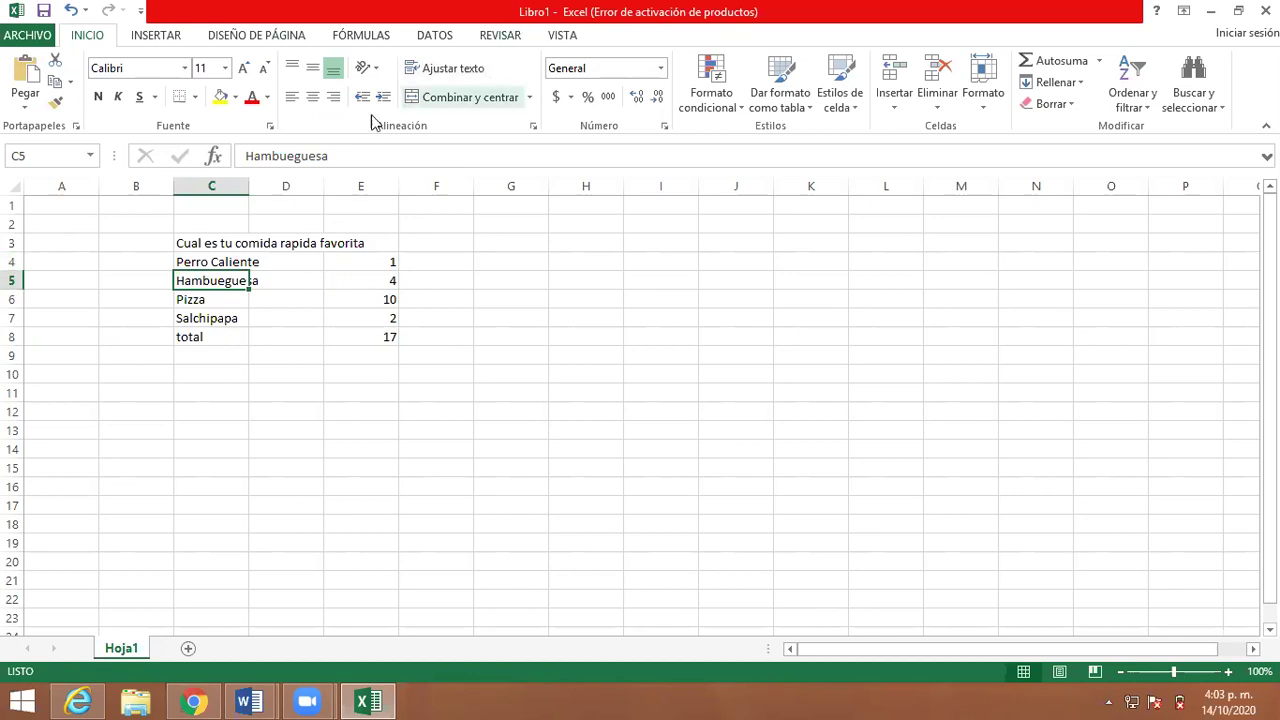
left_click(293, 157)
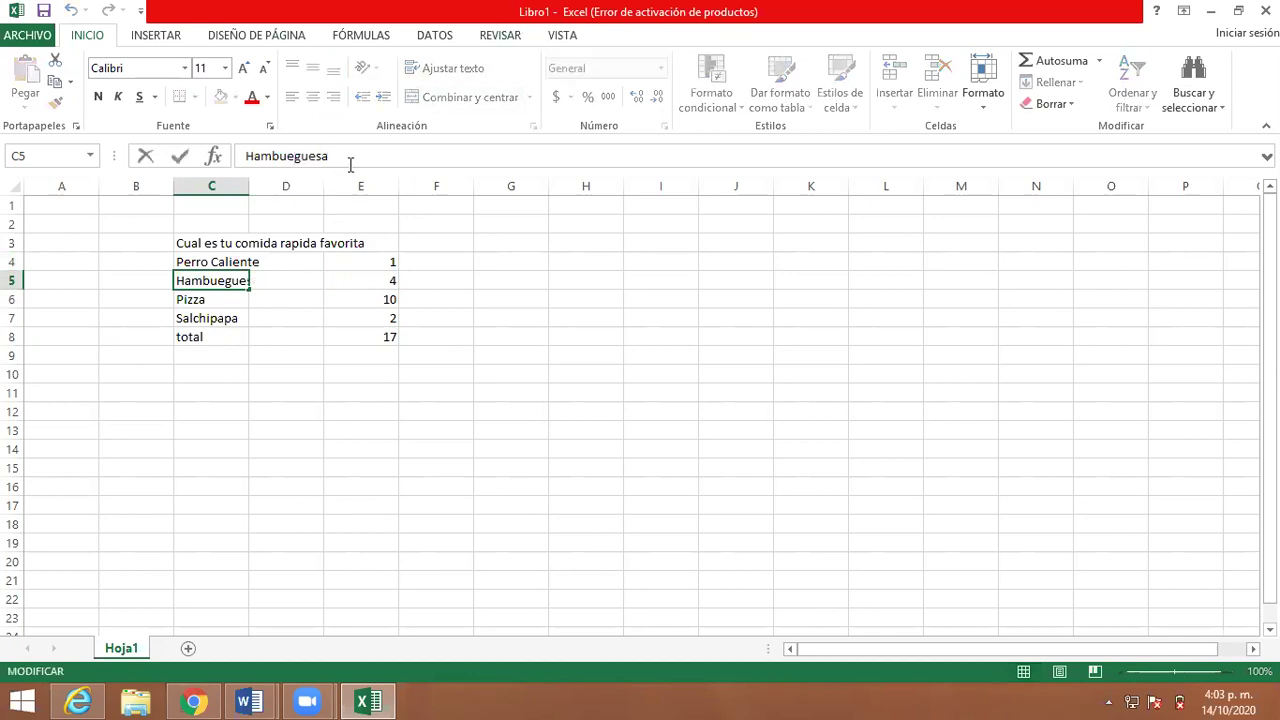
key("BackSpace")
type("r")
key("Return")
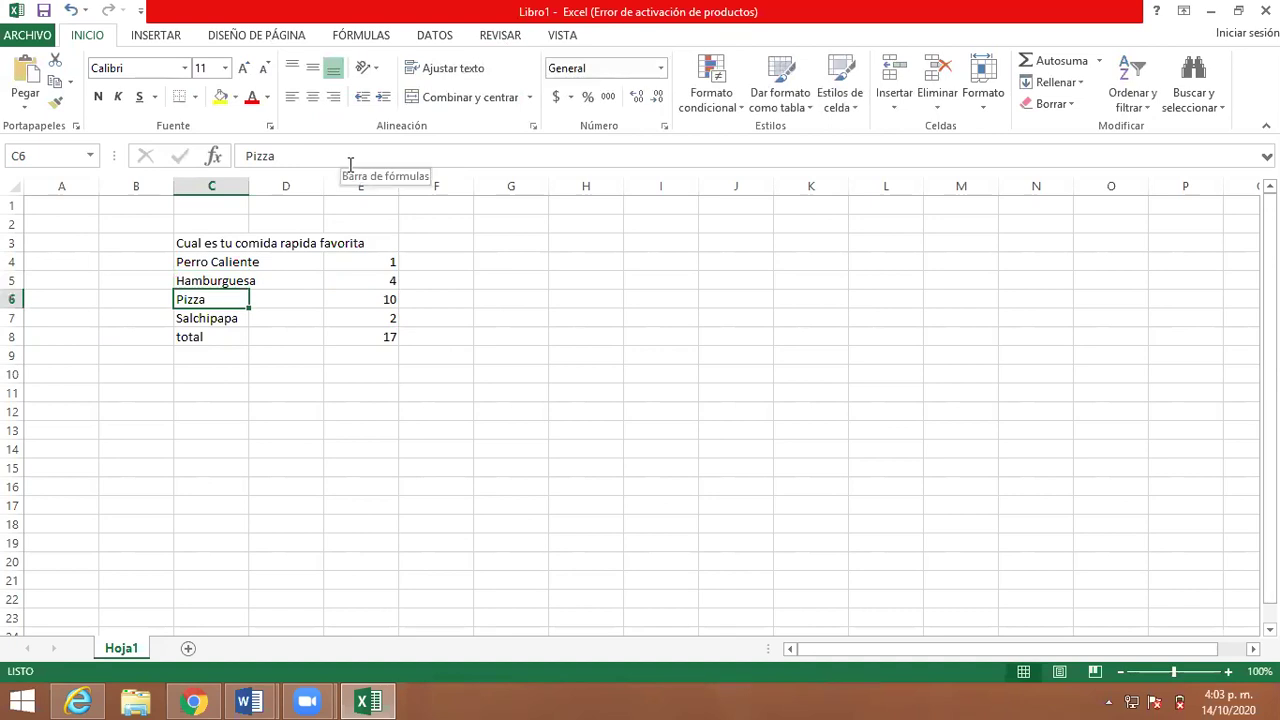
left_click_drag(250, 186, 271, 186)
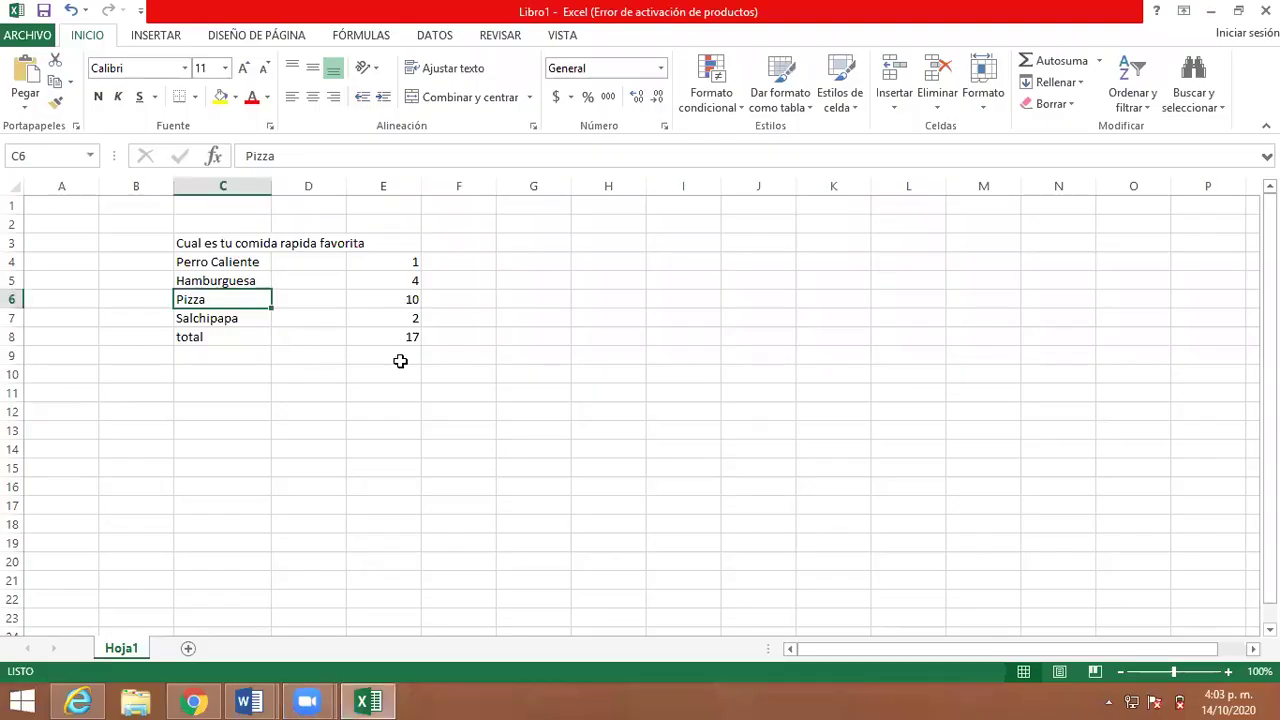
left_click(400, 361)
left_click(638, 278)
left_click(651, 241)
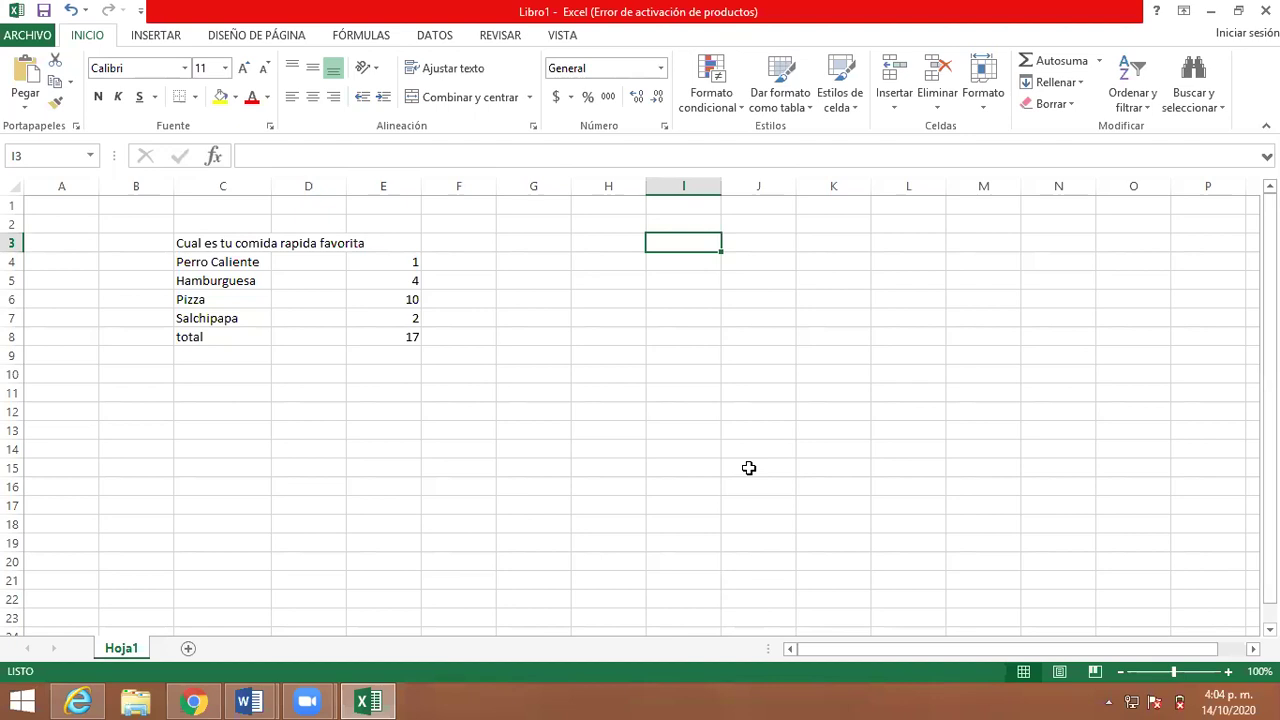
left_click(716, 413)
left_click(662, 255)
left_click(617, 265)
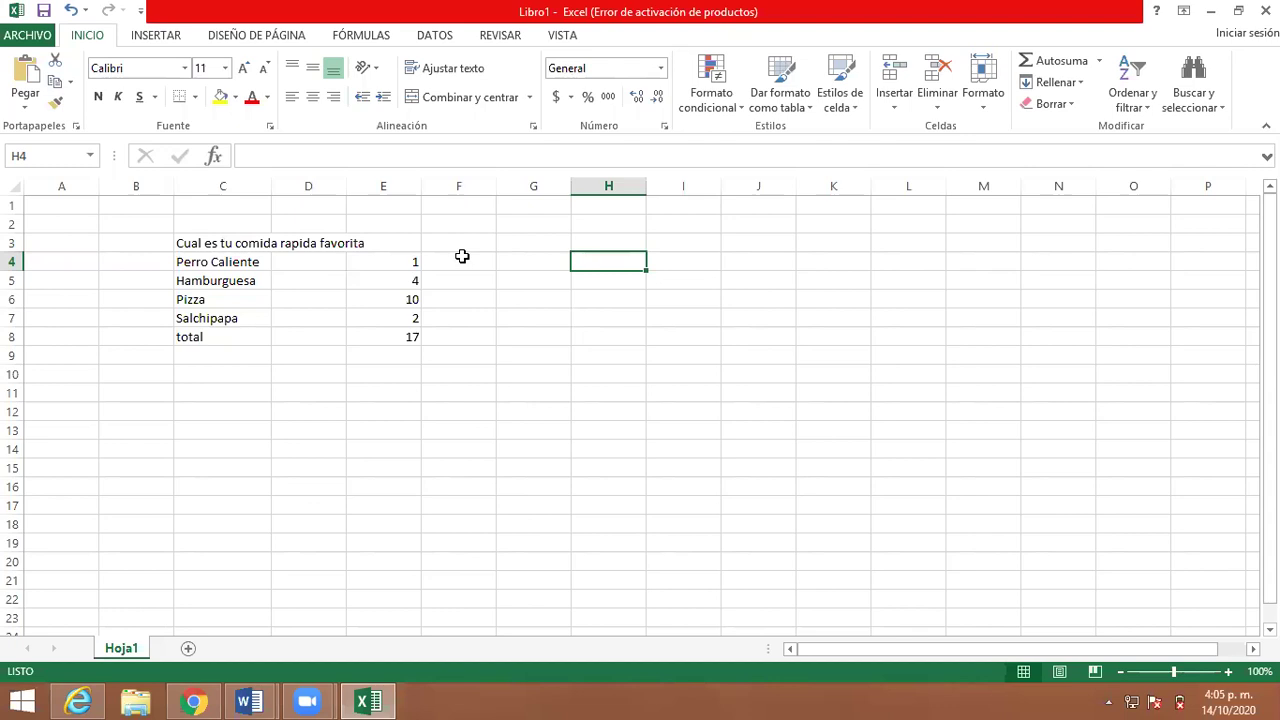
left_click_drag(530, 262, 562, 316)
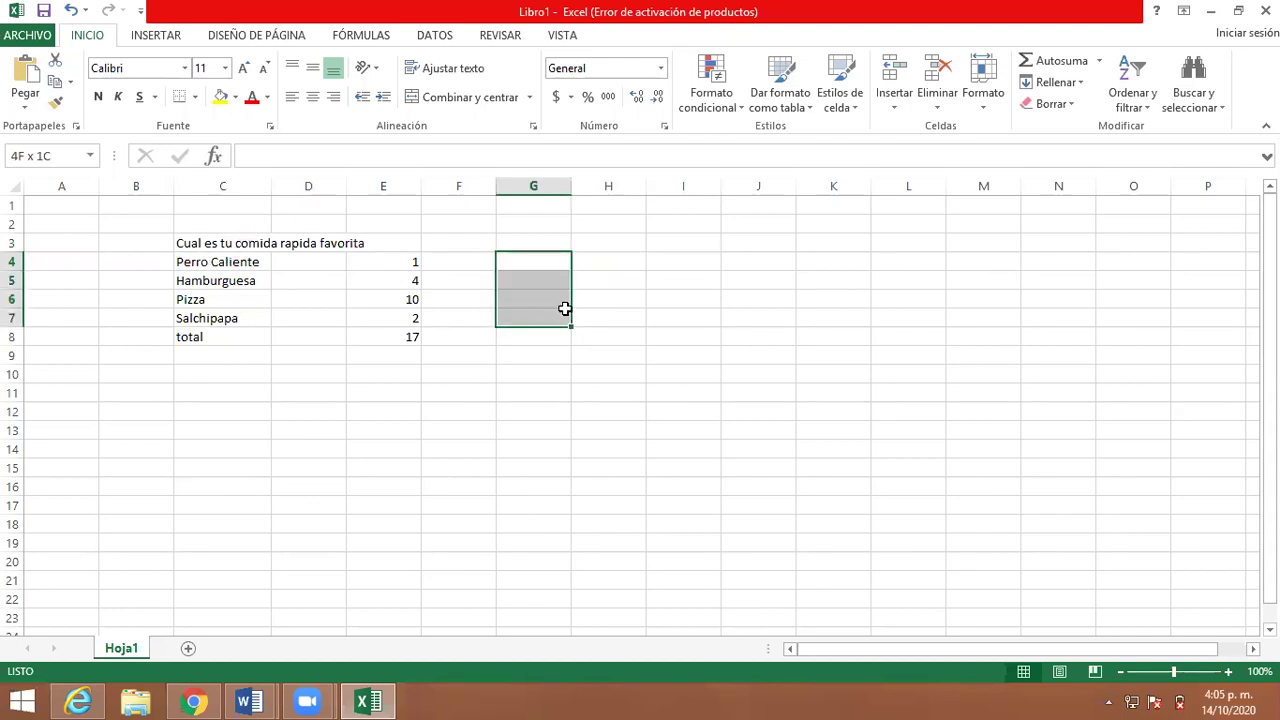
- Copy the food options, votes and total from C4:E8 to C9:E13 and clear the original cells
left_click(240, 265)
left_click_drag(226, 263, 405, 337)
key("ctrl+c")
left_click(218, 358)
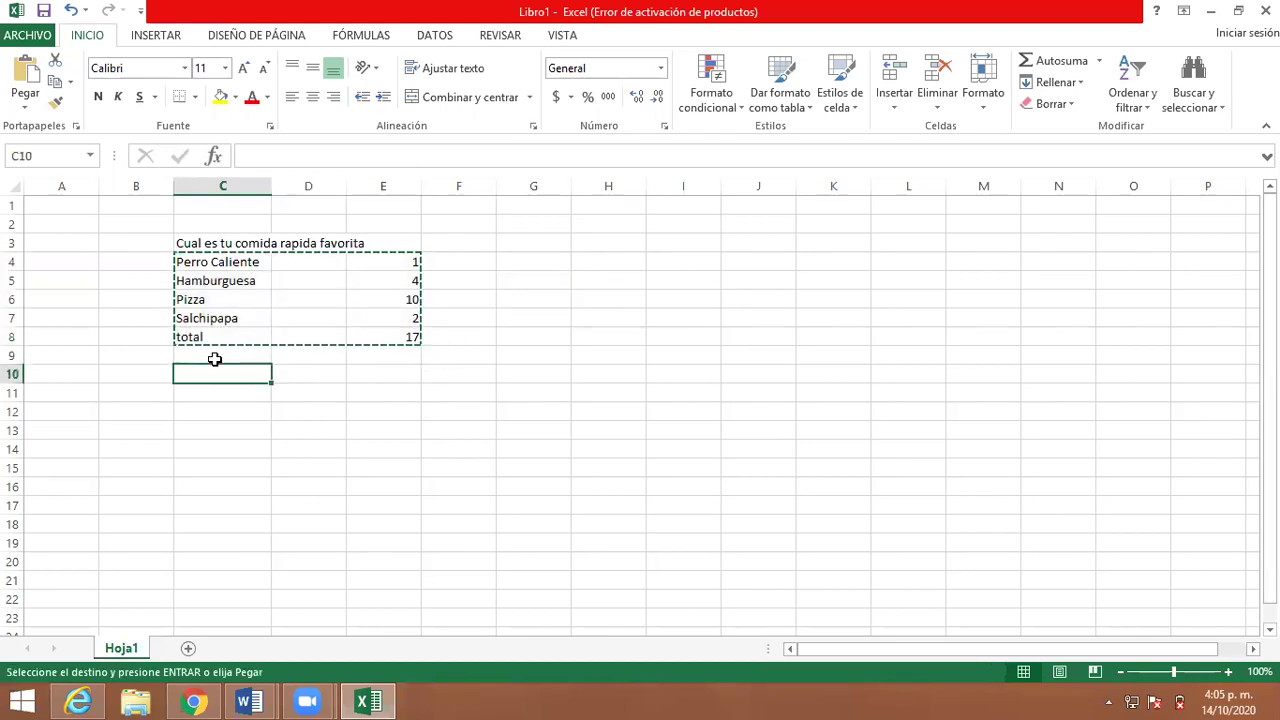
key("ctrl+v")
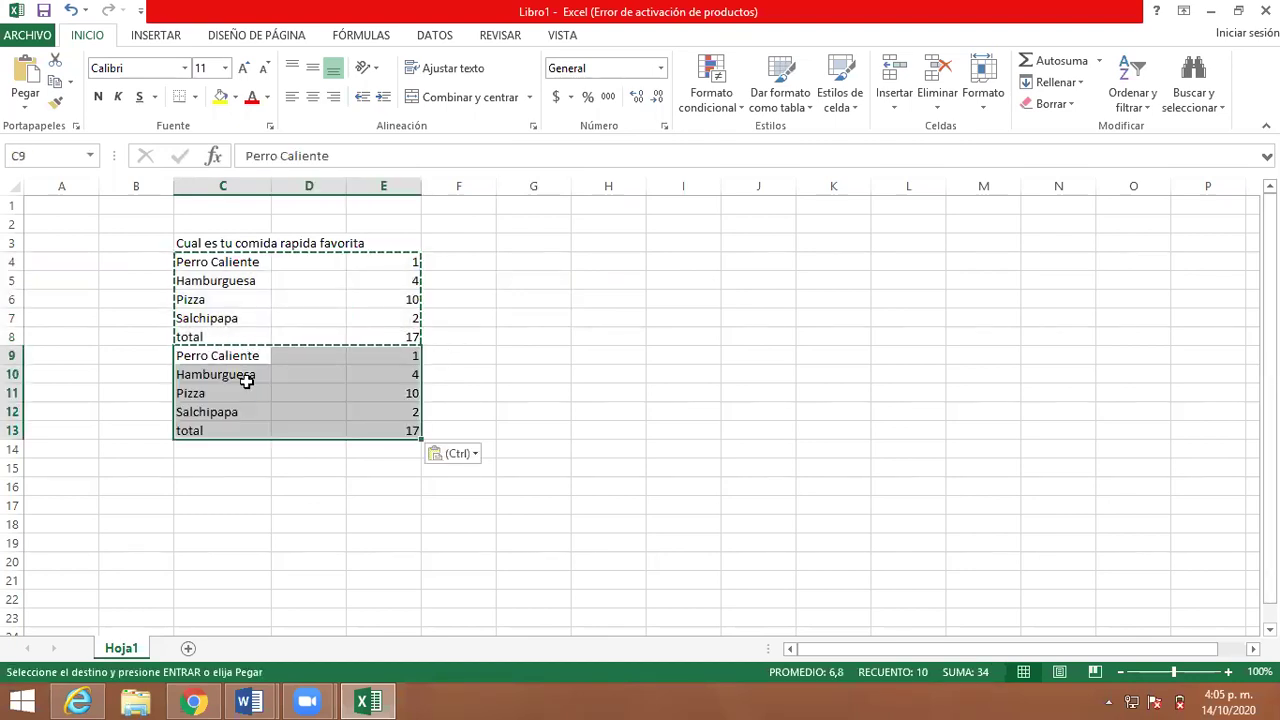
left_click(280, 277)
left_click_drag(200, 260, 397, 334)
key("Delete")
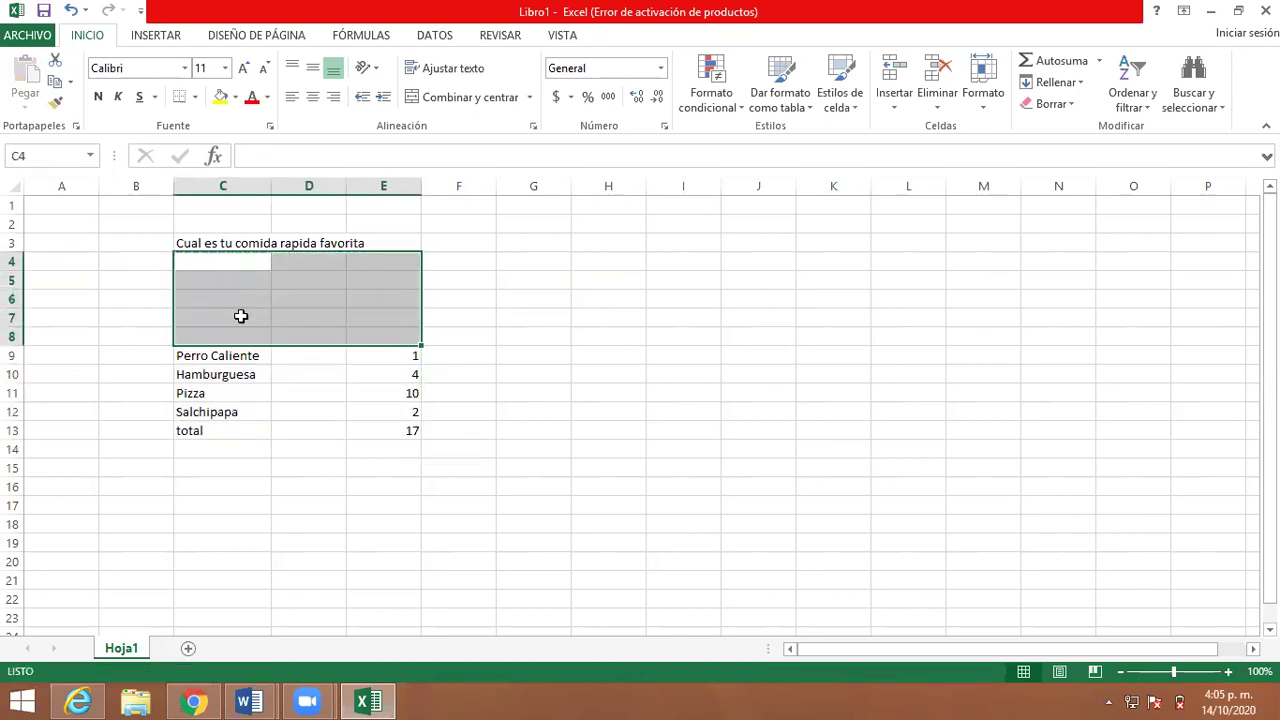
- Add the headings "Comida" in cell C8 and "votos" in cell E8 above the poll data
left_click(224, 333)
type("C")
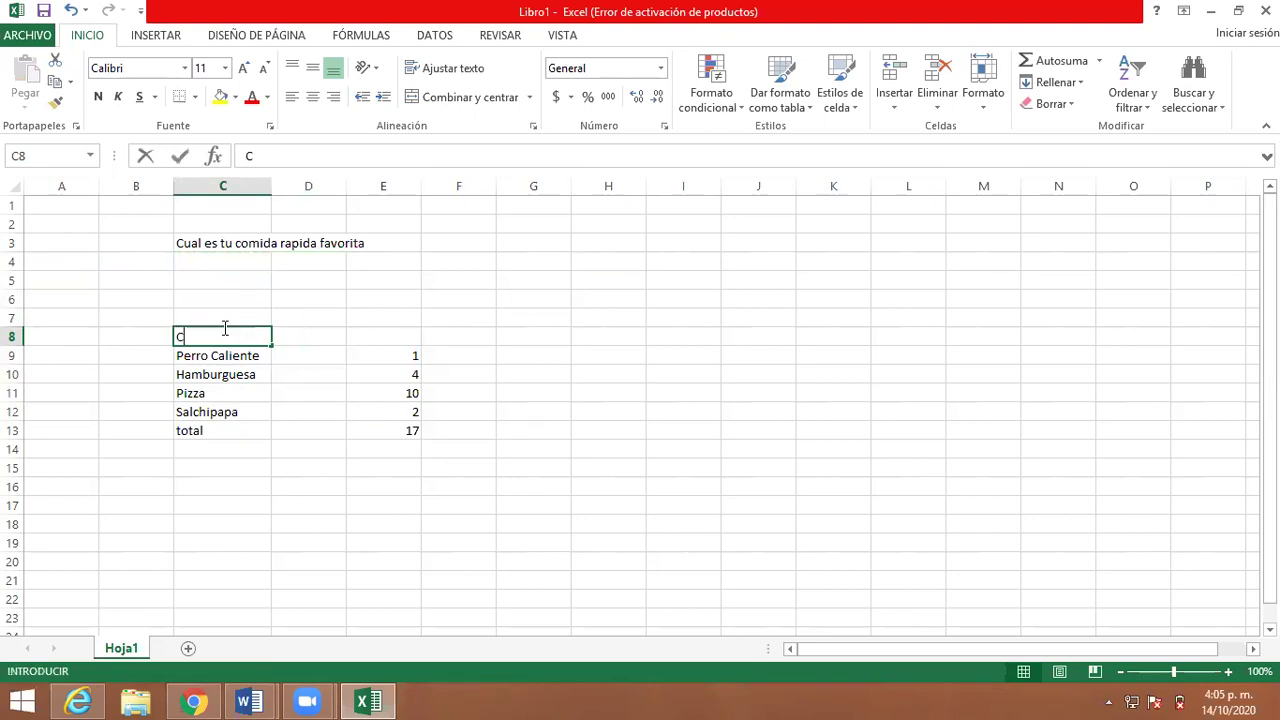
type("omida")
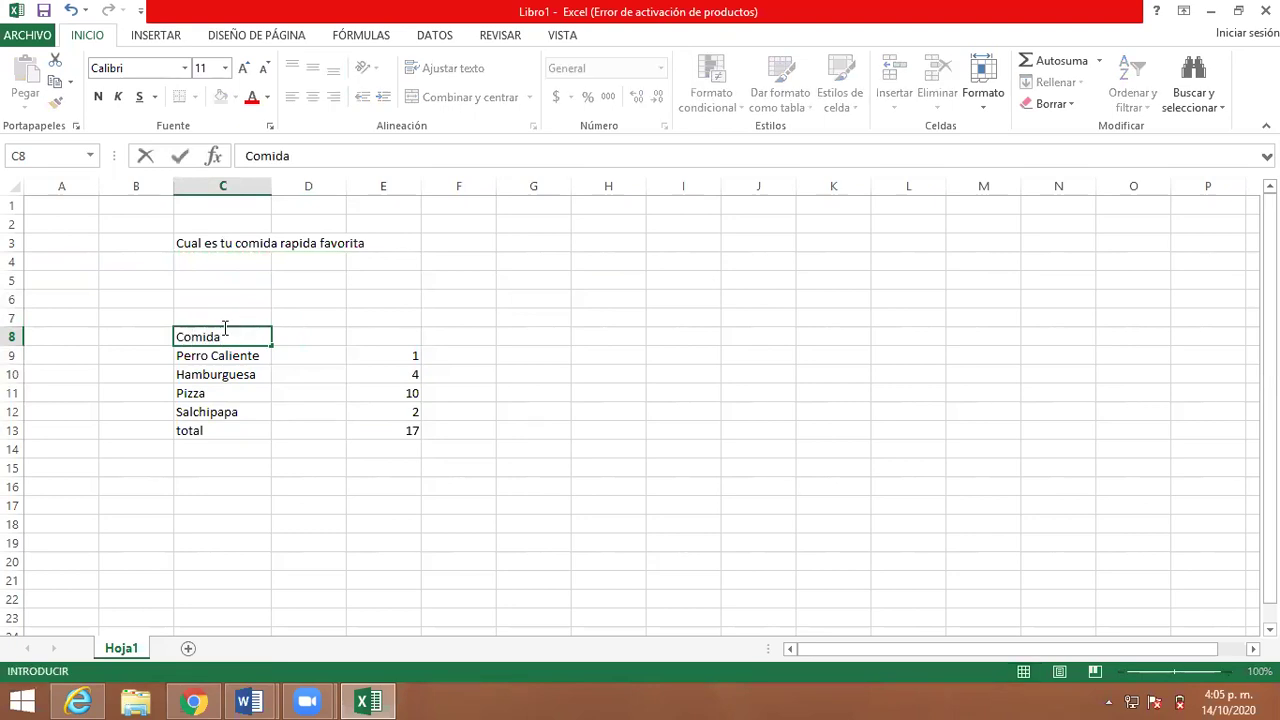
key("Right")
key("Right")
key("Right")
key("Left")
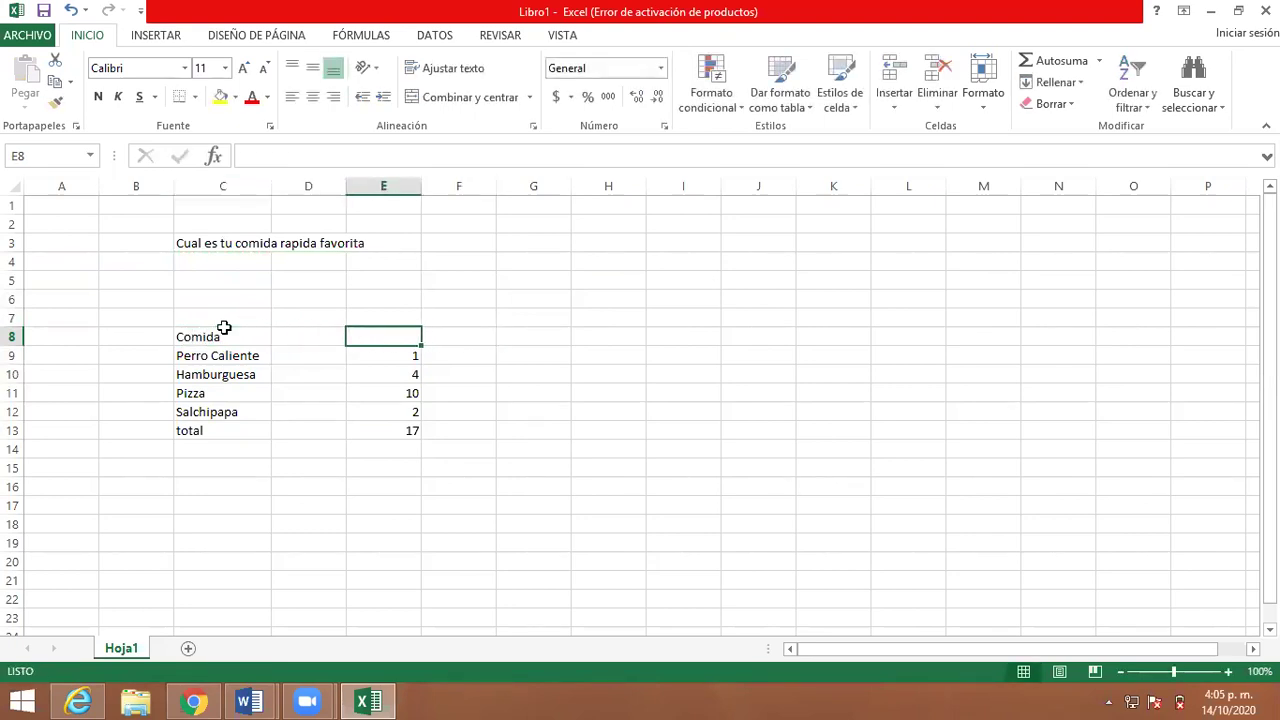
type("votos")
key("Return")
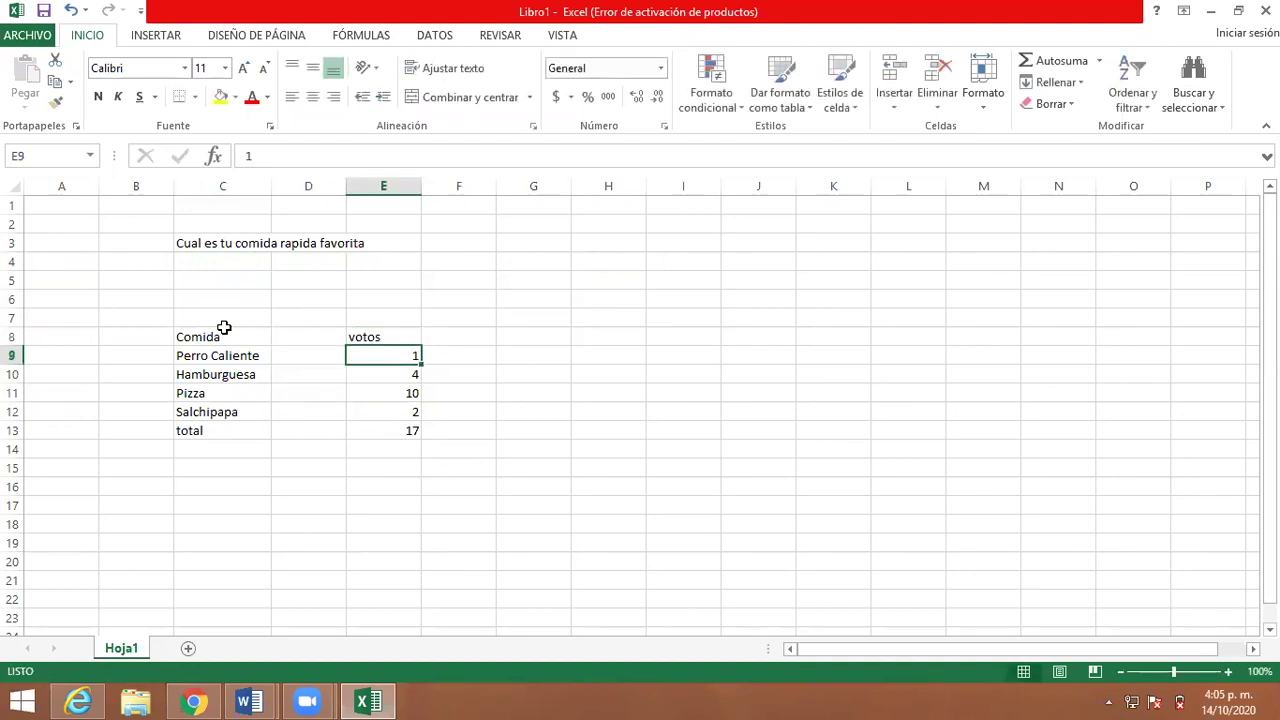
key("Up")
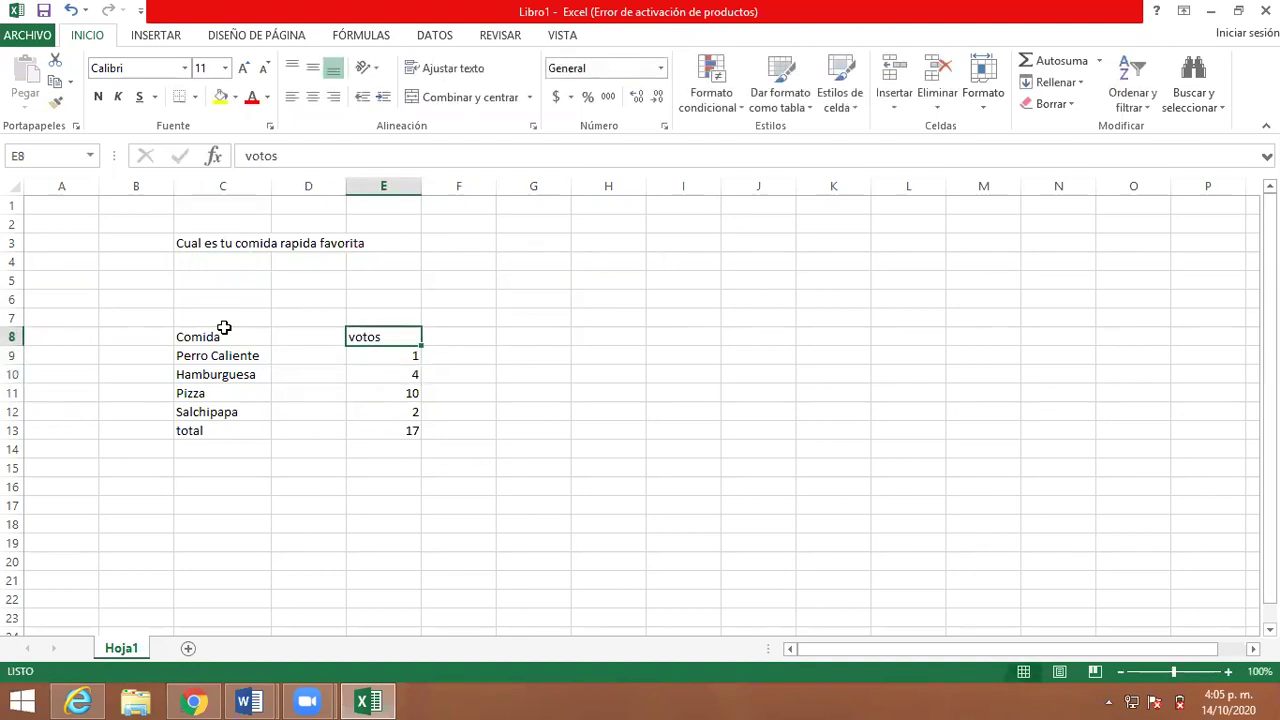
- Insert an empty 3-D clustered column chart with the blank cell J8 selected
left_click(546, 257)
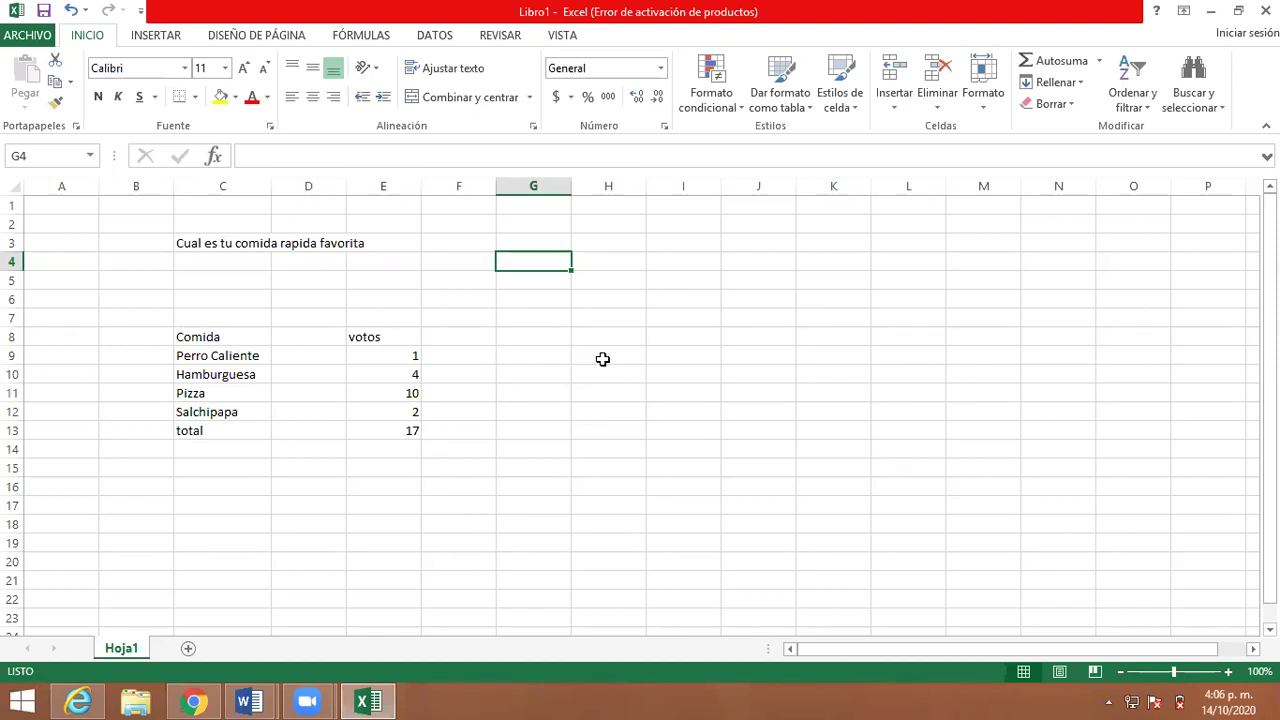
left_click(744, 335)
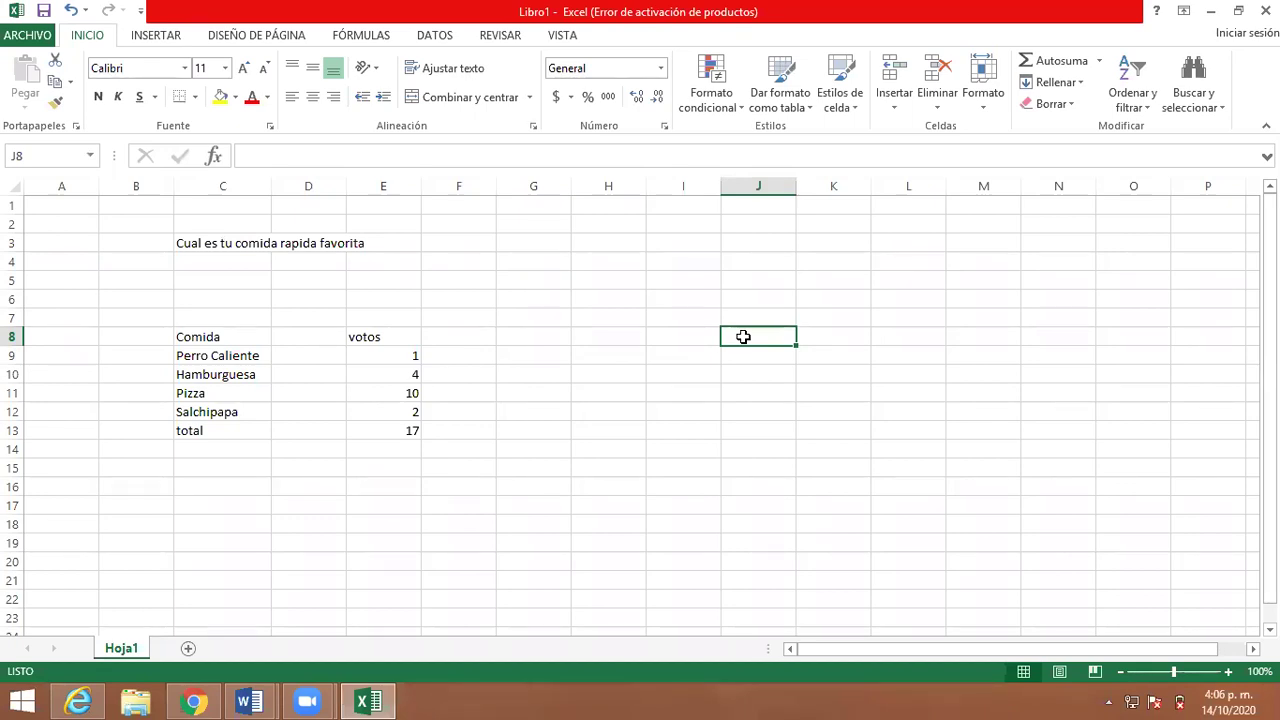
left_click(158, 35)
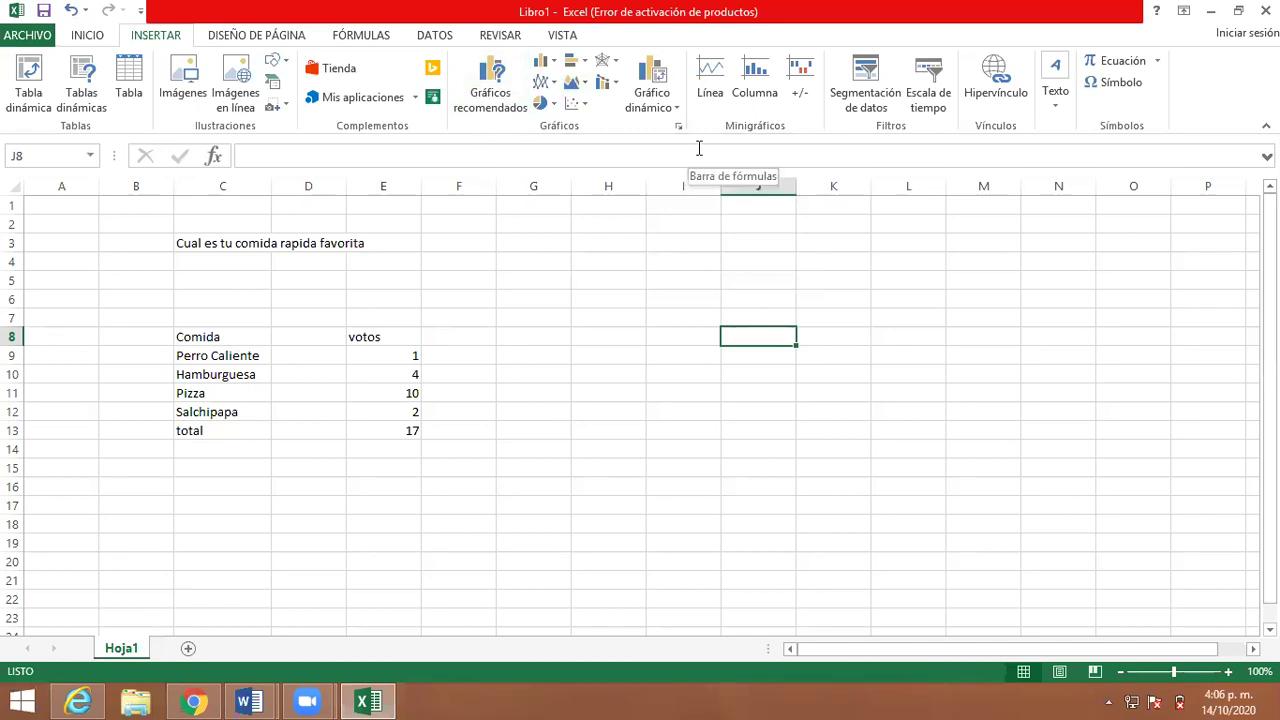
left_click(541, 61)
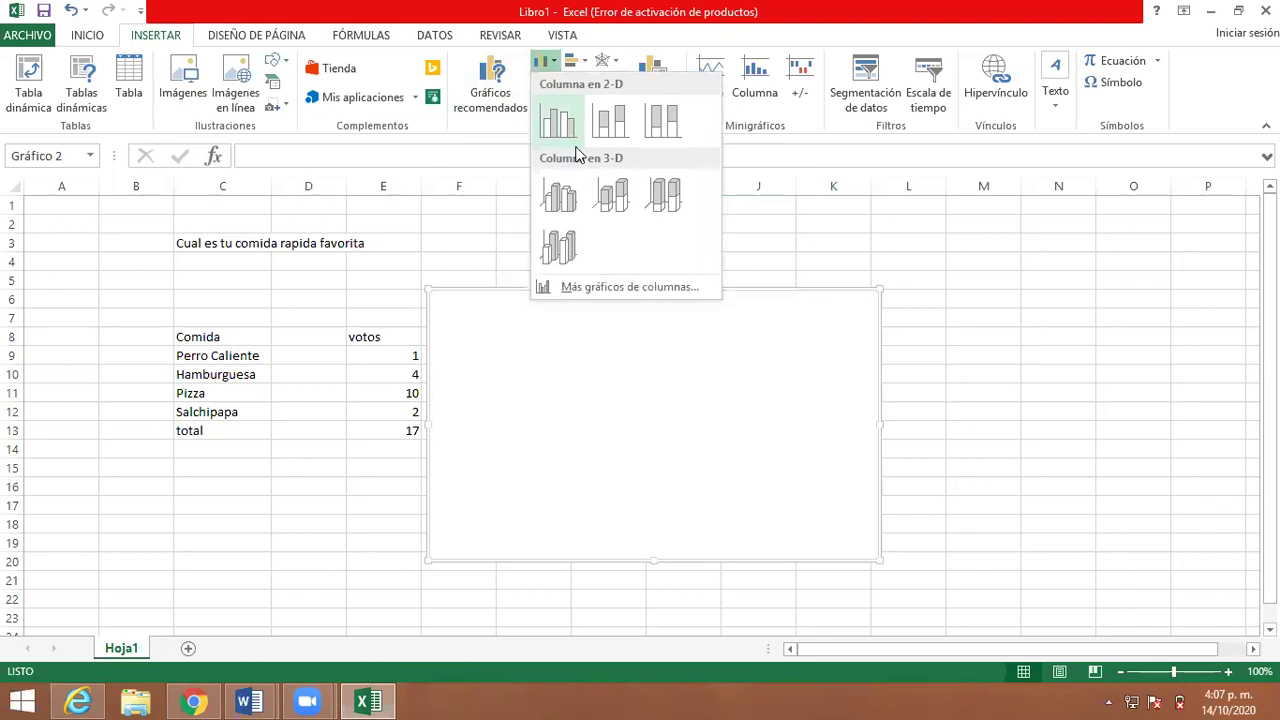
left_click(575, 205)
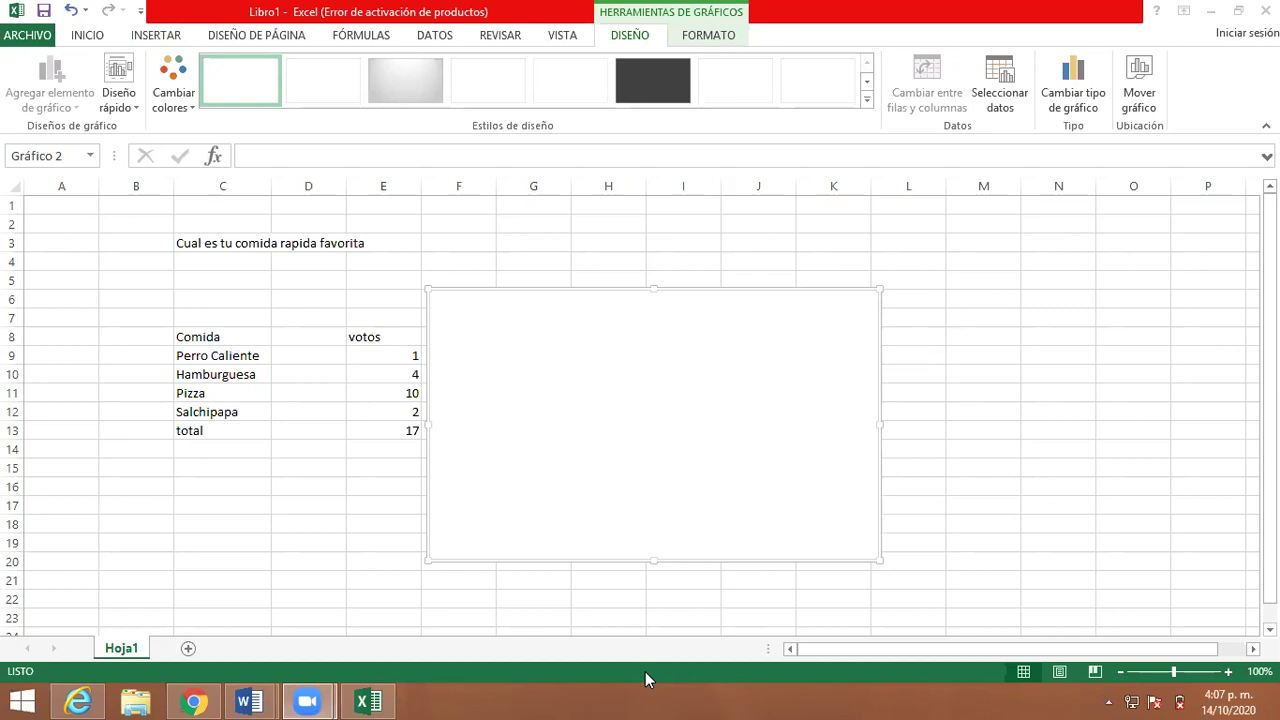
- Move the empty chart away from the poll data to columns H to N, rows 3 to 17, and keep it selected
left_click_drag(821, 347, 965, 309)
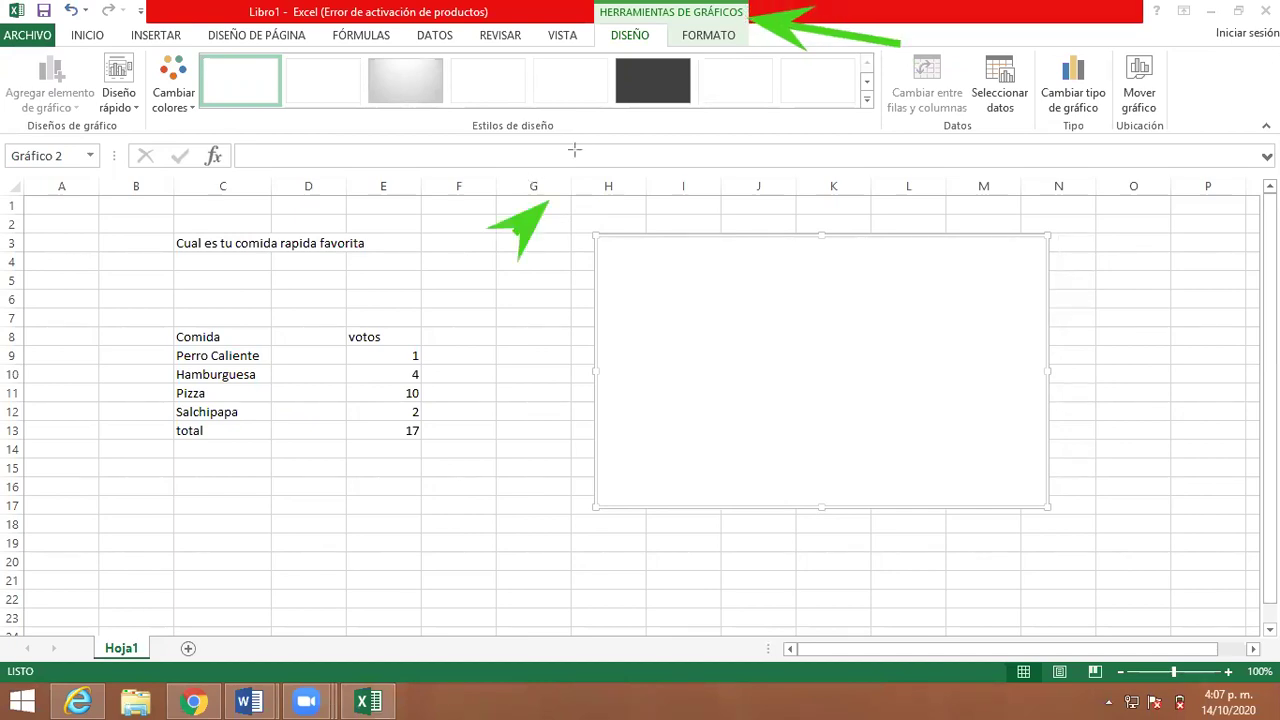
left_click_drag(876, 214, 745, 50)
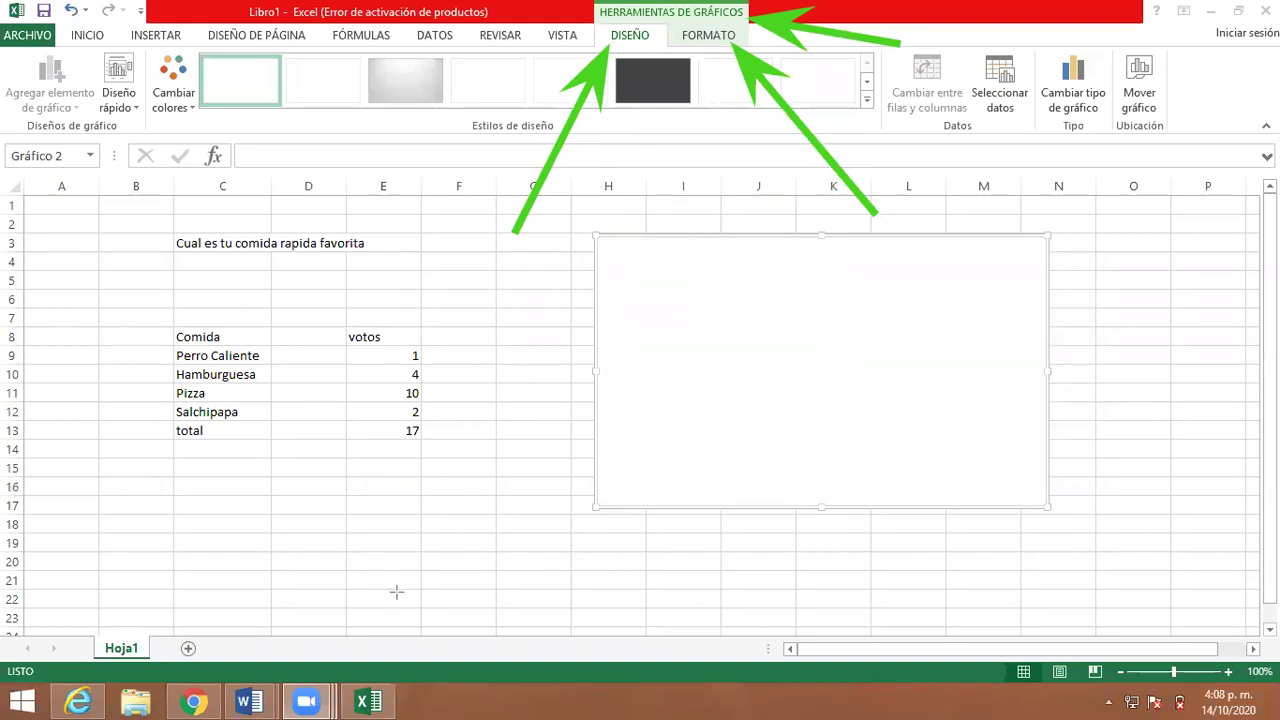
left_click(1116, 333)
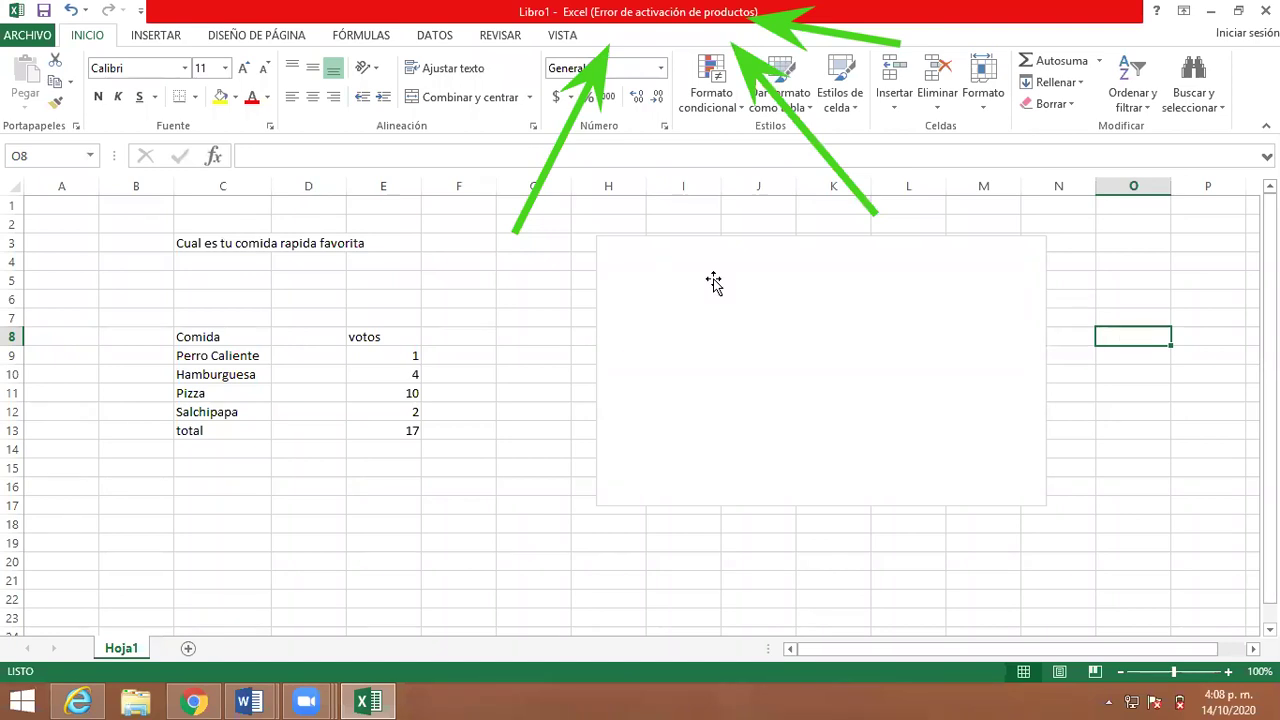
left_click(770, 338)
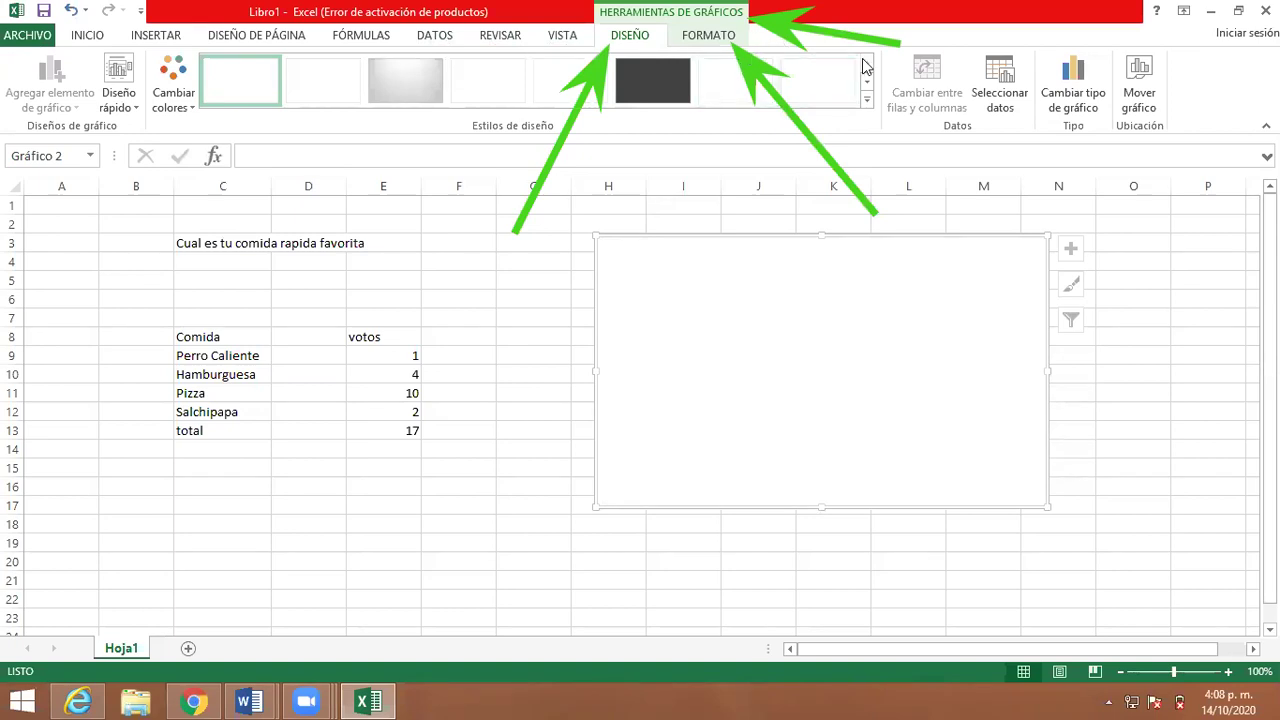
- Set the chart's data range to the vote counts in E9:E12 of Hoja1
left_click(1004, 80)
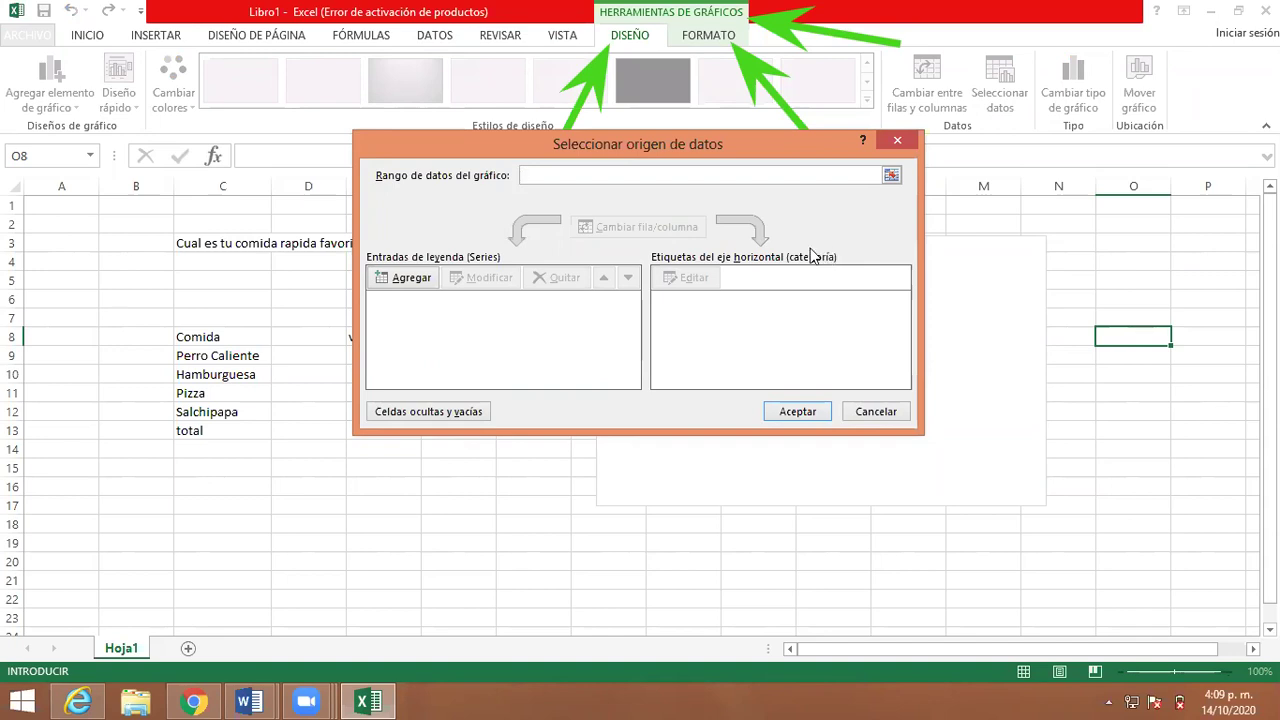
left_click(892, 175)
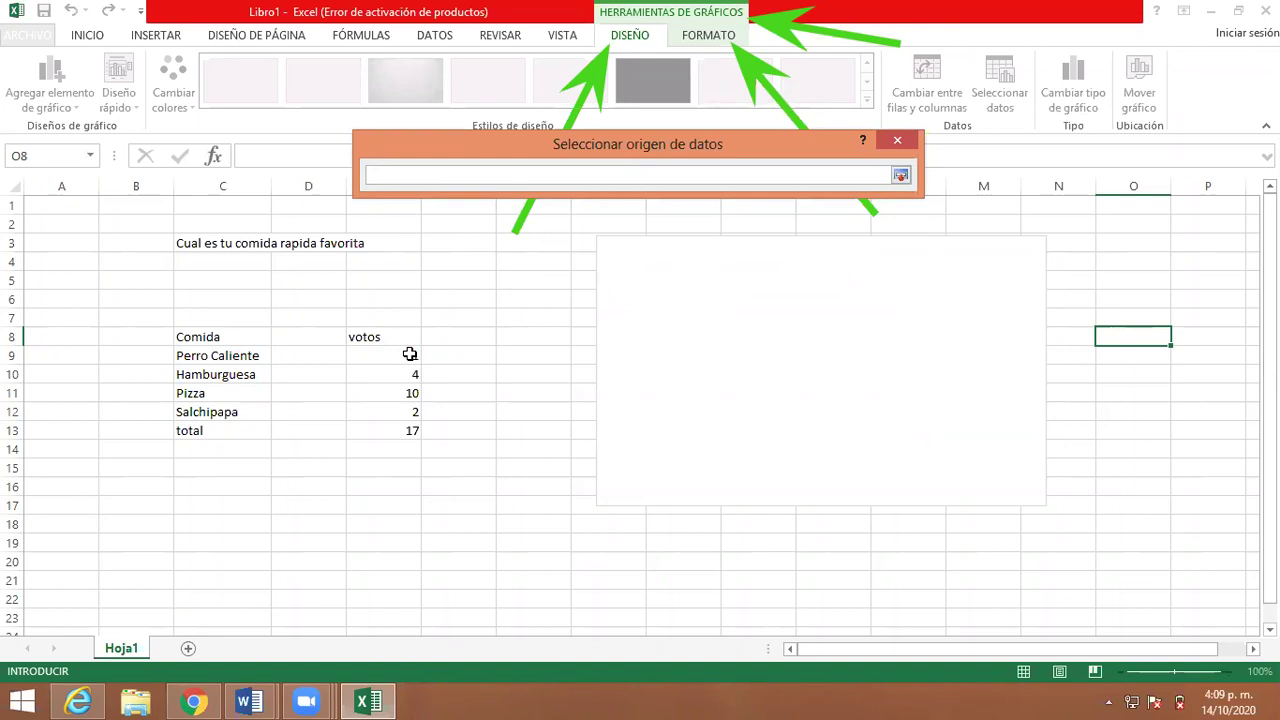
left_click_drag(410, 355, 415, 408)
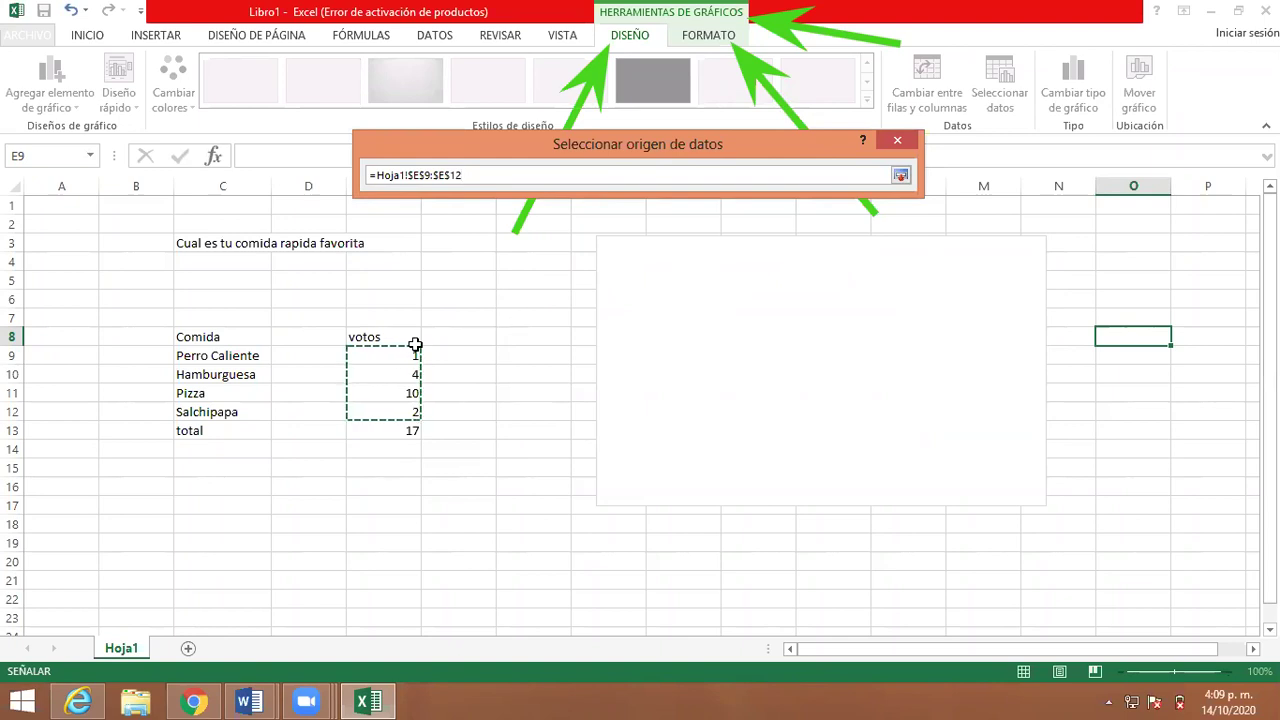
key("Return")
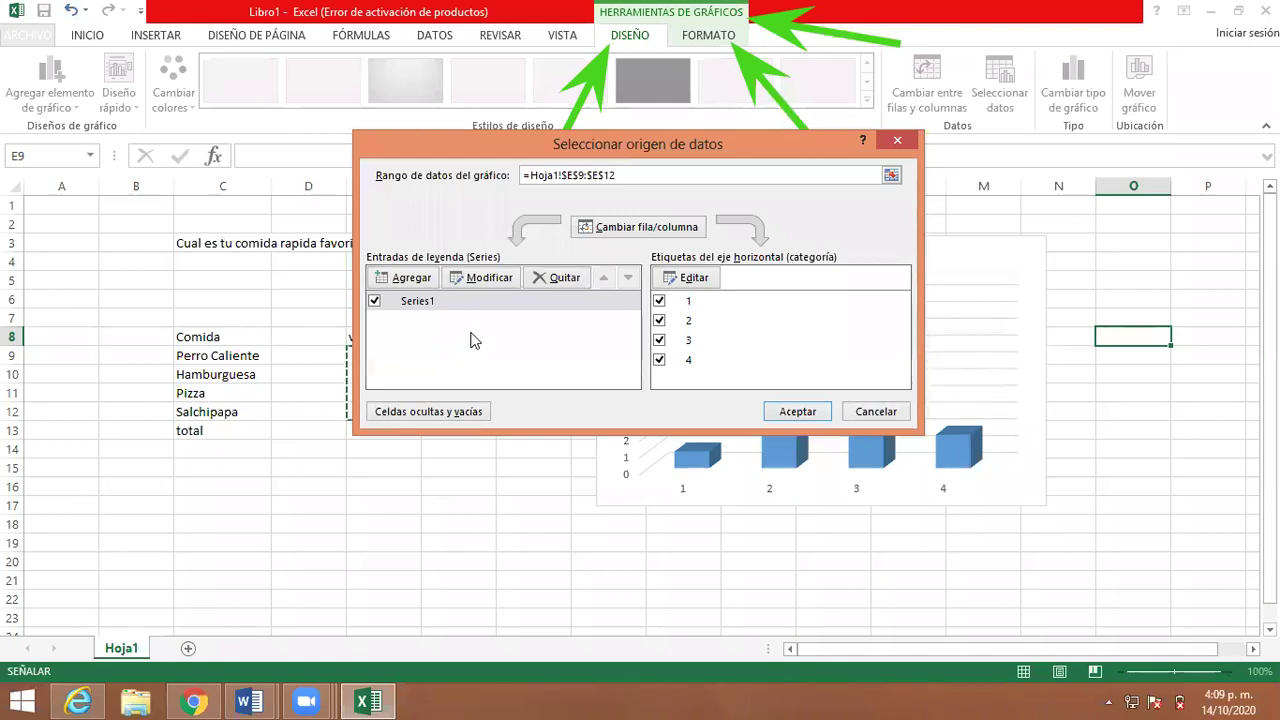
- Use the food names in C9:C12 as the chart's horizontal axis labels
left_click(685, 281)
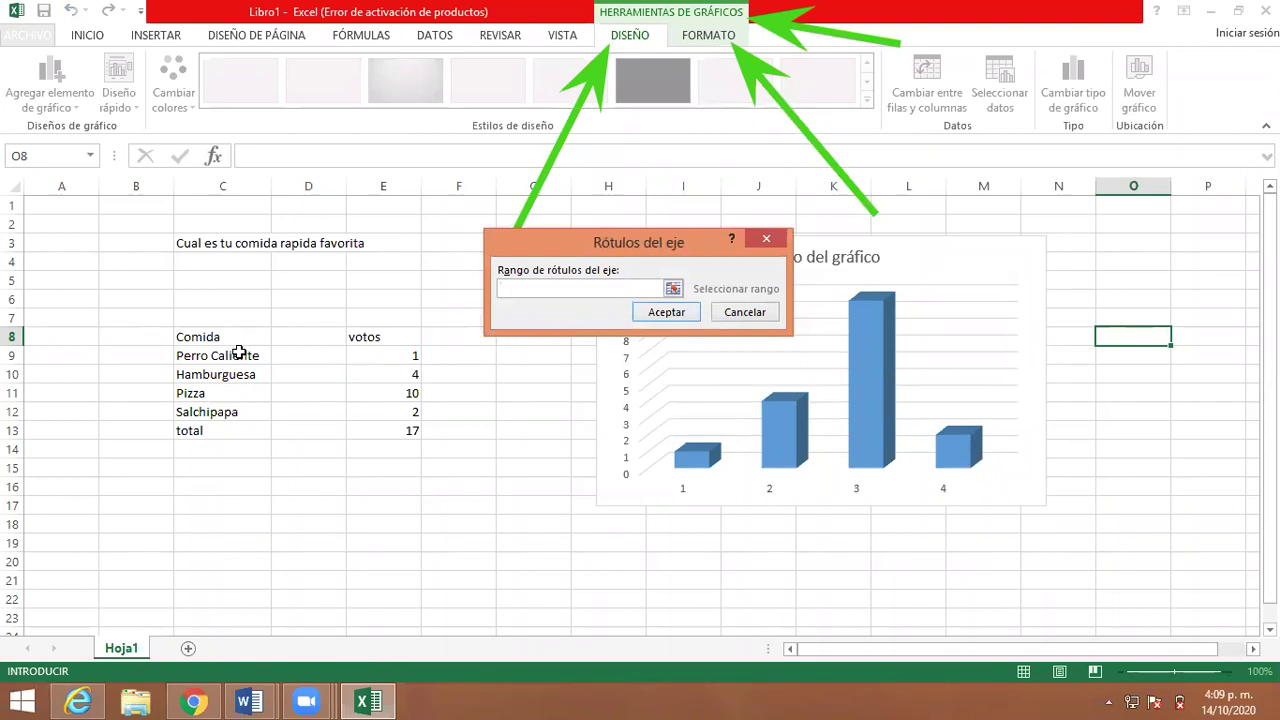
left_click_drag(246, 349, 246, 404)
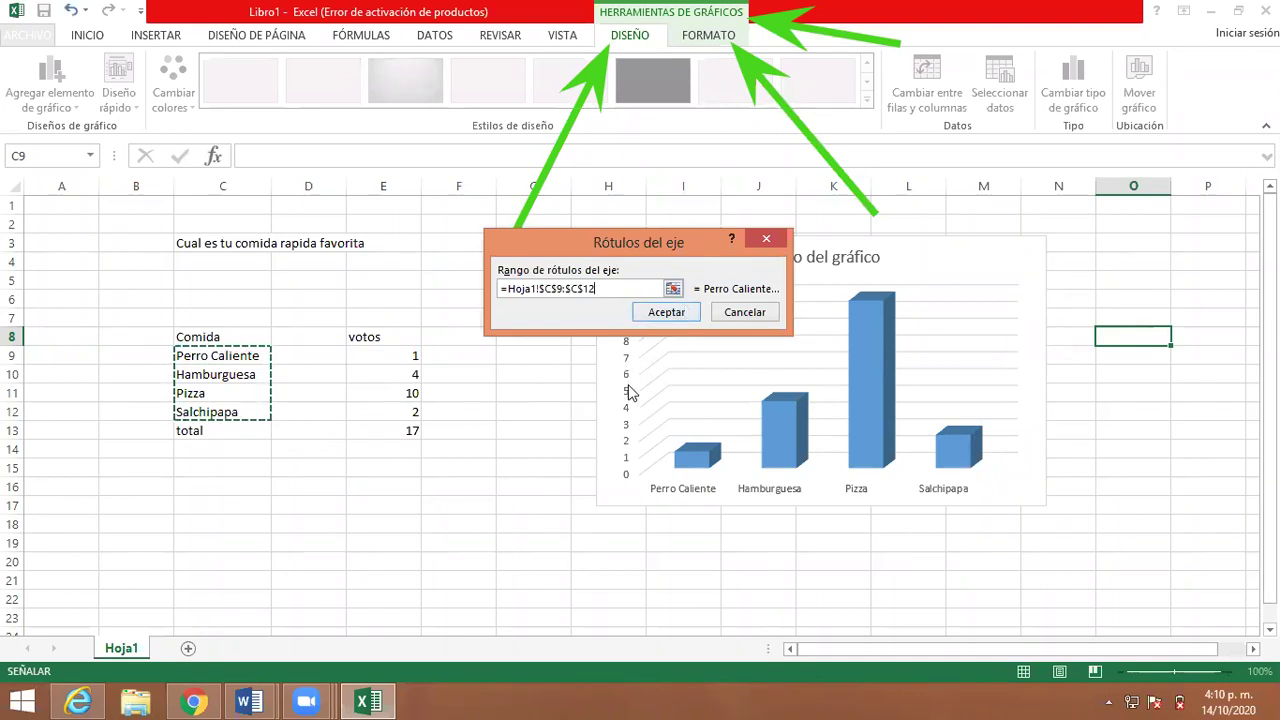
key("Return")
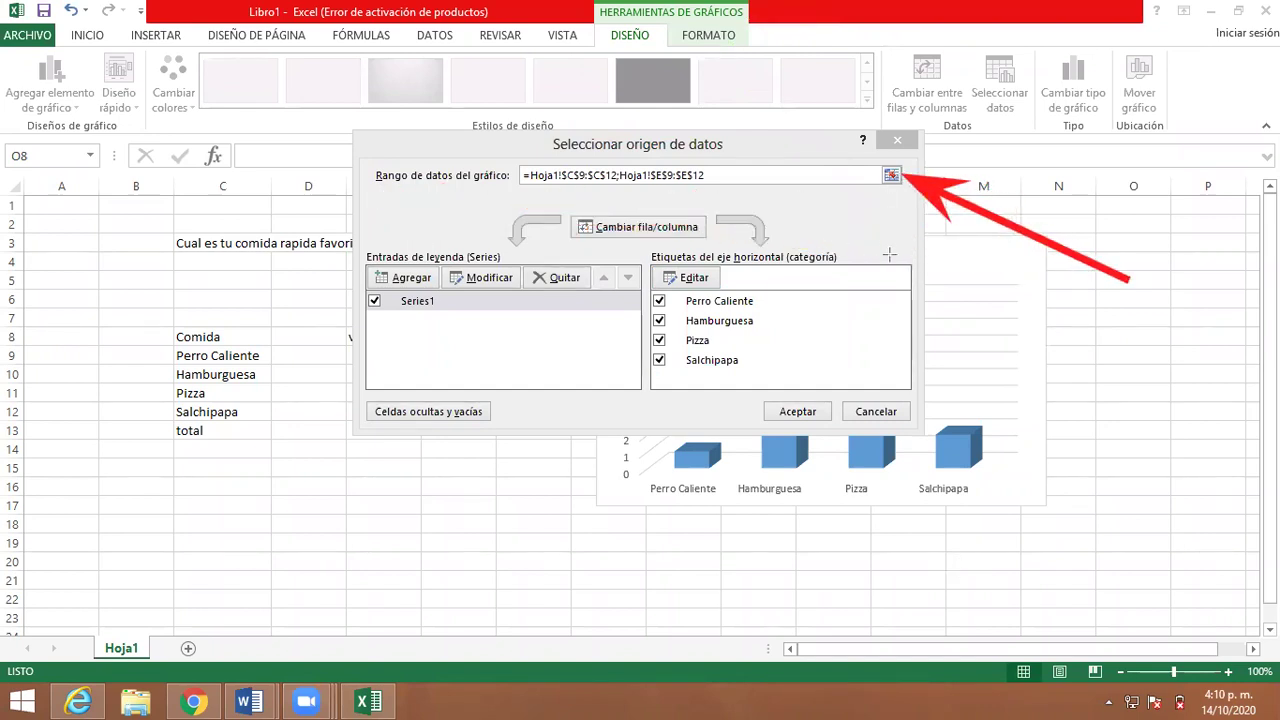
mouse_move(1148, 412)
left_mouse_down()
mouse_move(642, 268)
mouse_move(815, 272)
mouse_move(710, 283)
left_mouse_up()
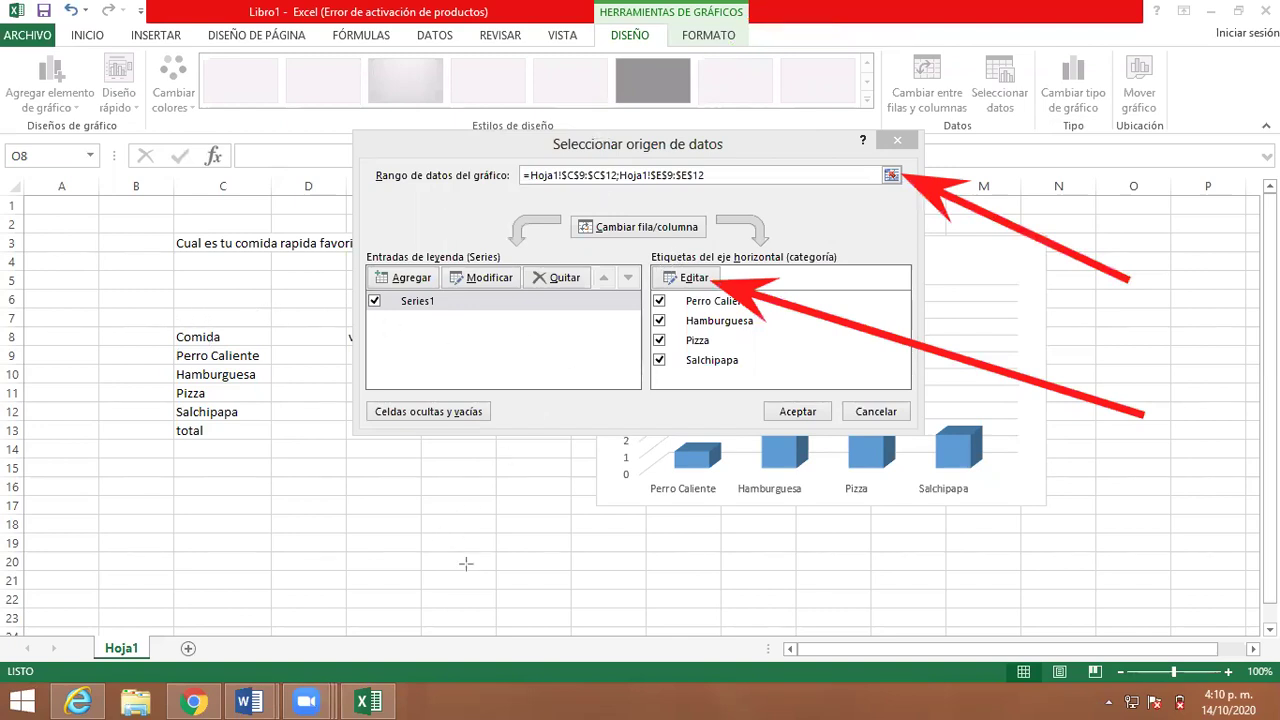
left_click_drag(759, 143, 803, 81)
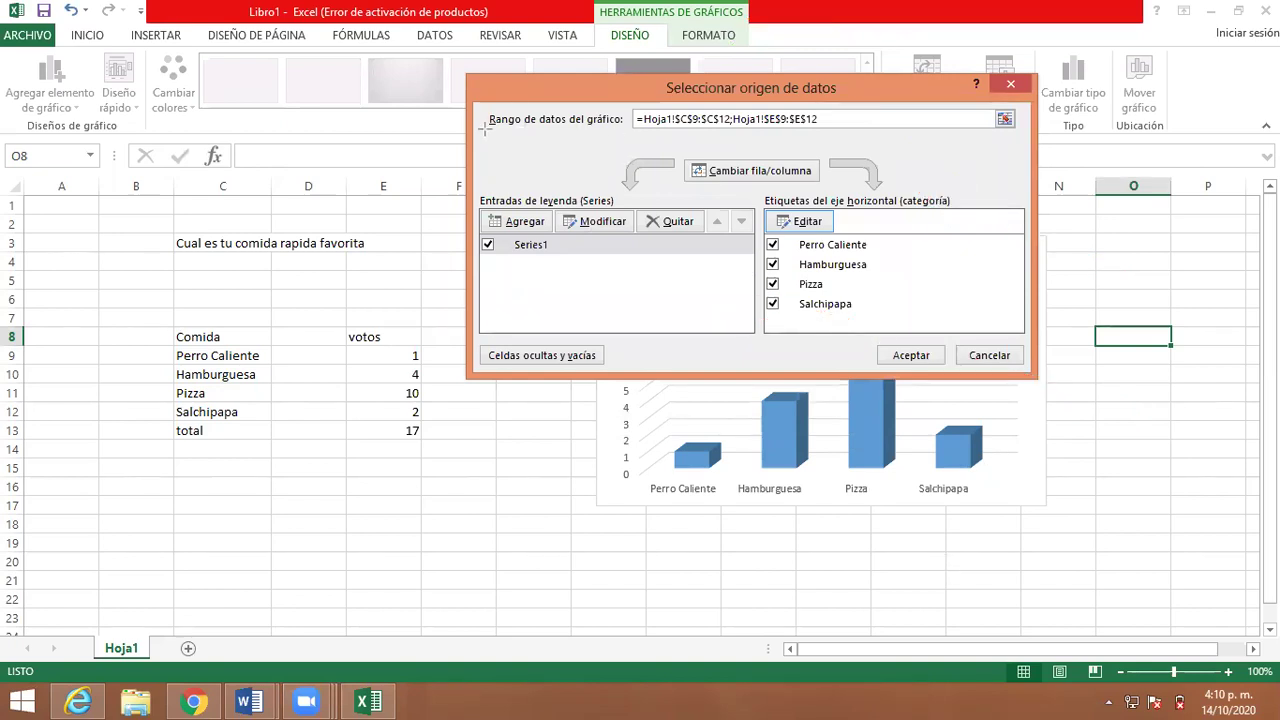
mouse_move(281, 160)
left_mouse_down()
mouse_move(606, 122)
mouse_move(586, 137)
mouse_move(472, 146)
mouse_move(483, 117)
left_mouse_up()
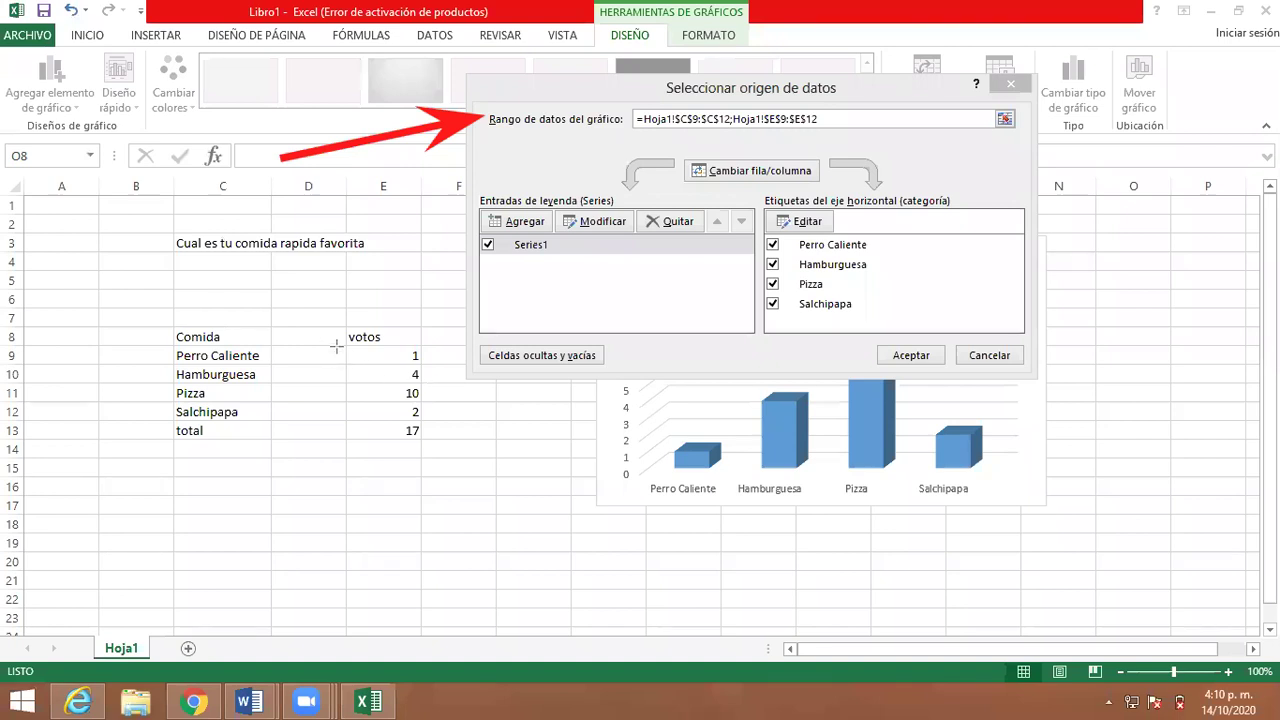
left_click_drag(344, 340, 430, 421)
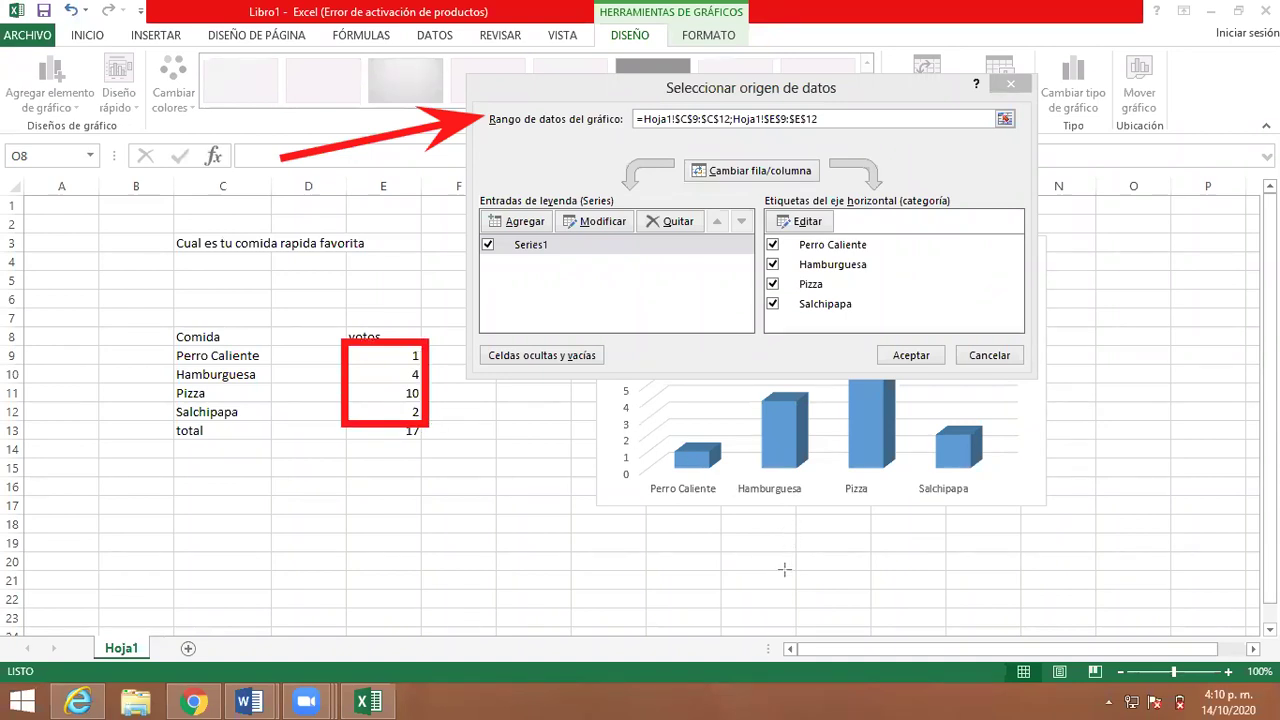
mouse_move(1097, 226)
left_mouse_down()
mouse_move(830, 224)
mouse_move(840, 245)
left_mouse_up()
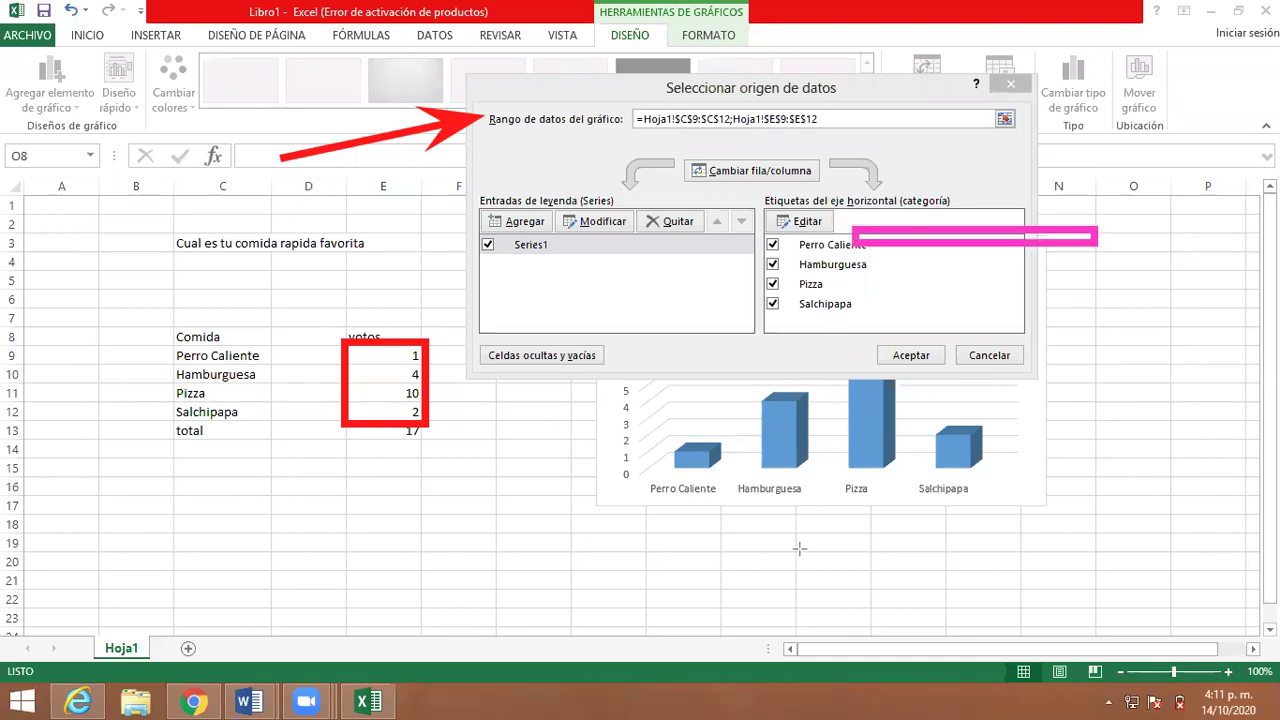
left_click(997, 238)
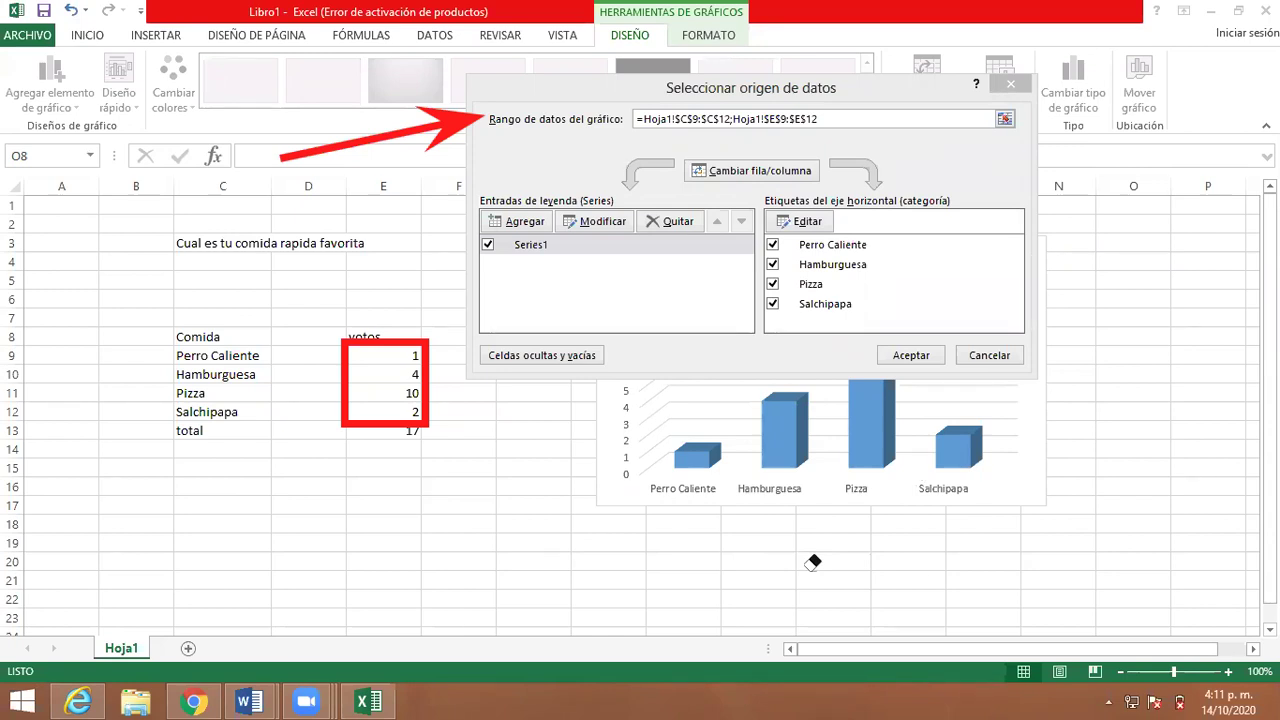
left_click_drag(1052, 266, 838, 222)
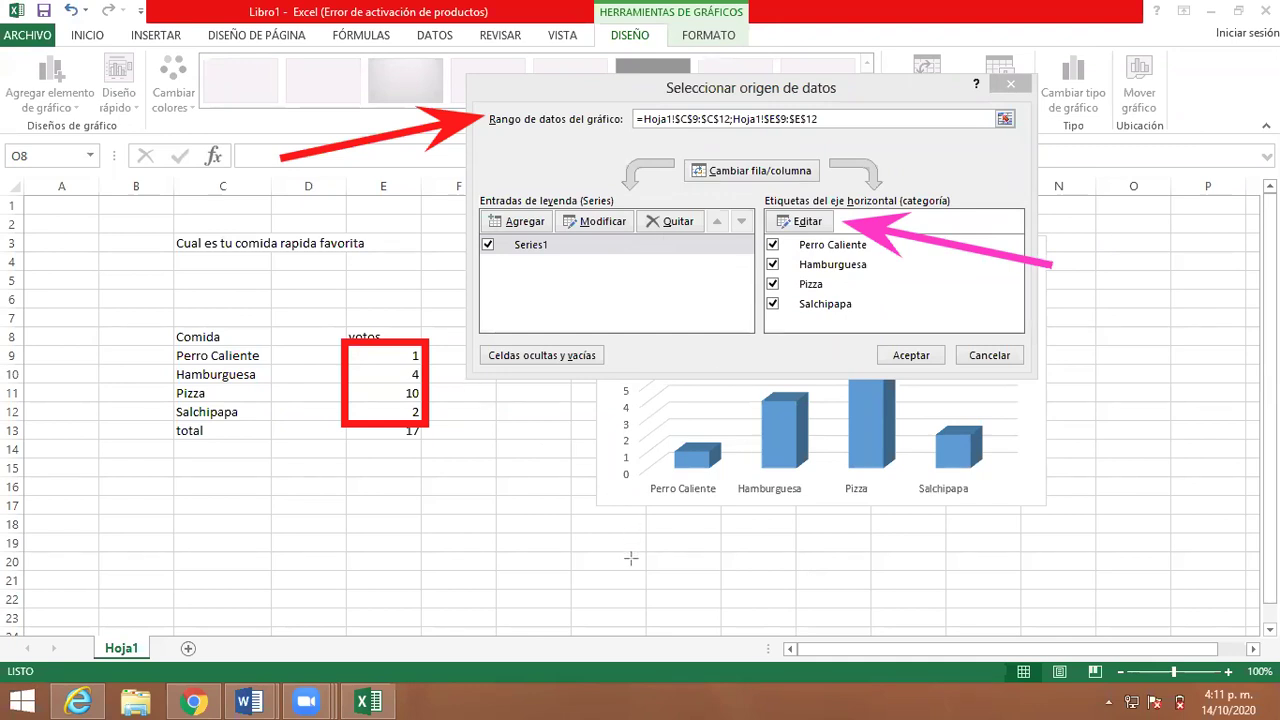
mouse_move(168, 343)
left_mouse_down()
mouse_move(283, 427)
mouse_move(285, 447)
mouse_move(270, 425)
left_mouse_up()
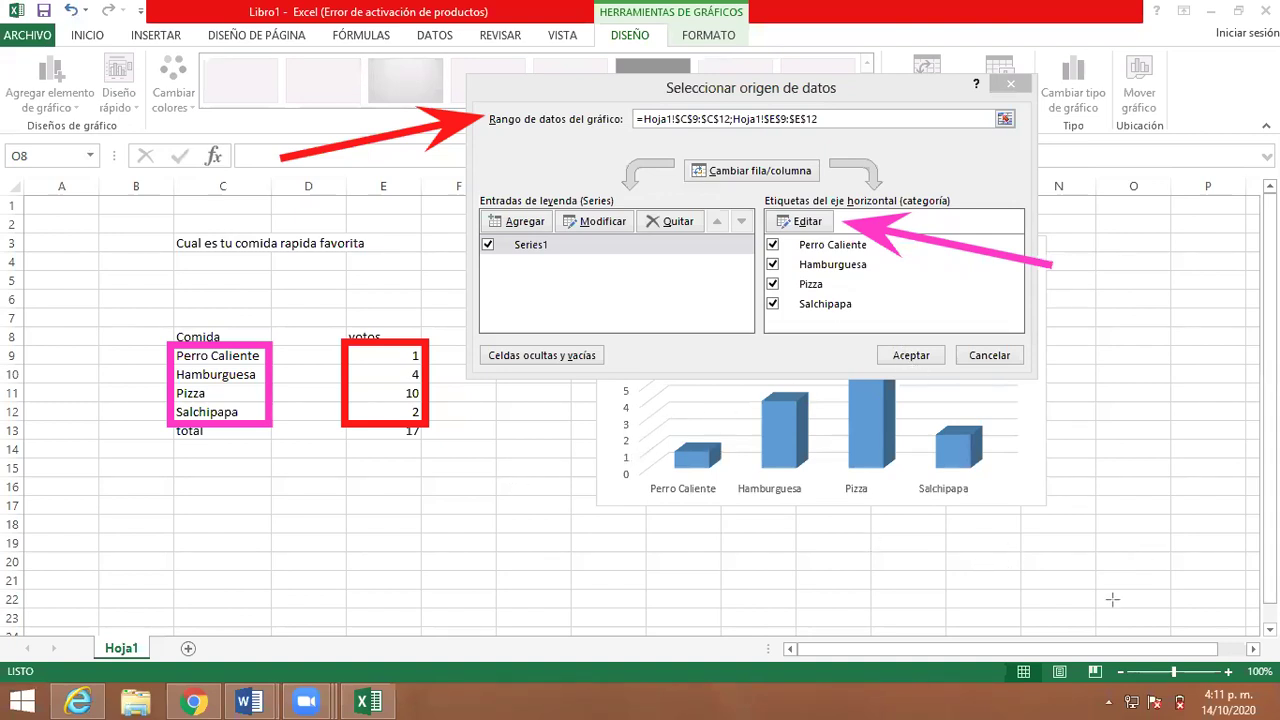
- Accept the chart's data source settings and move the chart to a new sheet named "comidas favoritas"
left_click(912, 357)
left_click(912, 356)
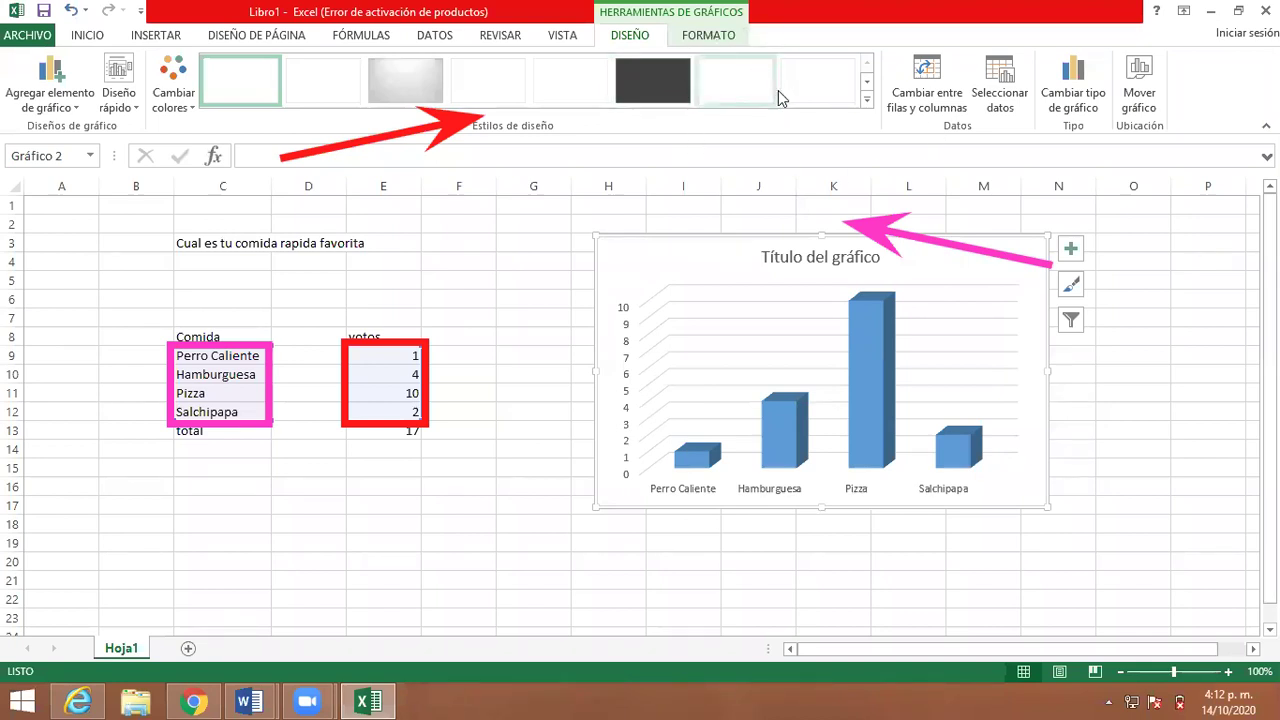
left_click(1141, 100)
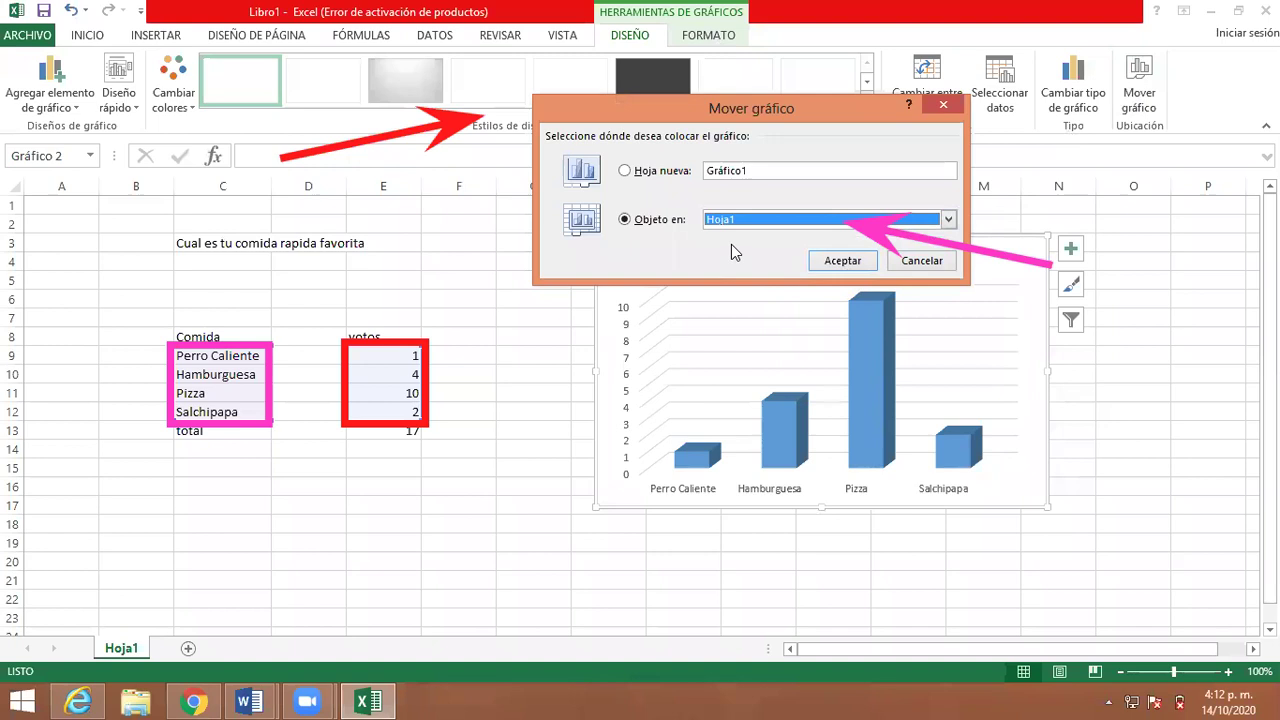
left_click(625, 170)
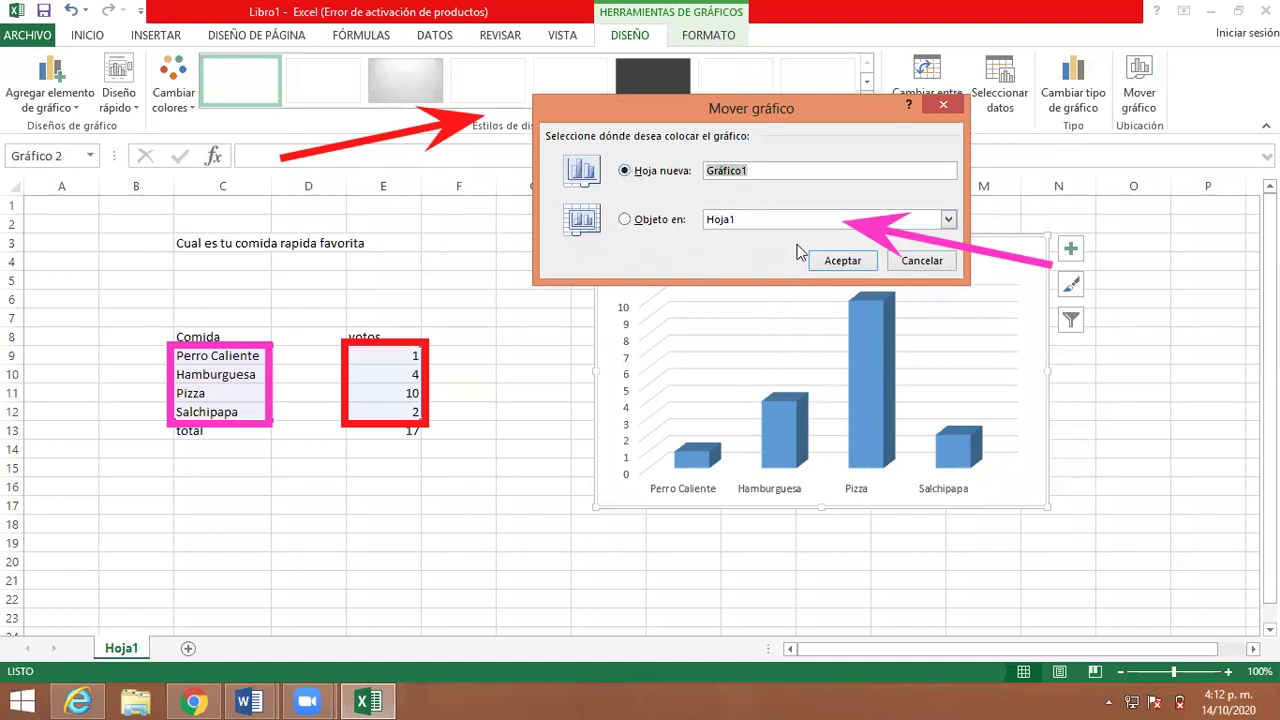
type("comidas fa")
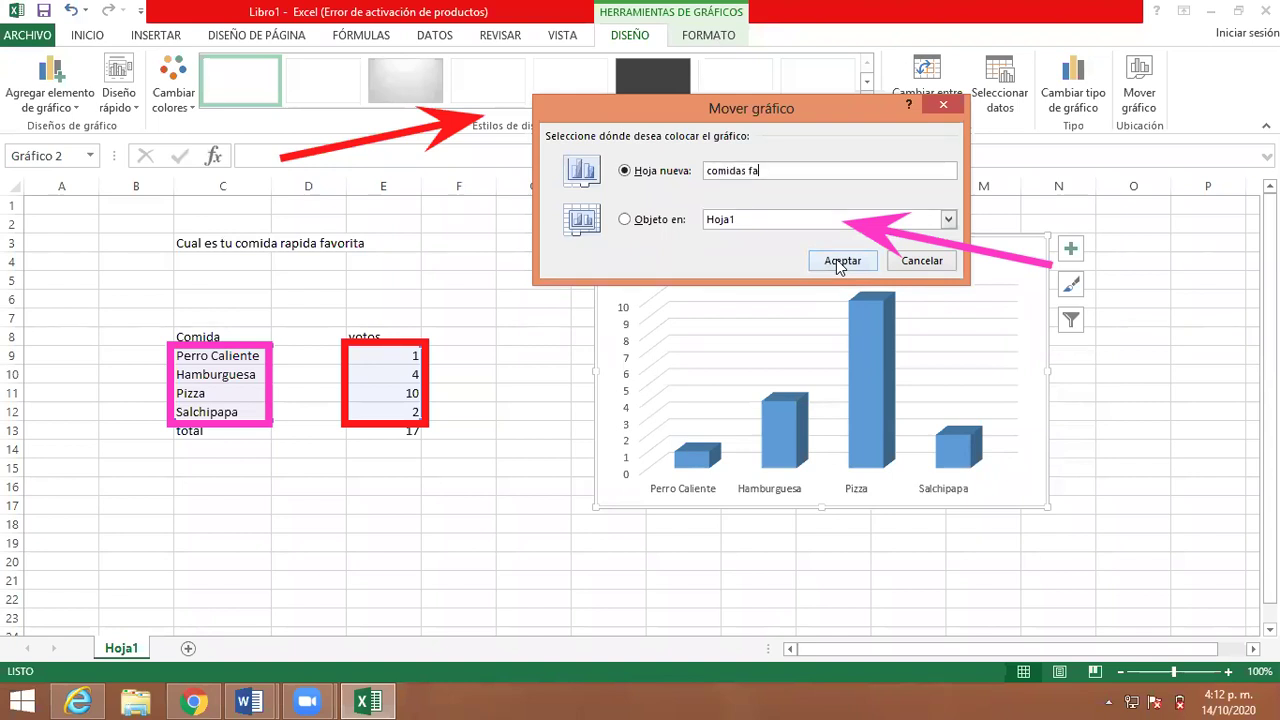
type("voritas")
left_click(842, 261)
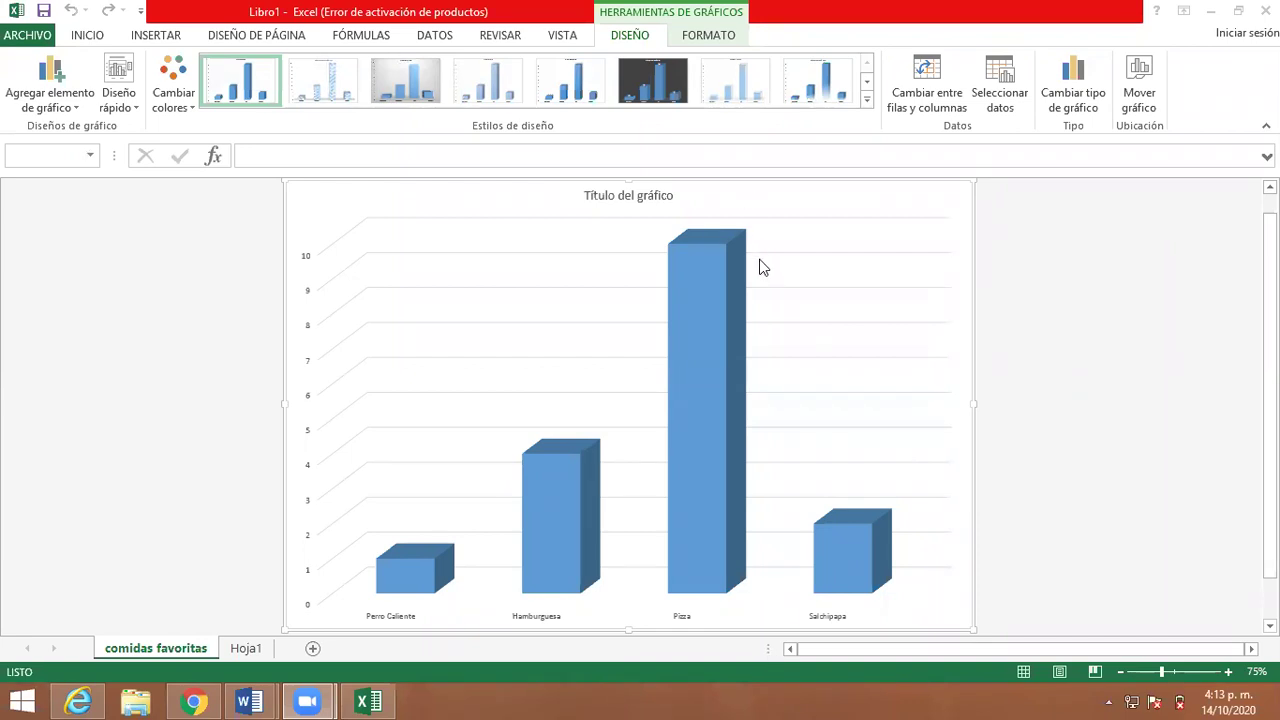
- Replace the placeholder chart title with "Comidas favoritas"
left_click(650, 197)
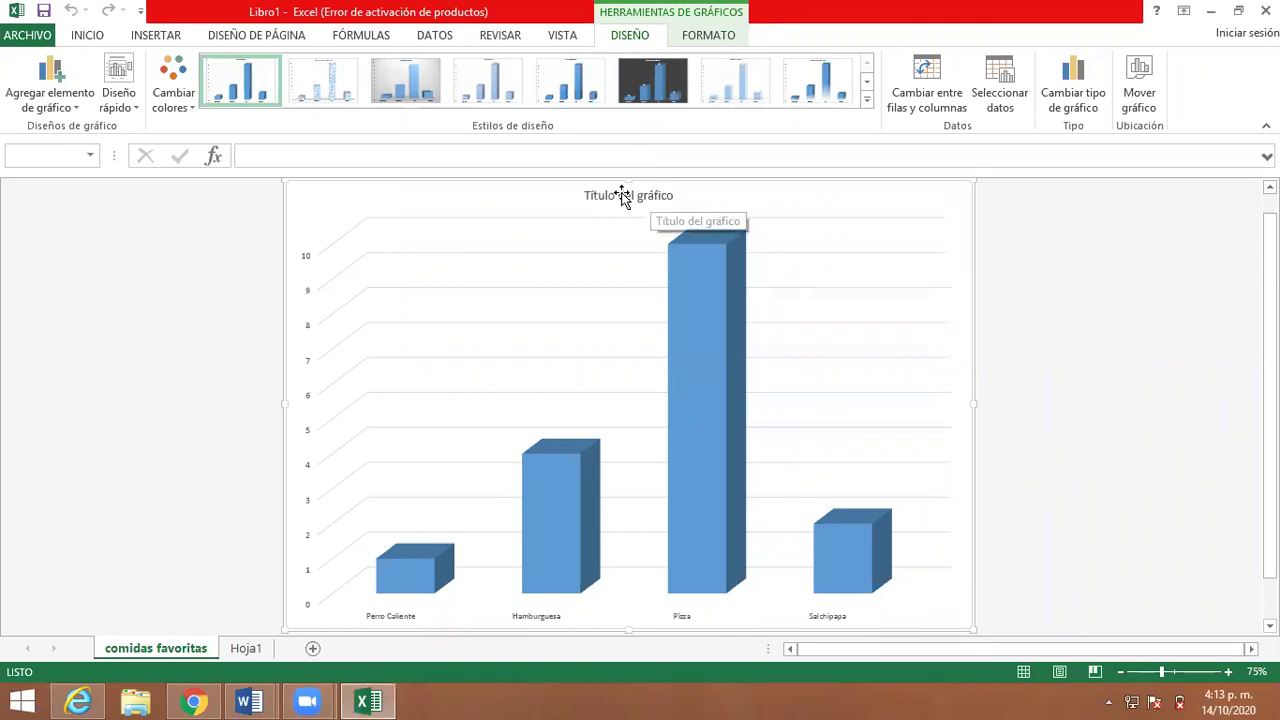
double_click(622, 195)
left_click(511, 196)
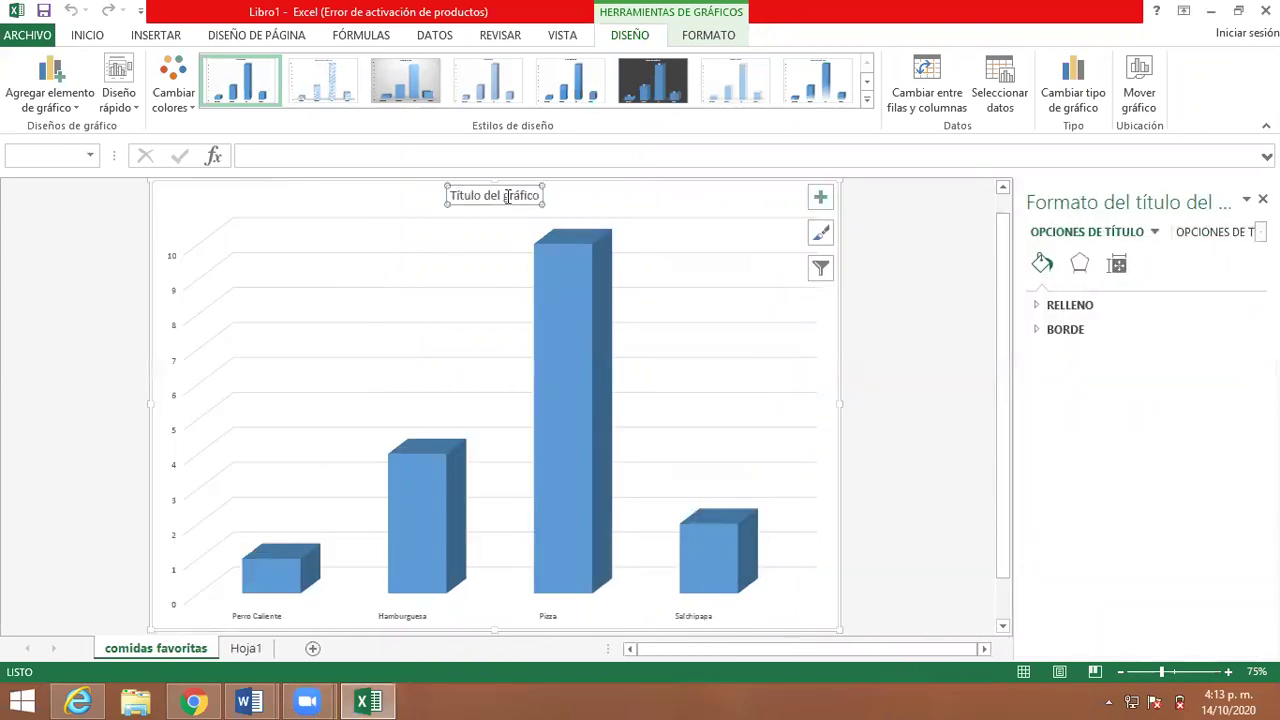
triple_click(510, 198)
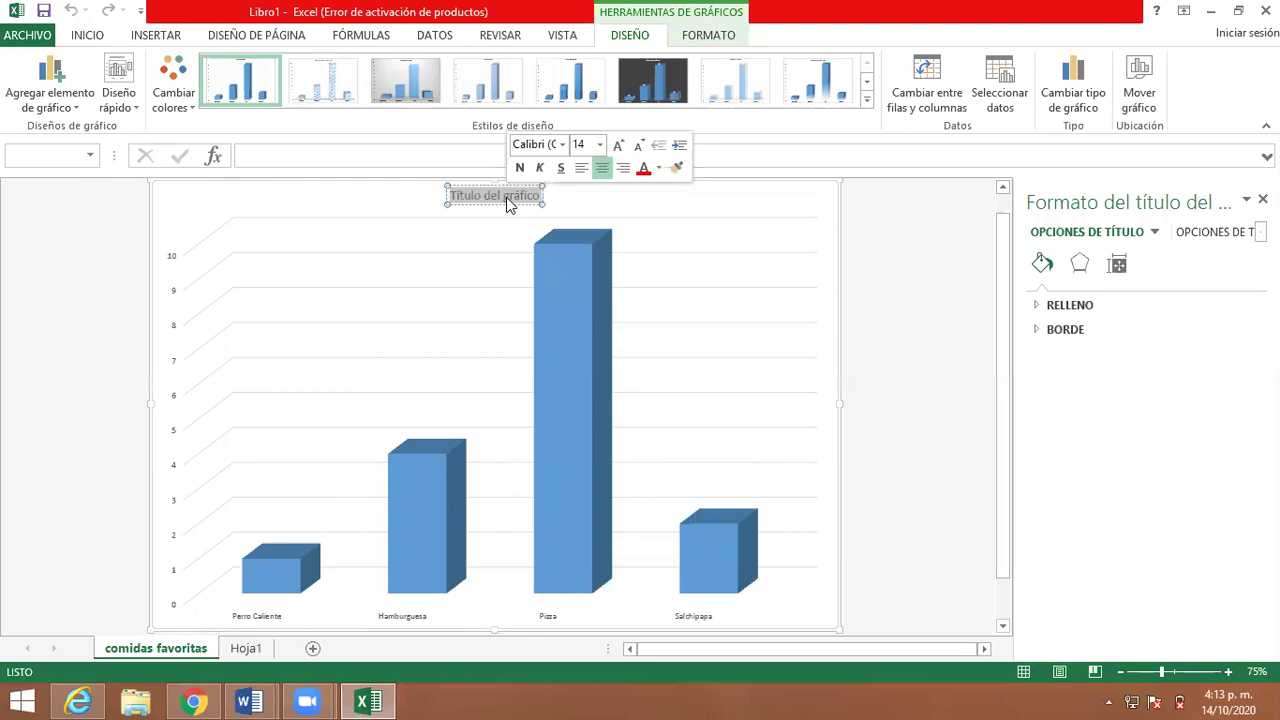
type("Comi")
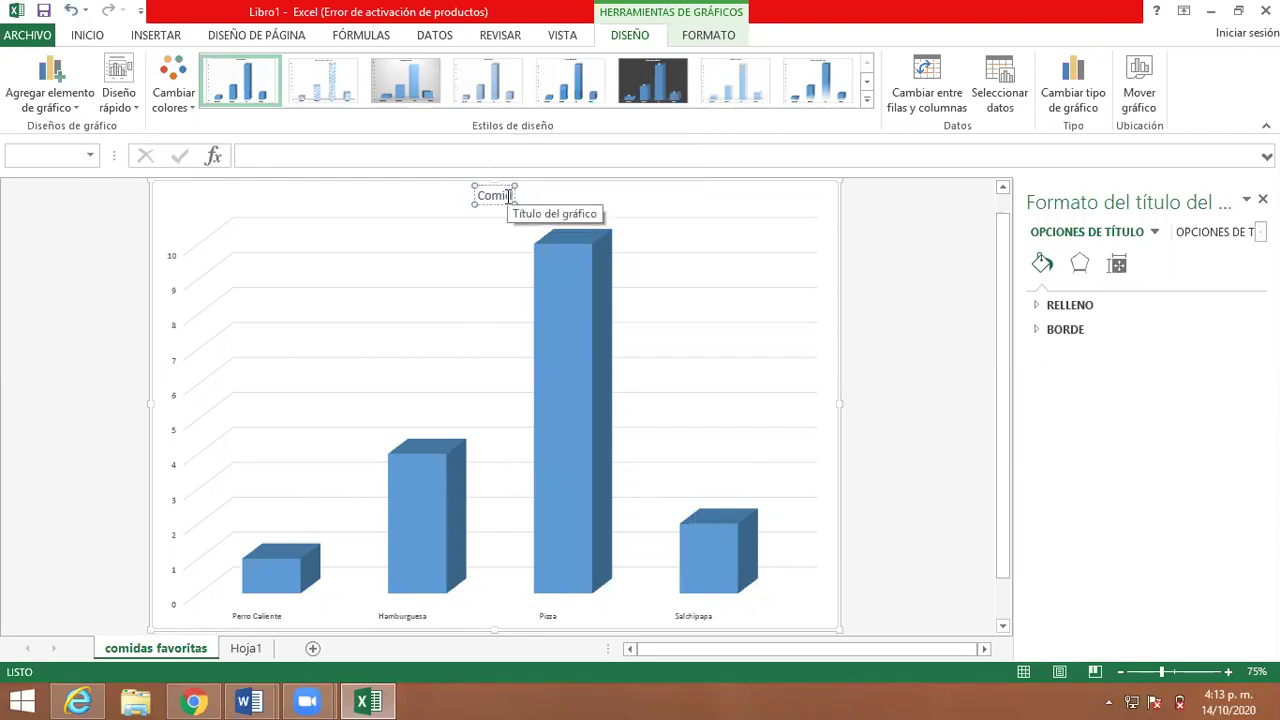
type("das favoritasb")
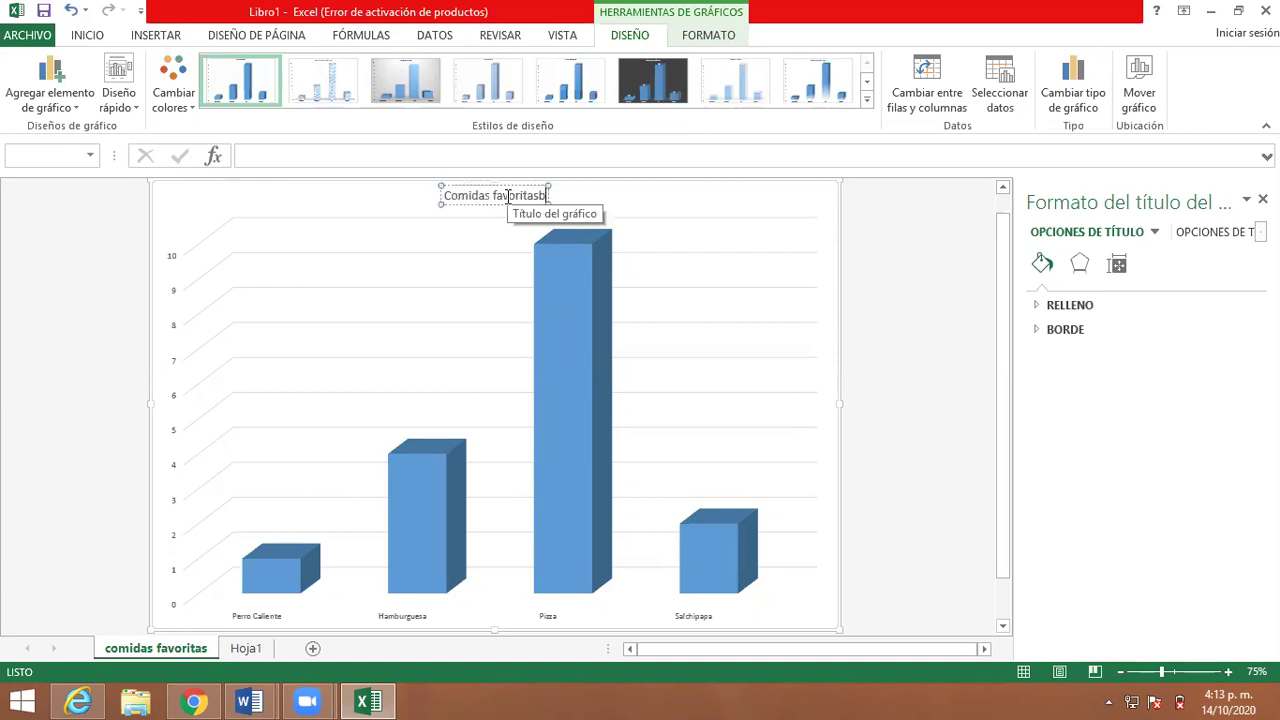
key("BackSpace")
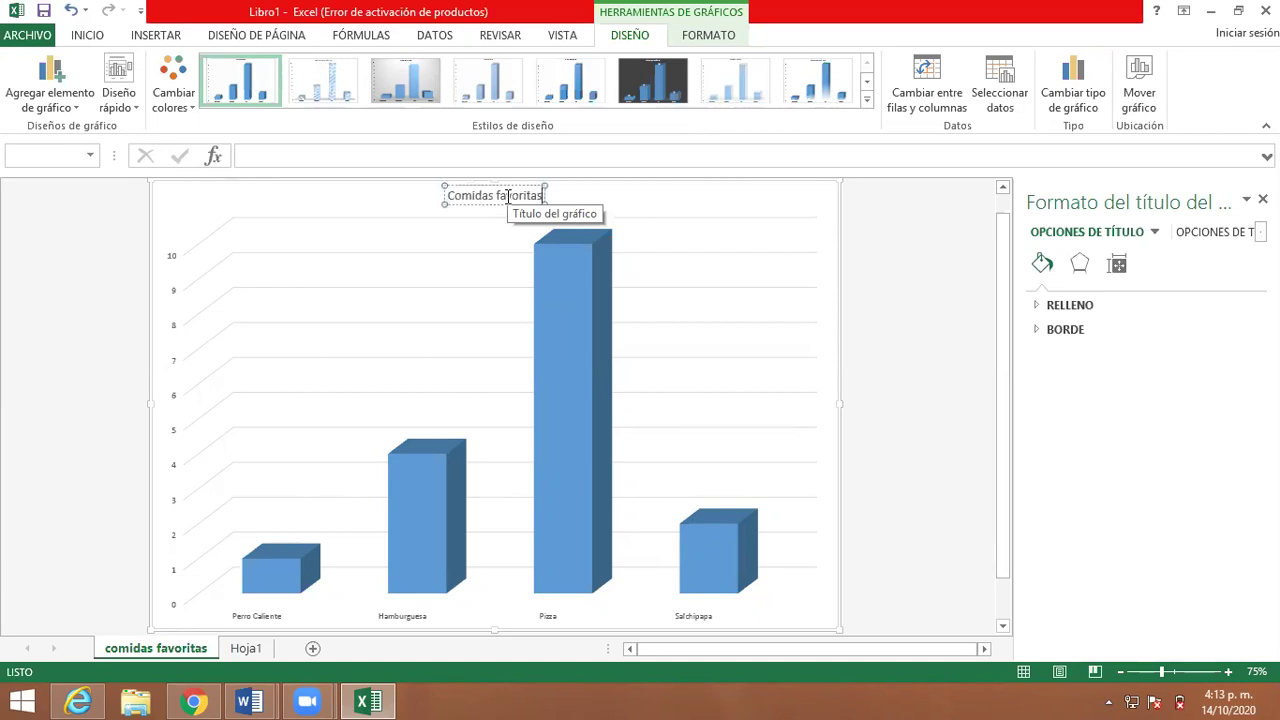
- Expand the chart title to "Comidas rapidas favoritas del grado cuarto"
left_click(493, 197)
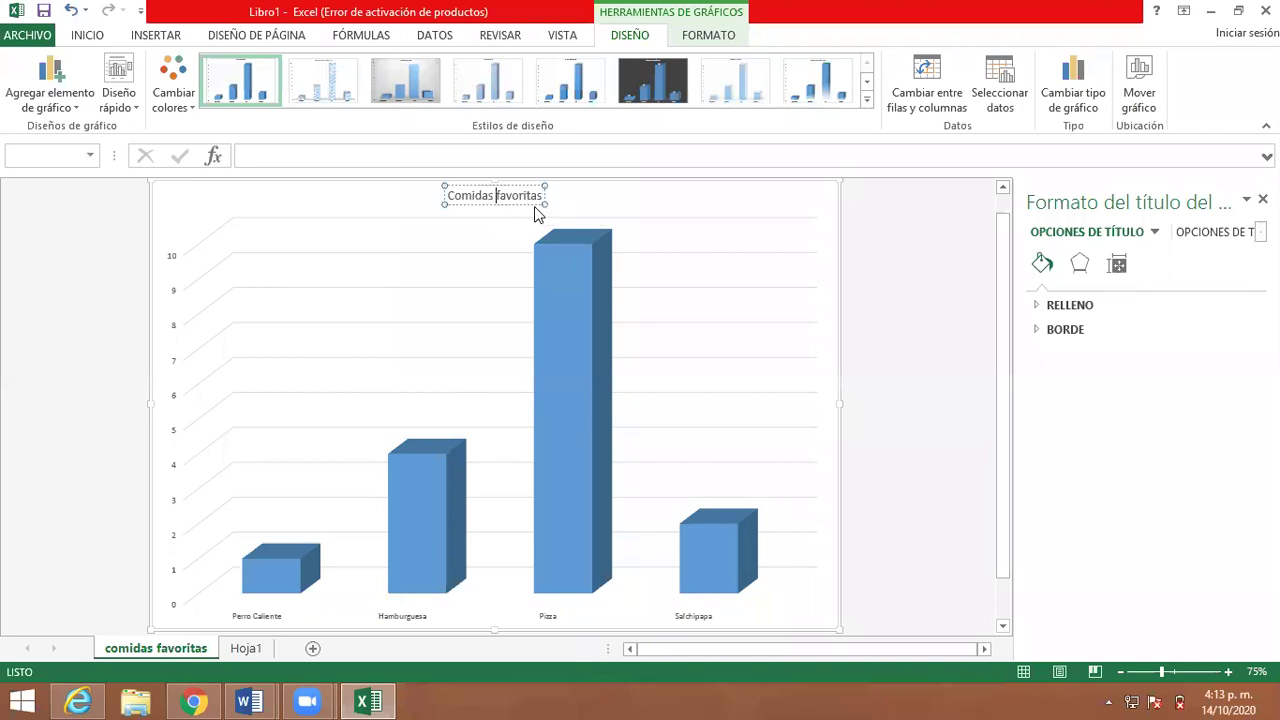
type("rapidas")
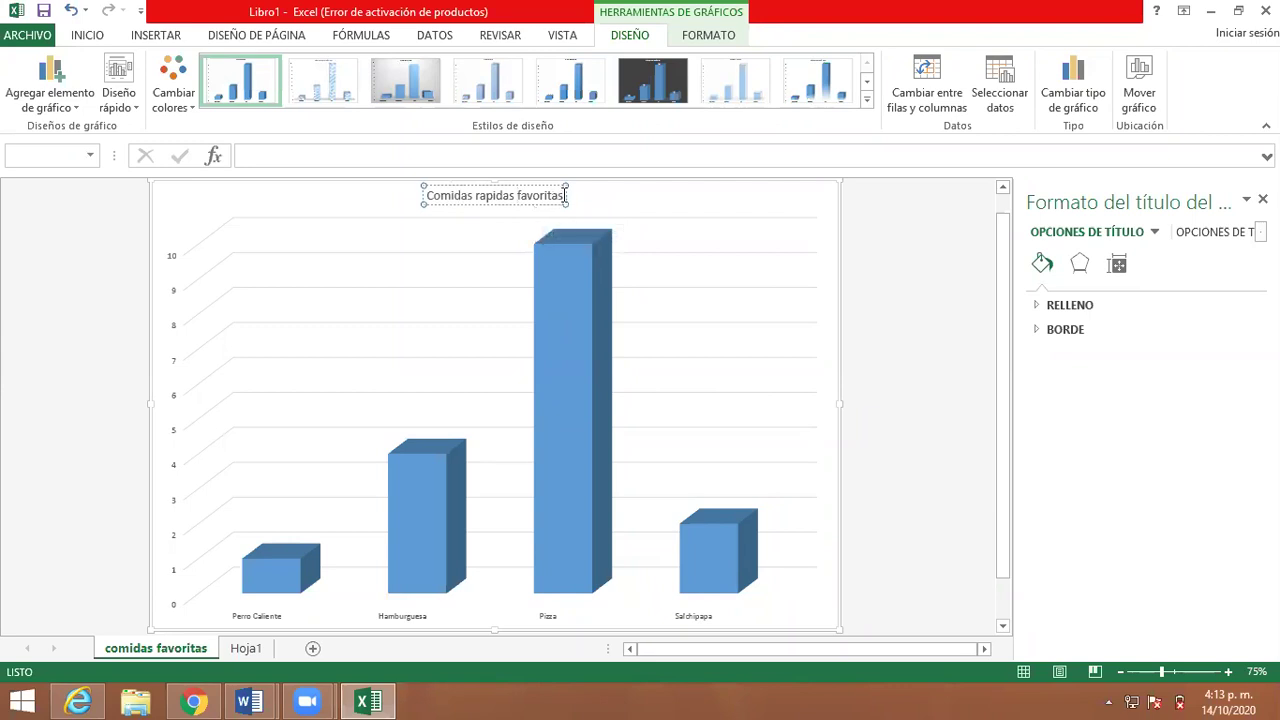
type("del grado curso")
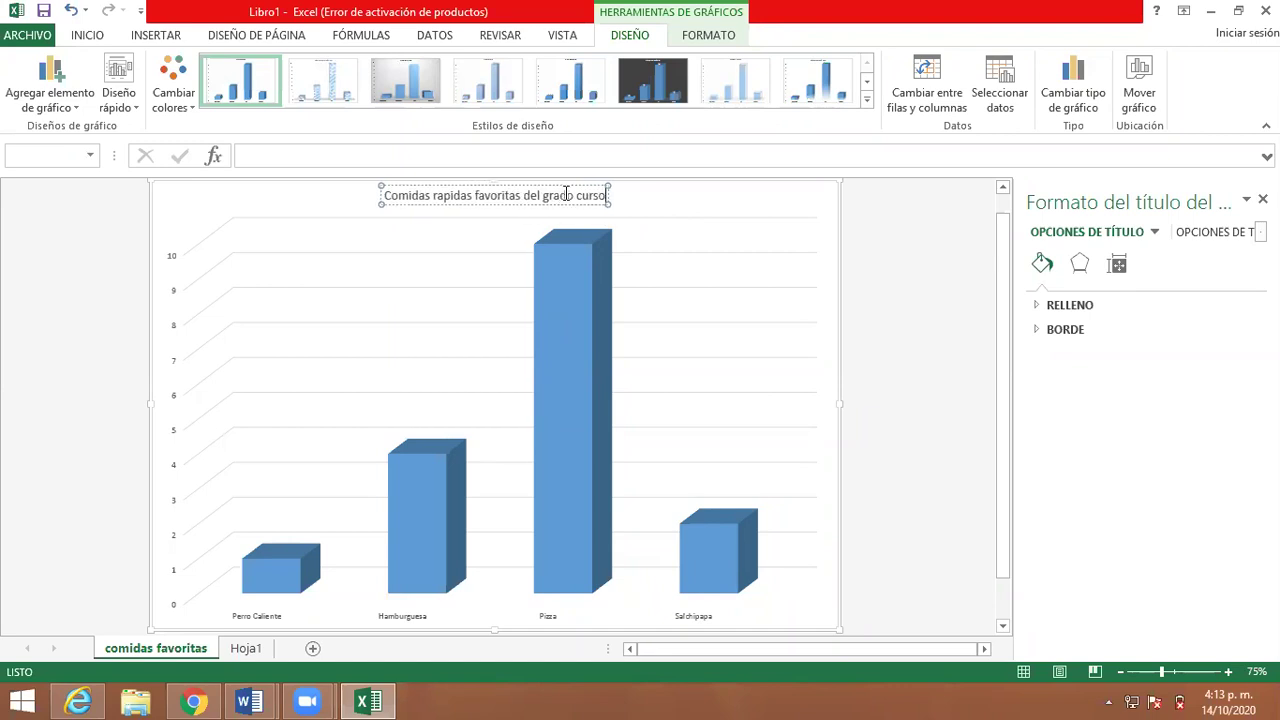
key("BackSpace")
key("BackSpace")
key("BackSpace")
type("arto")
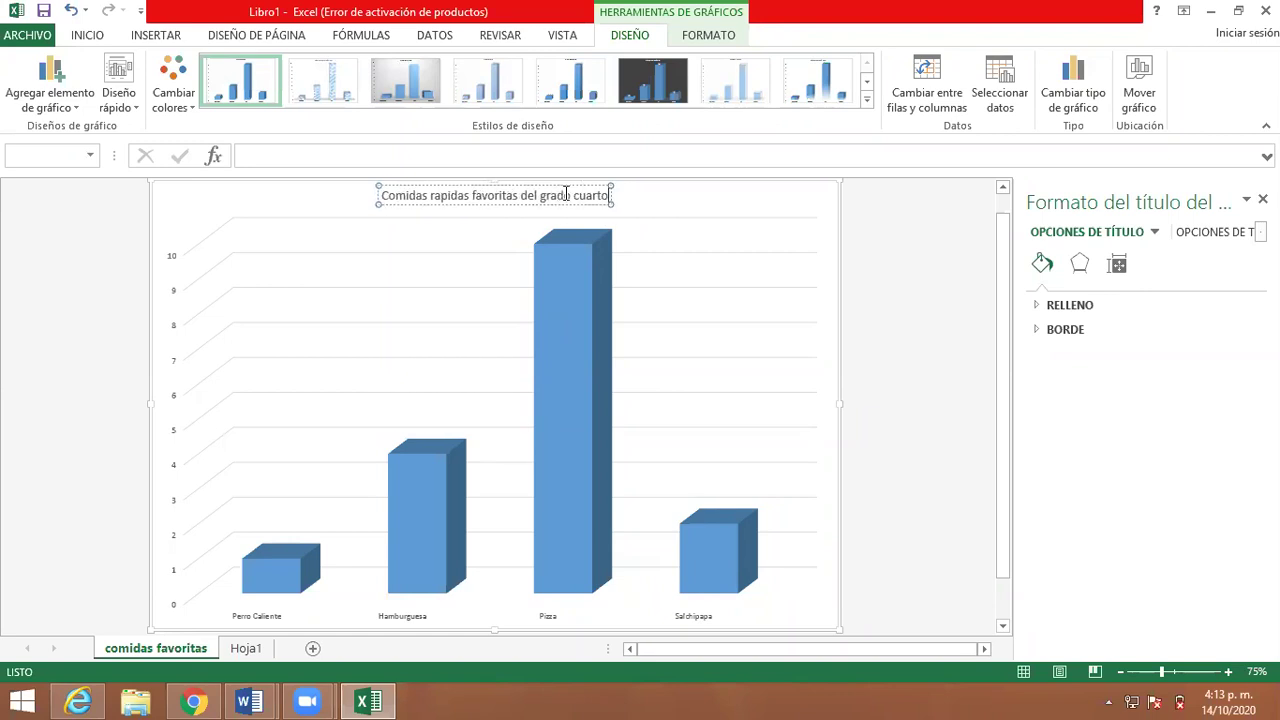
left_click(334, 210)
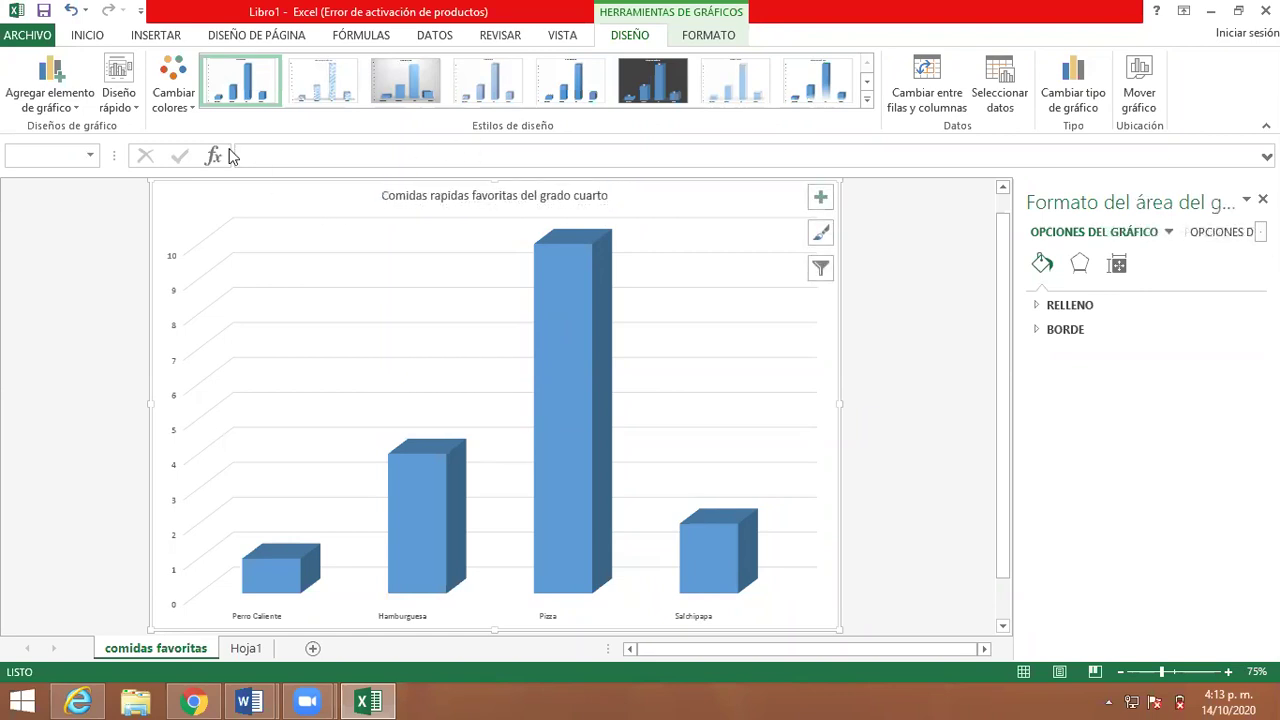
- Apply the quick layout that adds titles to both axes and a legend to the column chart
left_click(136, 116)
left_click(136, 116)
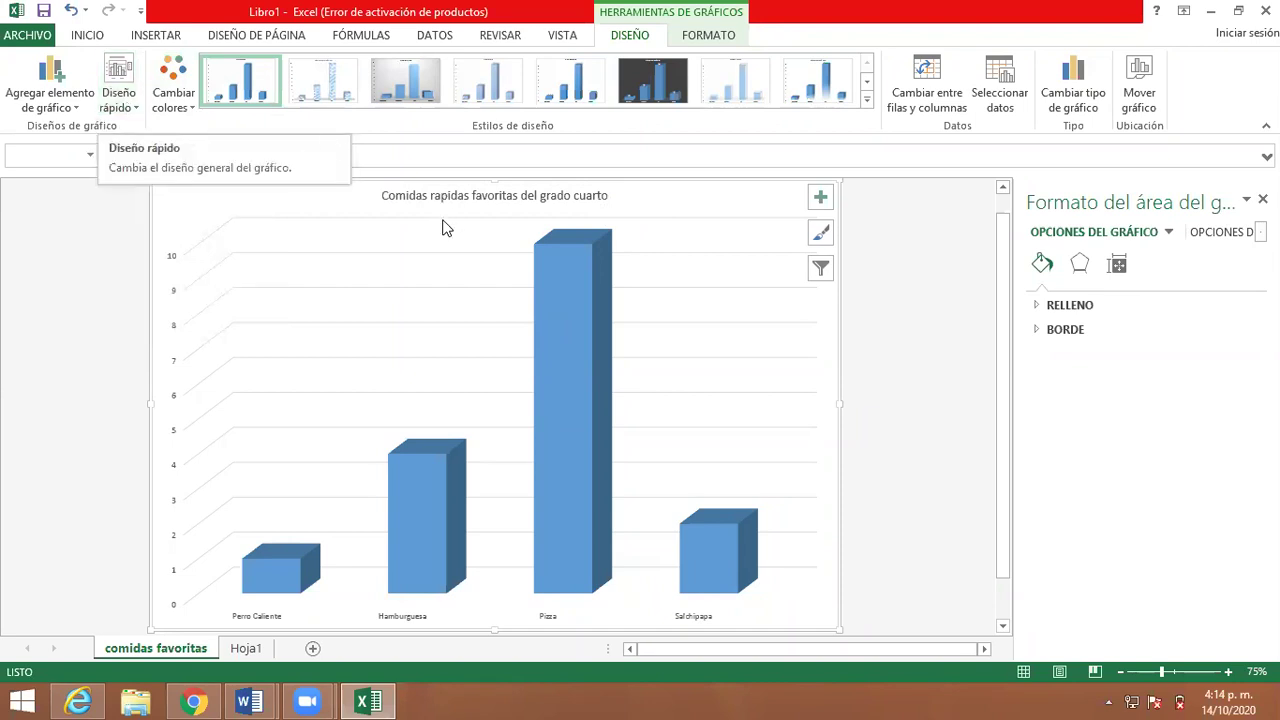
left_click(137, 108)
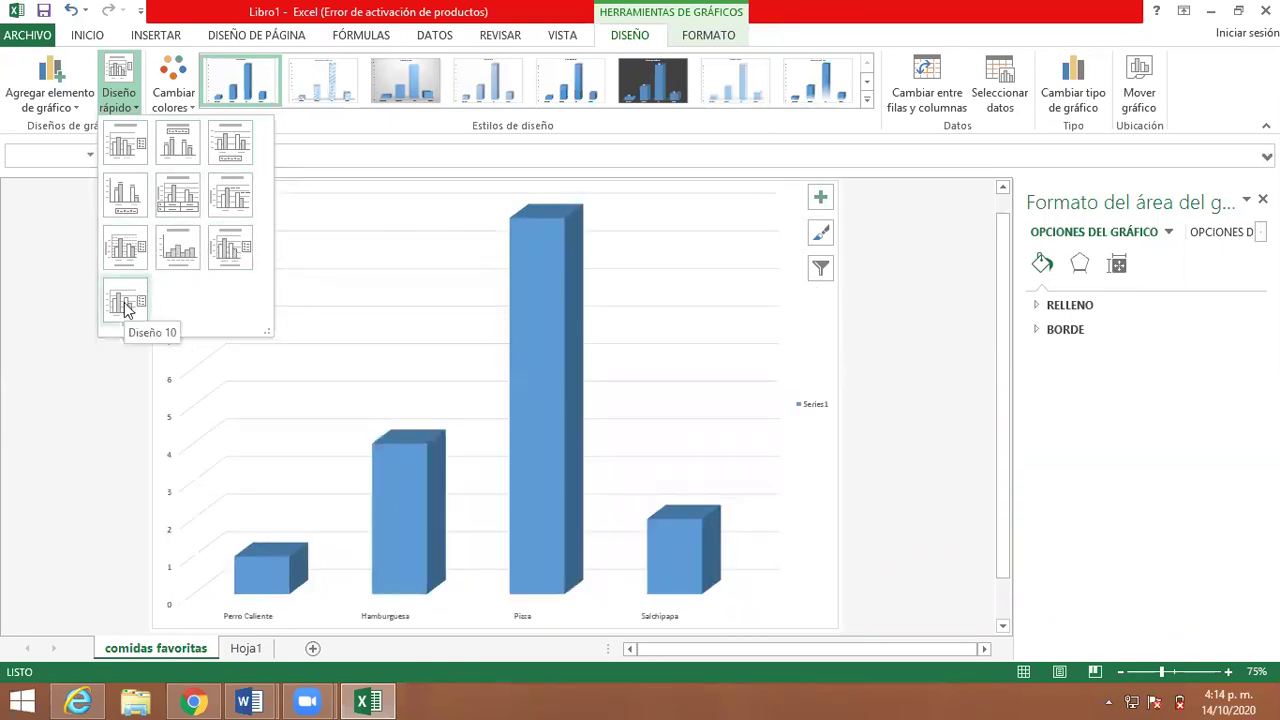
left_click(224, 248)
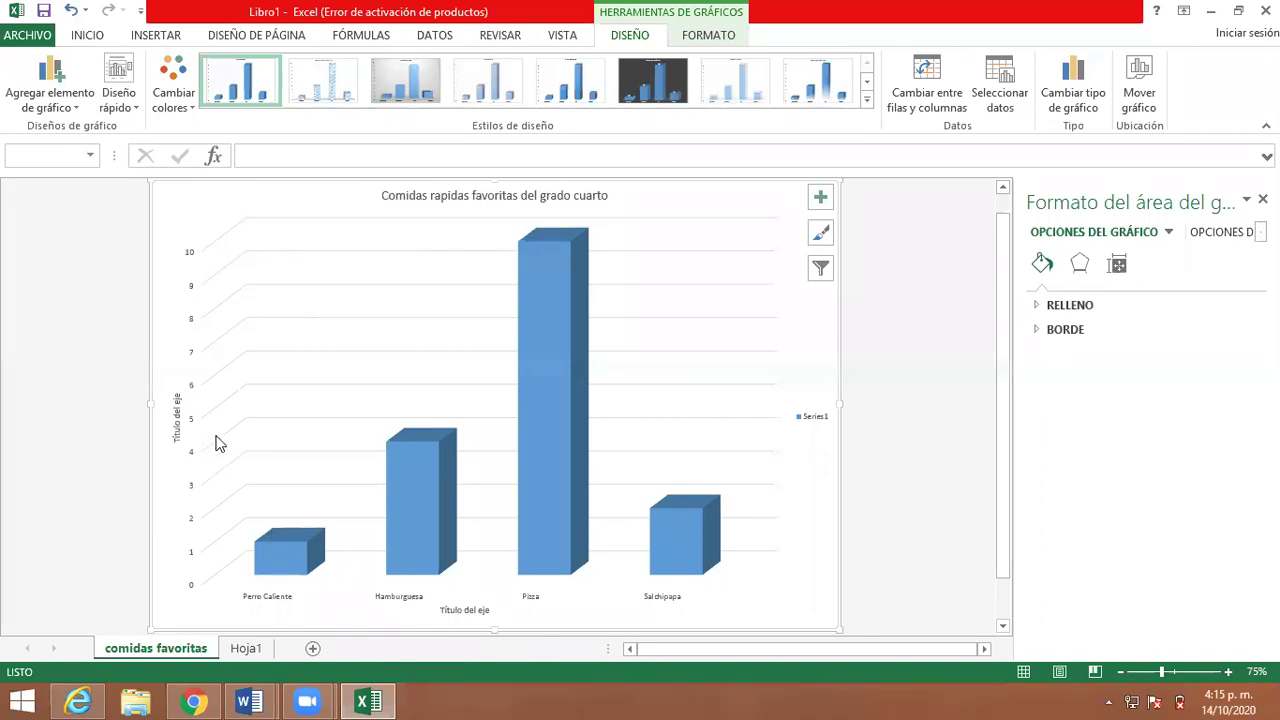
left_click(175, 419)
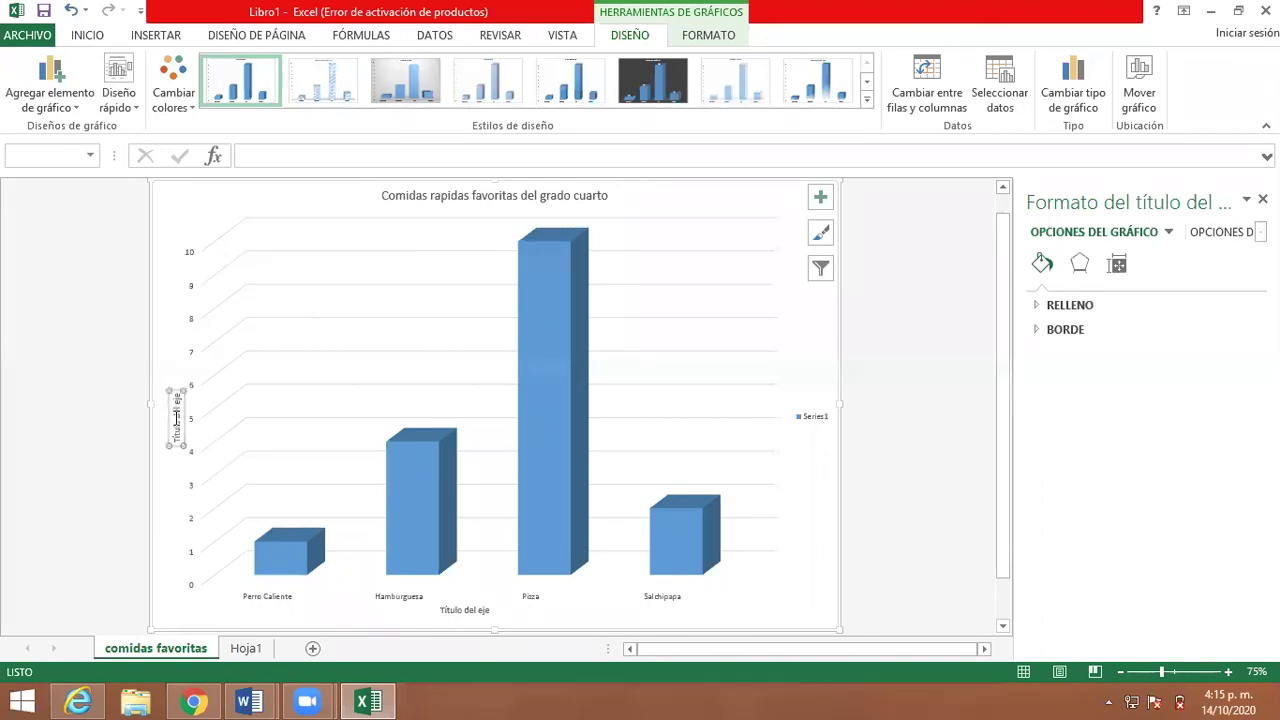
key("Delete")
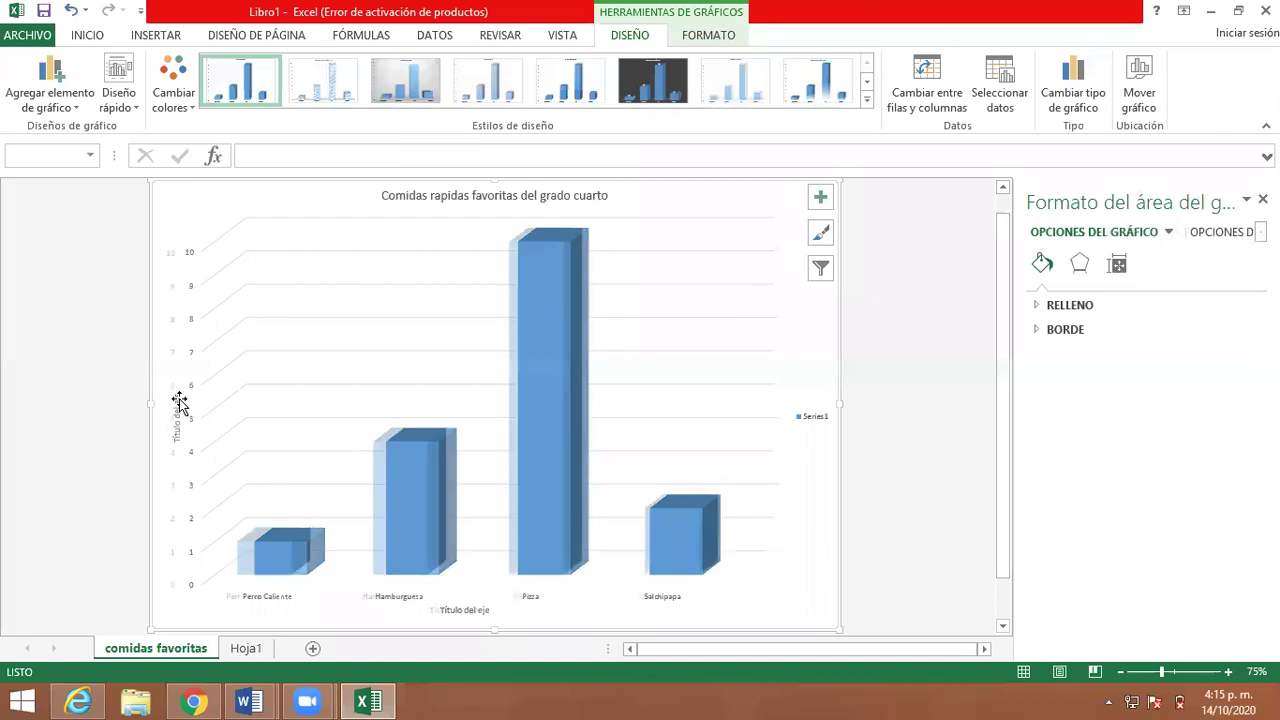
key("ctrl+z")
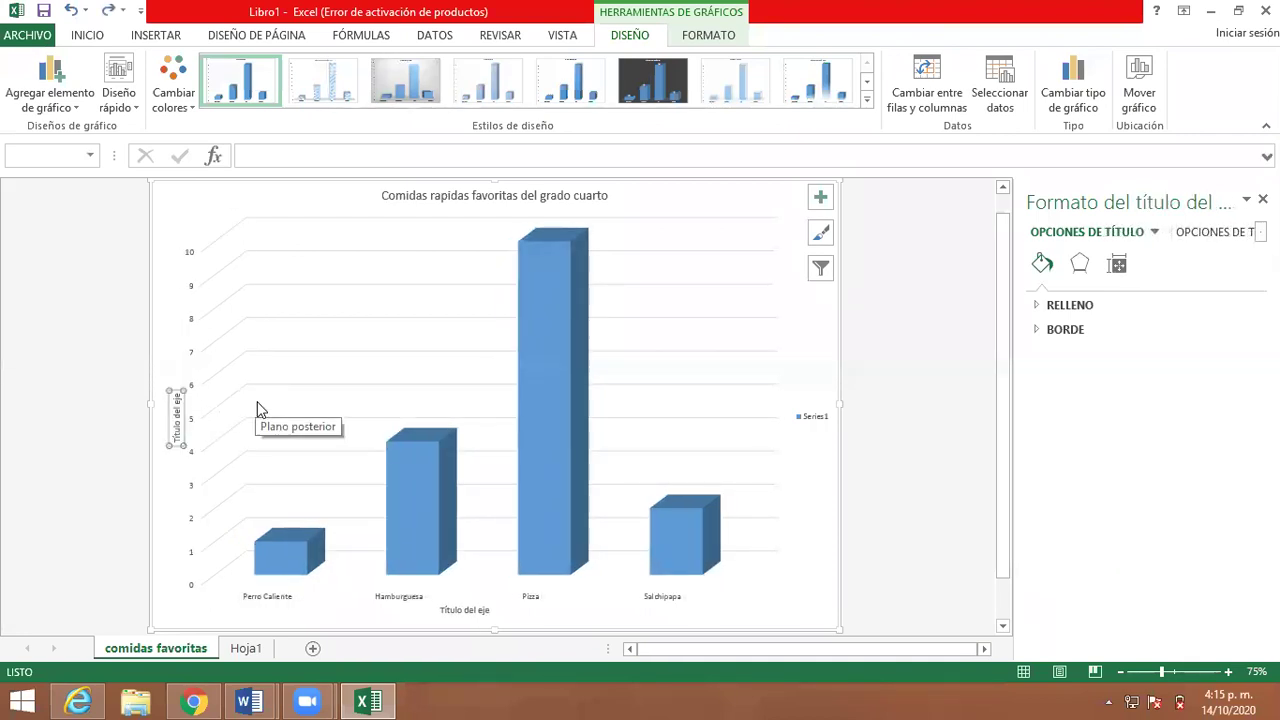
- Replace the placeholder title of the vertical axis with "Votos"
left_click(176, 418)
double_click(176, 418)
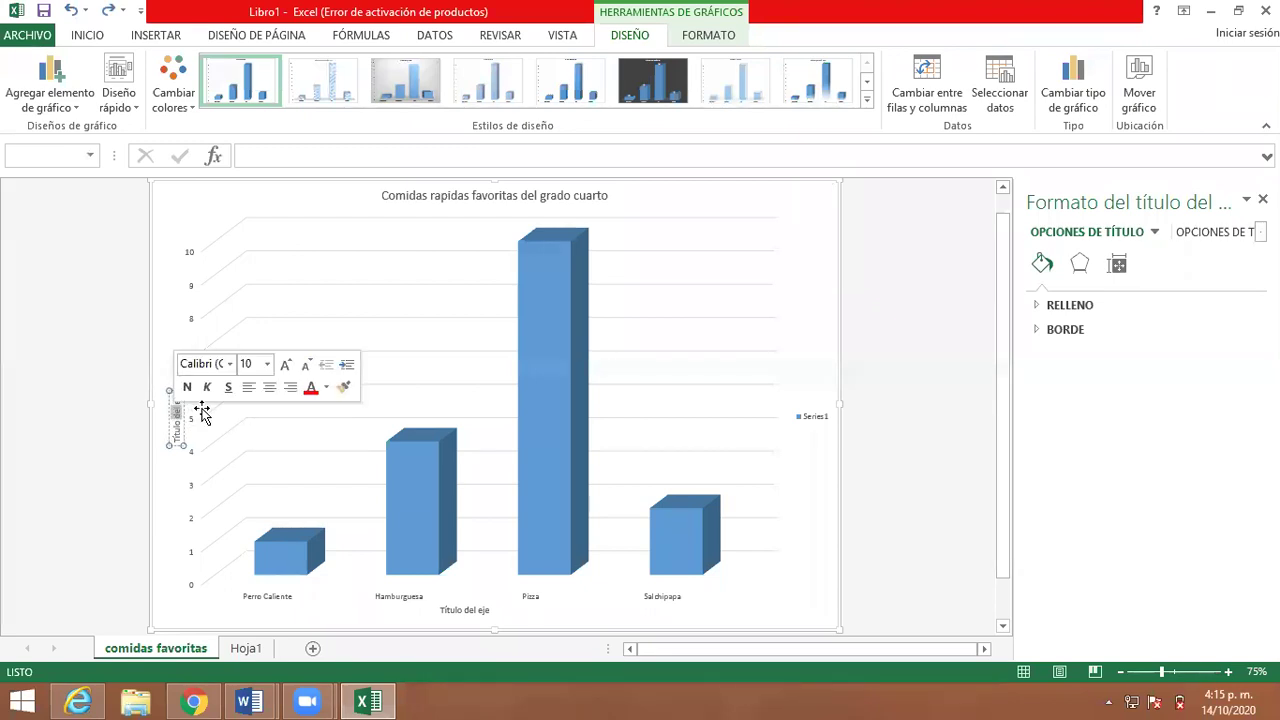
key("BackSpace")
key("BackSpace")
key("BackSpace")
key("BackSpace")
key("BackSpace")
key("BackSpace")
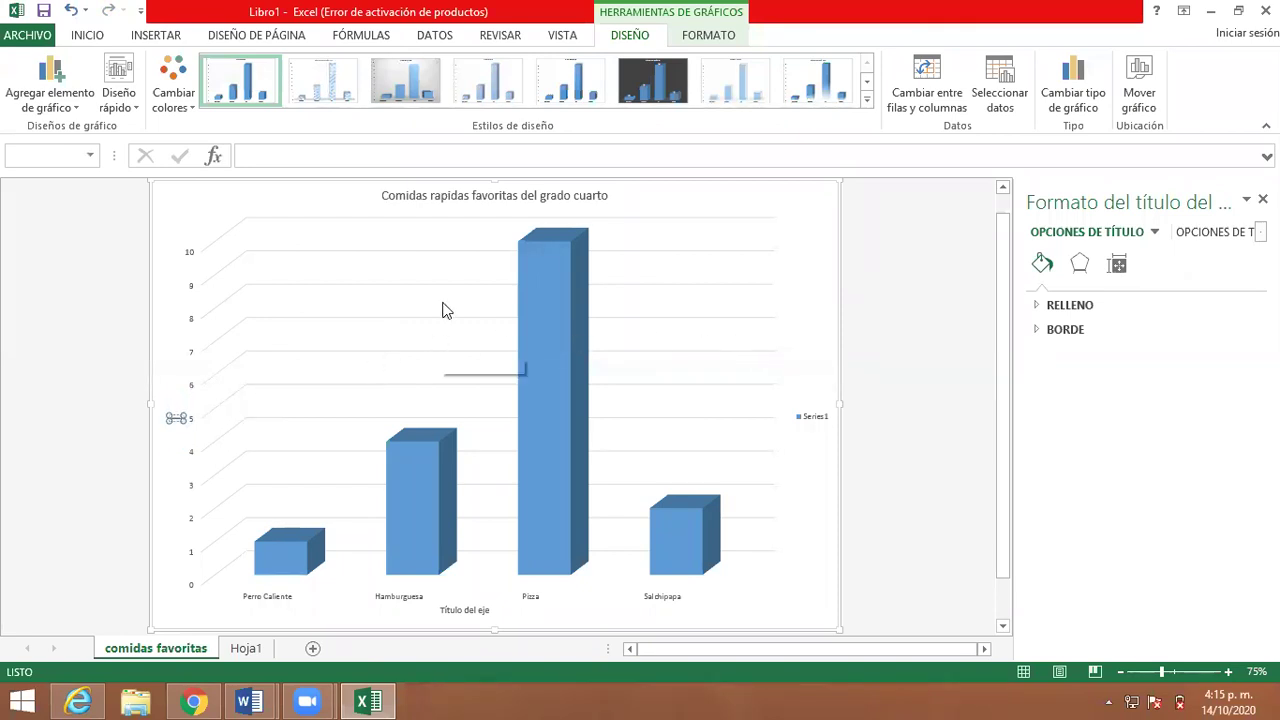
type("Votos")
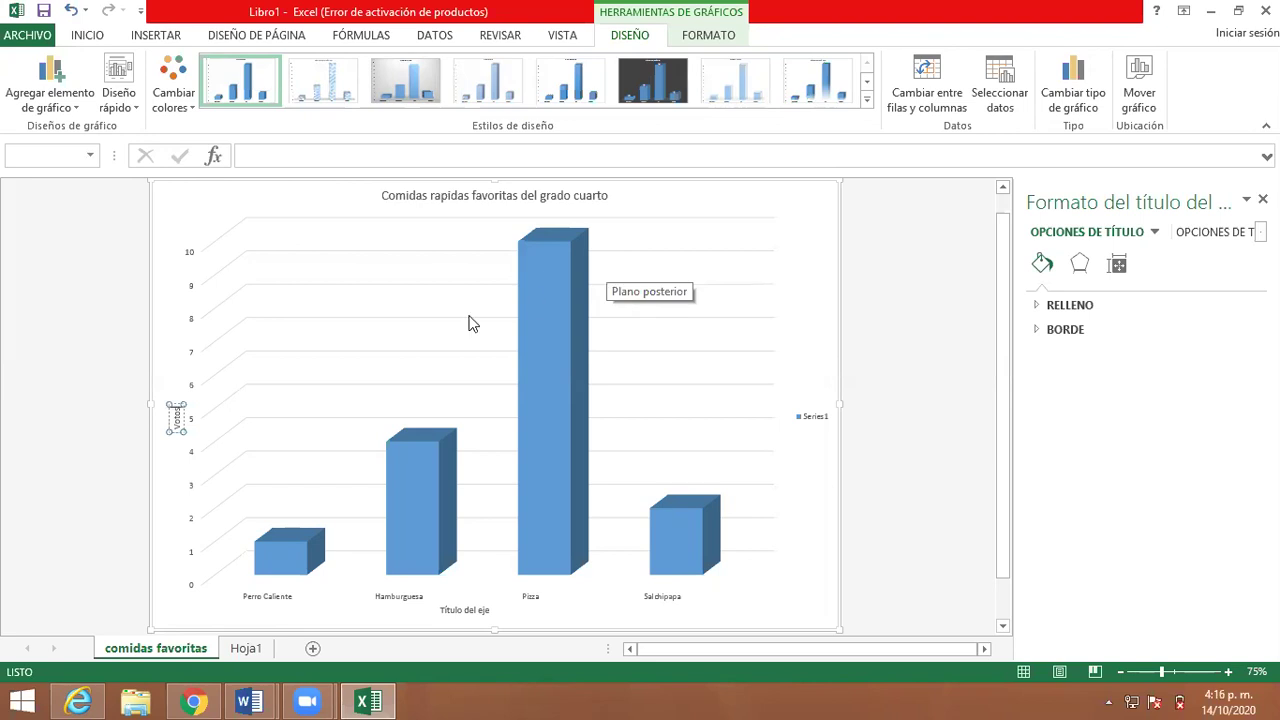
- Replace the placeholder title of the horizontal axis with "Tipos de comidas"
left_click(467, 610)
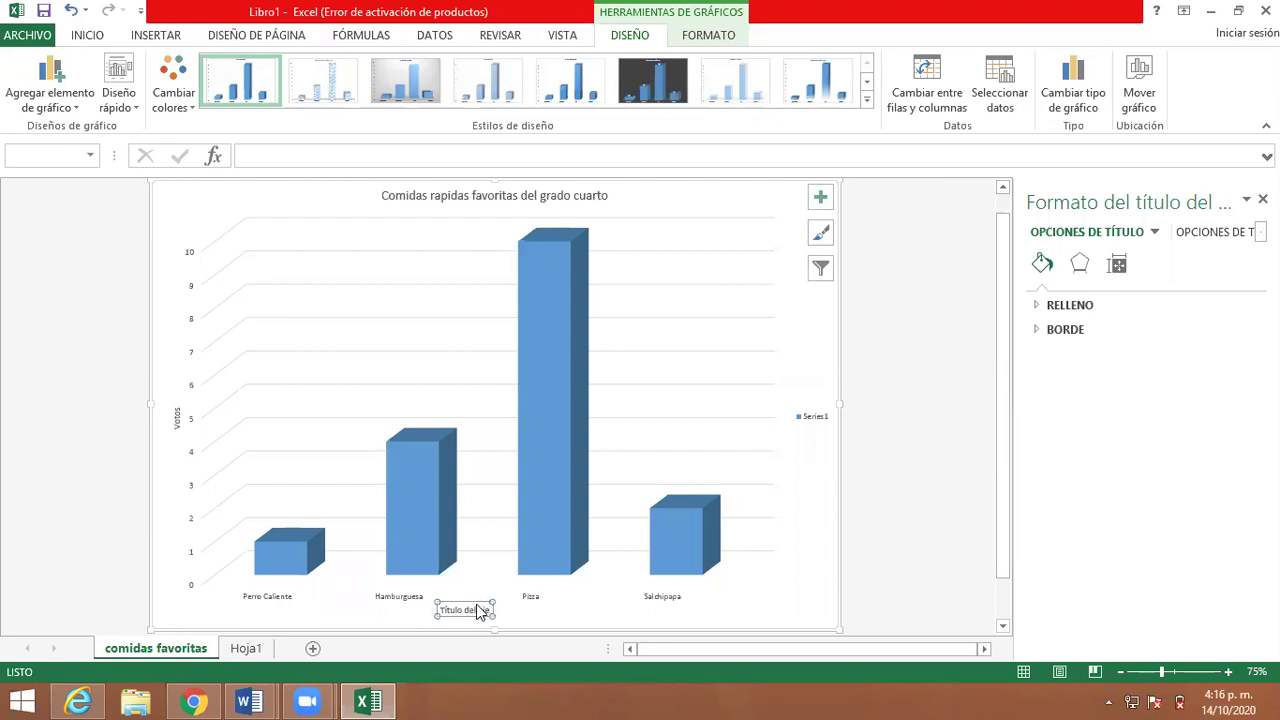
right_click(479, 611)
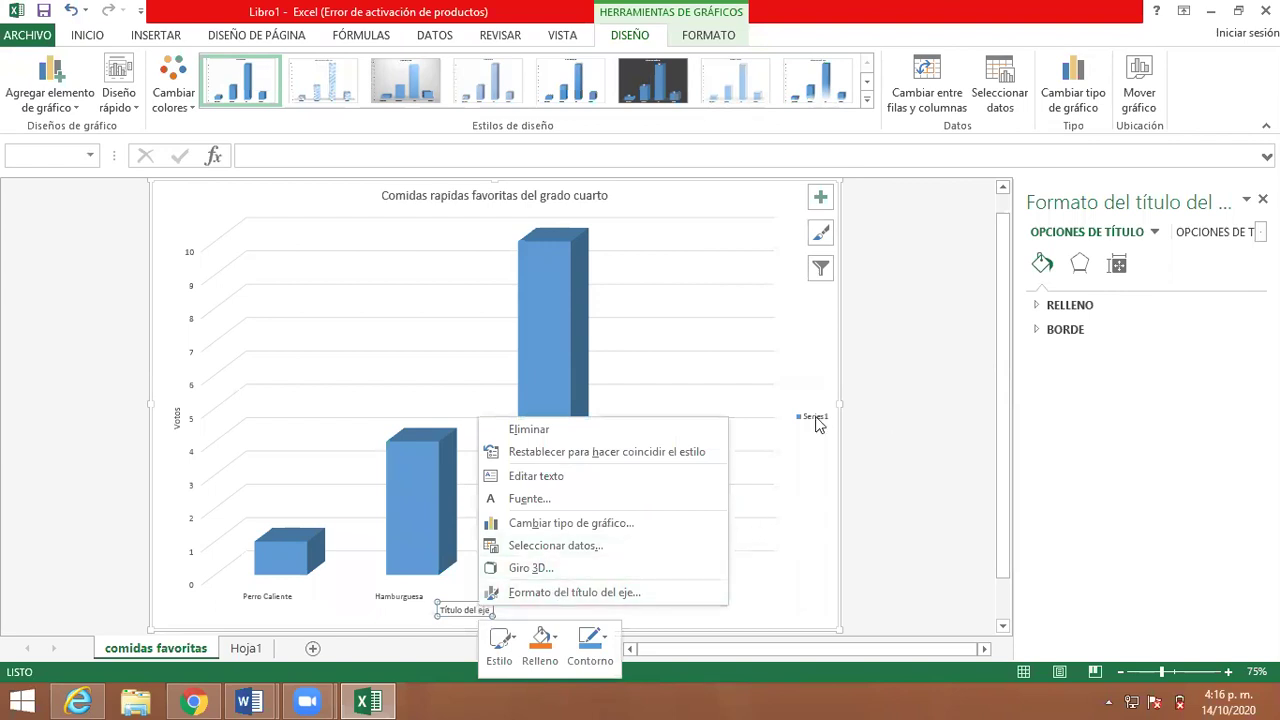
key("Escape")
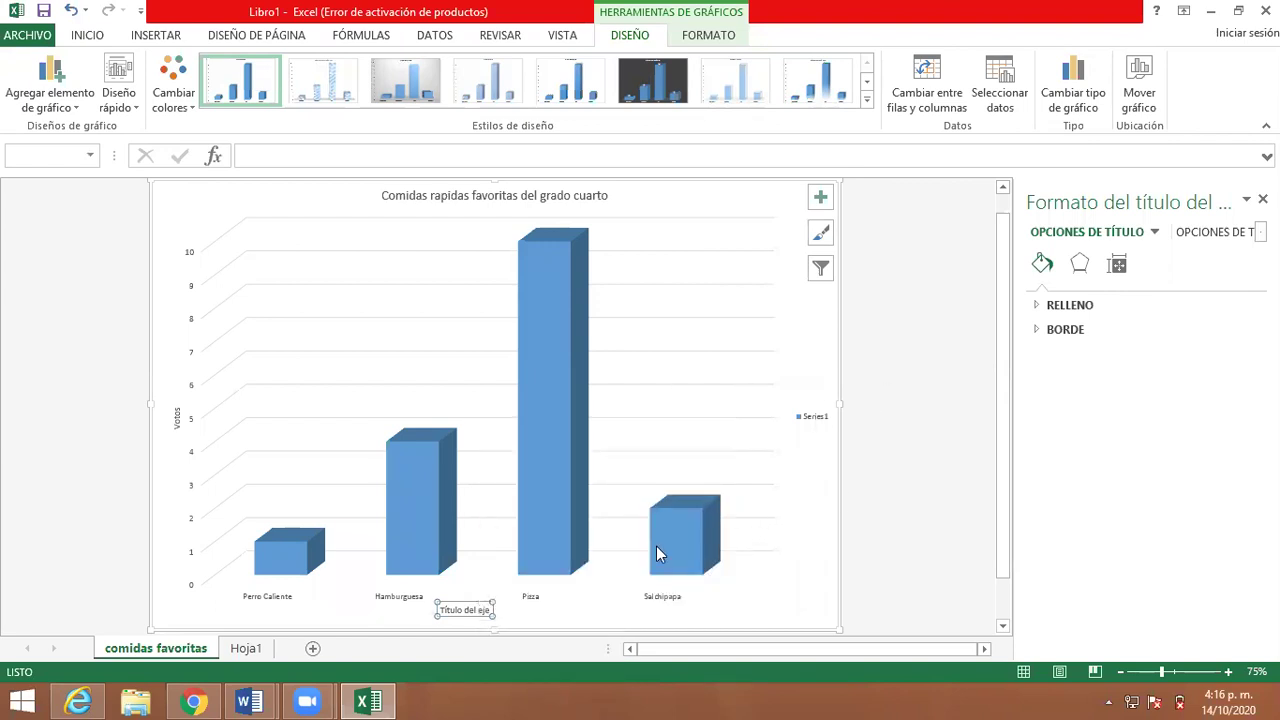
left_click_drag(488, 609, 440, 609)
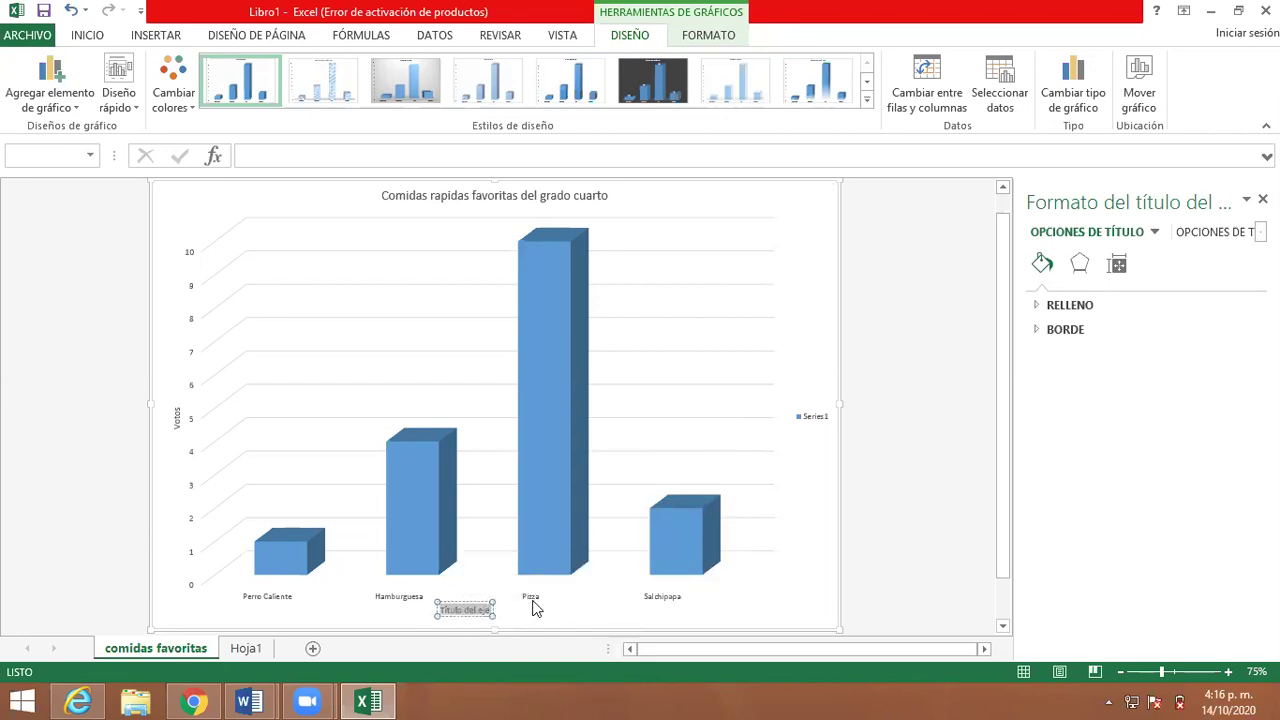
key("Delete")
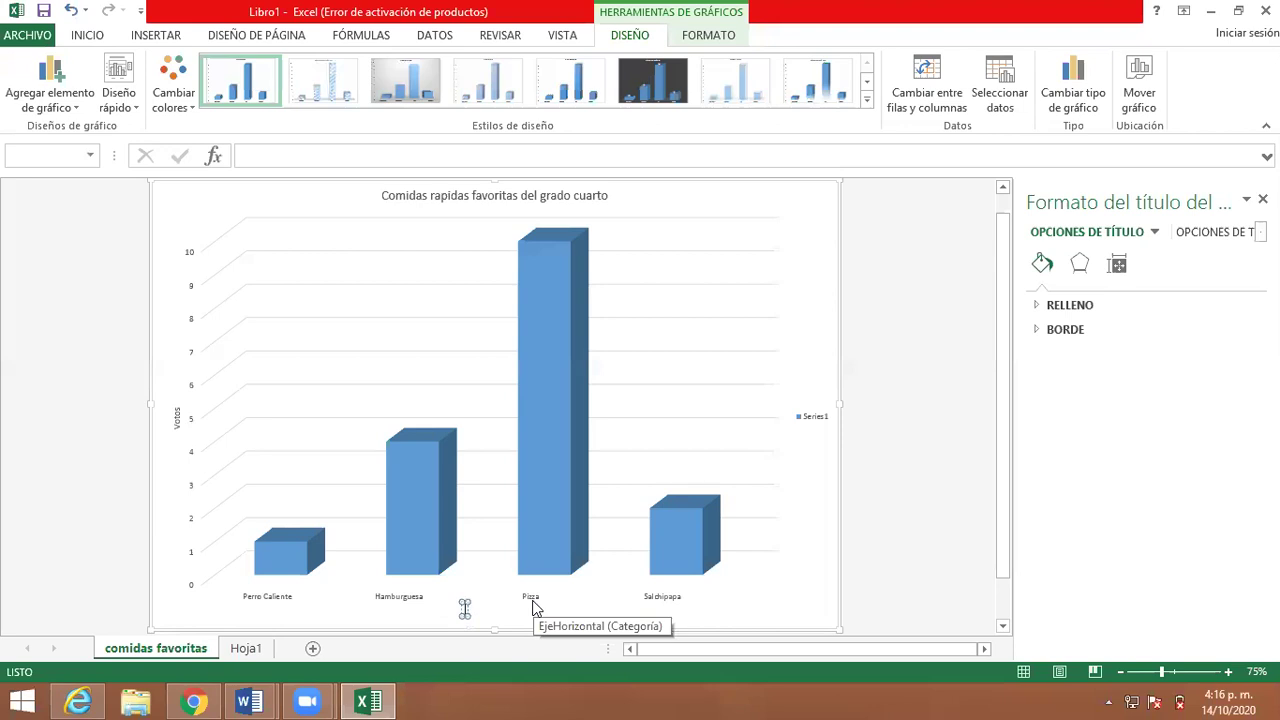
type("Tipos de comida")
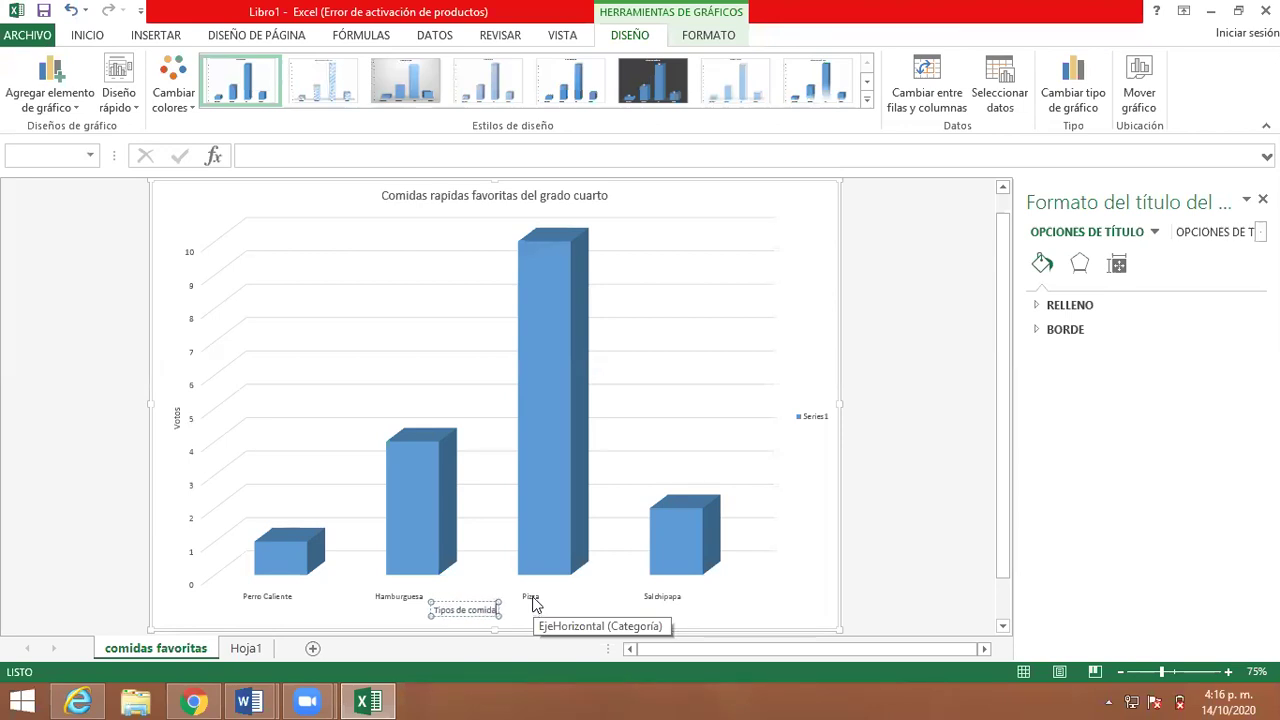
type("s")
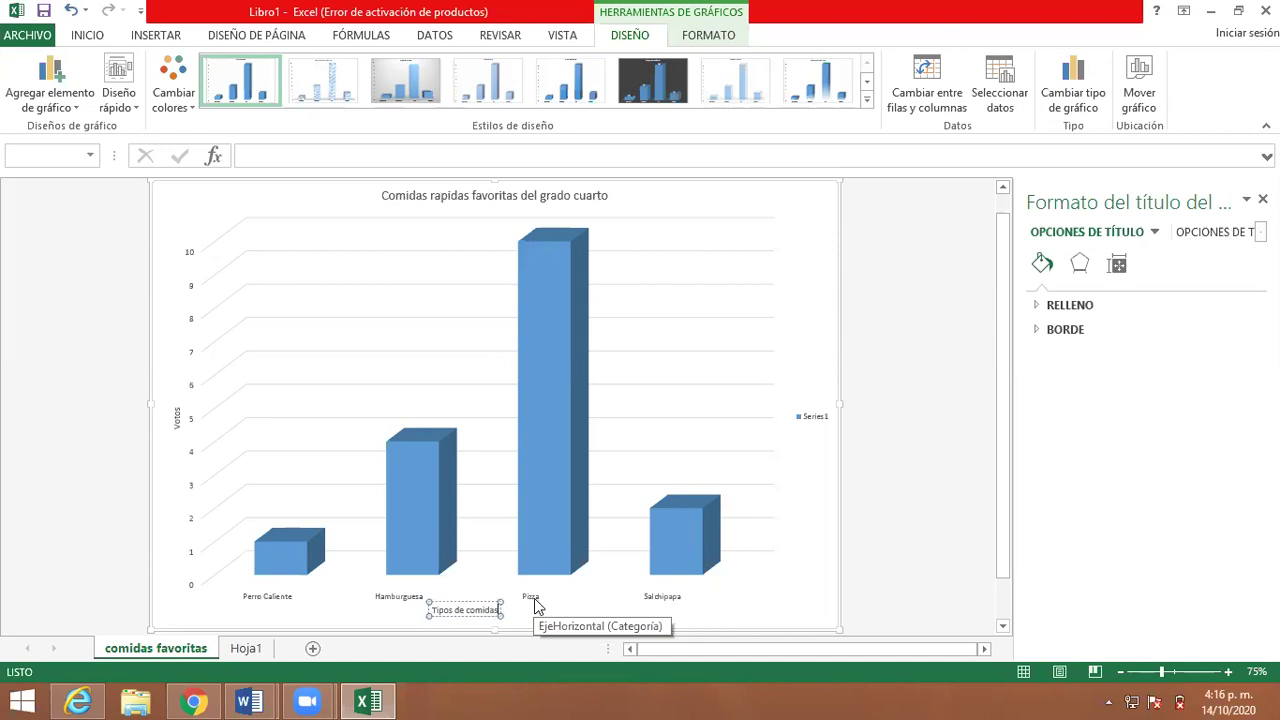
left_click(533, 597)
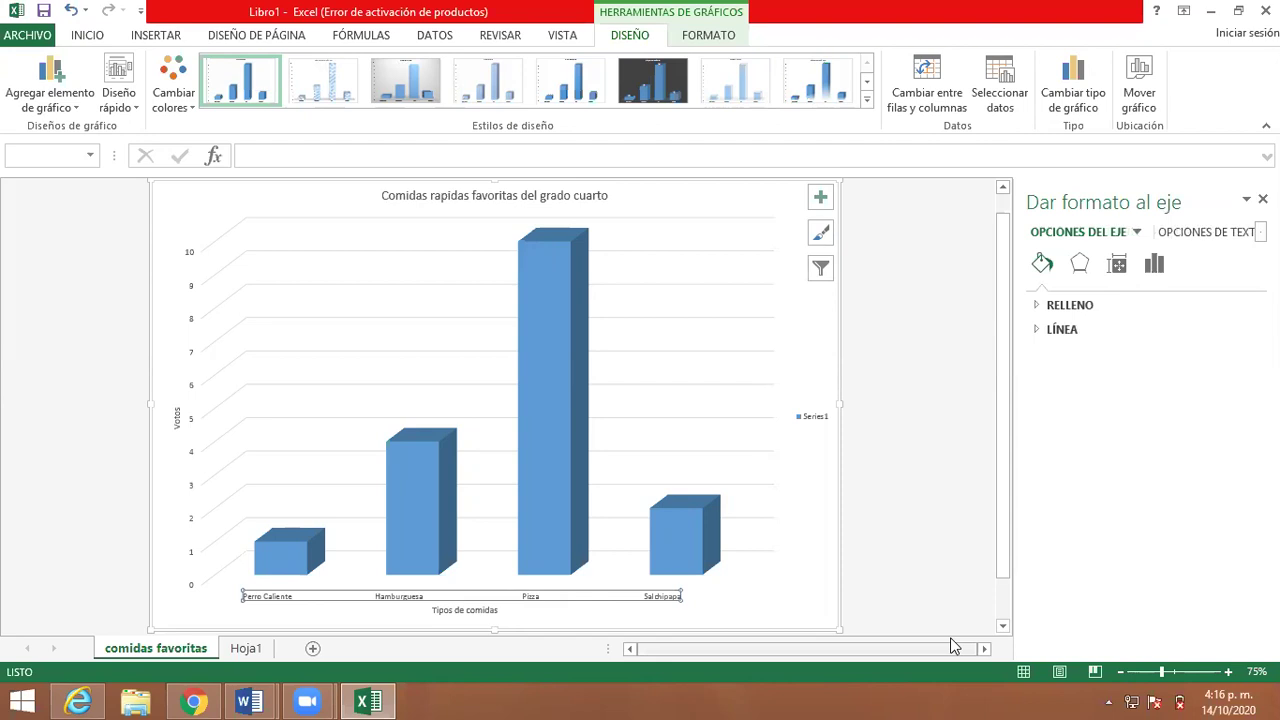
- Enlarge the "Votos" axis title to 18 pt
left_click(176, 421)
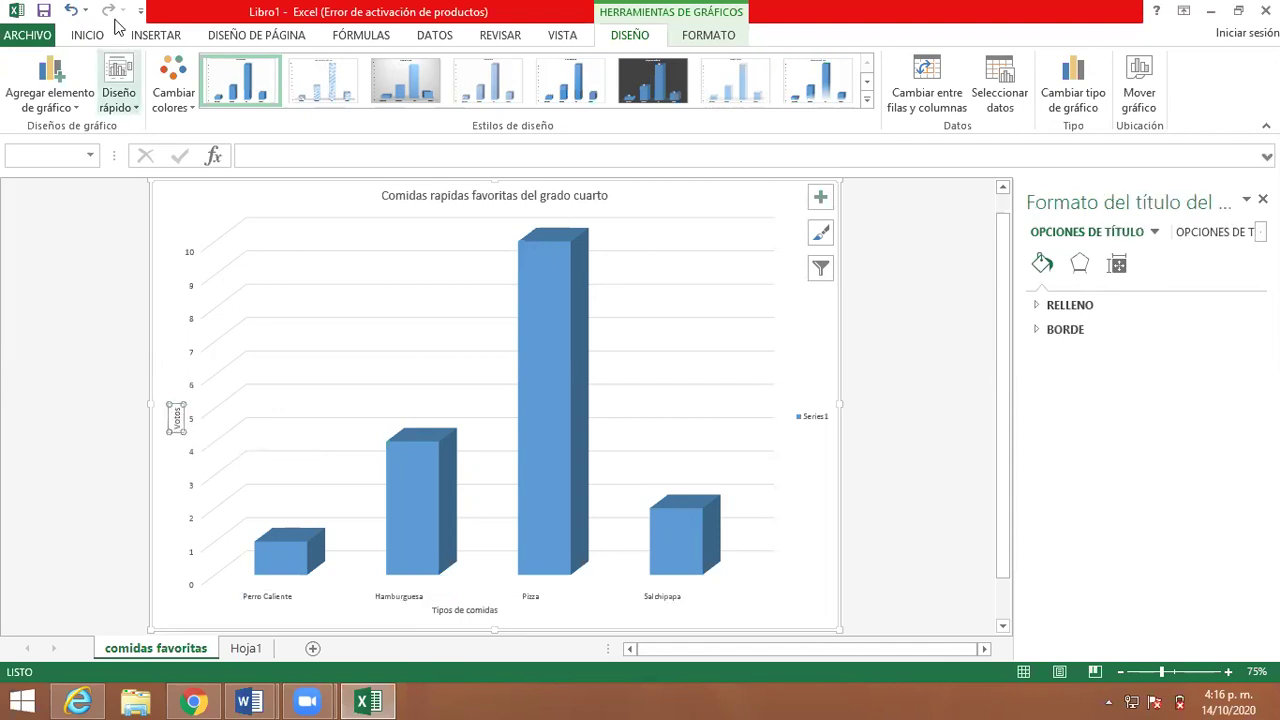
left_click(89, 35)
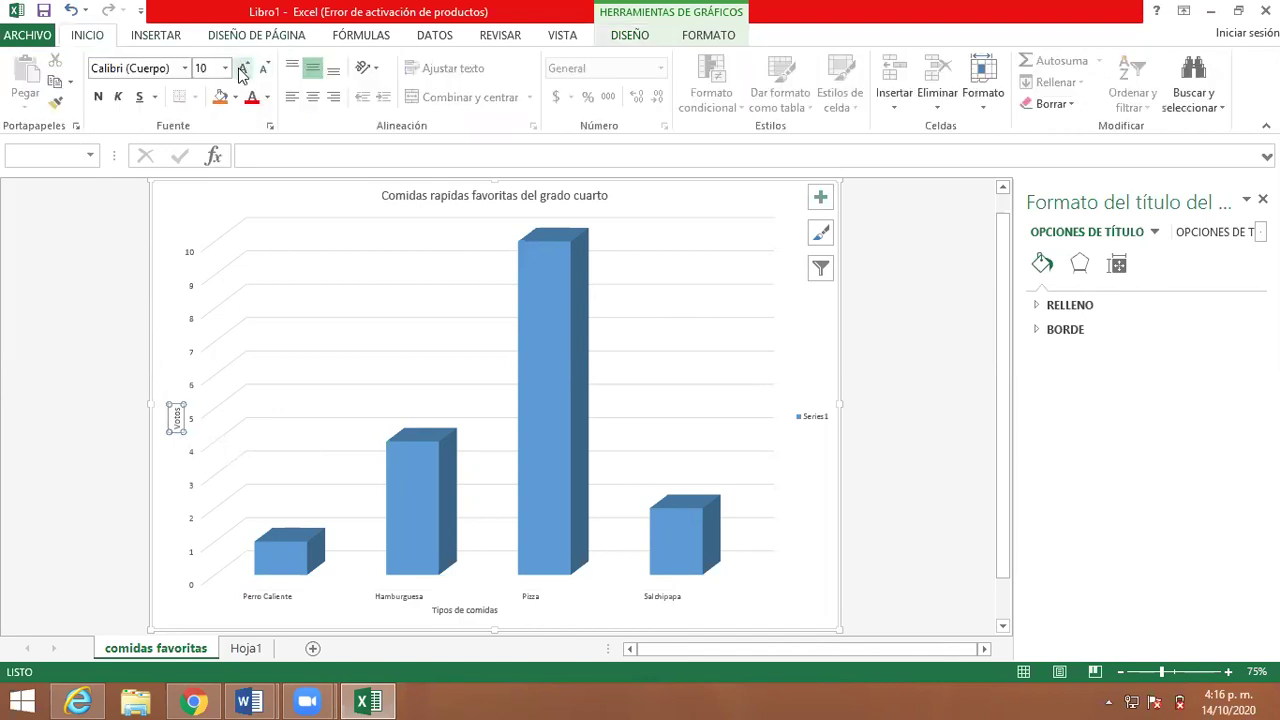
left_click(243, 68)
left_click(243, 68)
left_click(243, 68)
left_click(243, 68)
left_click(243, 68)
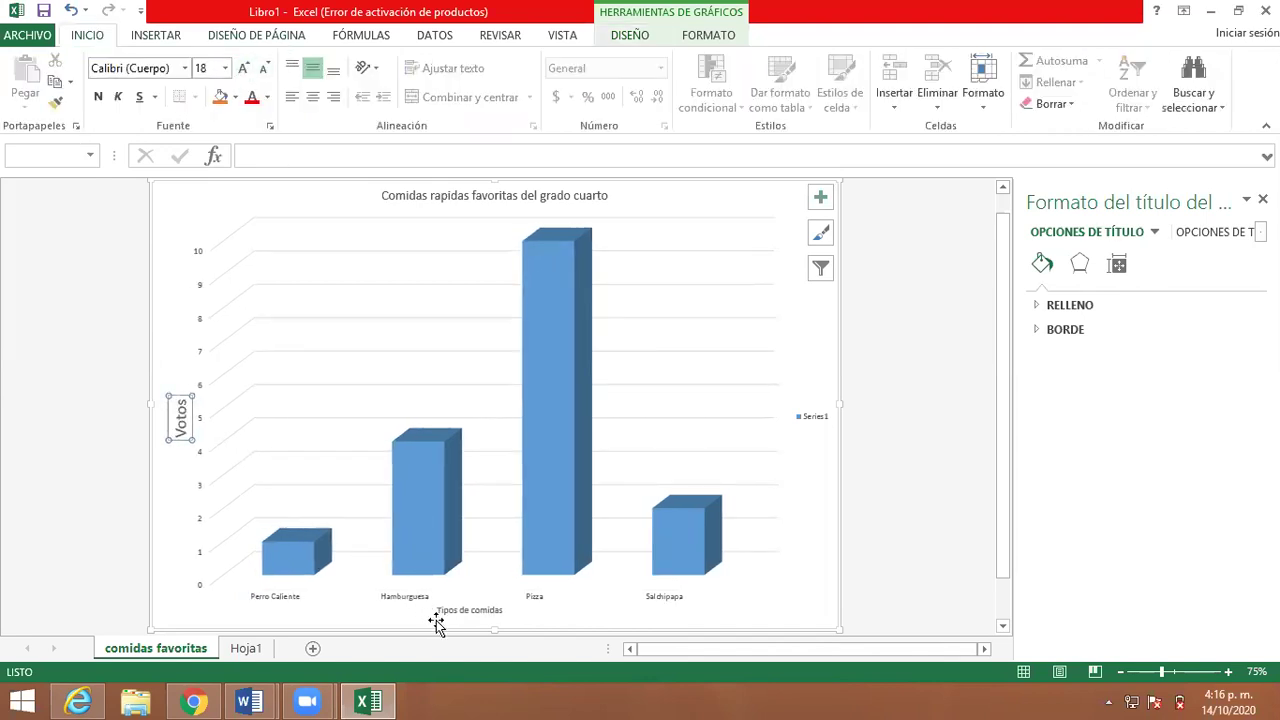
- Increase the font size of the "Tipos de comidas" axis title by a few sizes
left_click(457, 610)
left_click(245, 70)
left_click(245, 70)
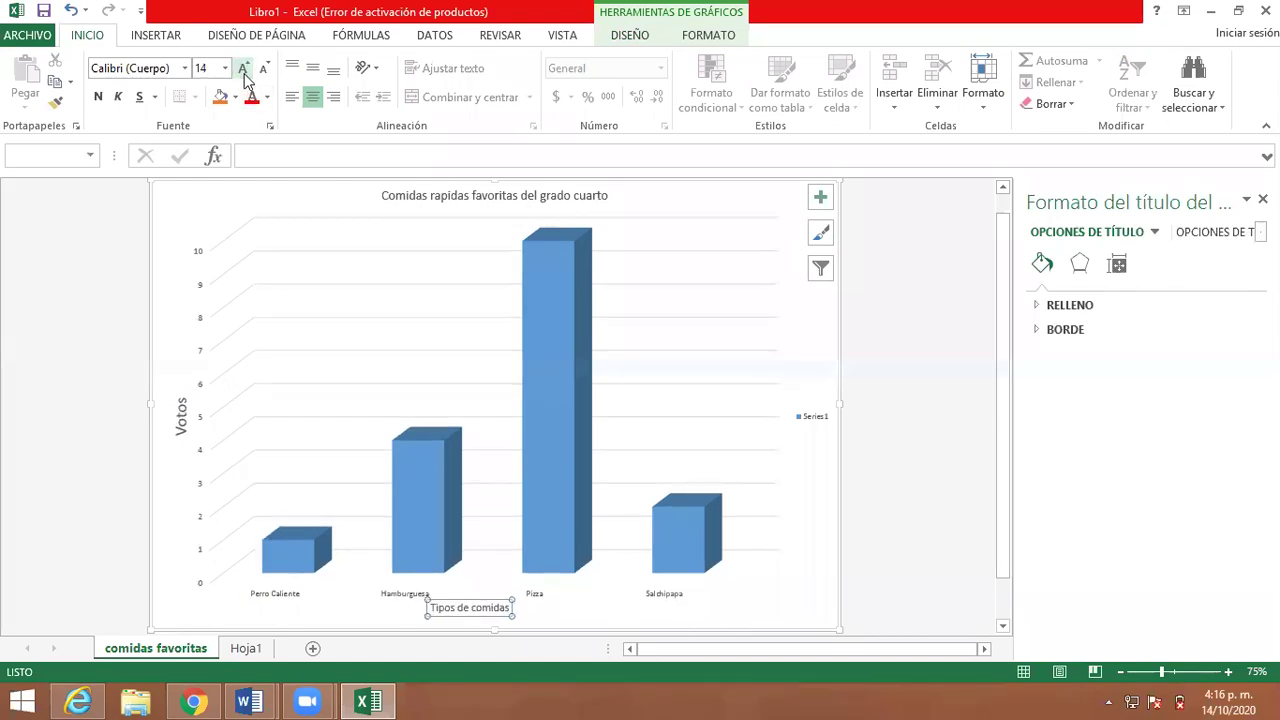
- Increase the font size of the food names along the horizontal axis by several sizes
left_click(287, 589)
left_click(287, 589)
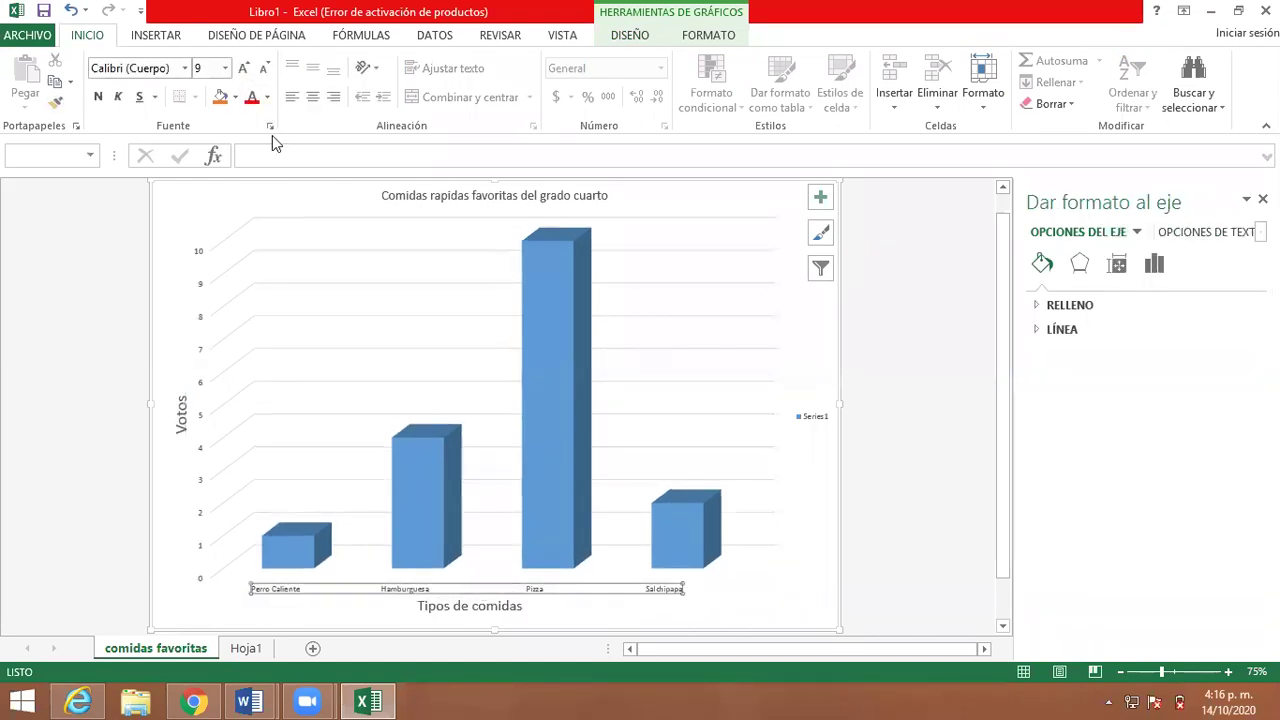
left_click(245, 70)
left_click(245, 70)
left_click(245, 70)
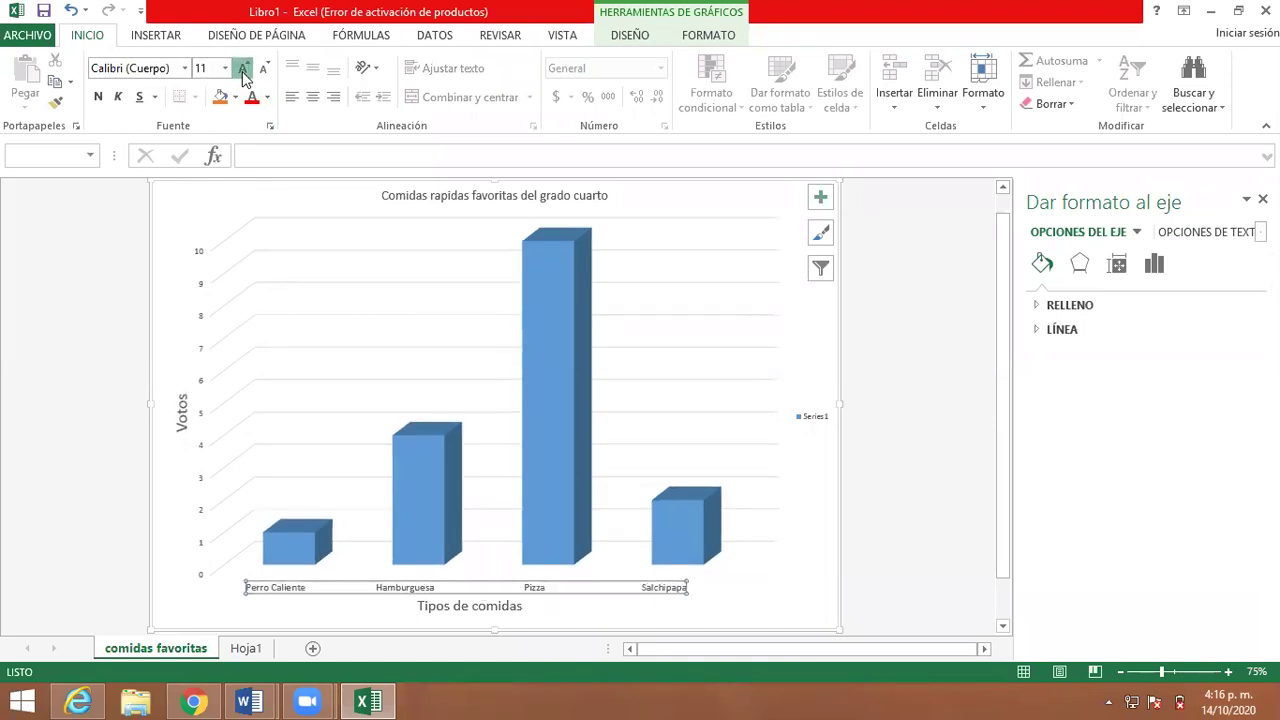
left_click(245, 70)
left_click(245, 70)
left_click(245, 70)
- Enlarge the chart title "Comidas rapidas favoritas del grado cuarto" to 20 pt
key("Up")
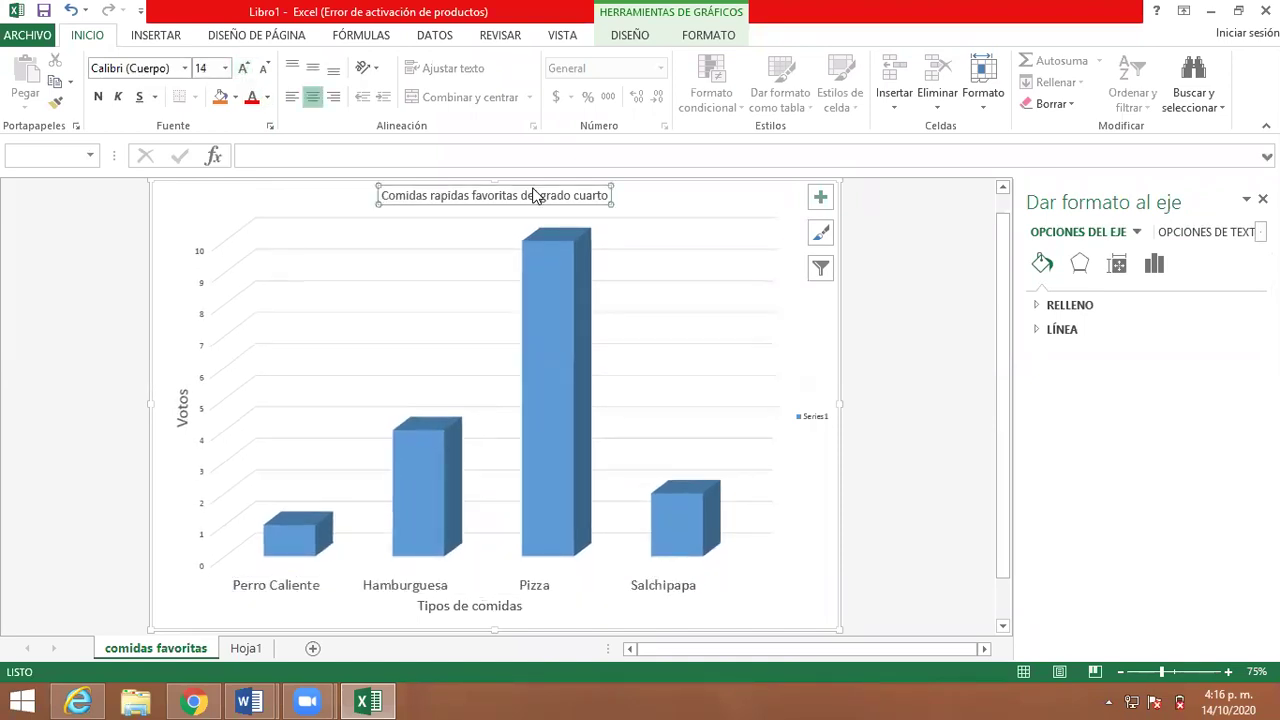
left_click(245, 70)
left_click(245, 70)
left_click(243, 70)
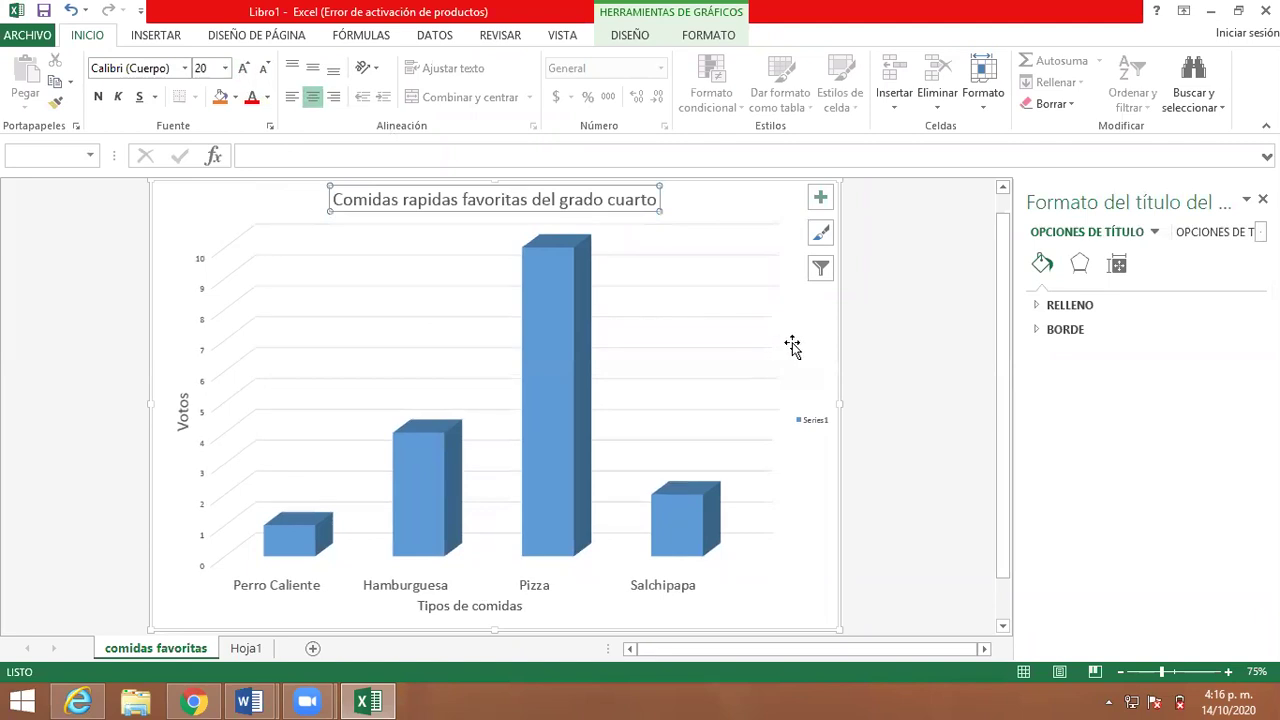
left_click(903, 360)
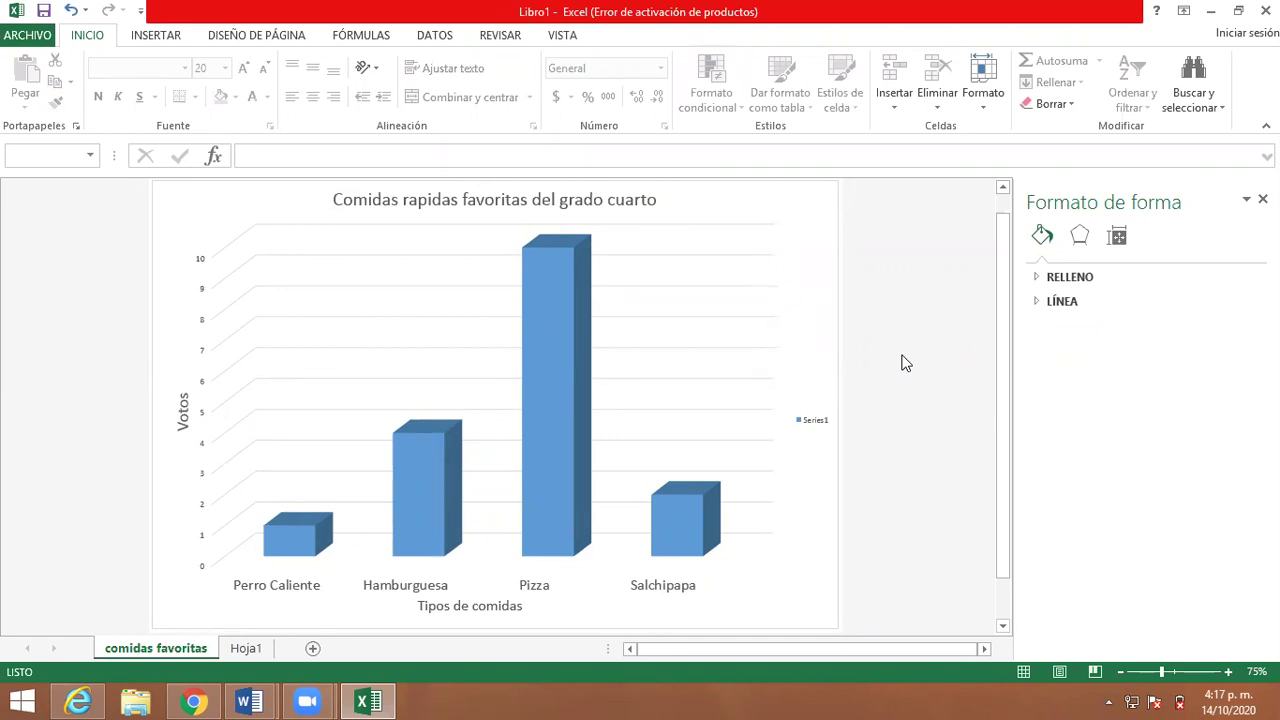
- Examine the vote value of each food's column and compare them with the poll table on Hoja1
left_click(300, 540)
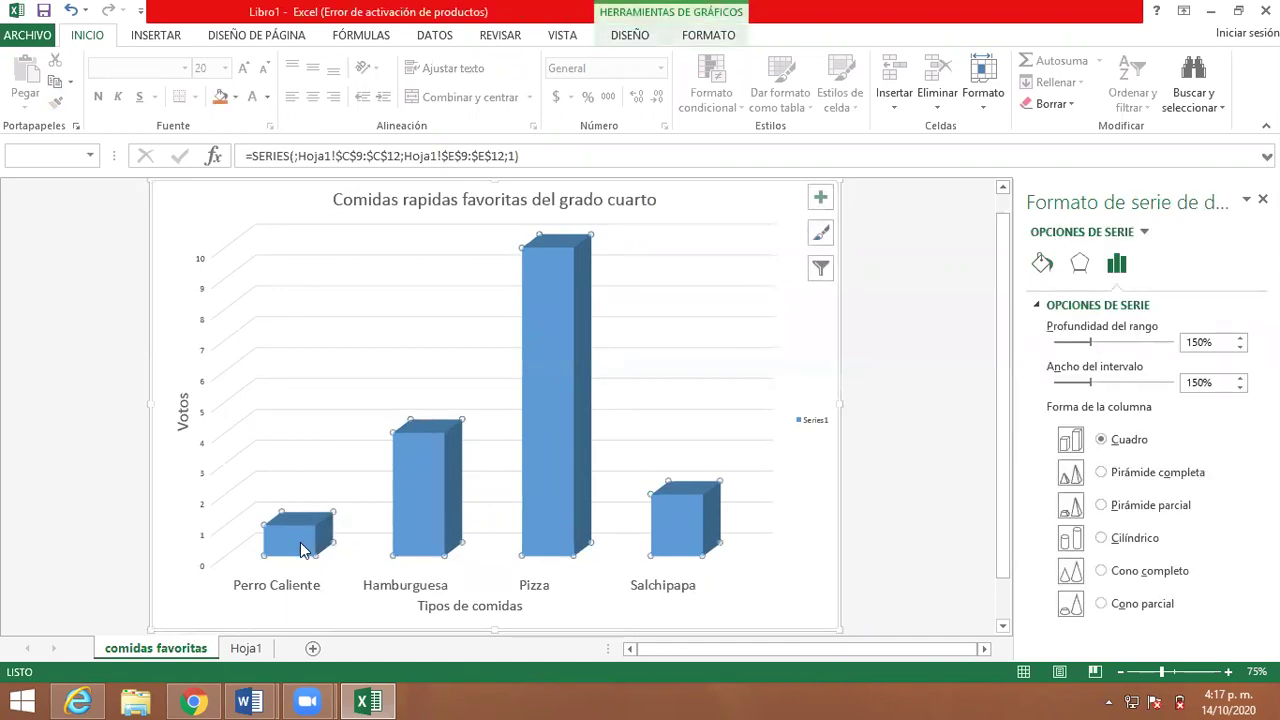
left_click(350, 530)
mouse_move(426, 529)
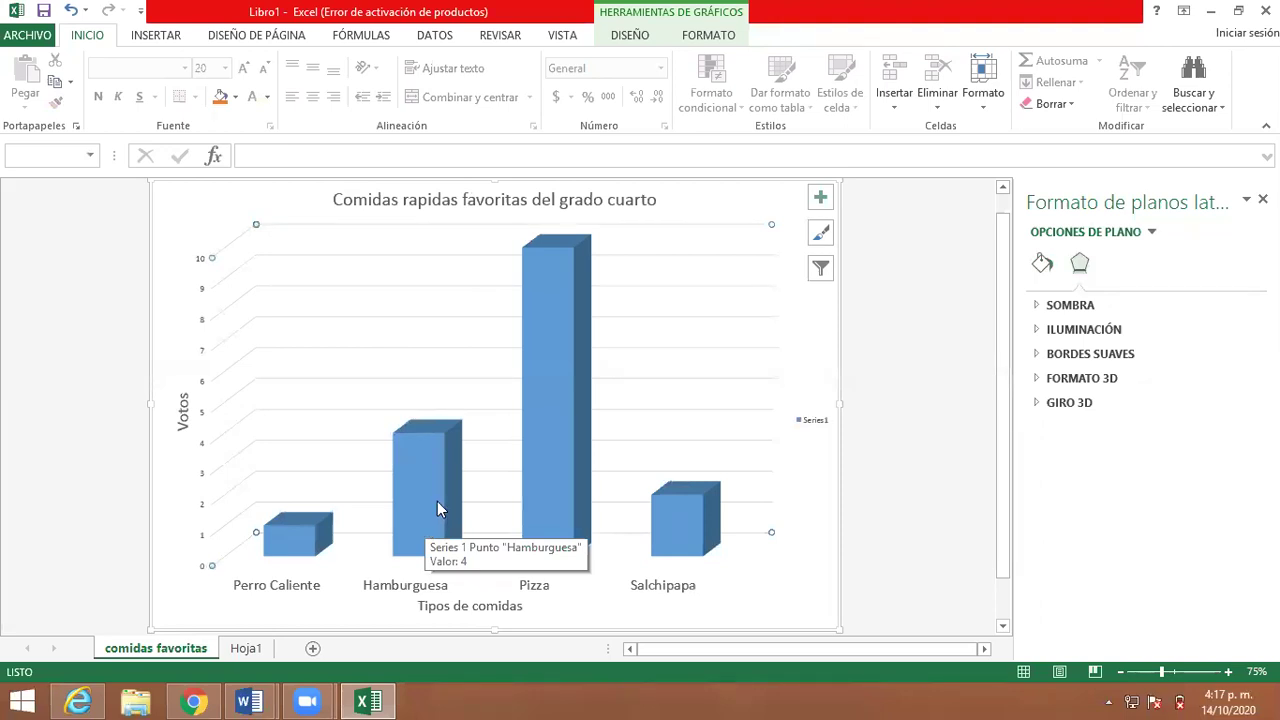
mouse_move(548, 469)
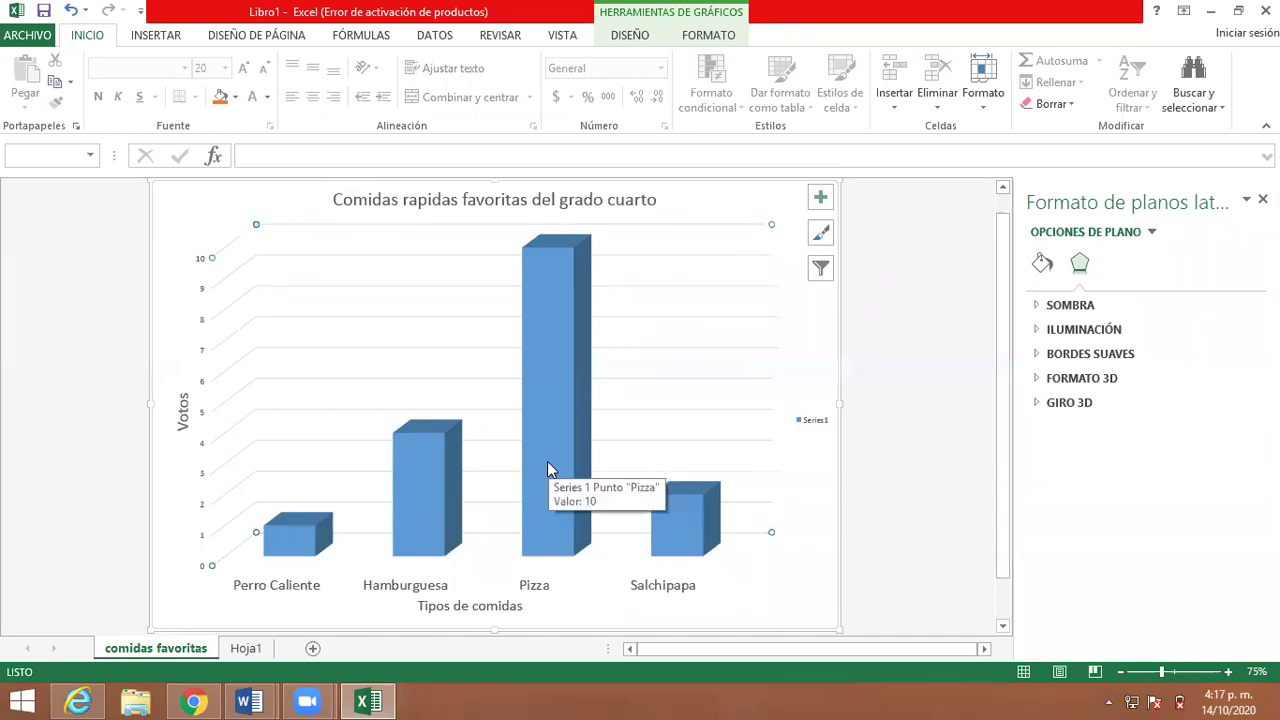
mouse_move(686, 513)
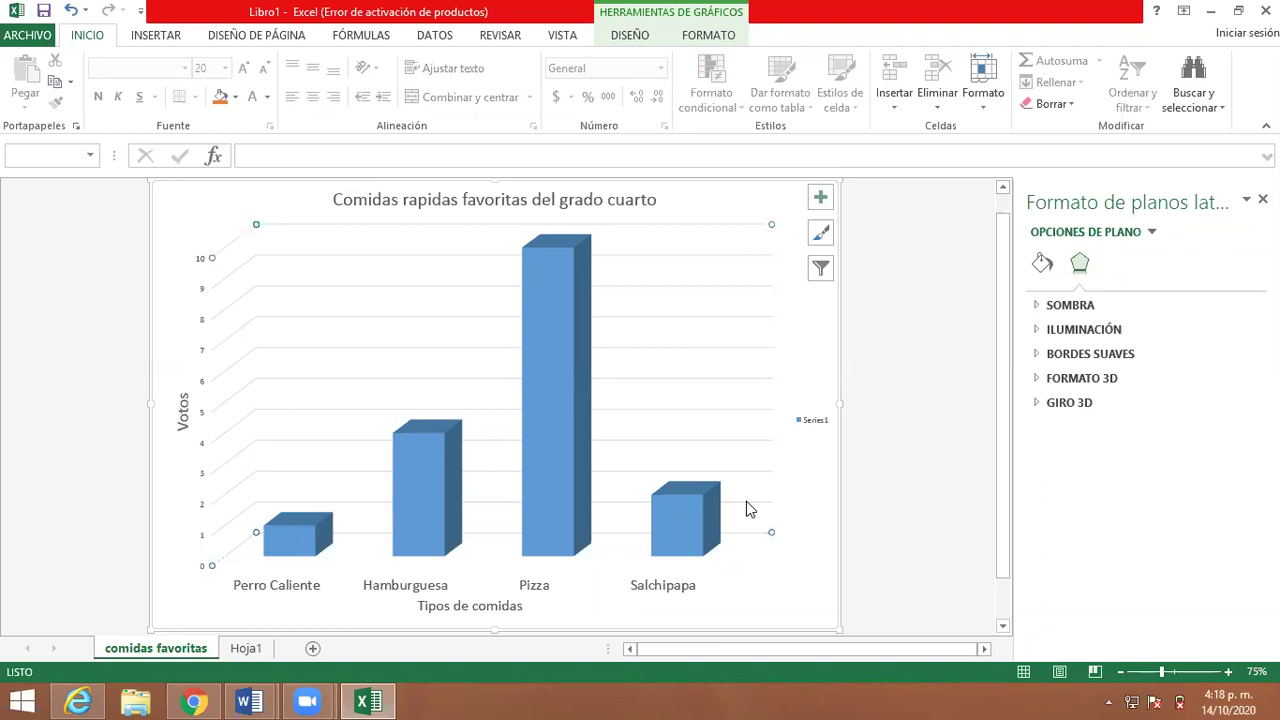
left_click(890, 373)
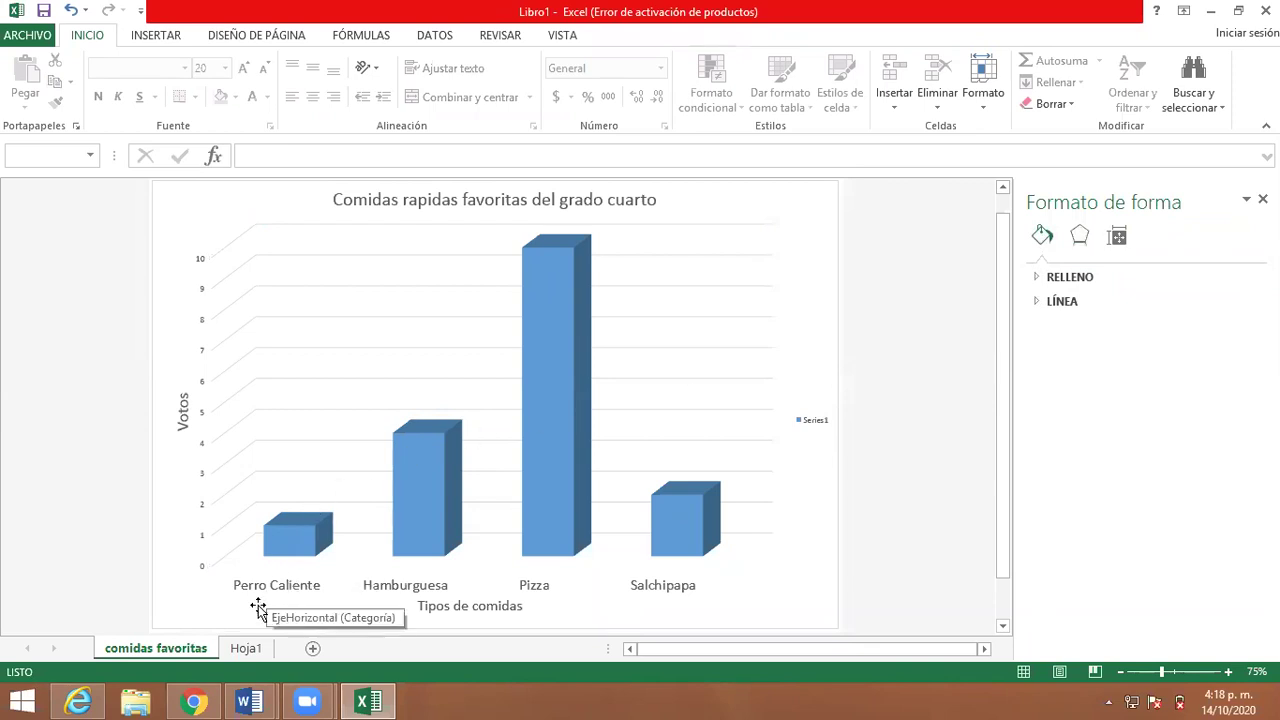
left_click(247, 648)
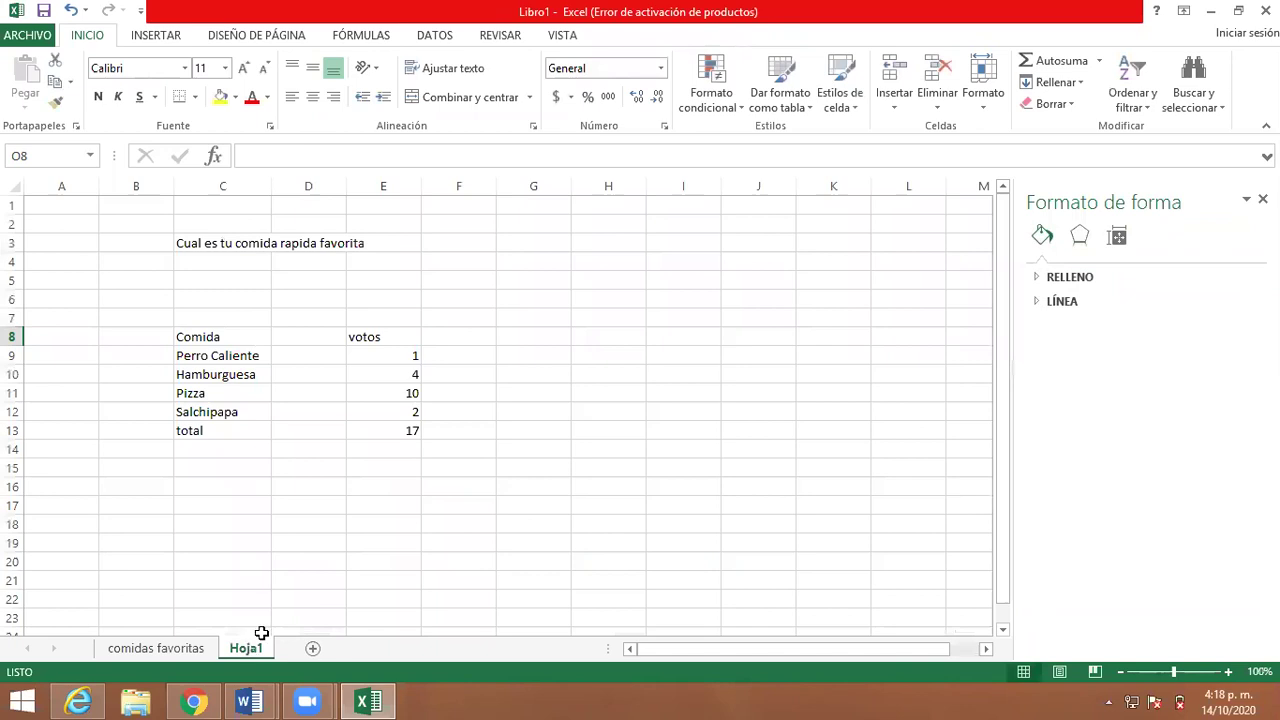
- Return to the "comidas favoritas" sheet and delete the chart's legend
left_click(159, 660)
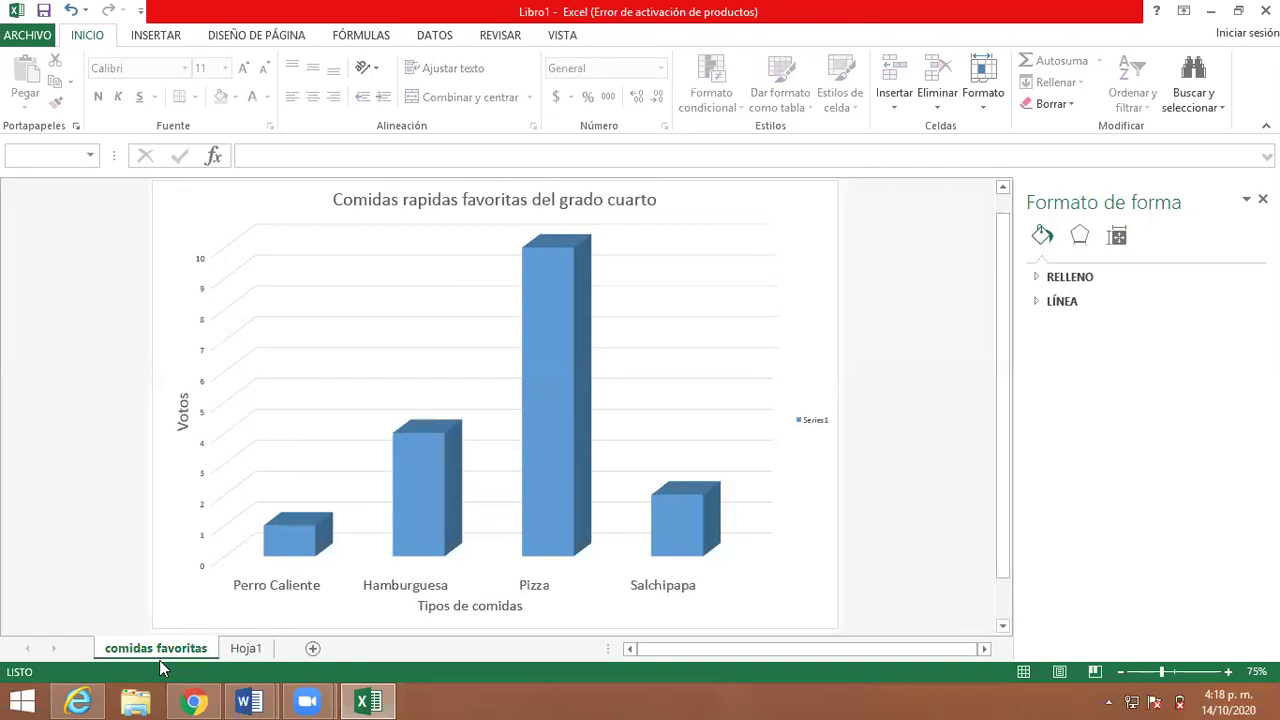
left_click(811, 421)
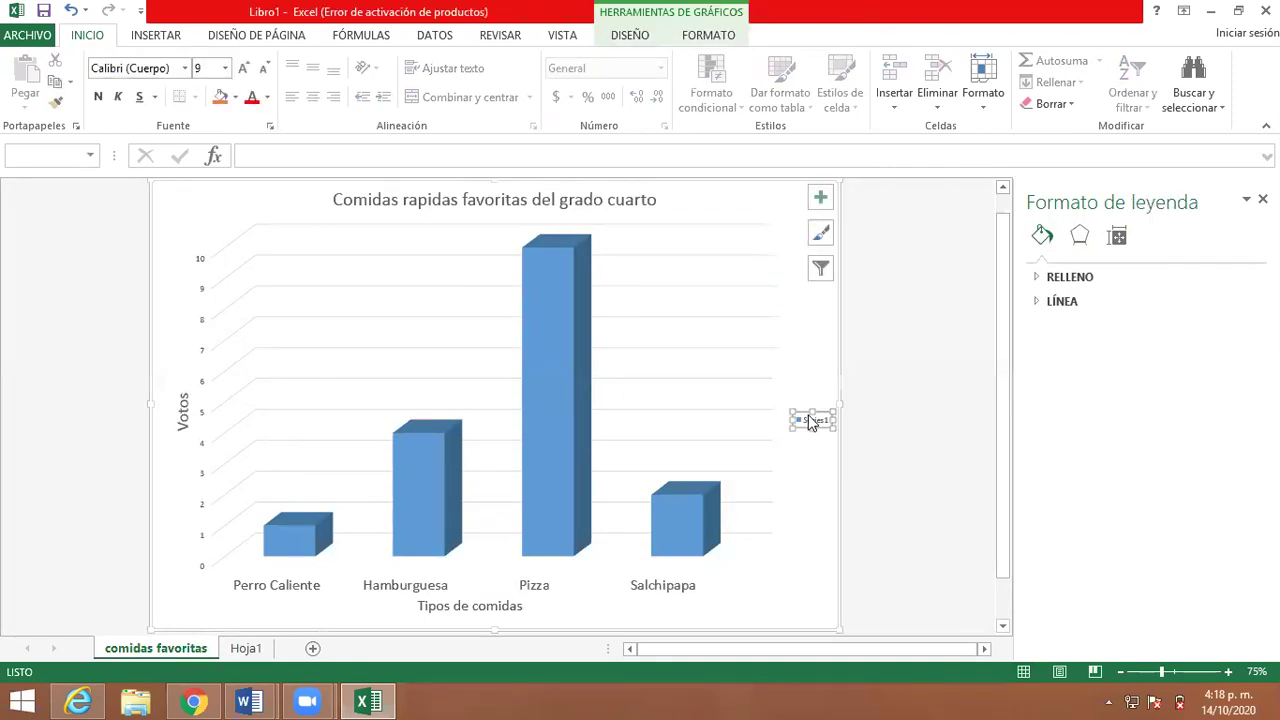
key("Delete")
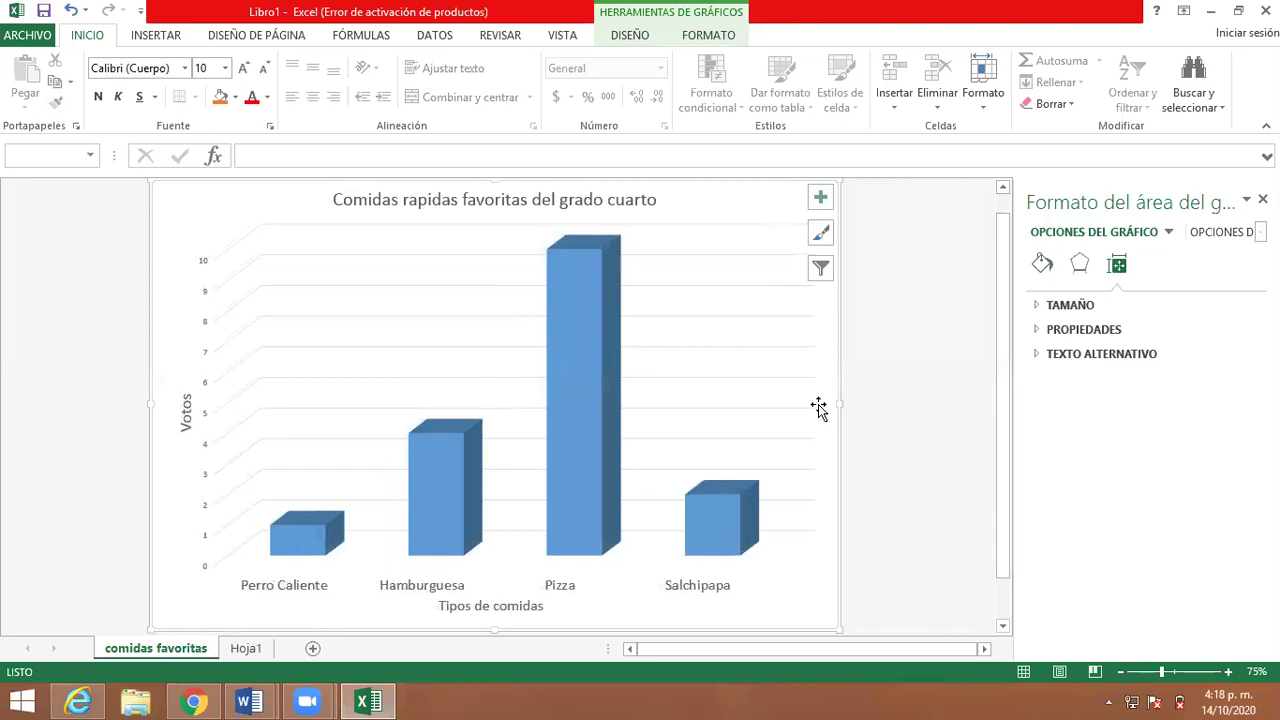
- Return to Hoja1, insert an empty 3D pie chart and place it to the right of the poll table
left_click(907, 394)
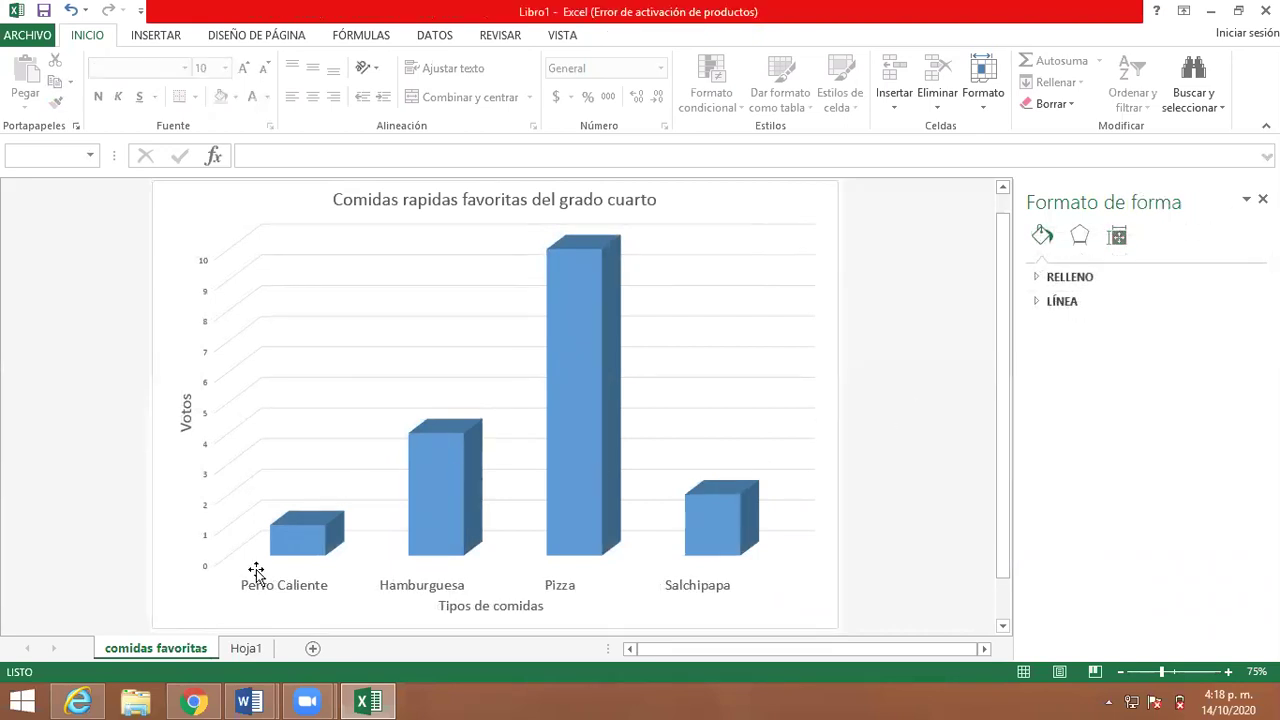
left_click(250, 649)
left_click(190, 650)
left_click(250, 650)
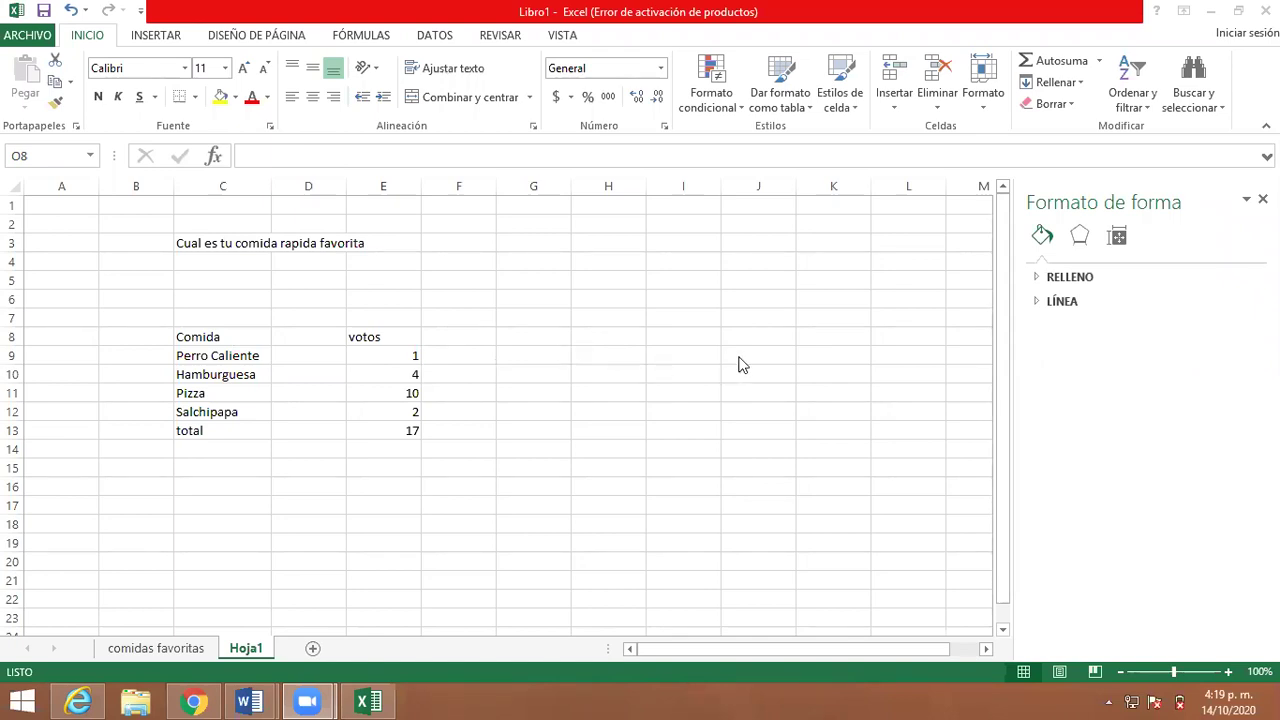
key("alt+Tab")
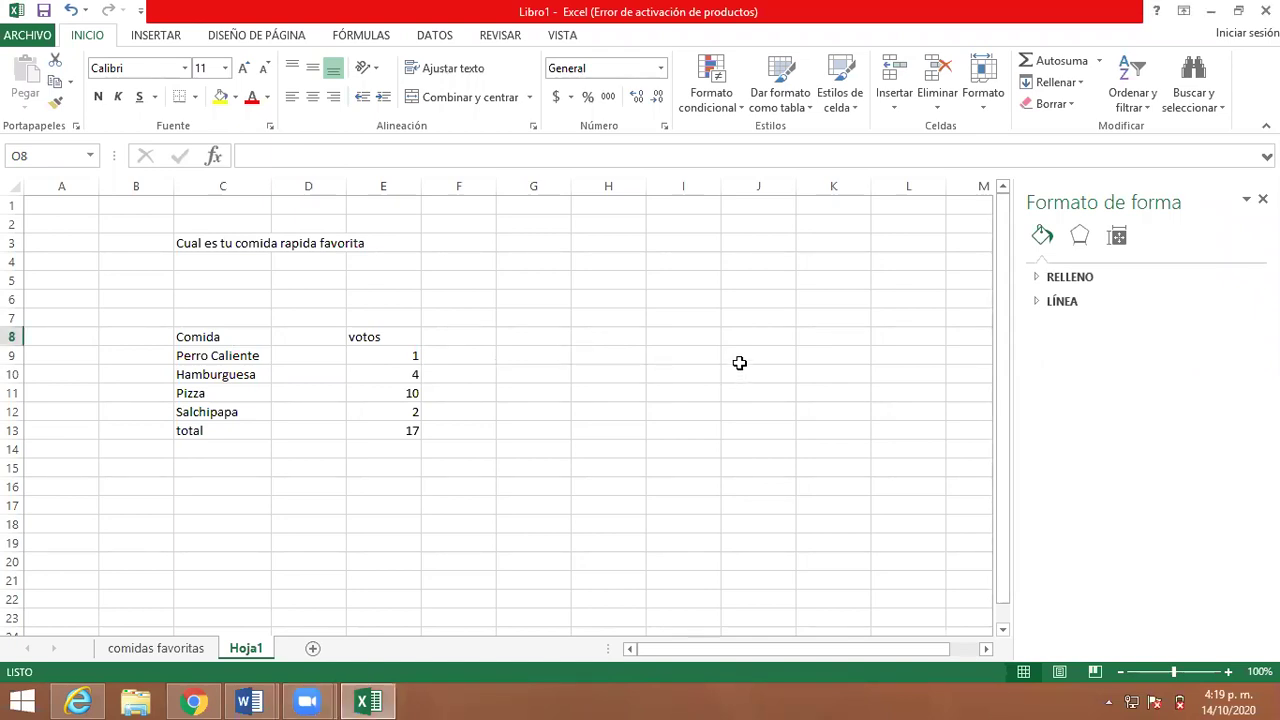
left_click(739, 357)
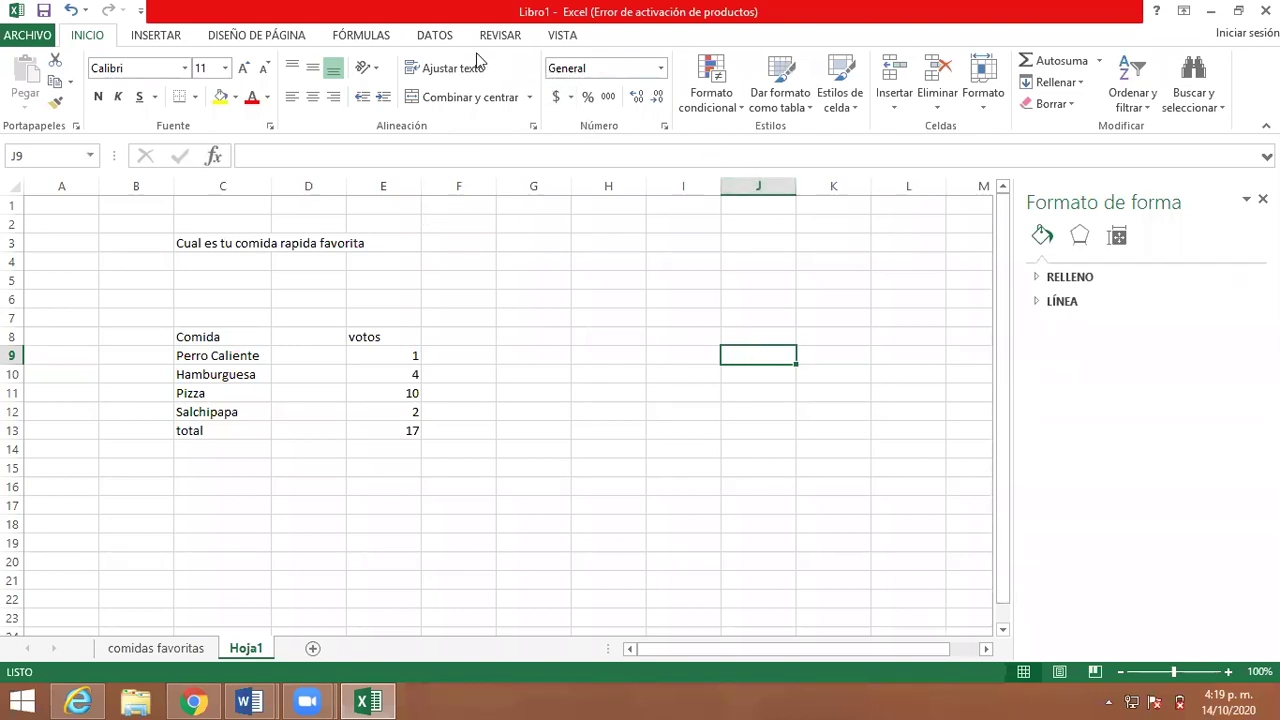
left_click(150, 37)
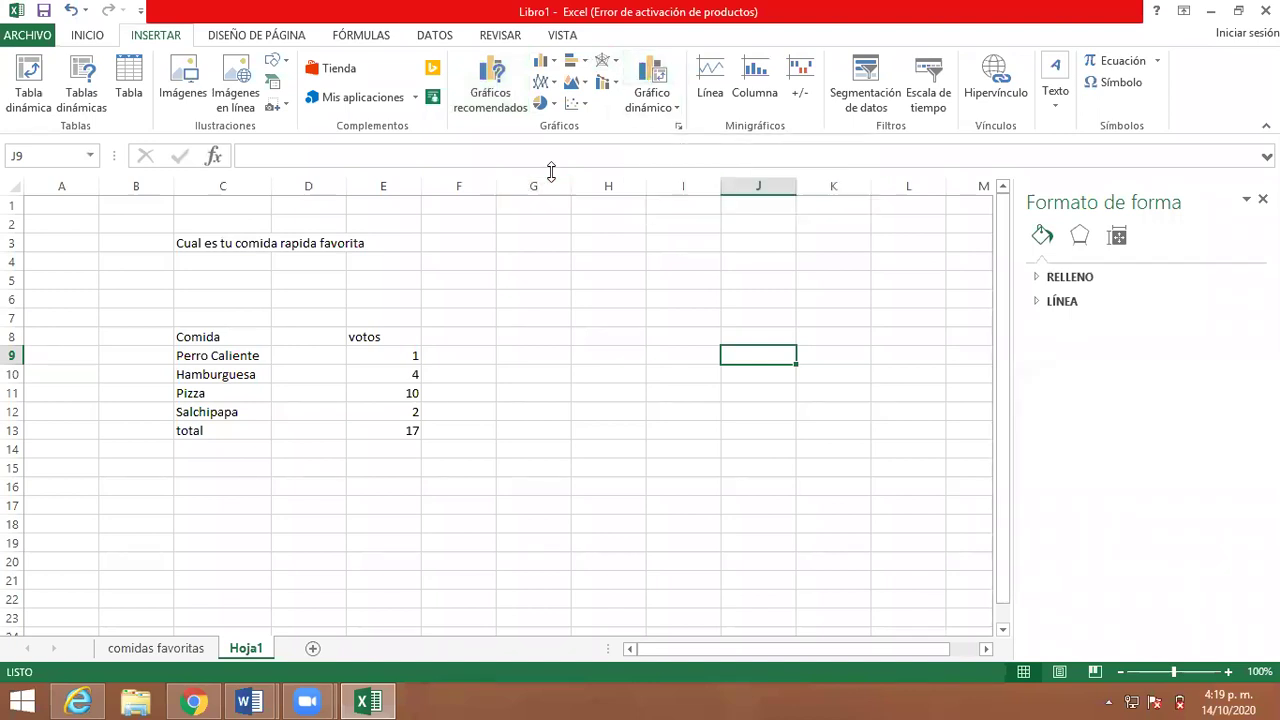
left_click(536, 103)
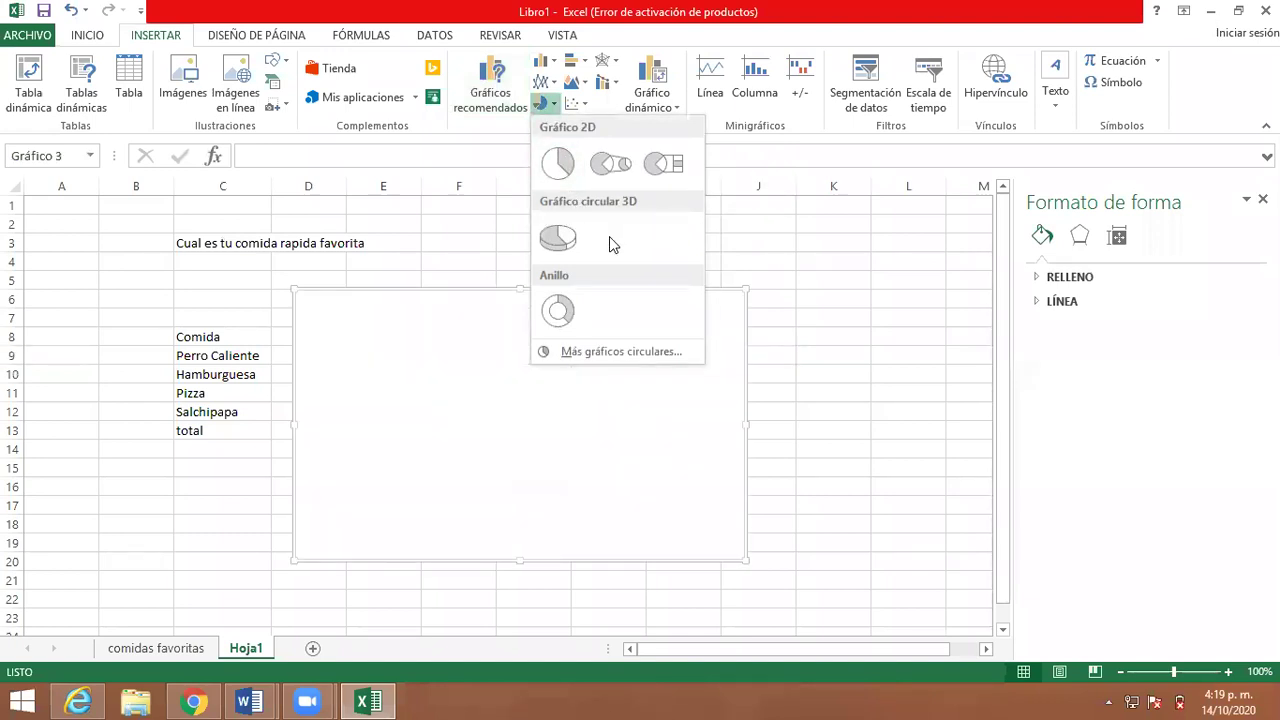
left_click(558, 236)
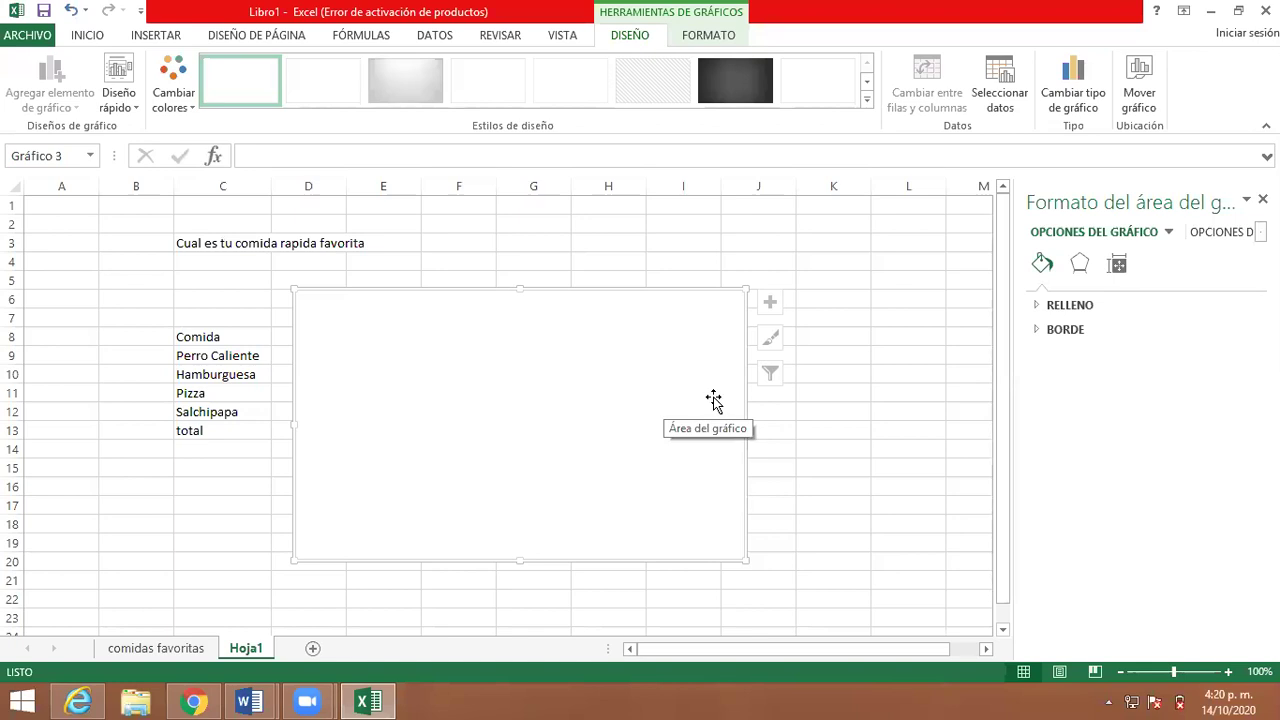
left_click_drag(698, 320, 929, 295)
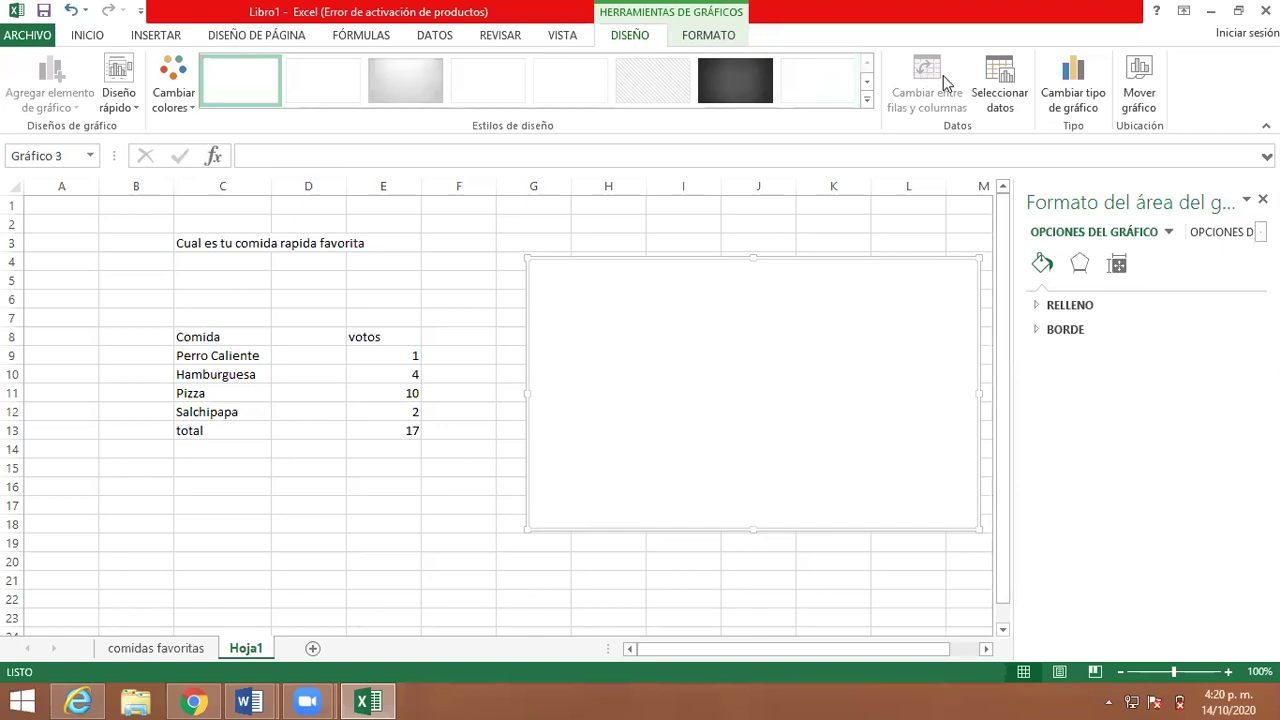
- Set the pie chart's data range to the four vote counts in Hoja1 cells E9:E12
left_click(1002, 98)
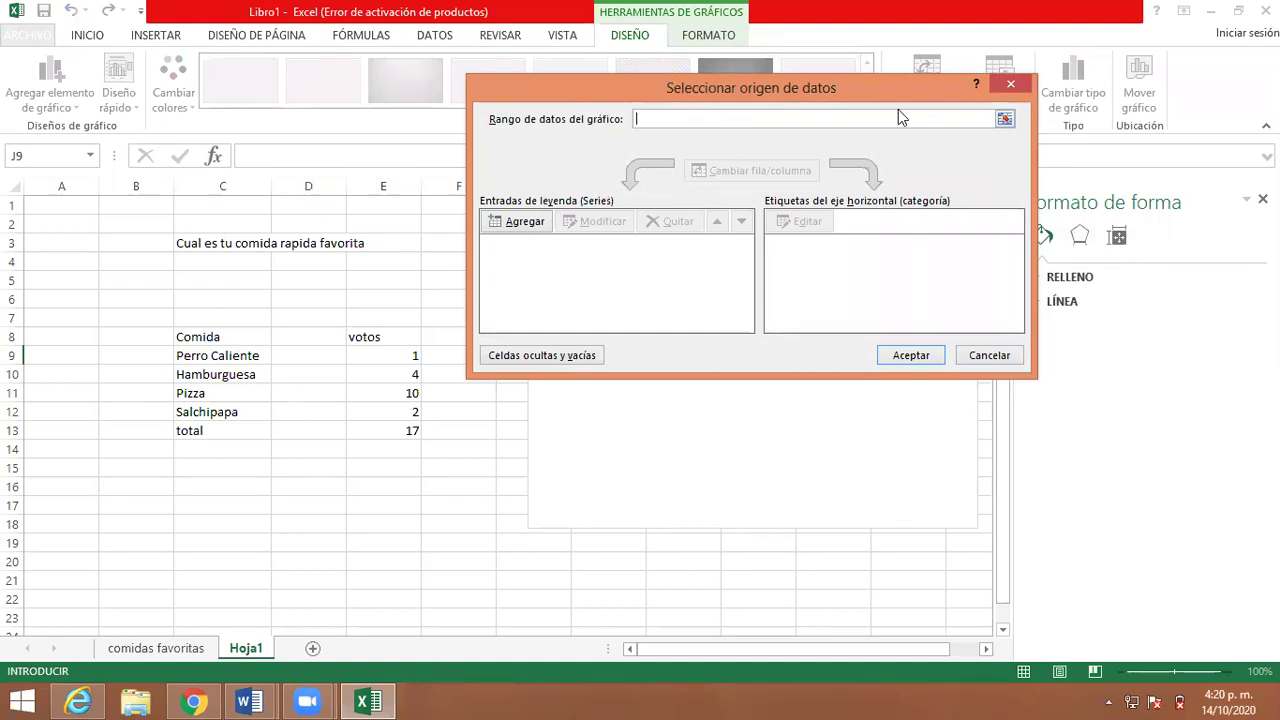
left_click(1005, 118)
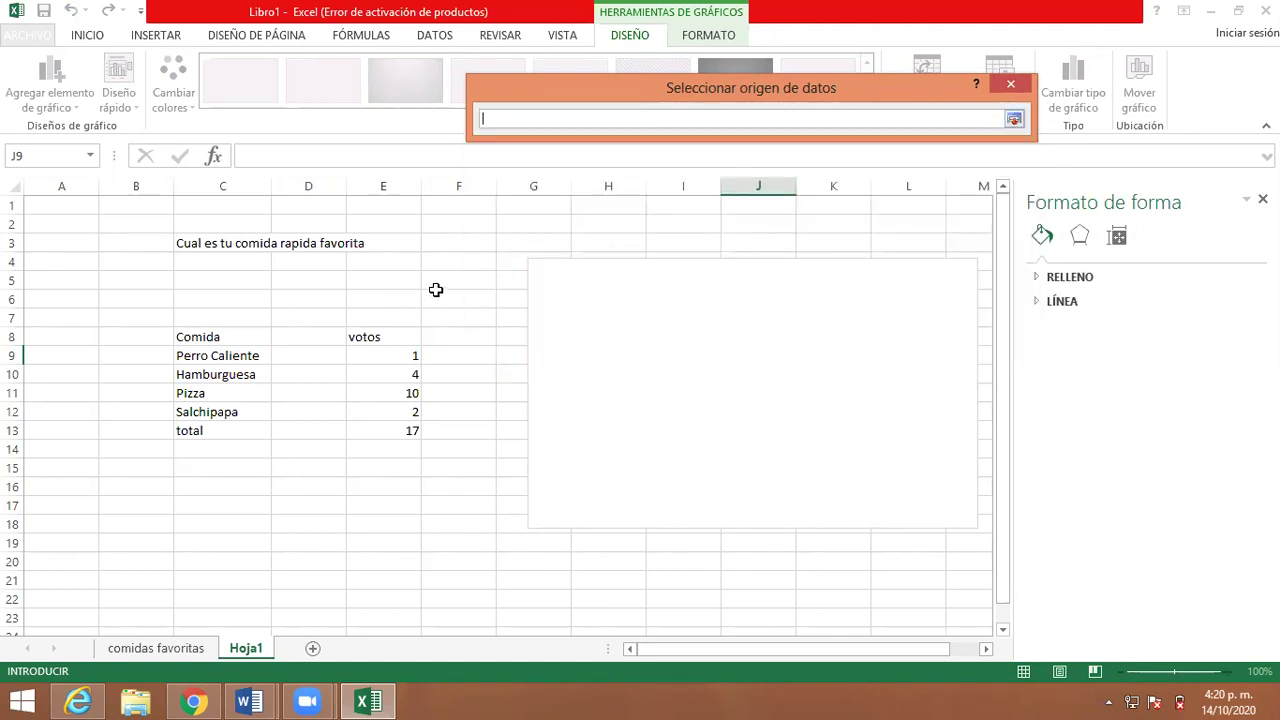
left_click_drag(342, 346, 411, 410)
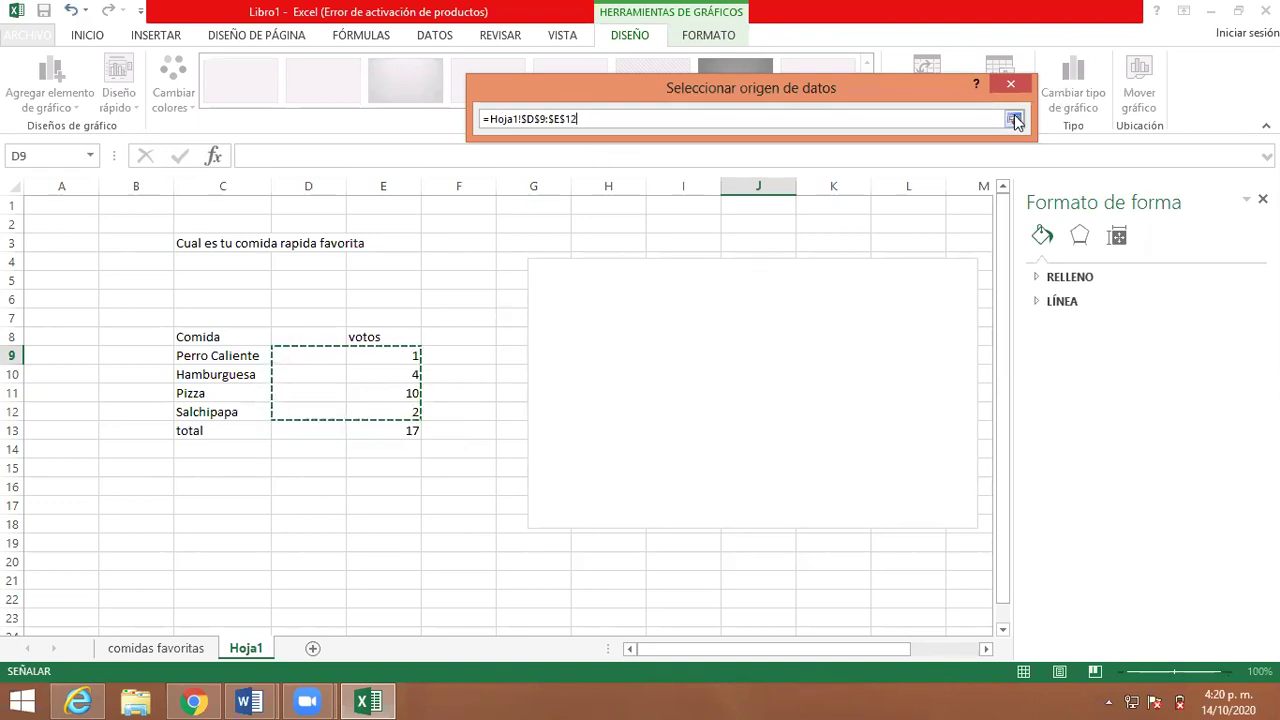
key("shift+Right")
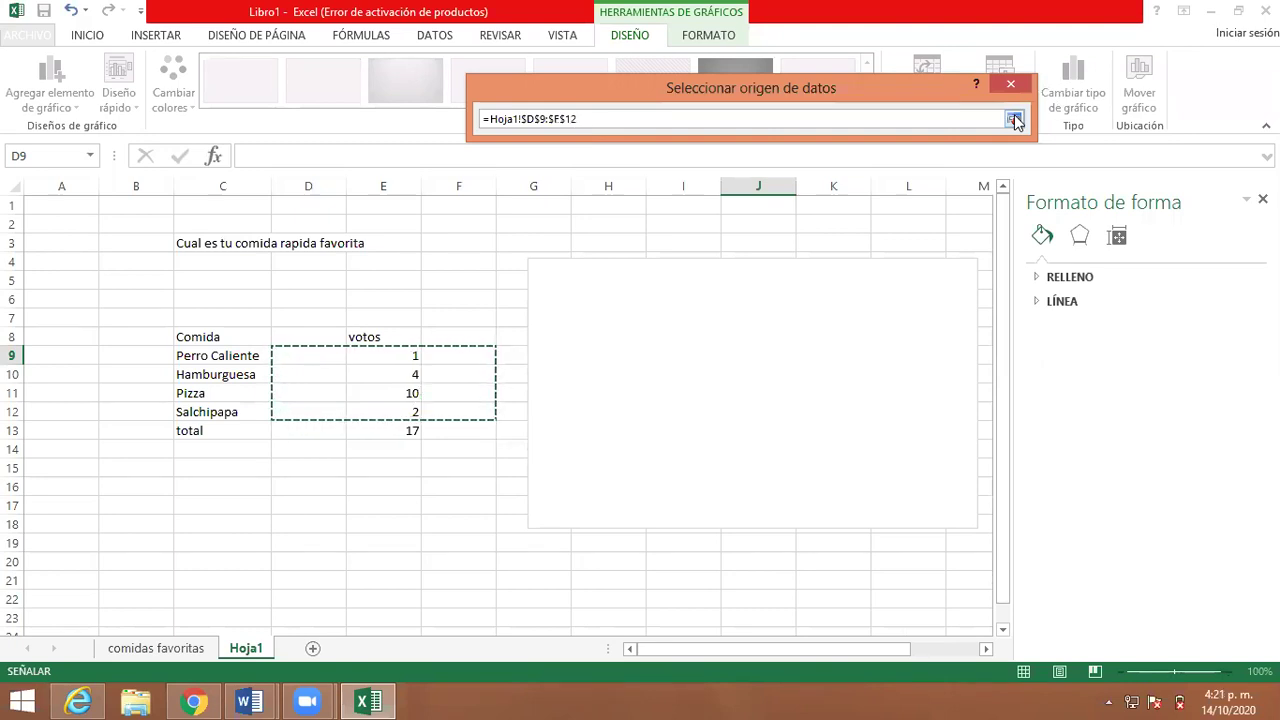
left_click(361, 363)
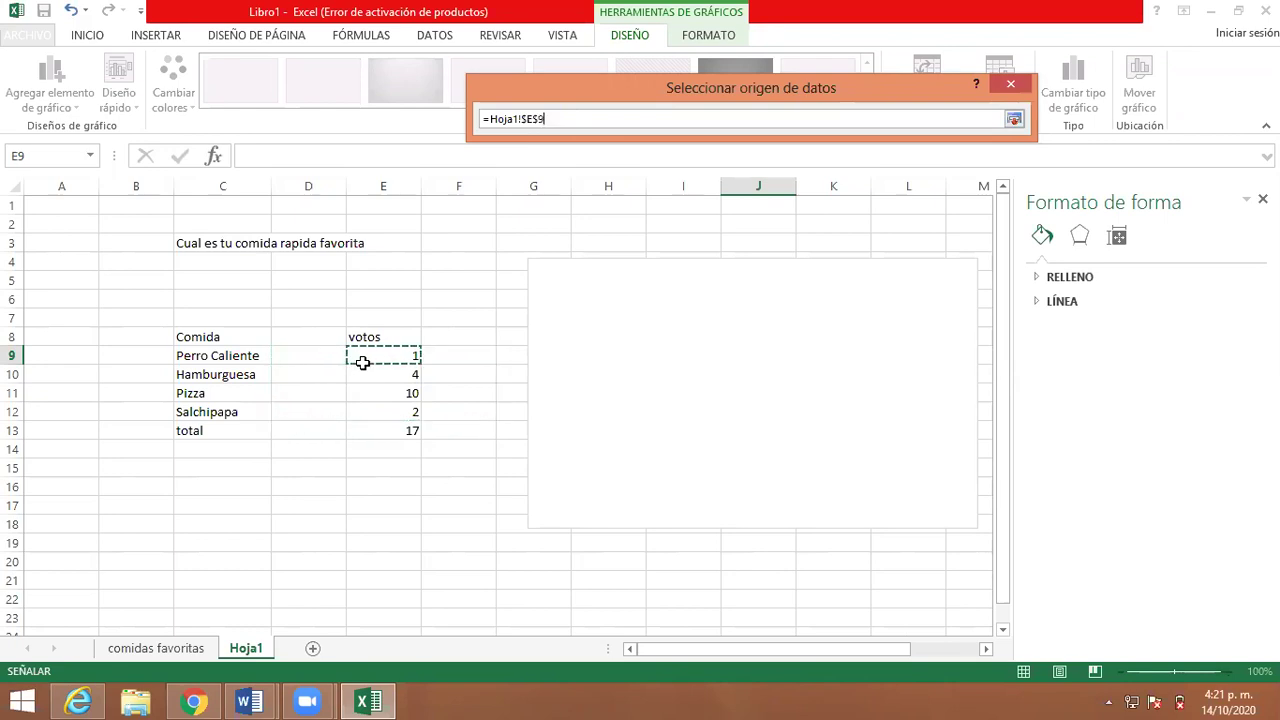
left_click_drag(362, 363, 368, 395)
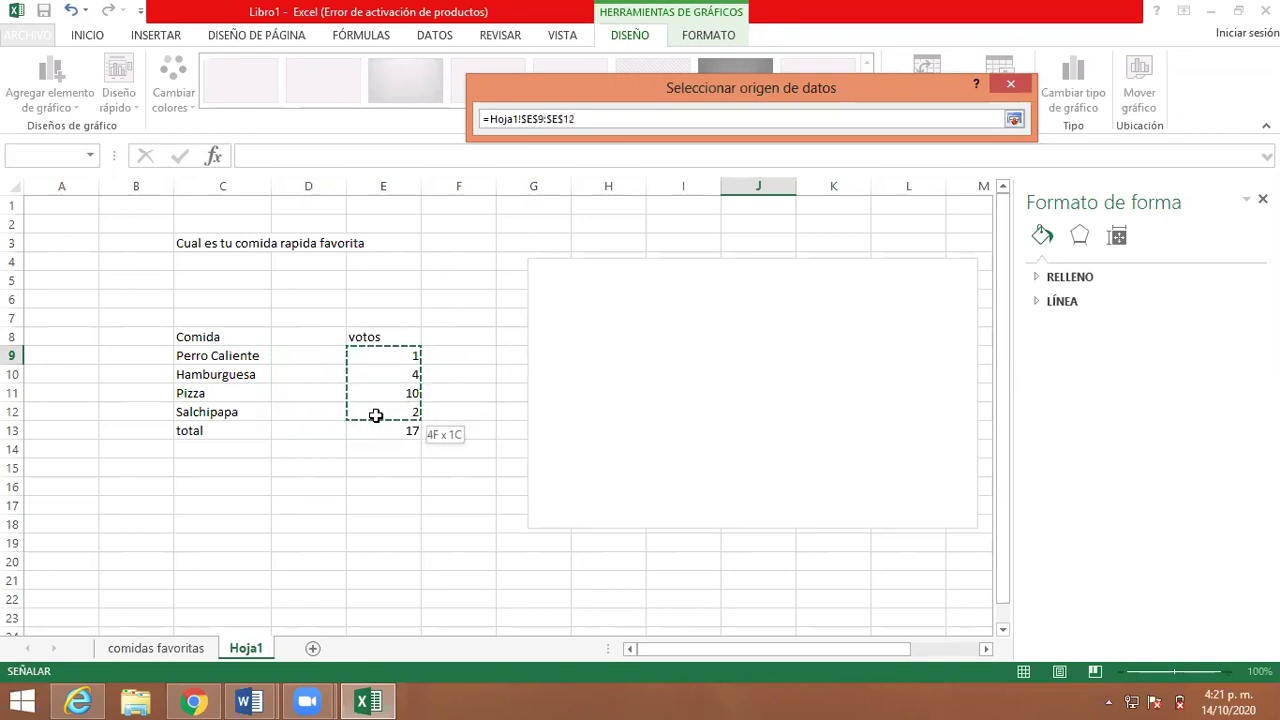
left_click(1014, 120)
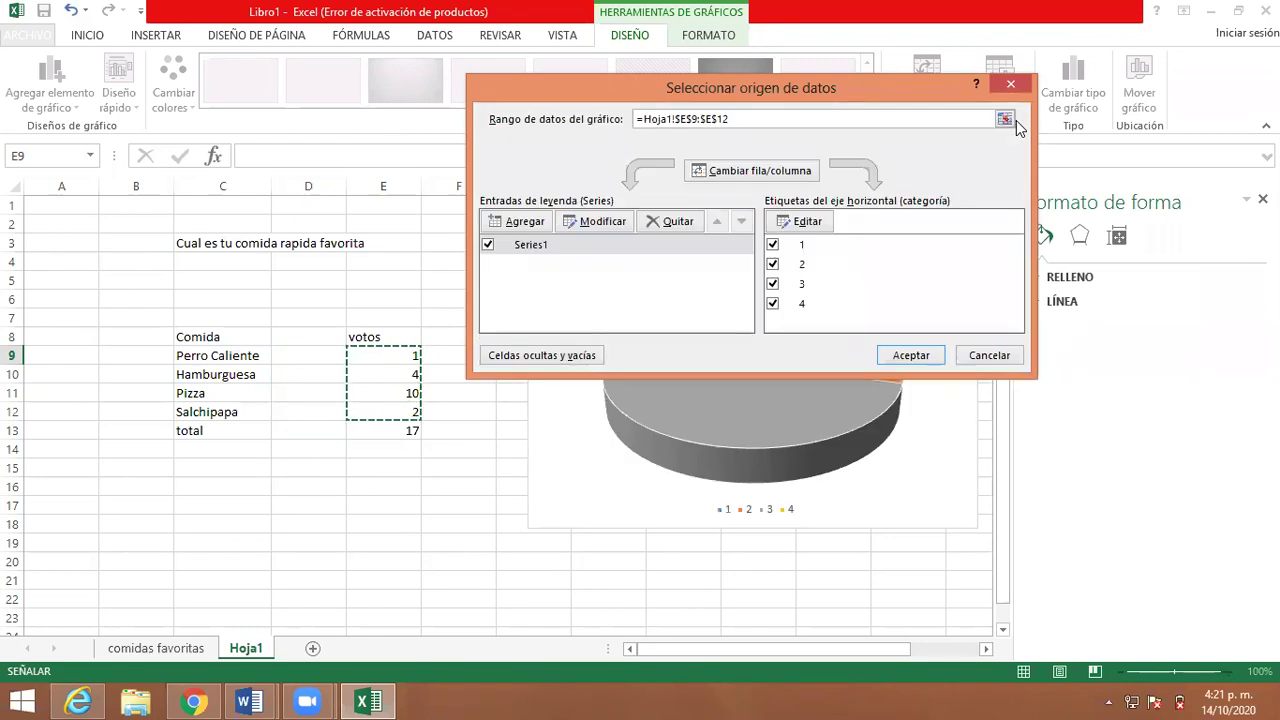
- Use the food names in C9:C12 as category labels and apply the grey-gradient chart style with percentage labels
left_click(806, 223)
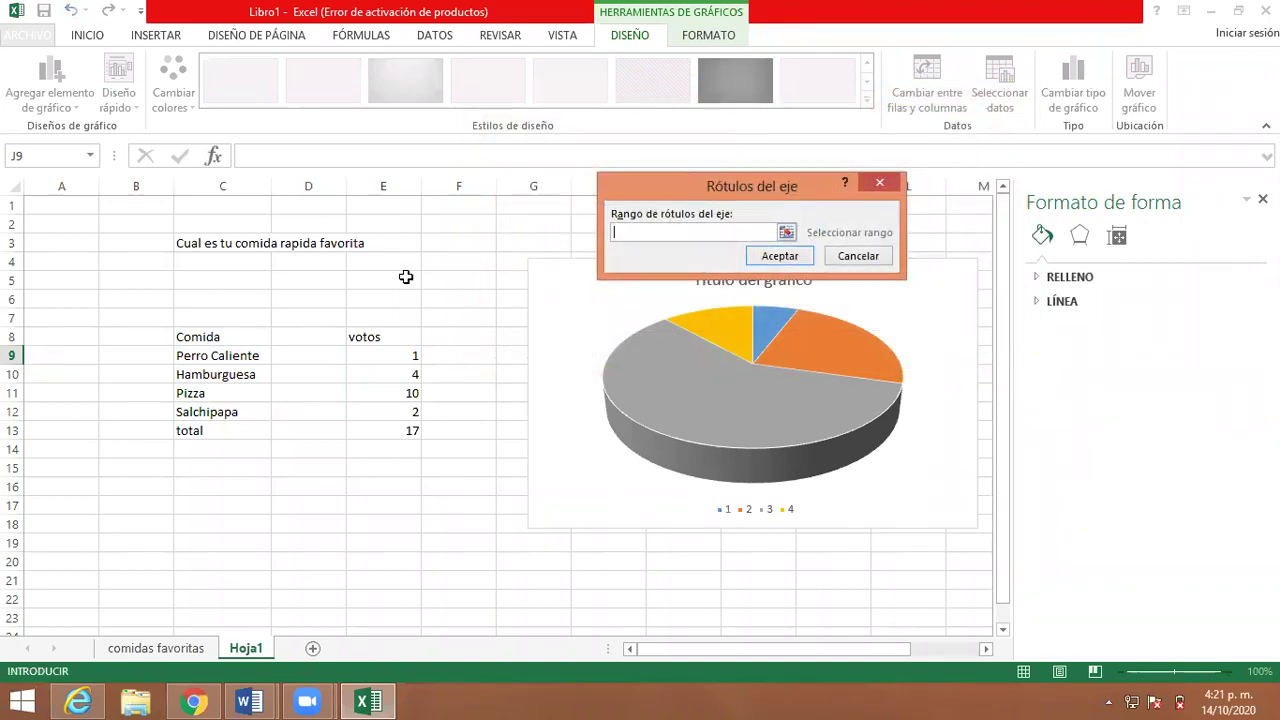
left_click_drag(177, 356, 196, 415)
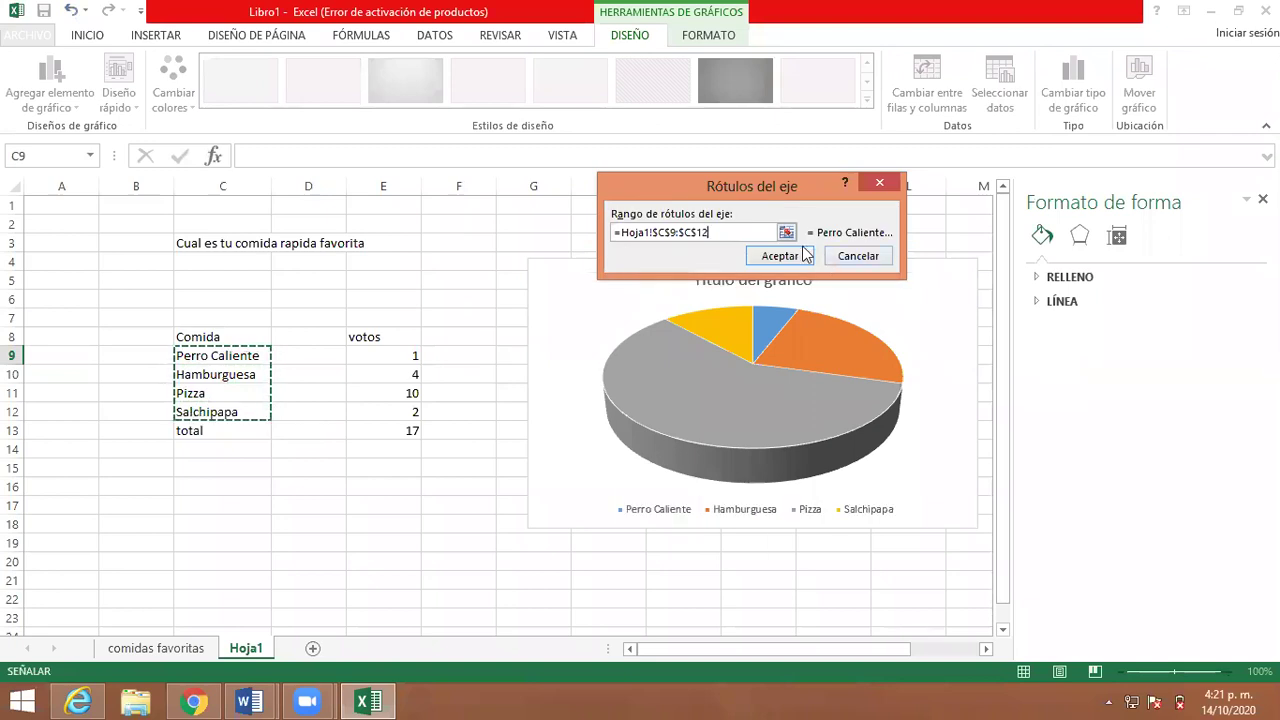
left_click(780, 255)
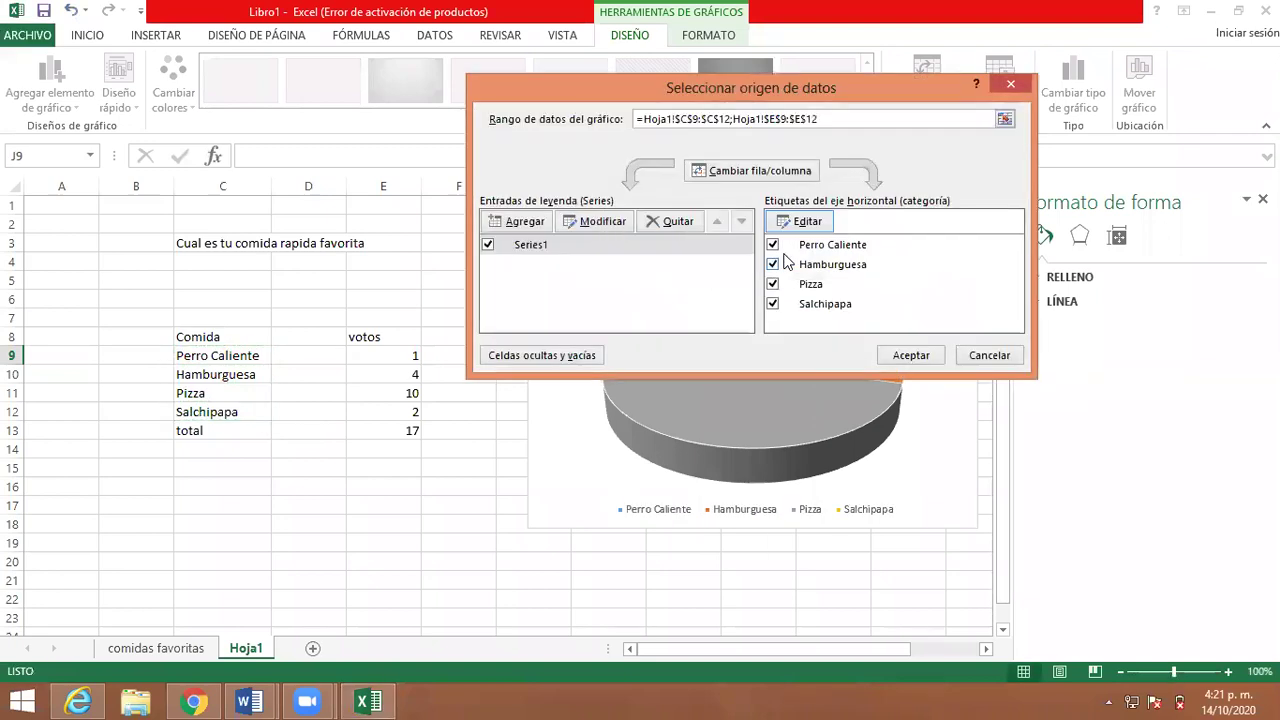
left_click(911, 355)
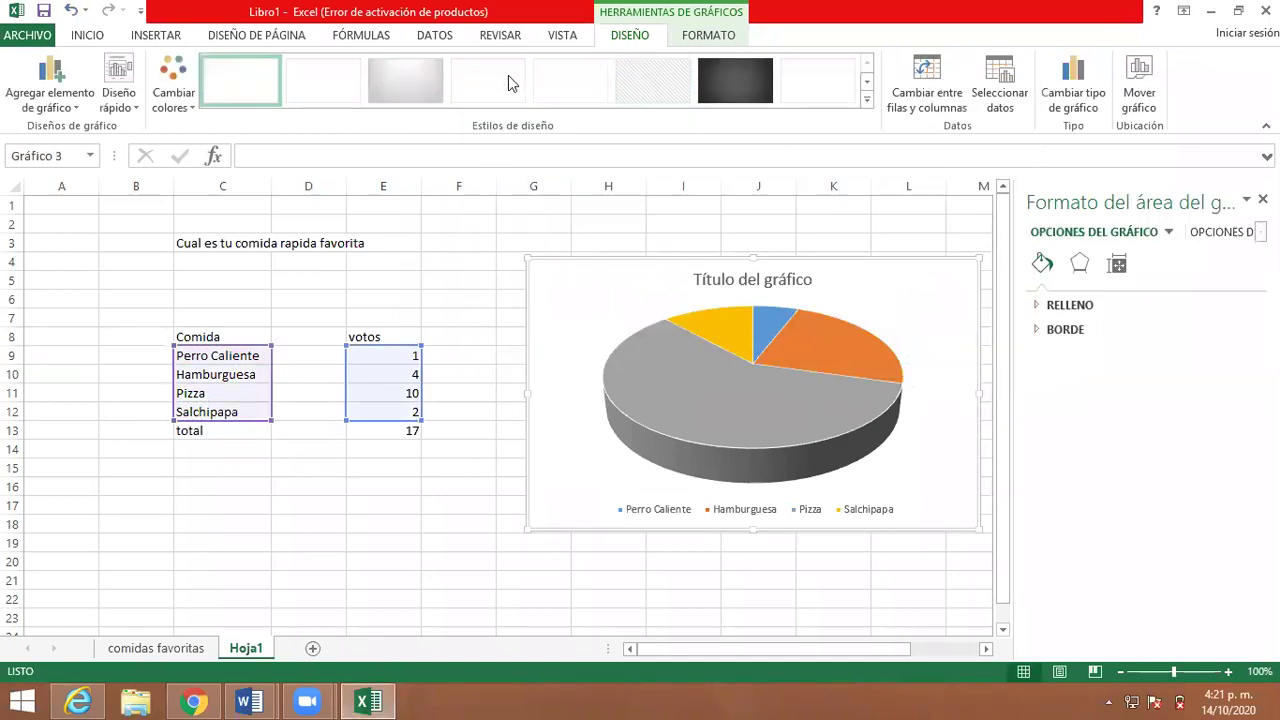
left_click(430, 82)
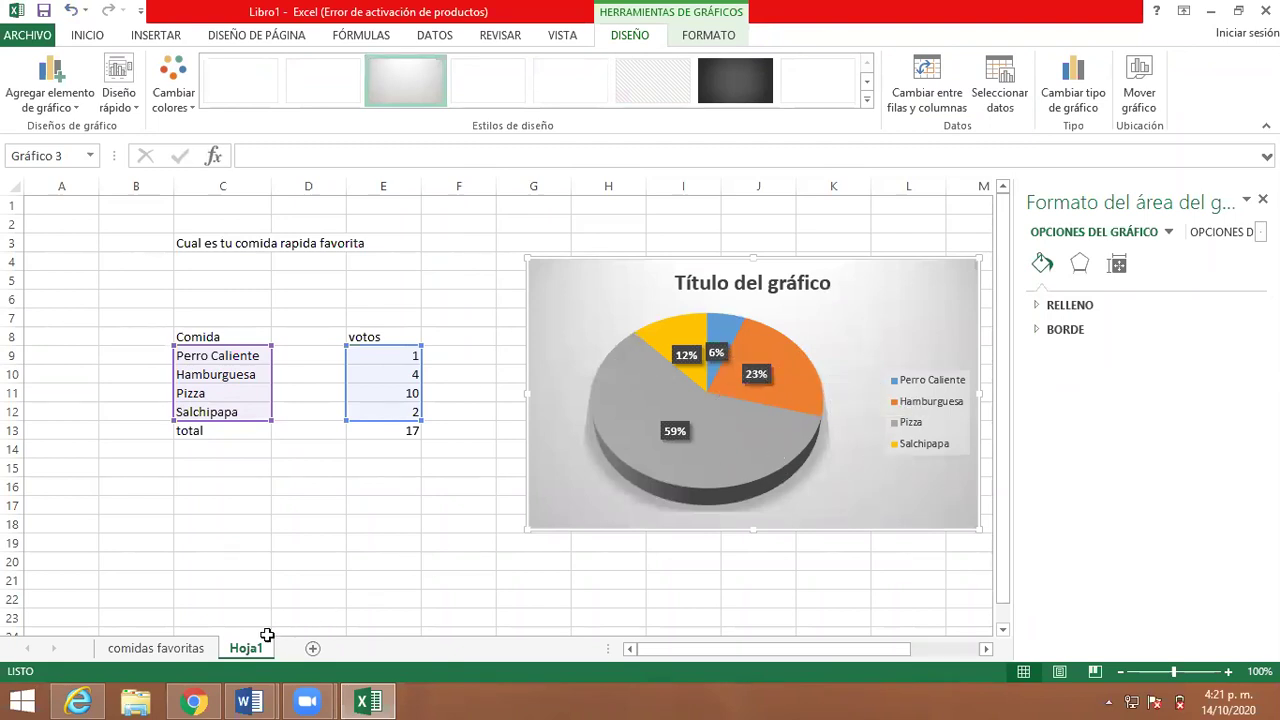
- Add a blank worksheet, return to Hoja1 and choose a new sheet as the pie chart's destination
left_click(313, 651)
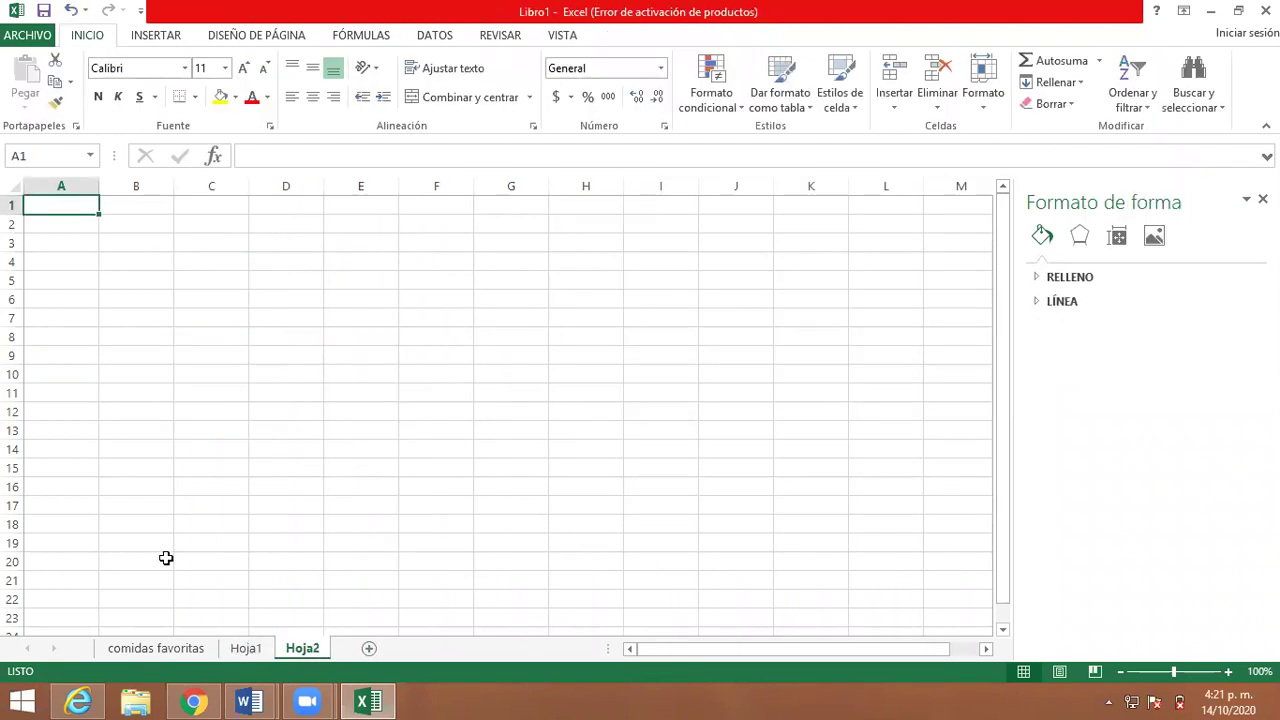
left_click(246, 648)
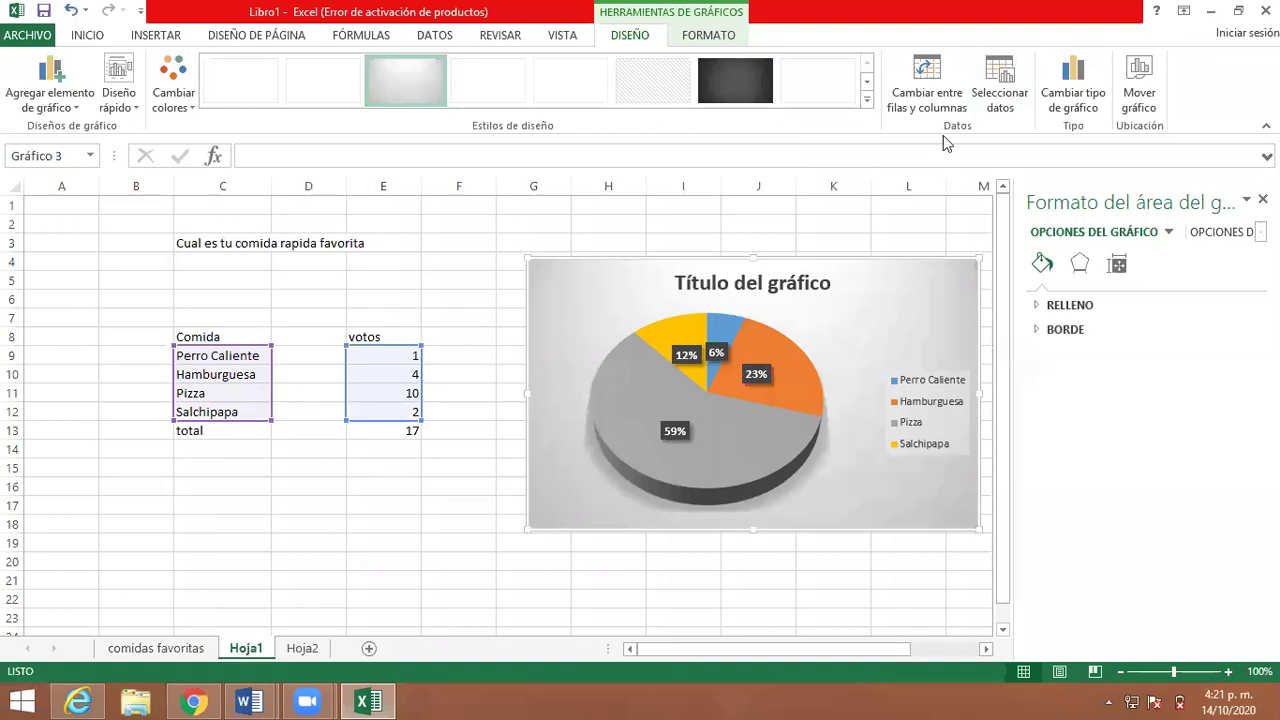
left_click(1141, 100)
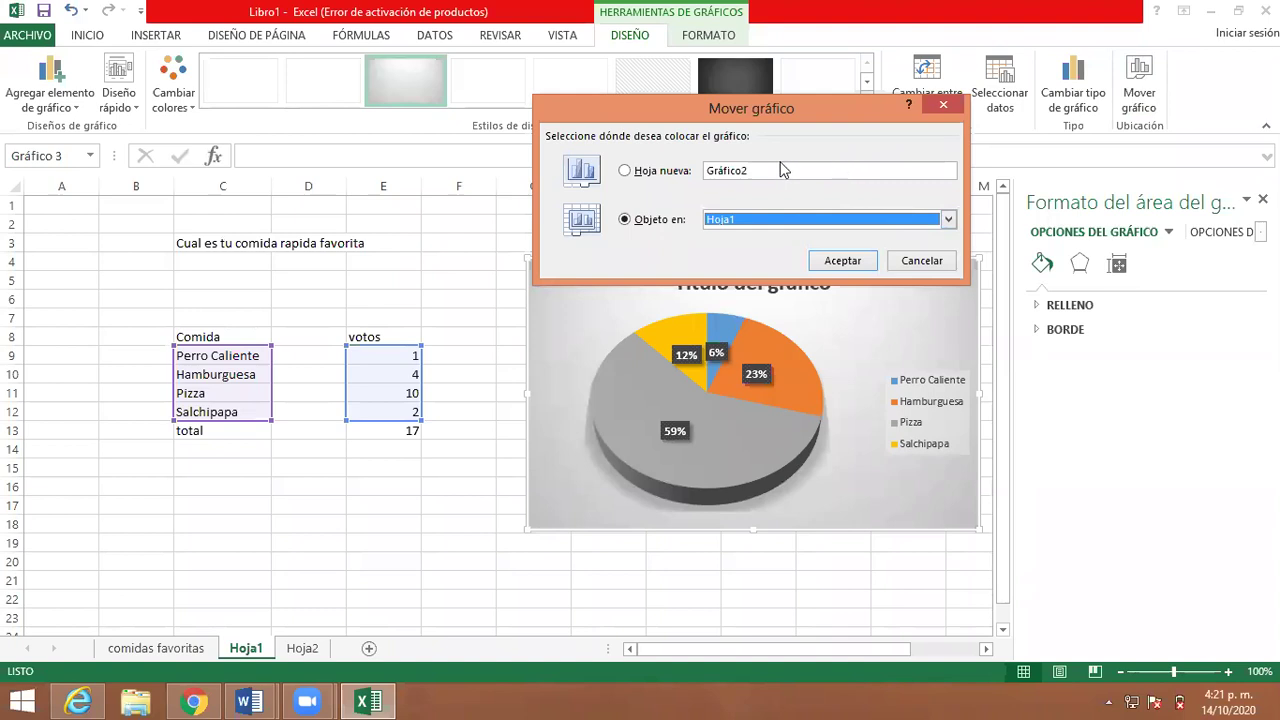
left_click(624, 172)
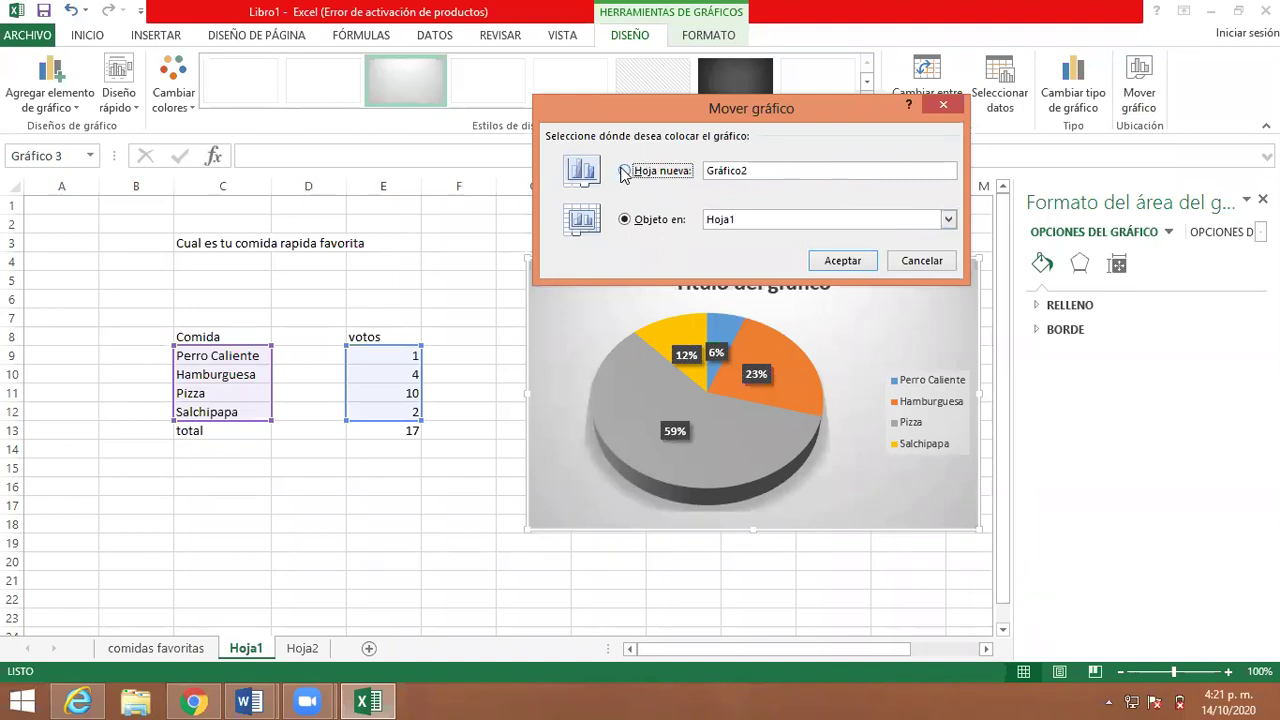